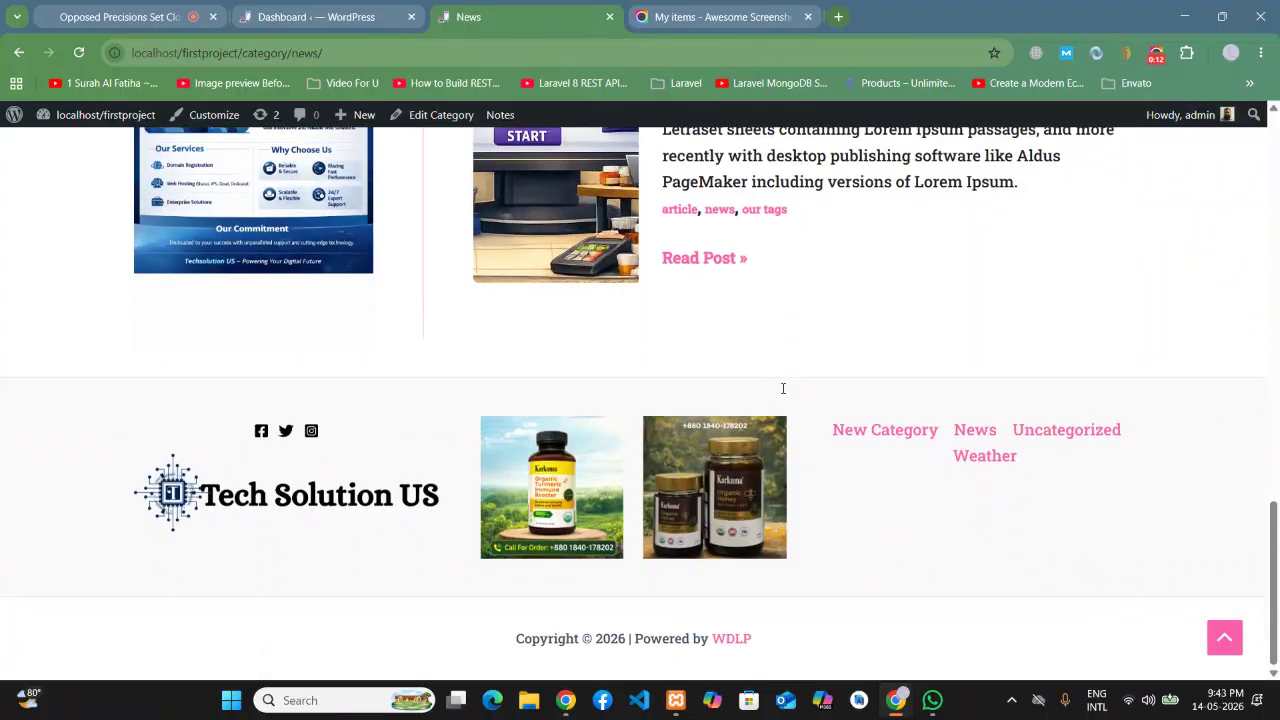
Step: Open the site's Weather category archive and review its post listing and sidebar layout
scroll(1197, 471, "down", 1)
scroll(1194, 466, "up", 1)
mouse_move(1029, 200)
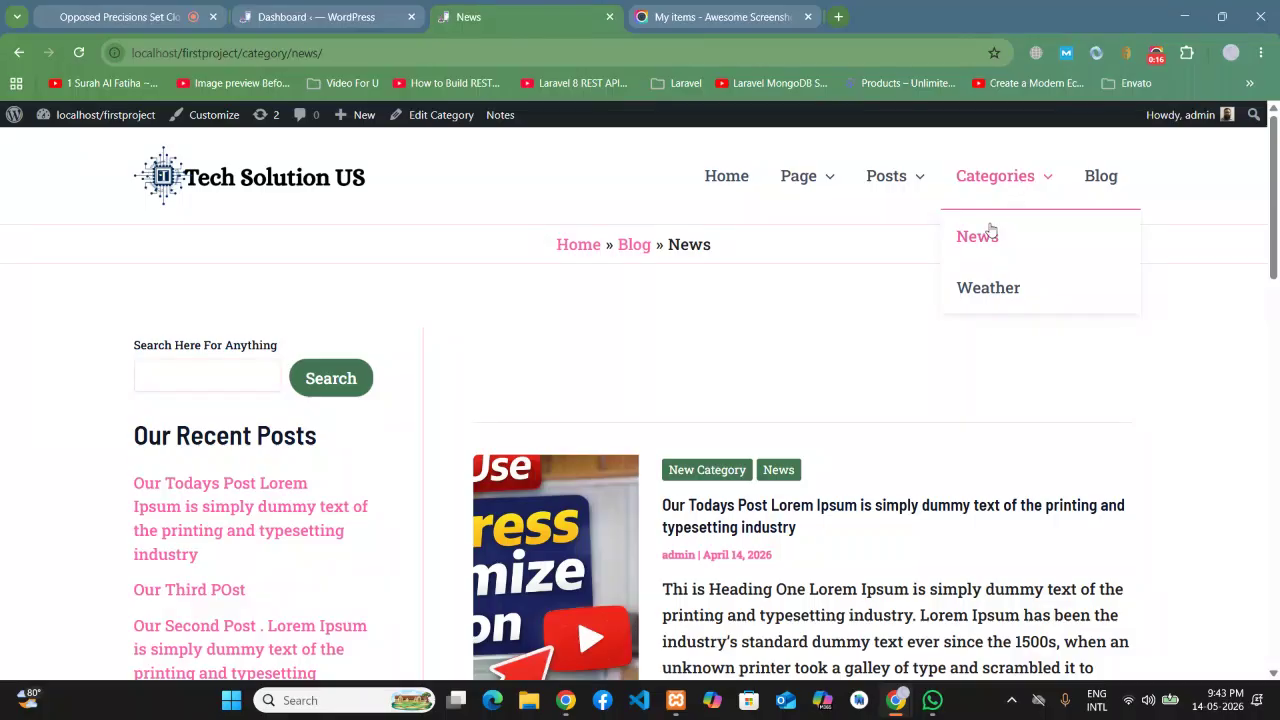
left_click(979, 290)
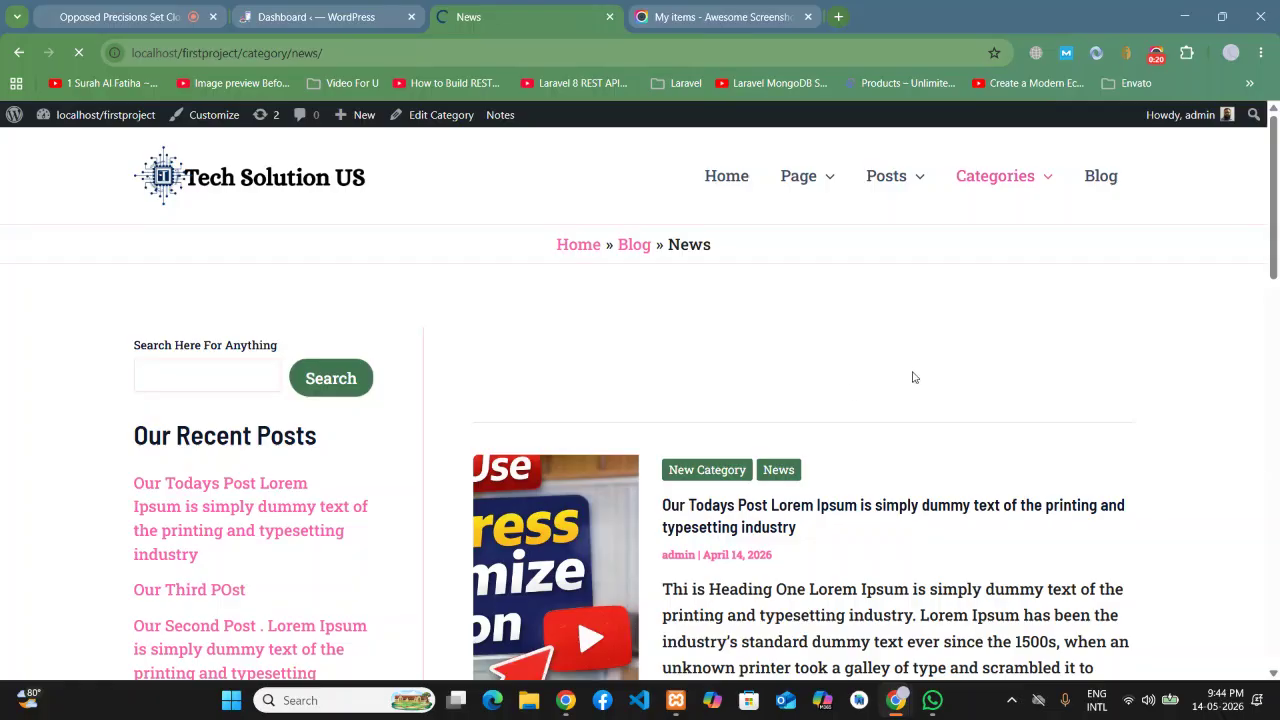
scroll(815, 323, "down", 2)
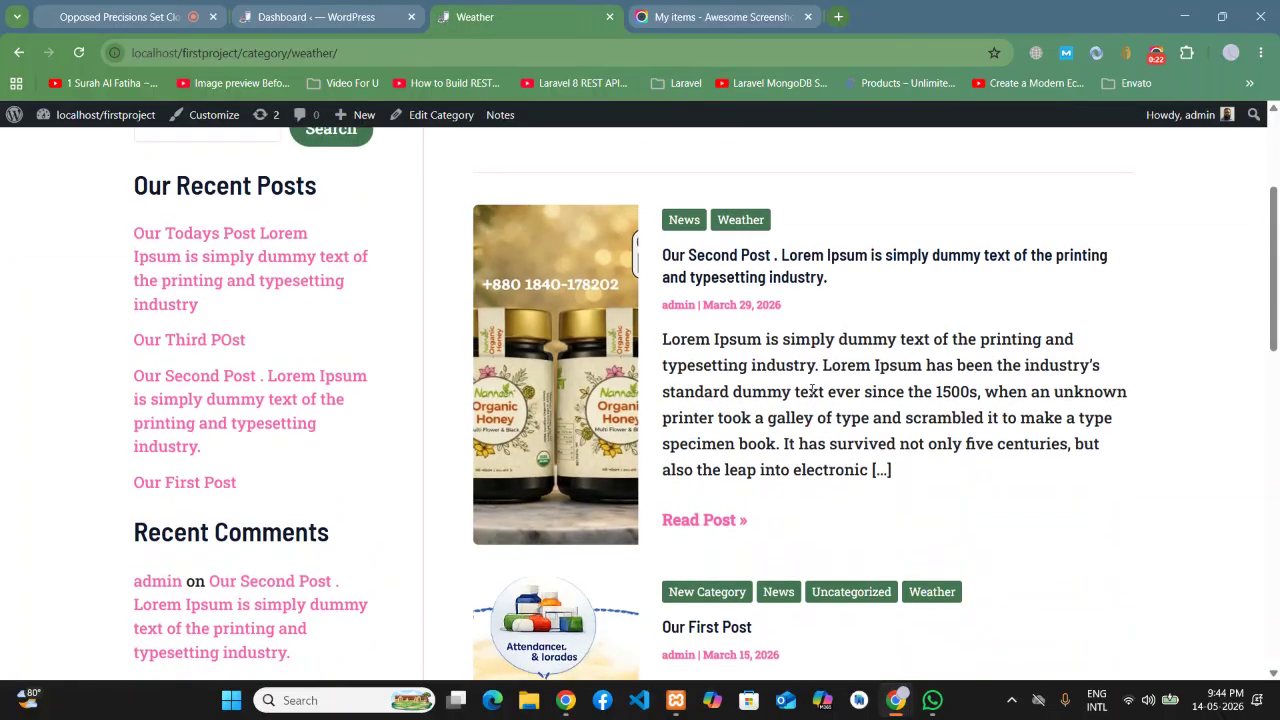
scroll(815, 330, "down", 8)
scroll(812, 390, "up", 4)
scroll(812, 392, "up", 7)
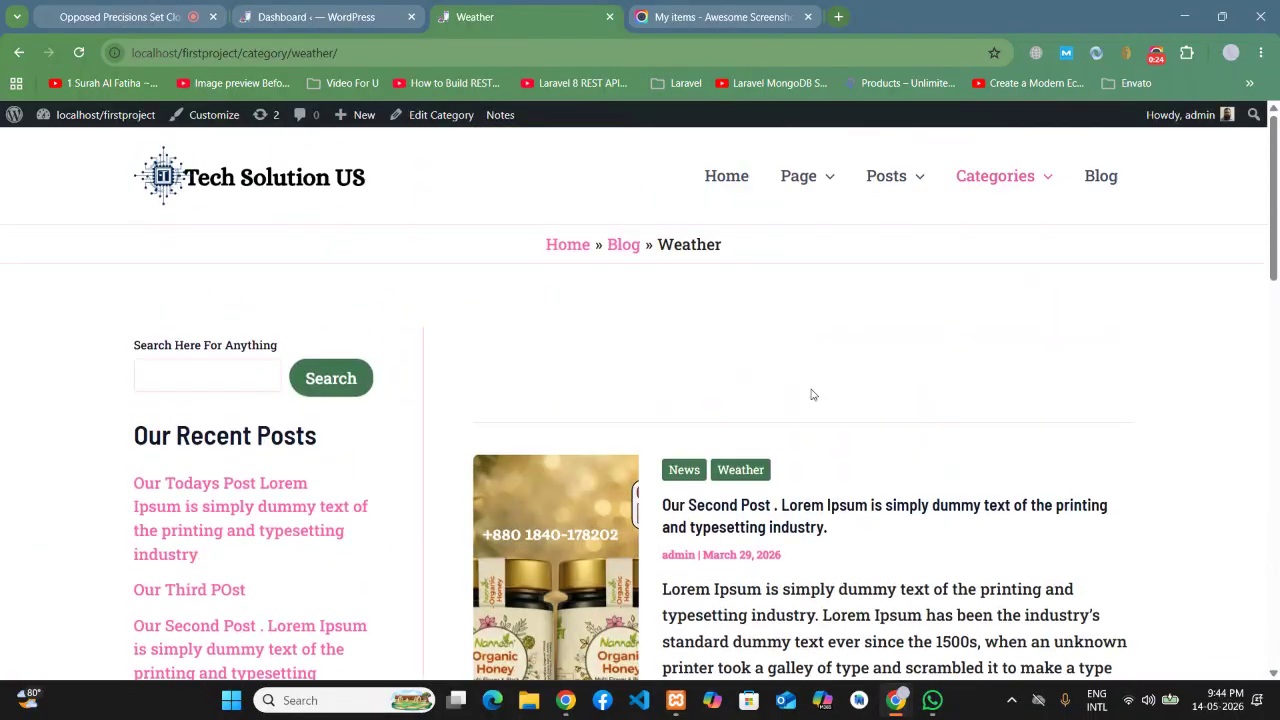
scroll(714, 400, "down", 6)
scroll(590, 403, "down", 3)
scroll(1074, 420, "up", 9)
mouse_move(1005, 185)
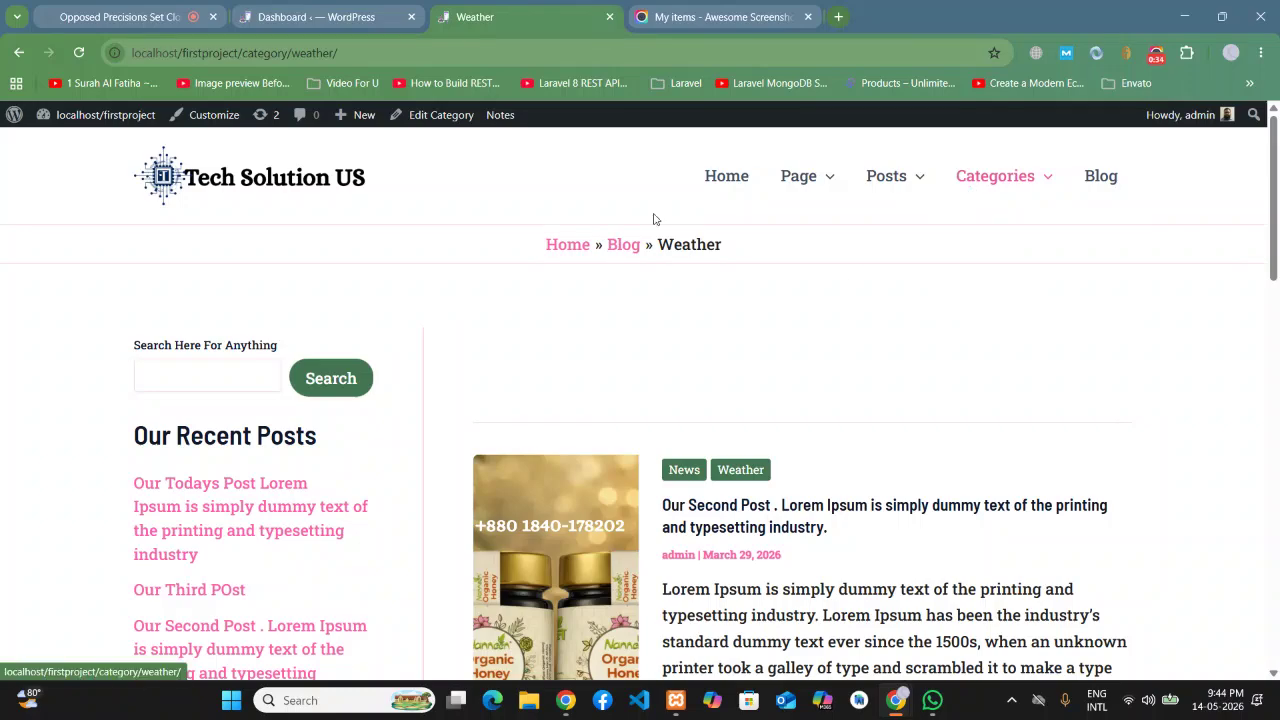
Step: Open Elementor's Theme Builder from the WordPress dashboard
left_click(330, 17)
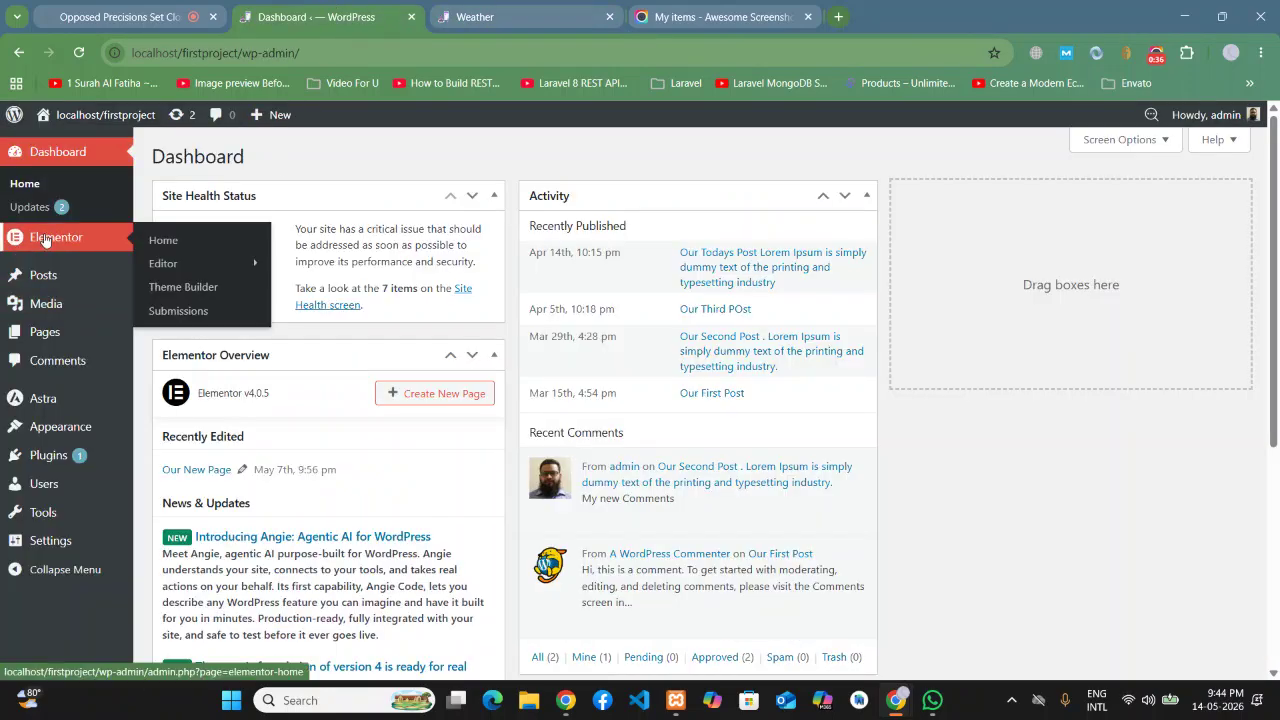
key("ctrl+Tab")
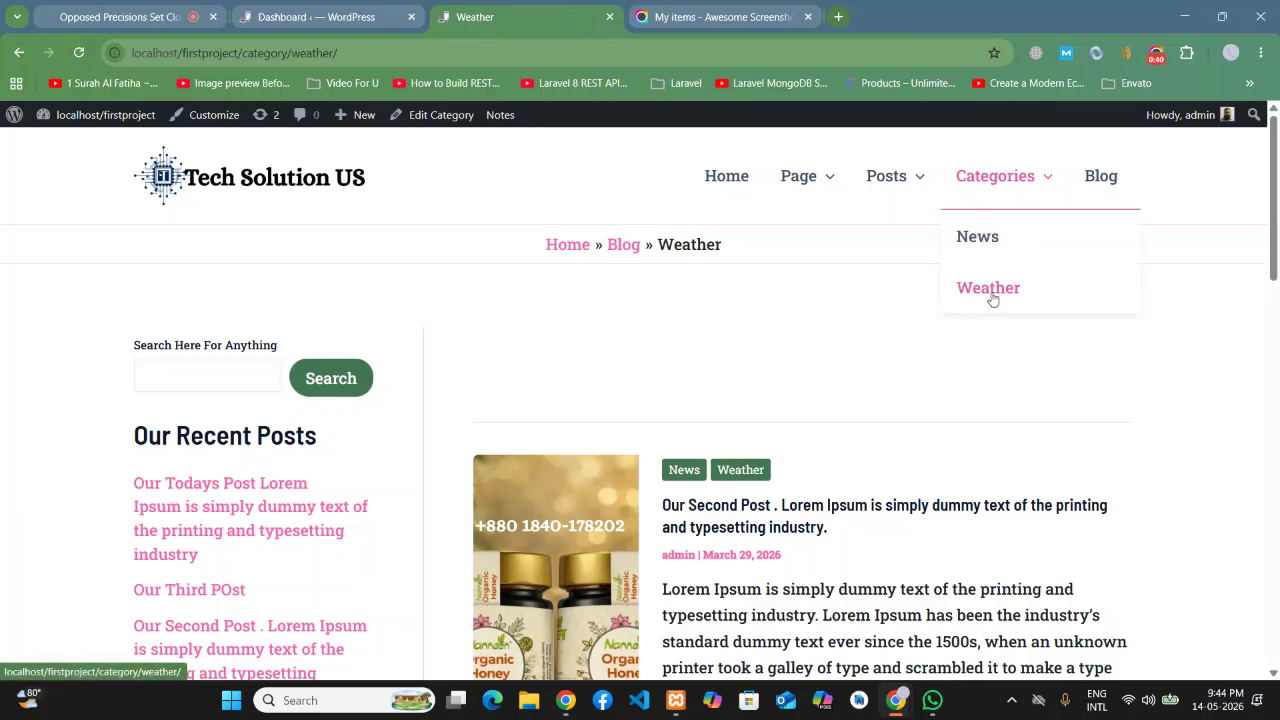
key("ctrl+shift+Tab")
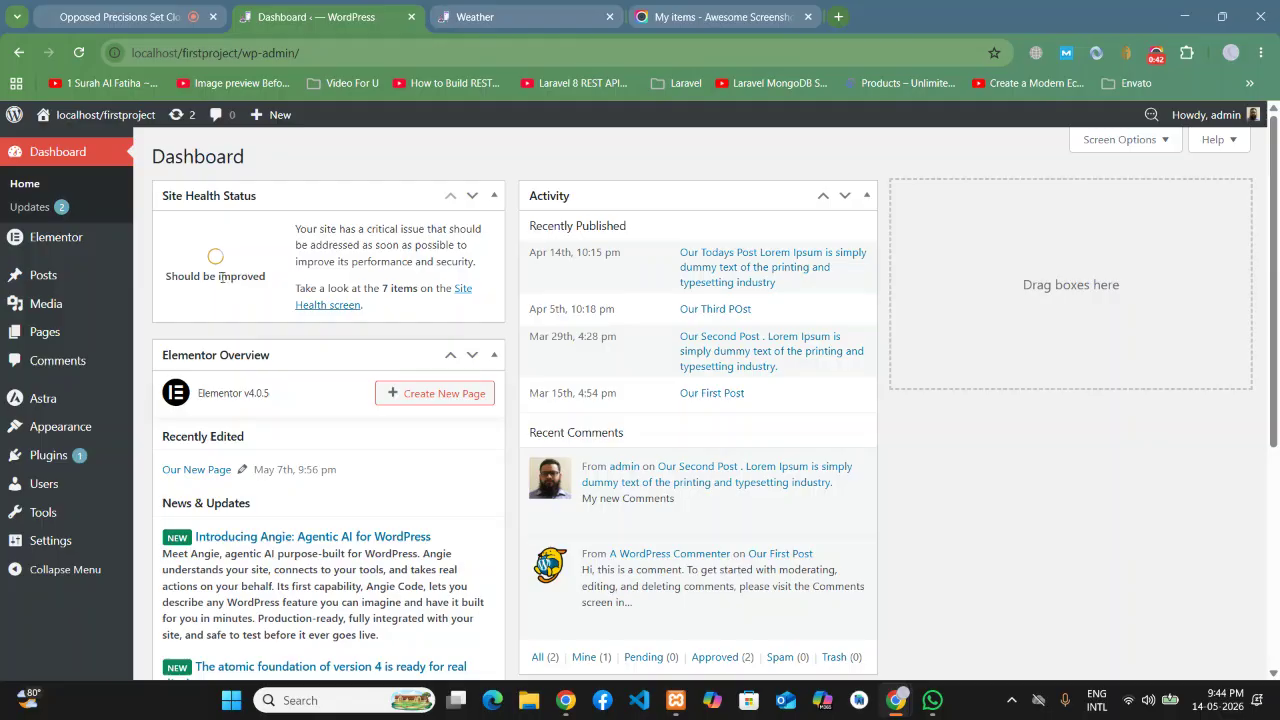
mouse_move(45, 237)
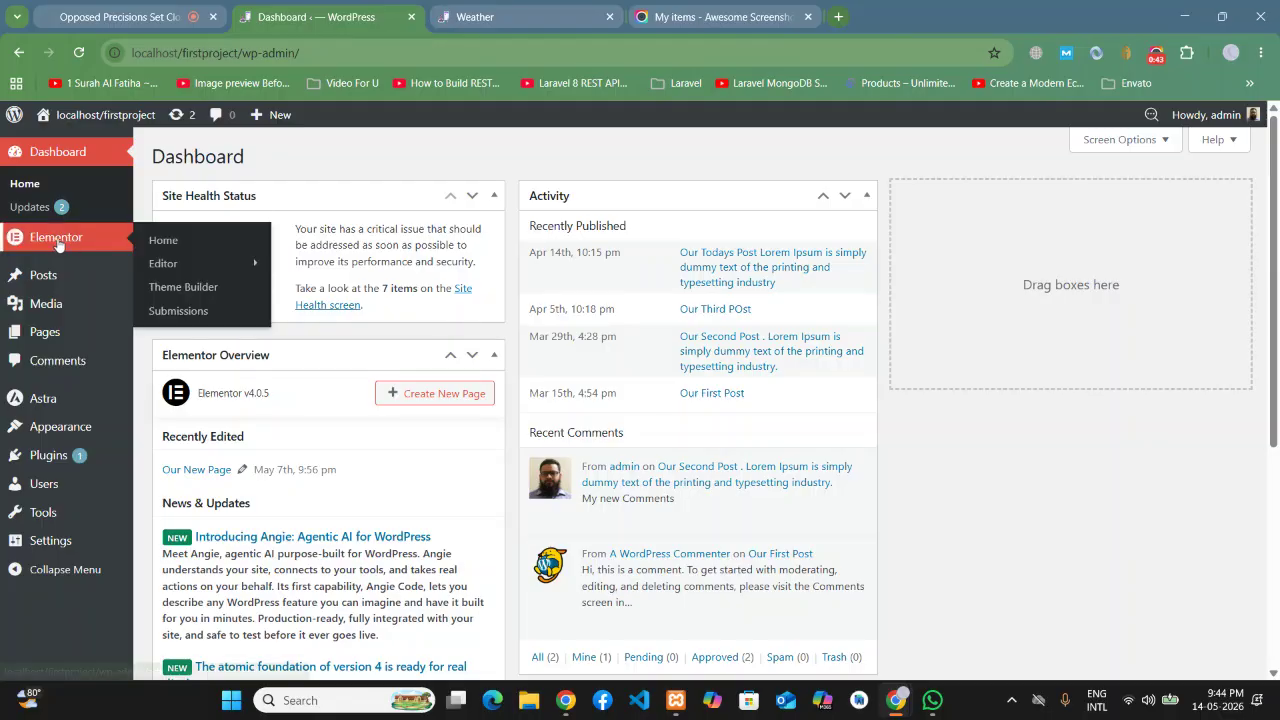
left_click(193, 292)
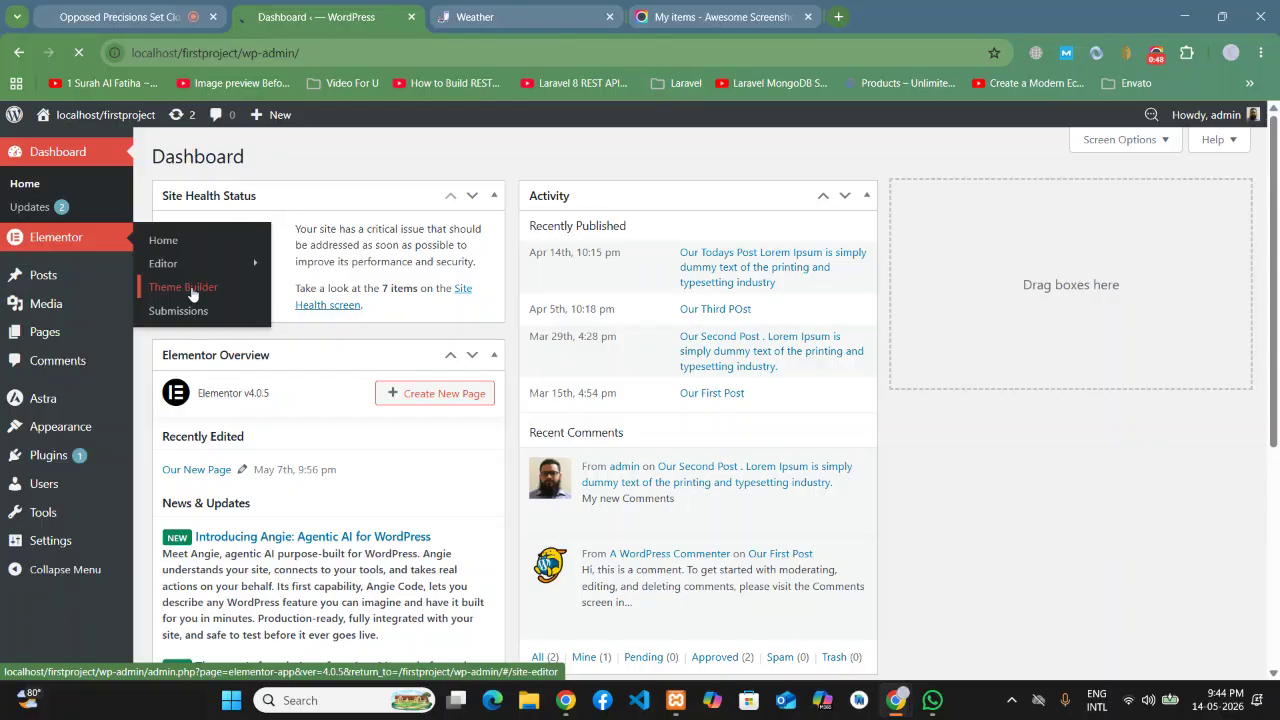
left_click(115, 17)
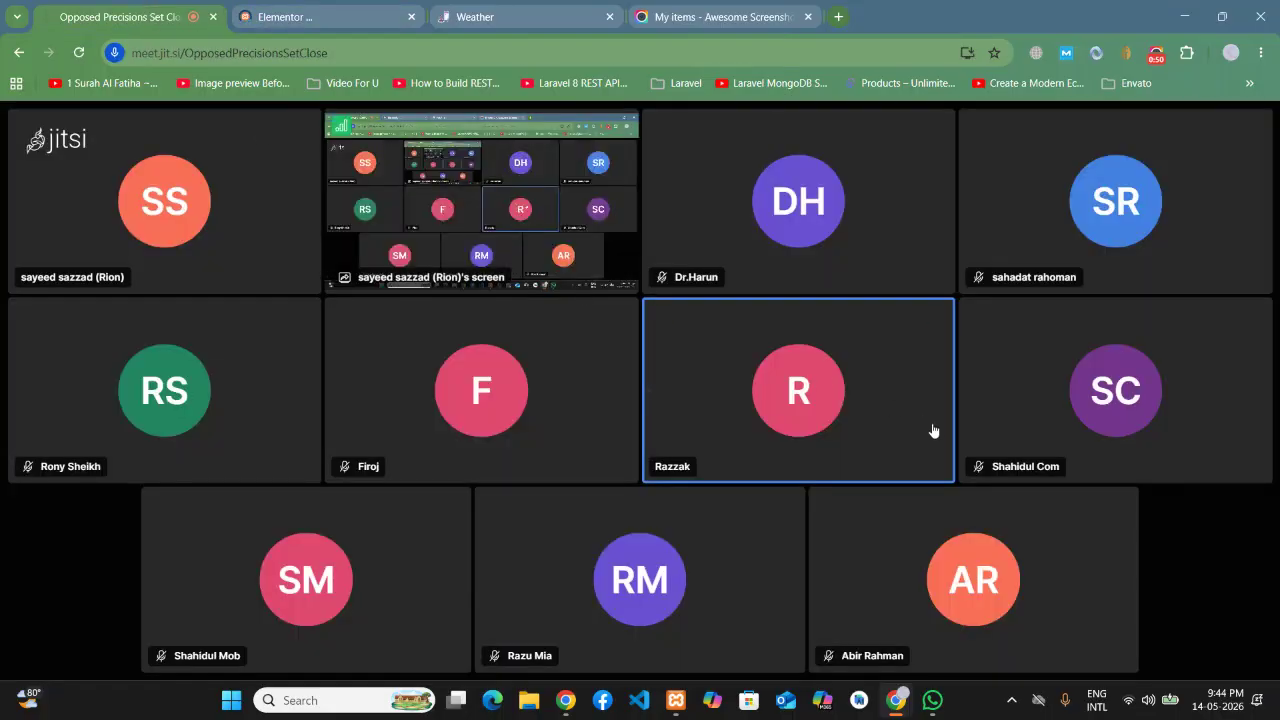
left_click(371, 9)
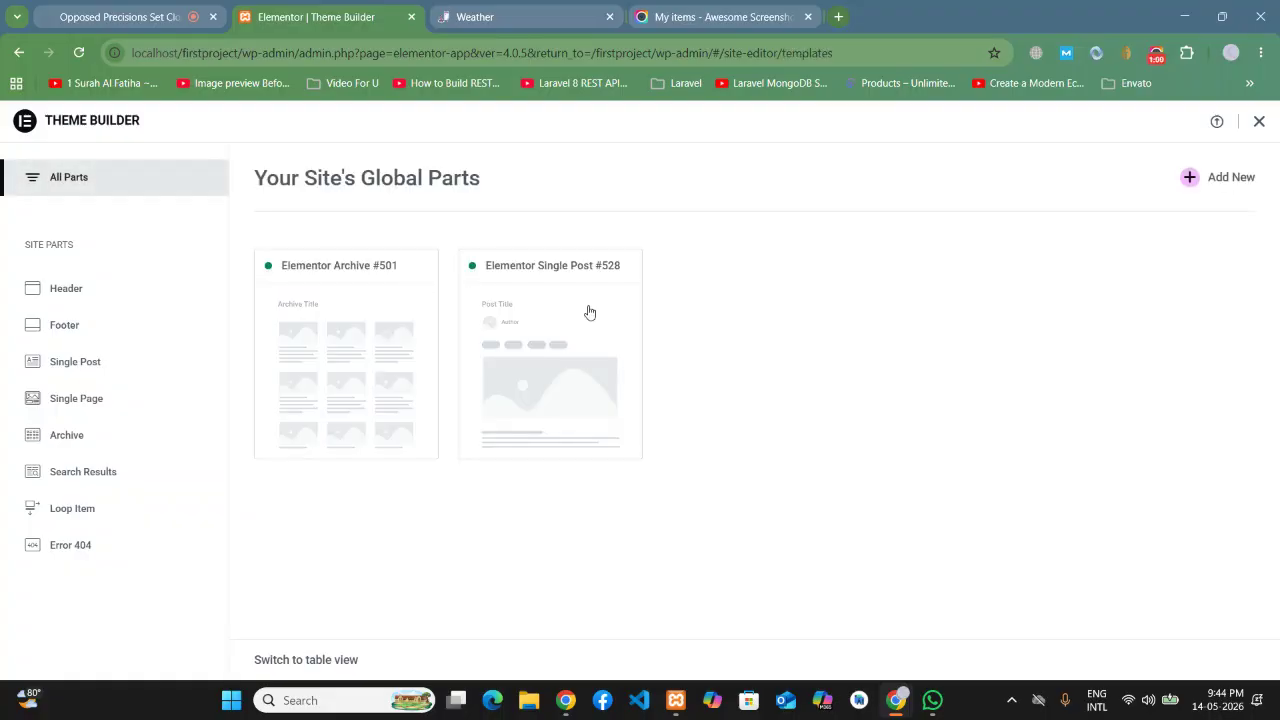
Step: Add a new Archive template in the Theme Builder
left_click(1216, 177)
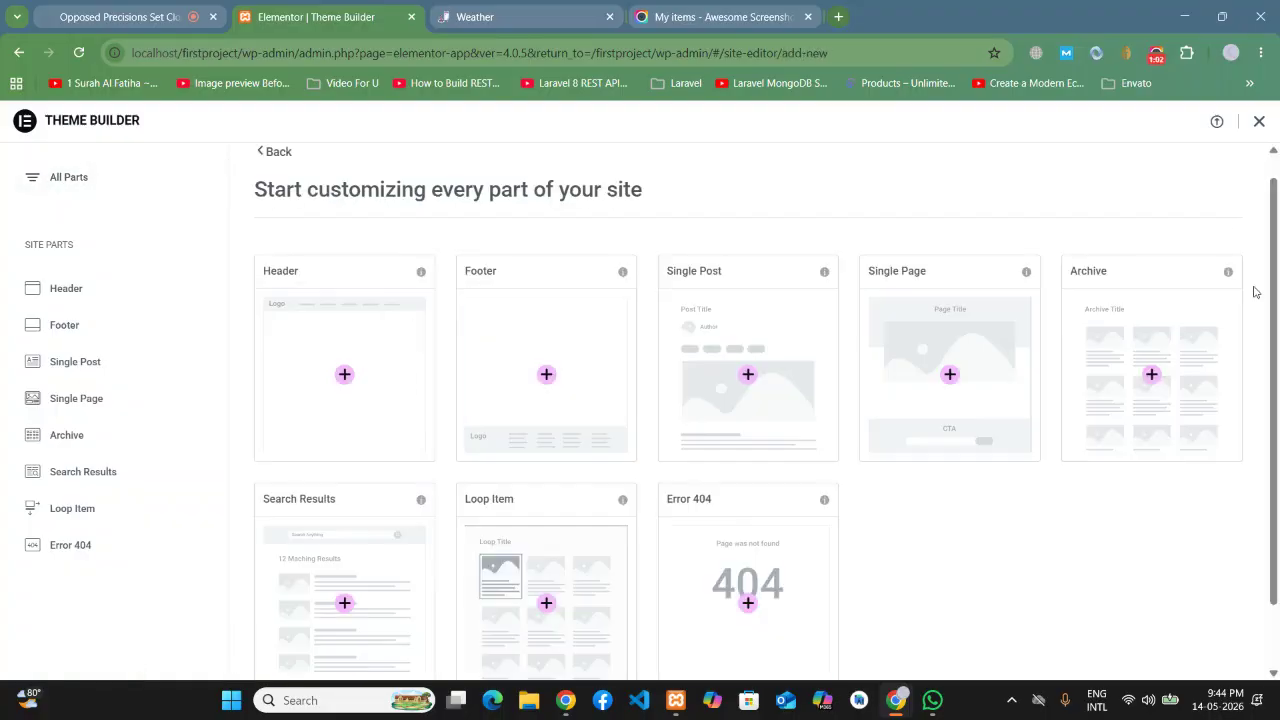
scroll(1072, 574, "down", 1)
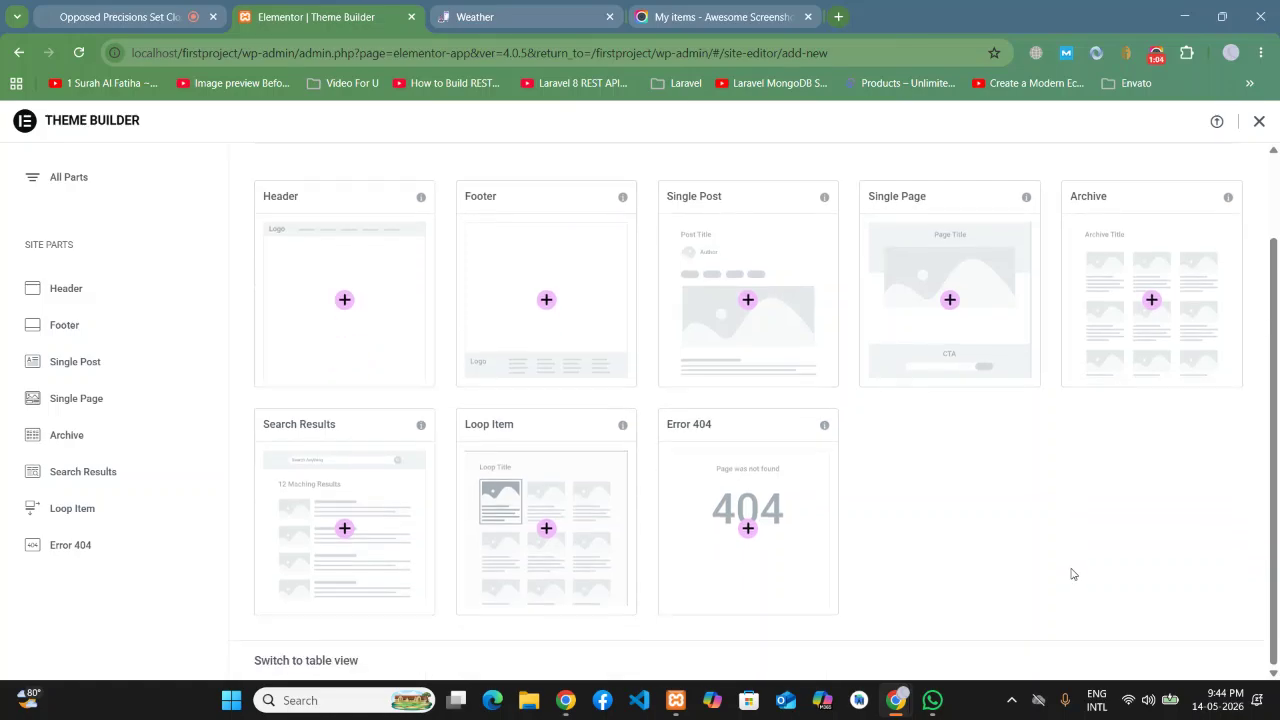
scroll(1076, 551, "up", 1)
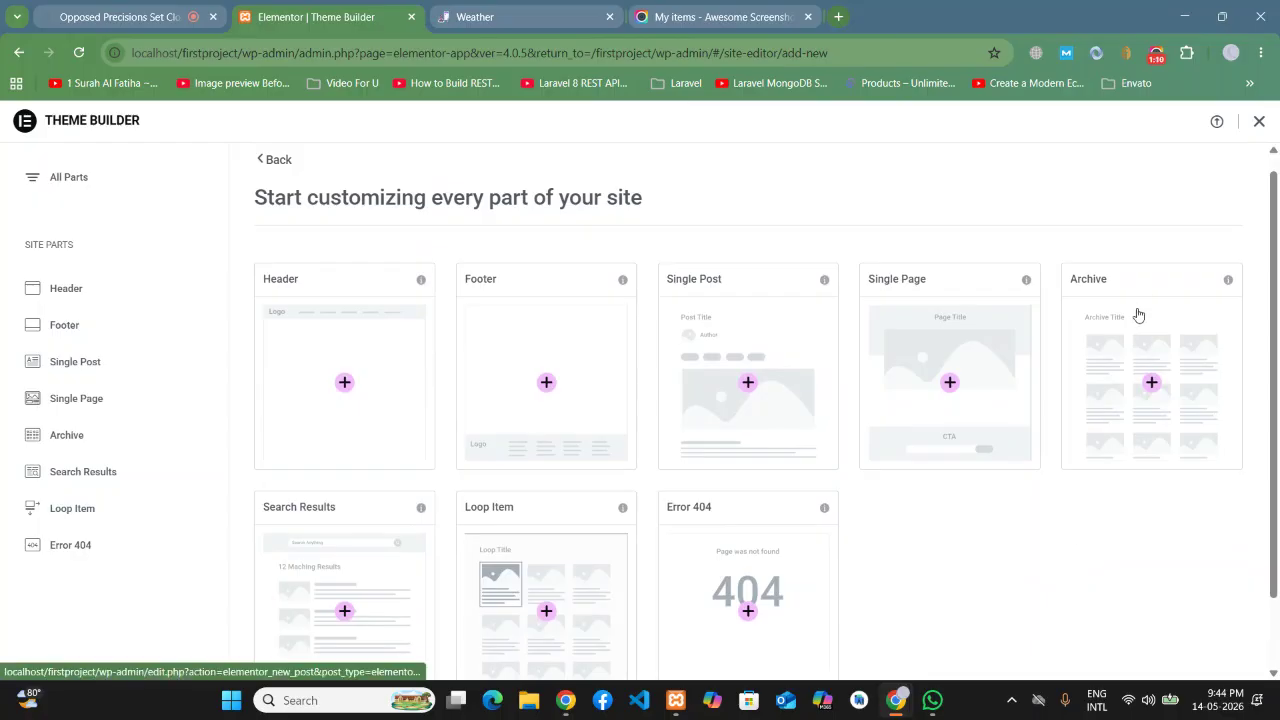
left_click(450, 20)
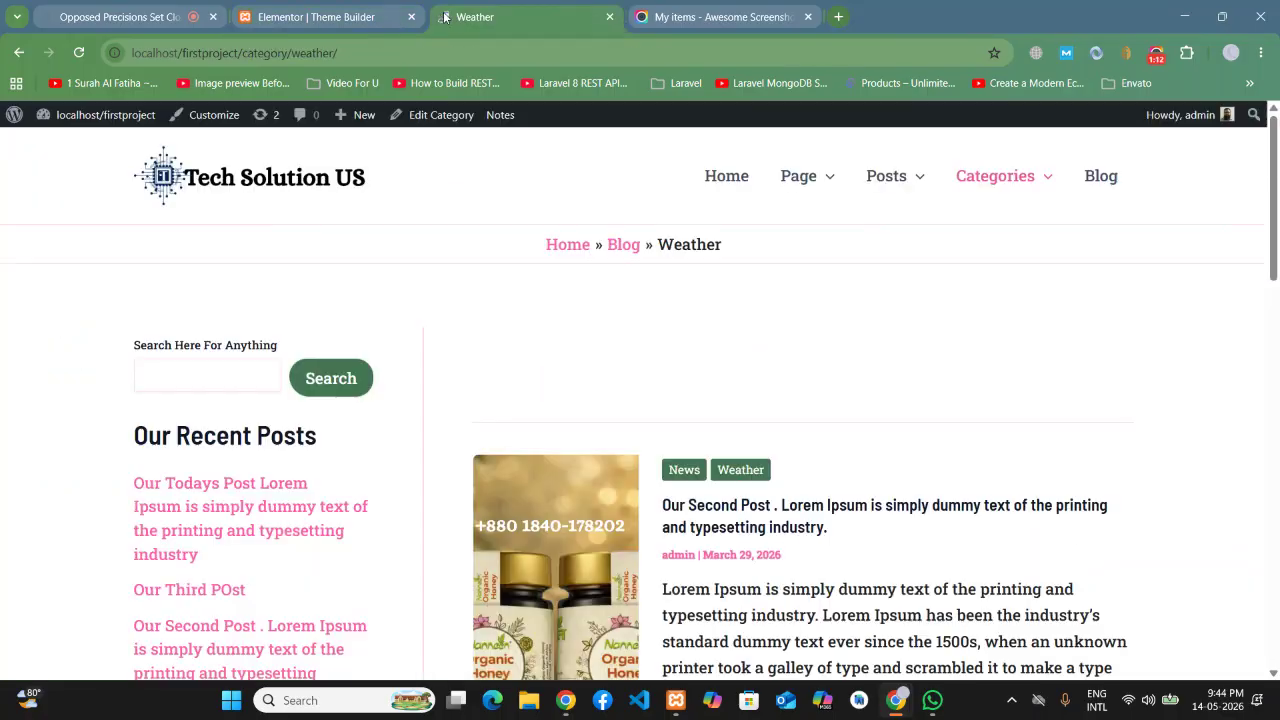
mouse_move(955, 177)
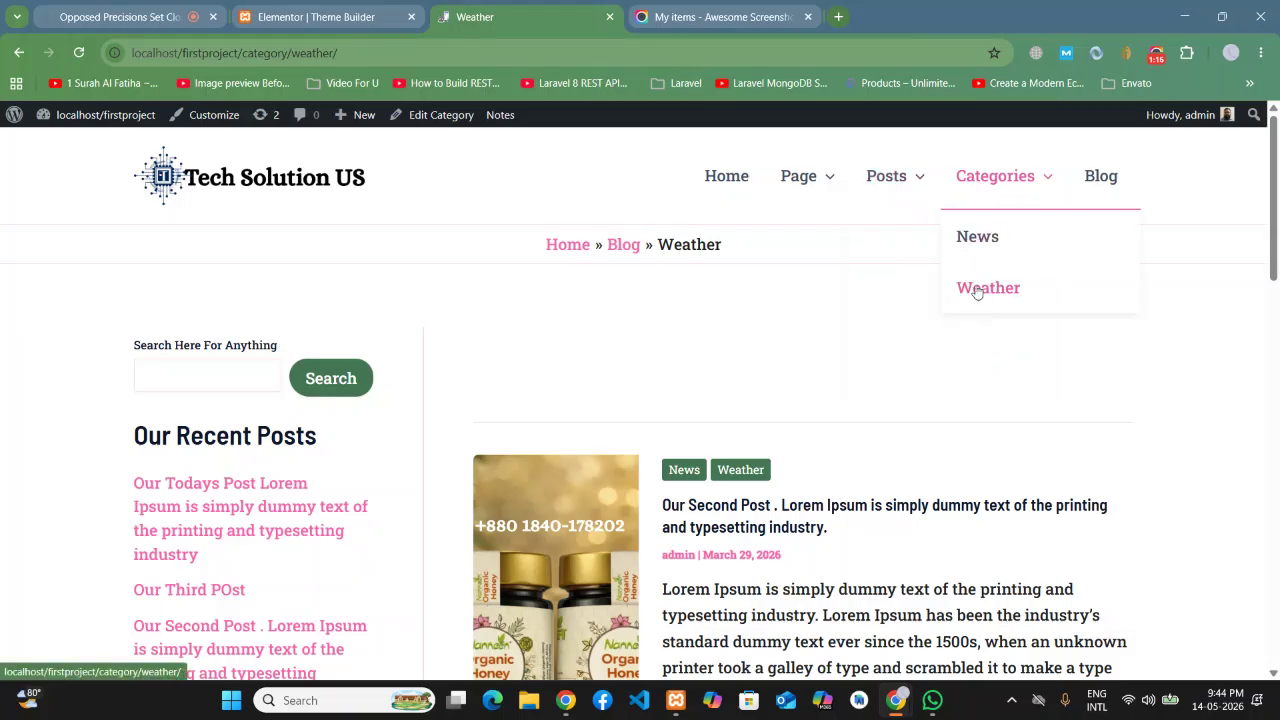
left_click(346, 16)
left_click(1150, 383)
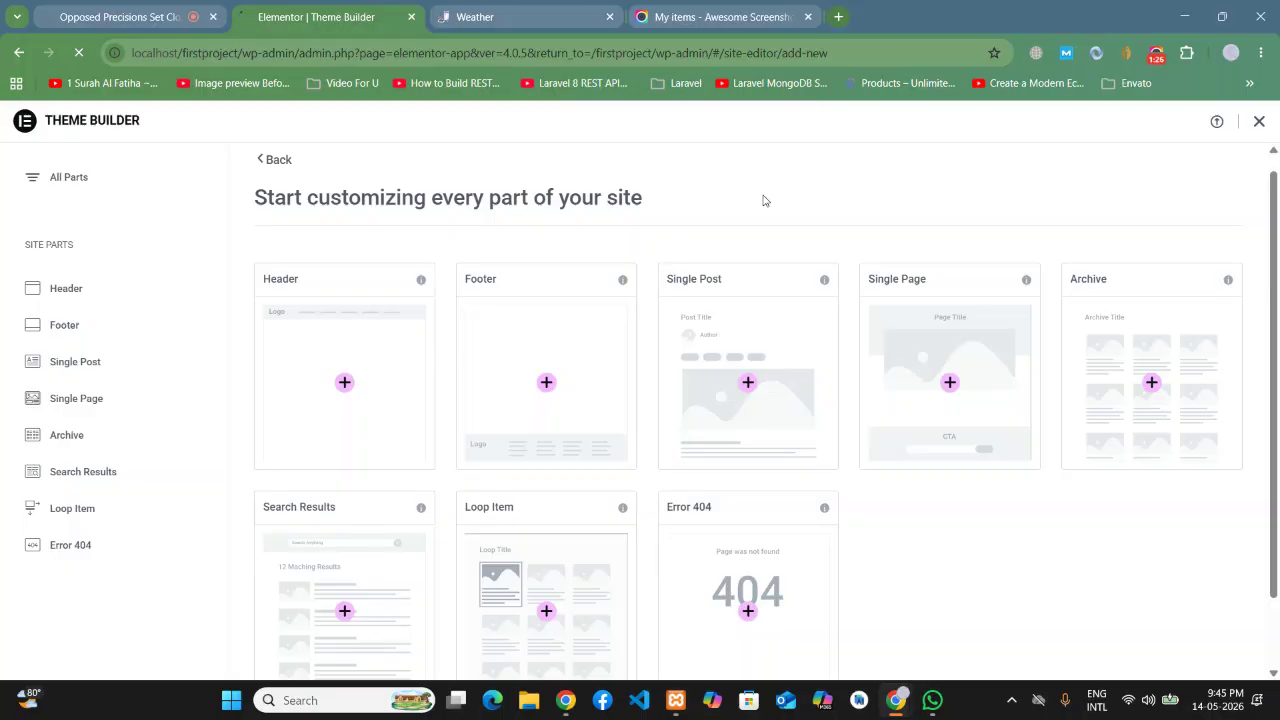
left_click(127, 17)
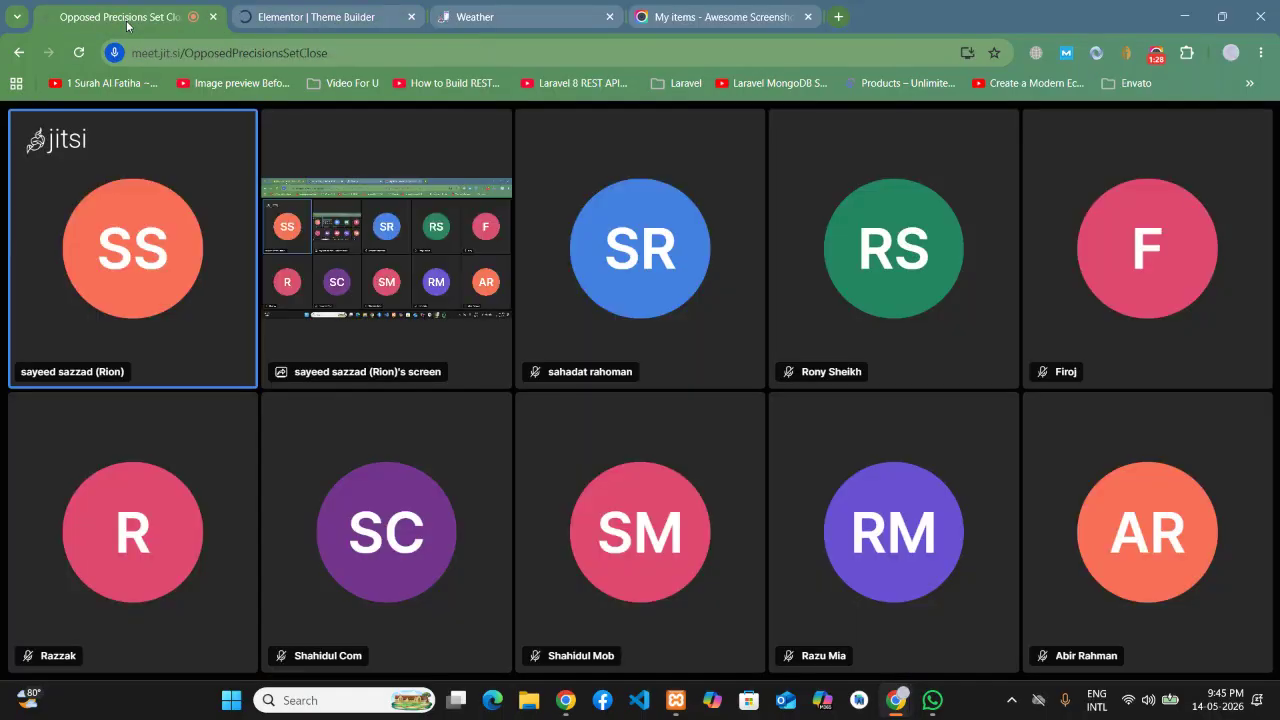
left_click(343, 16)
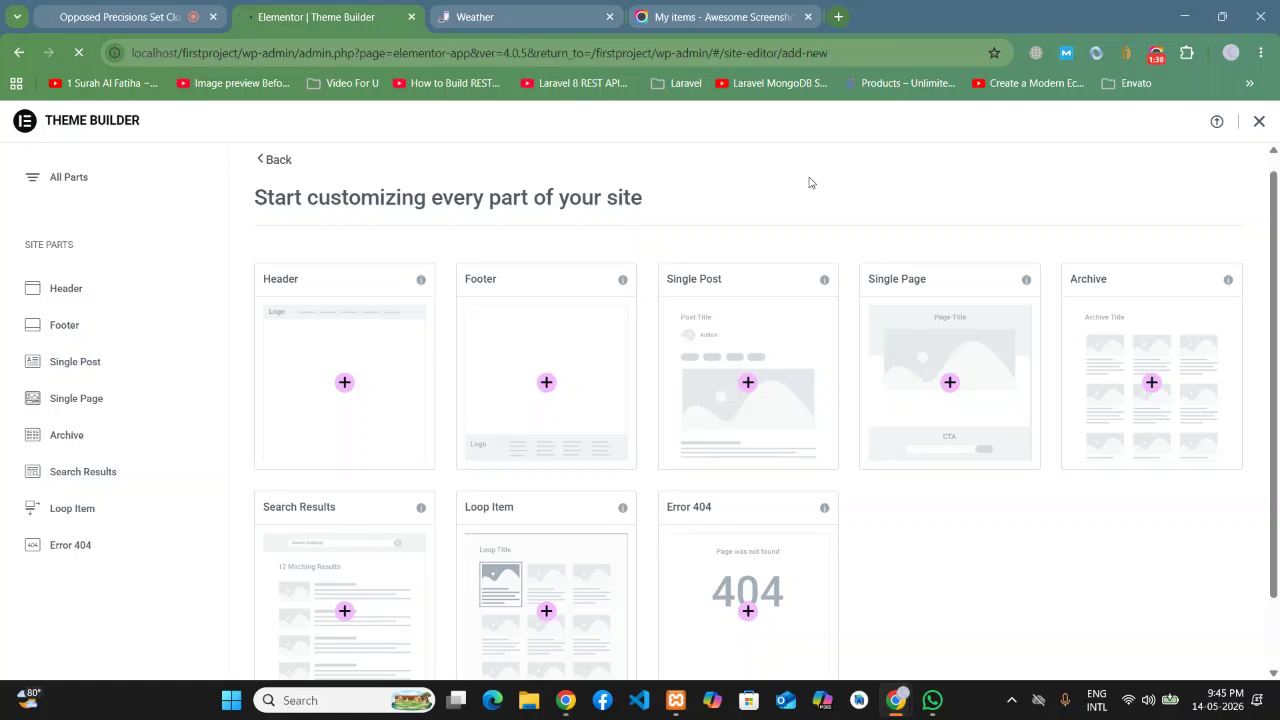
left_click(1157, 55)
left_click(991, 213)
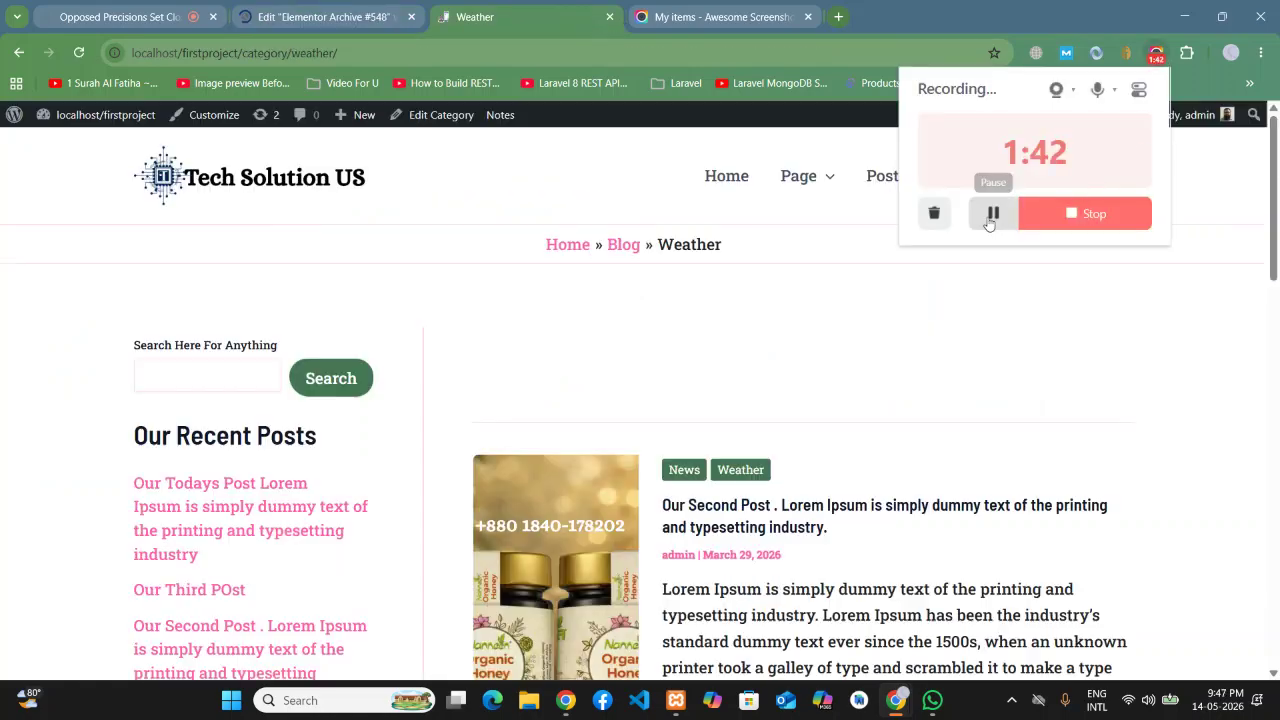
left_click(1079, 376)
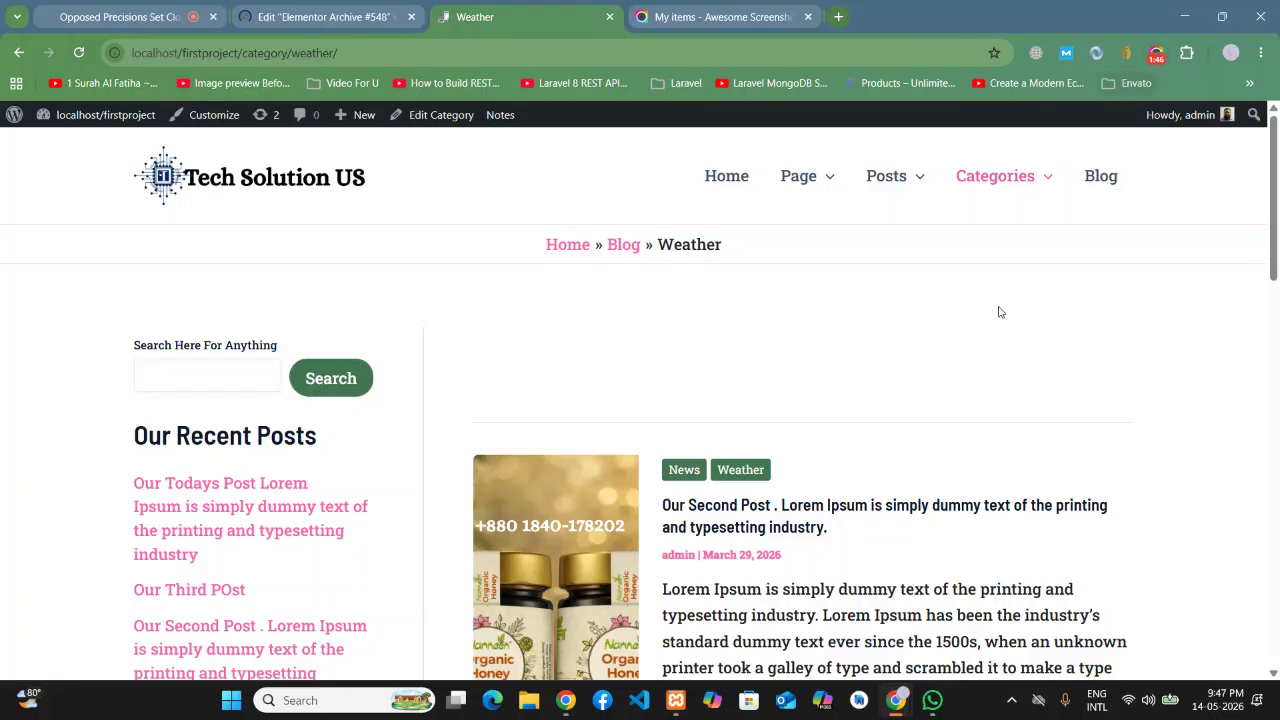
Step: Open the site's Blog page and examine its post grid and sidebar
left_click(1099, 180)
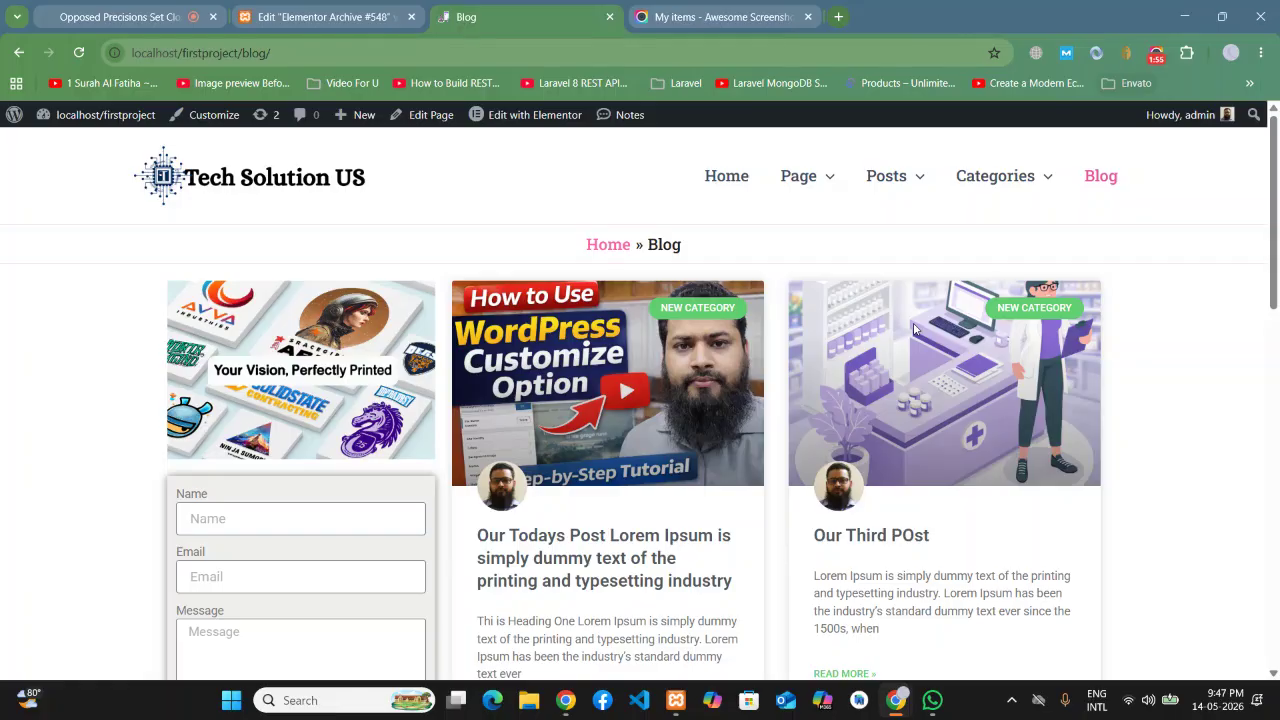
scroll(600, 420, "down", 3)
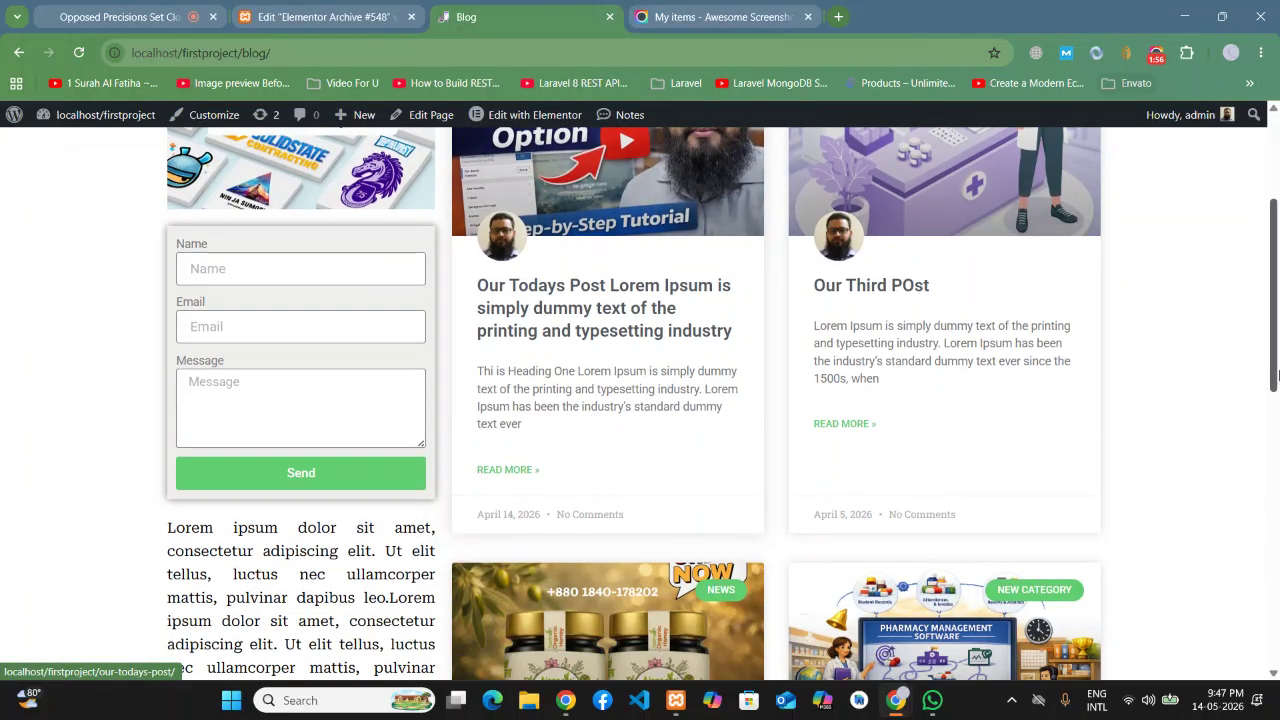
left_click_drag(1275, 393, 1277, 192)
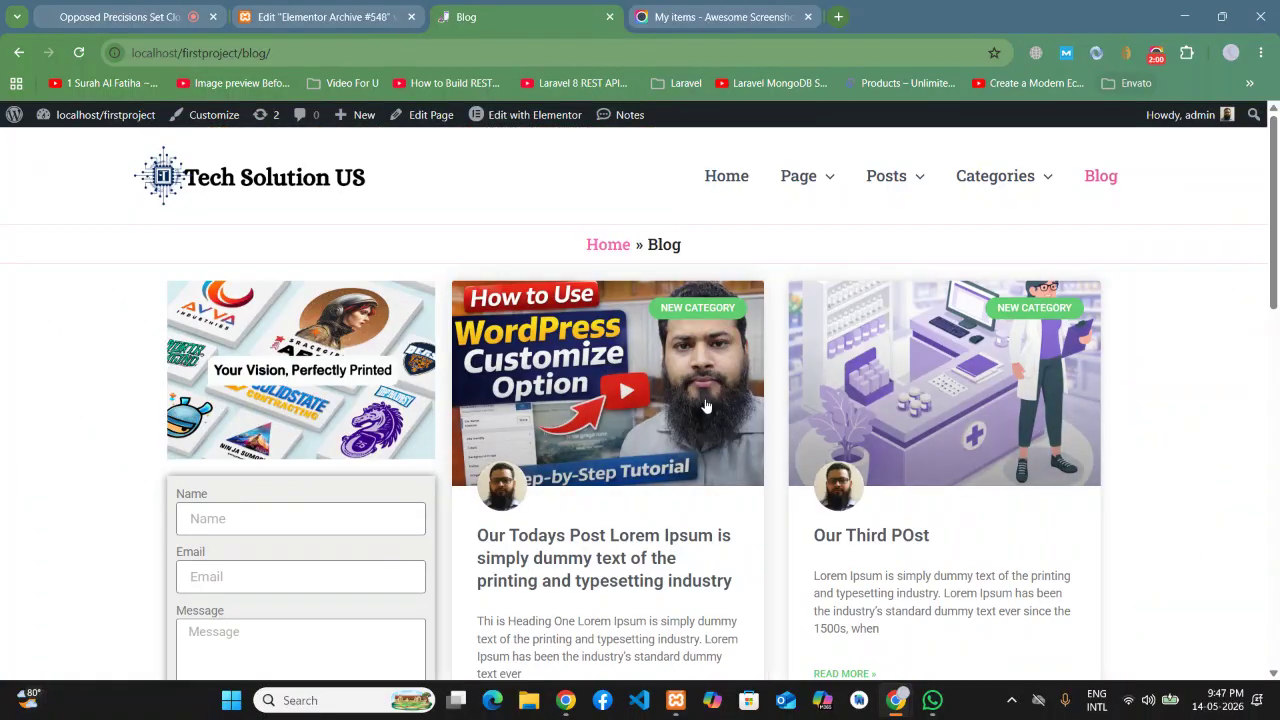
Step: Open the "Our Todays Post" article from the blog grid and examine its single-post layout
left_click(686, 376)
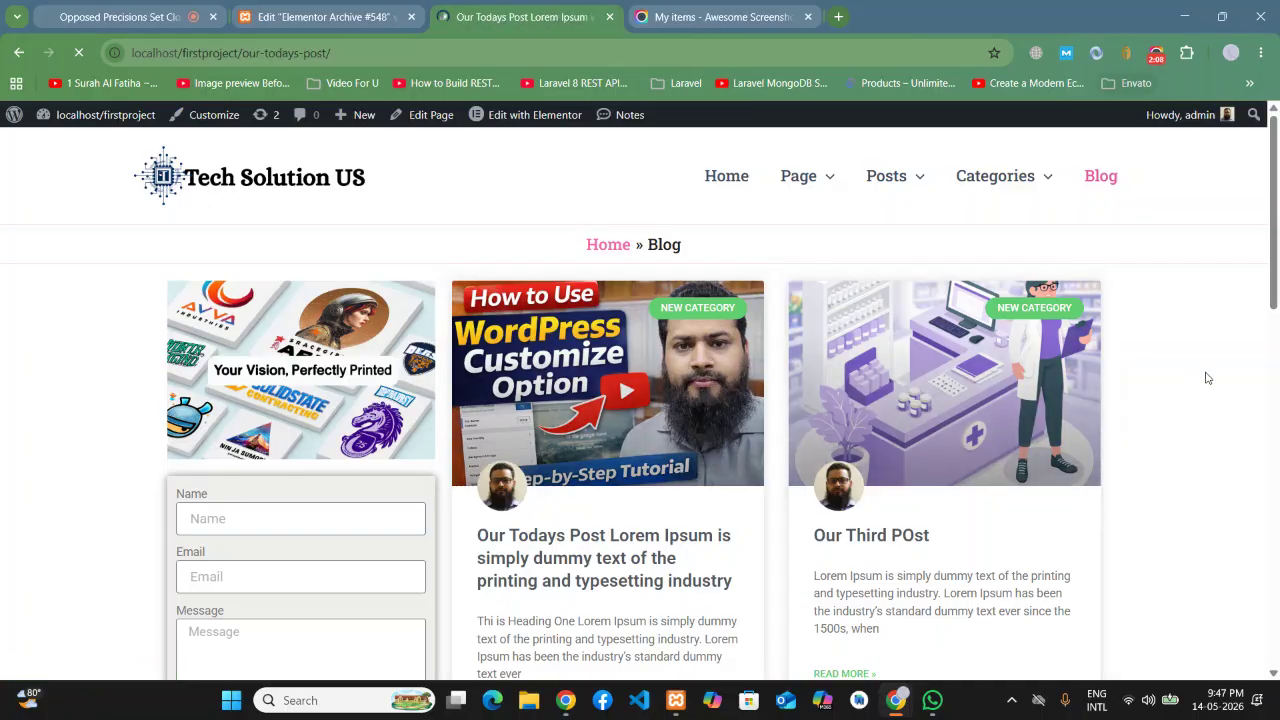
scroll(729, 371, "down", 15)
scroll(729, 372, "down", 5)
scroll(729, 372, "up", 20)
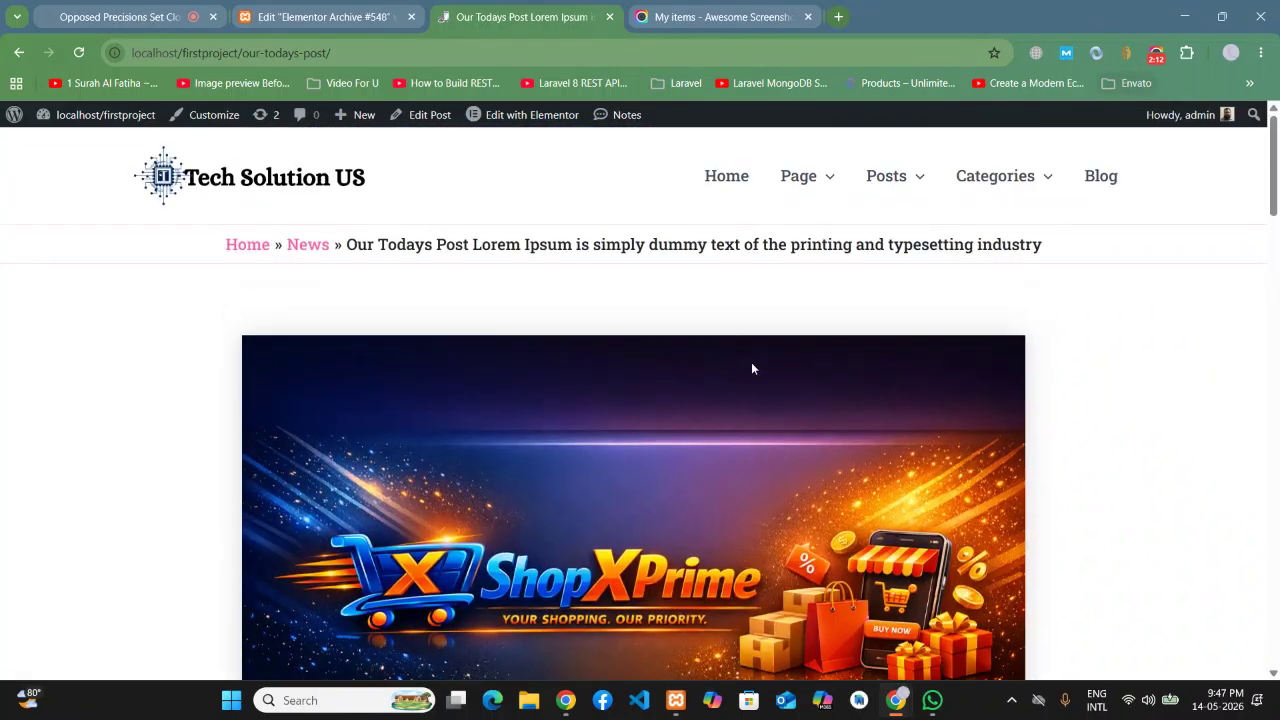
Step: Open the News category archive and examine its breadcrumb, sidebar and post listing
mouse_move(1008, 195)
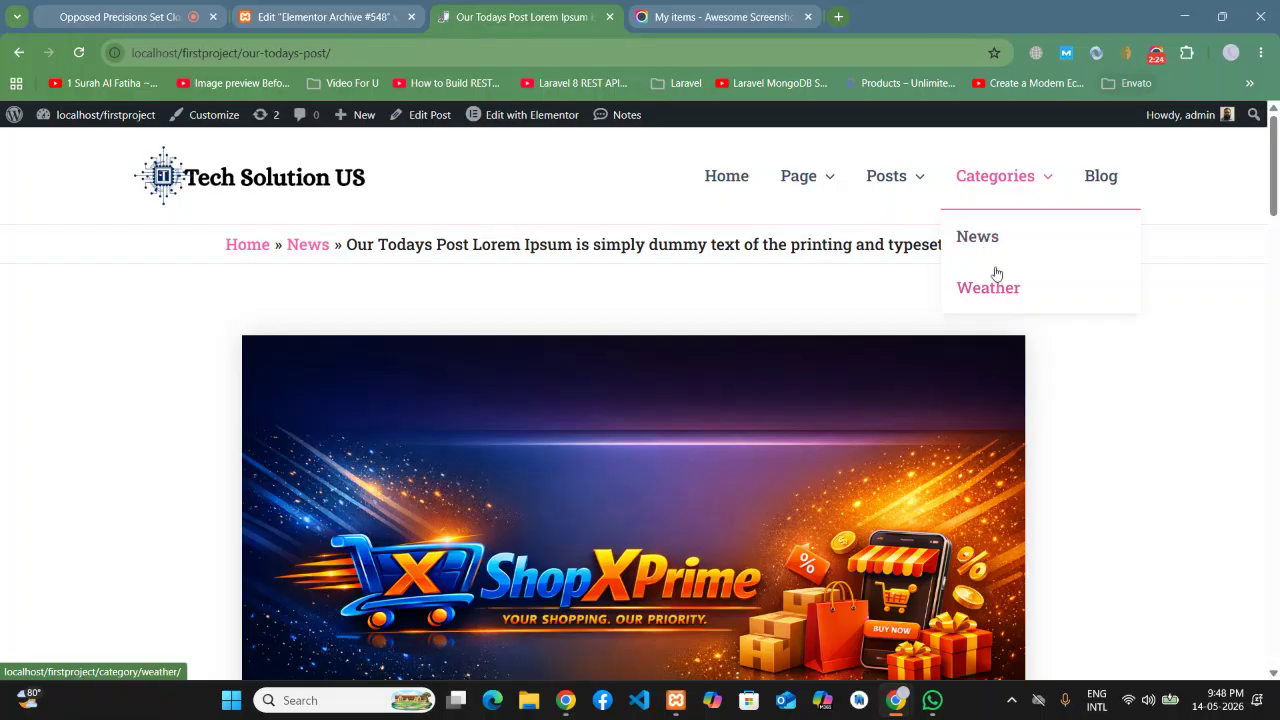
left_click(976, 236)
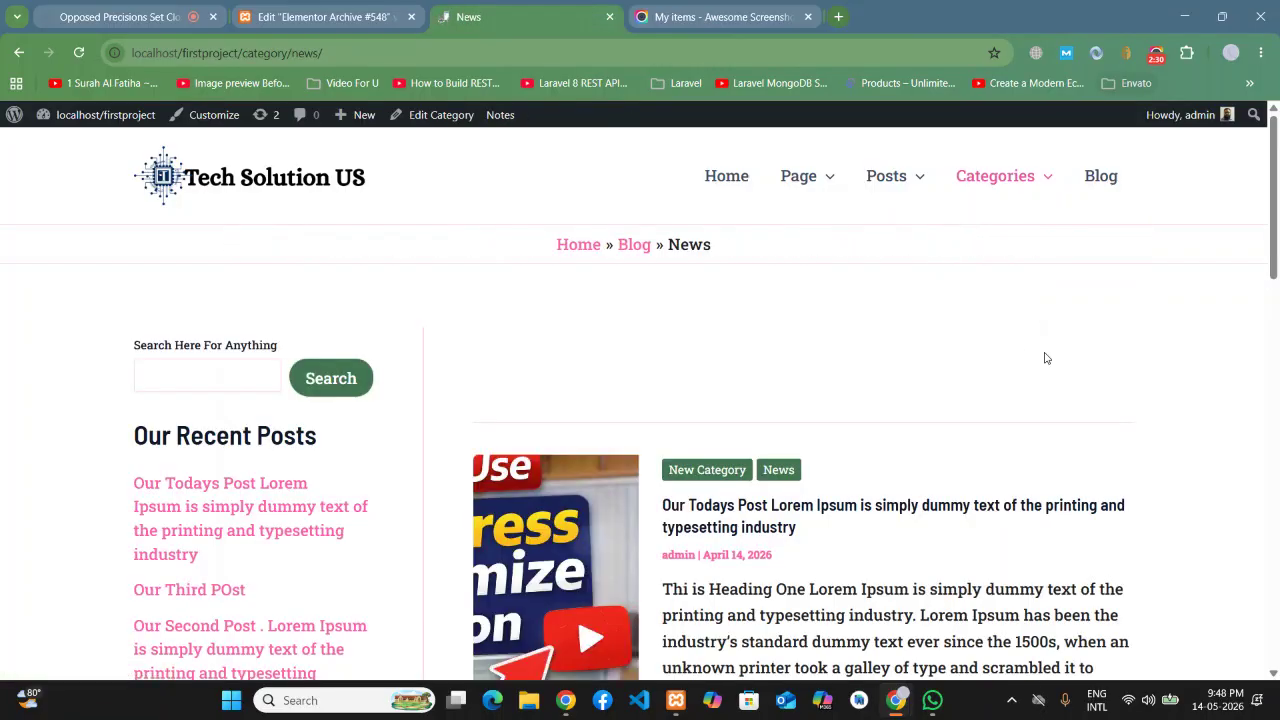
scroll(1043, 358, "down", 15)
scroll(1045, 359, "up", 15)
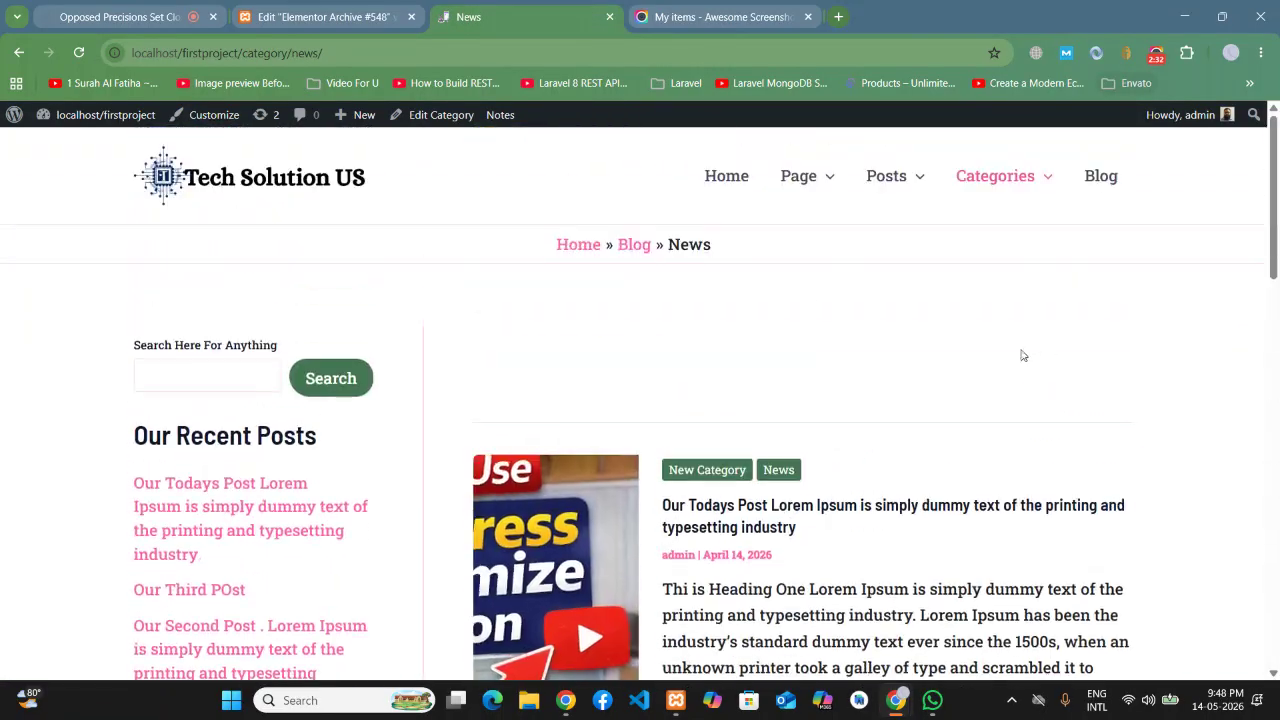
double_click(708, 244)
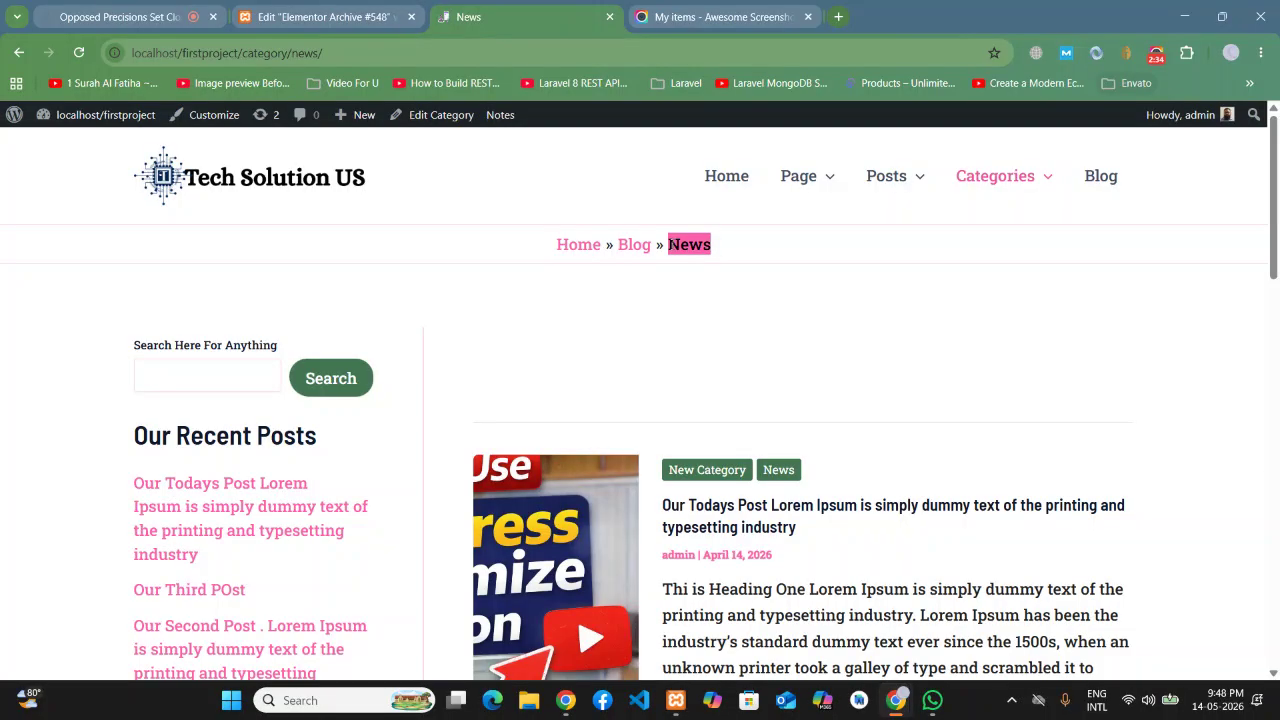
left_click(789, 335)
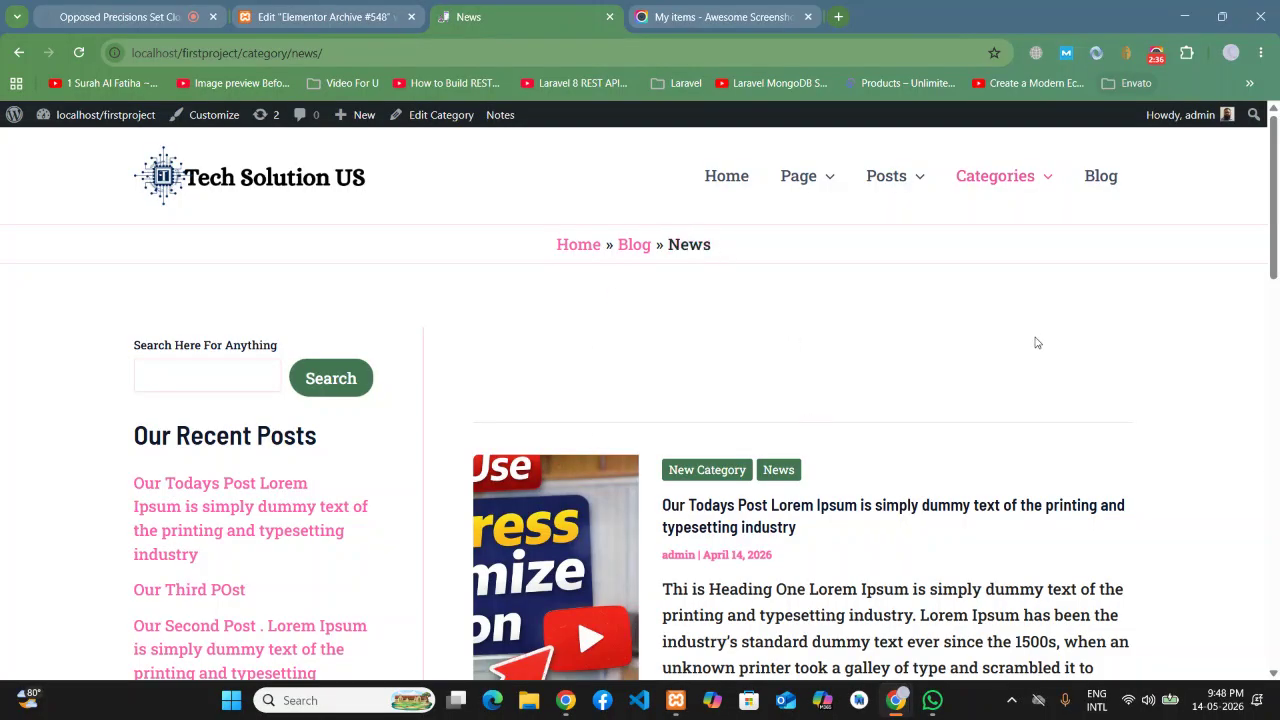
scroll(1038, 339, "down", 3)
scroll(1051, 357, "down", 5)
scroll(1054, 360, "up", 9)
Step: Switch to the Weather category archive and examine its layout down the page
mouse_move(1043, 181)
left_click(1003, 287)
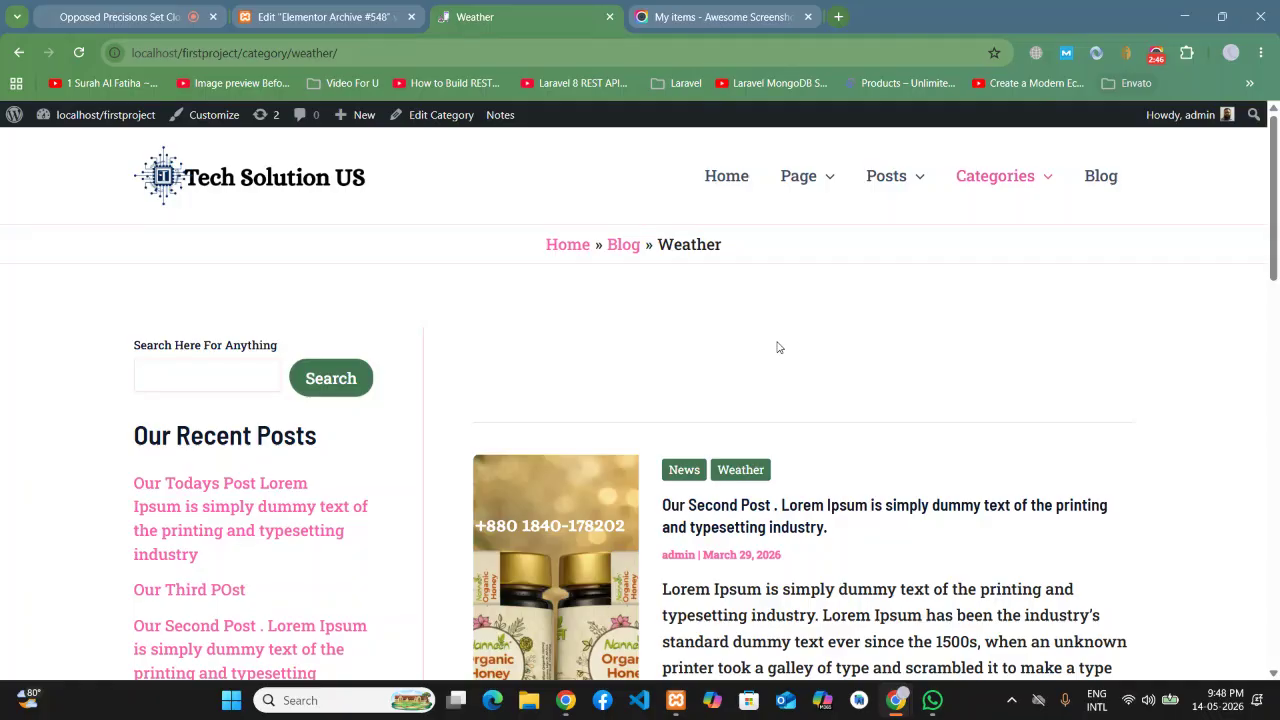
scroll(686, 349, "down", 9)
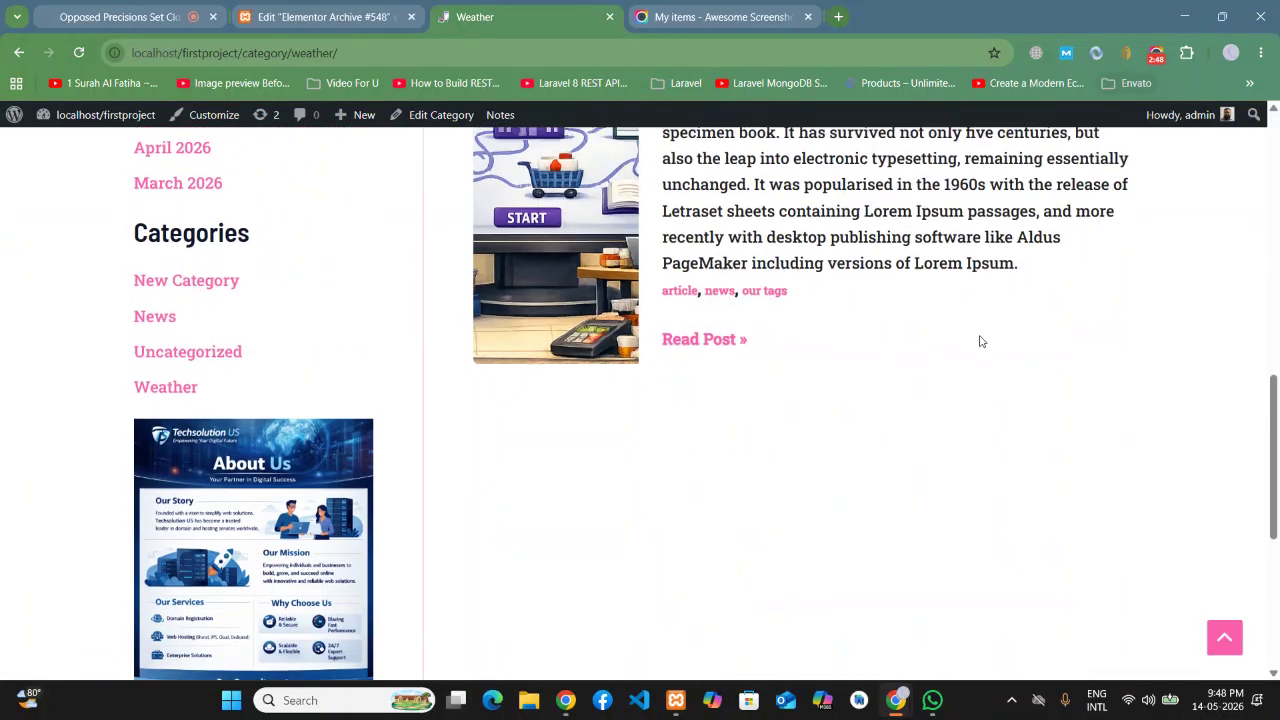
scroll(980, 341, "up", 10)
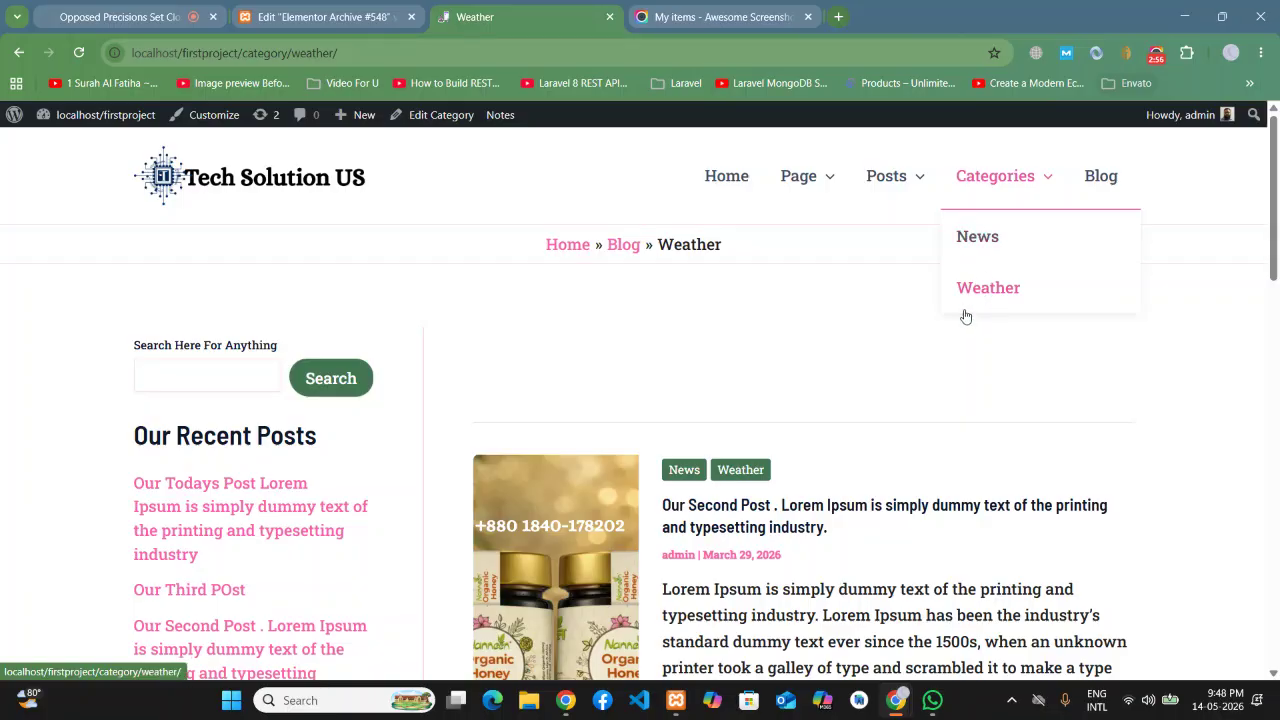
Step: Examine the Weather category archive's sidebar and post listing down the page and back up
scroll(769, 354, "down", 12)
scroll(1078, 361, "up", 7)
scroll(1000, 360, "up", 5)
Step: Return to the empty archive draft, exit its Elementor editor and open the site's Theme Builder
left_click(350, 10)
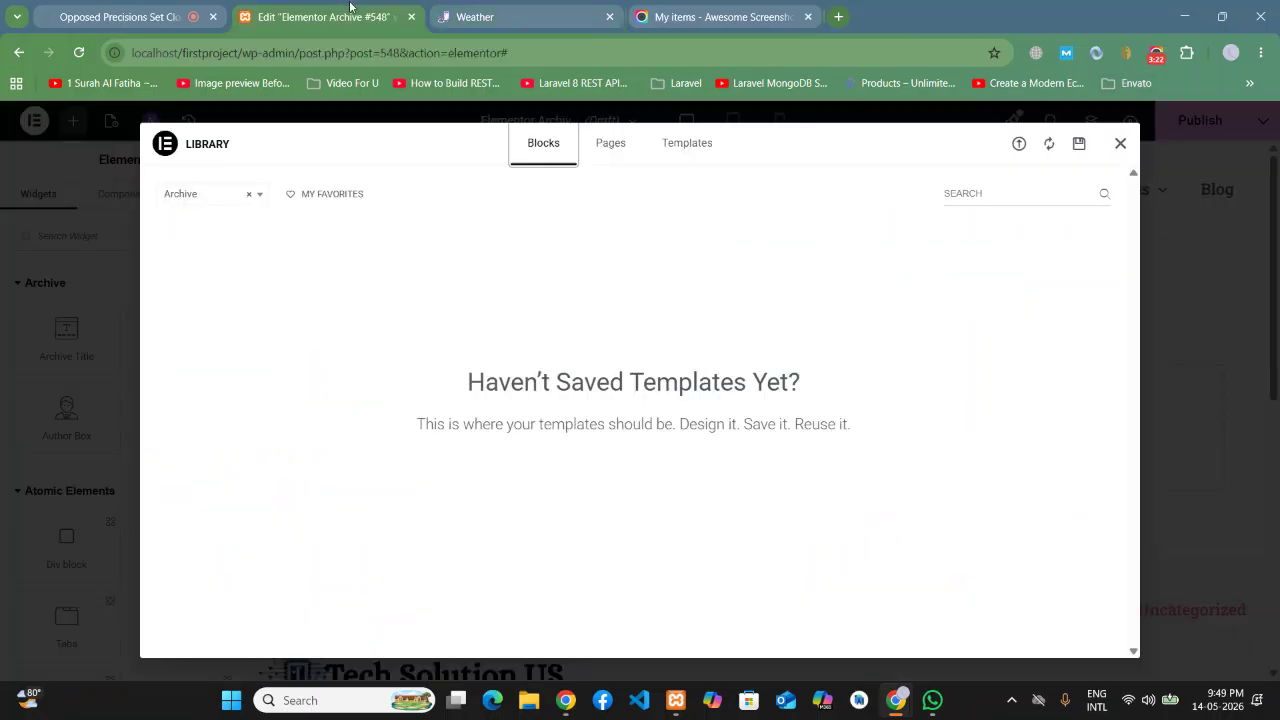
left_click(1120, 143)
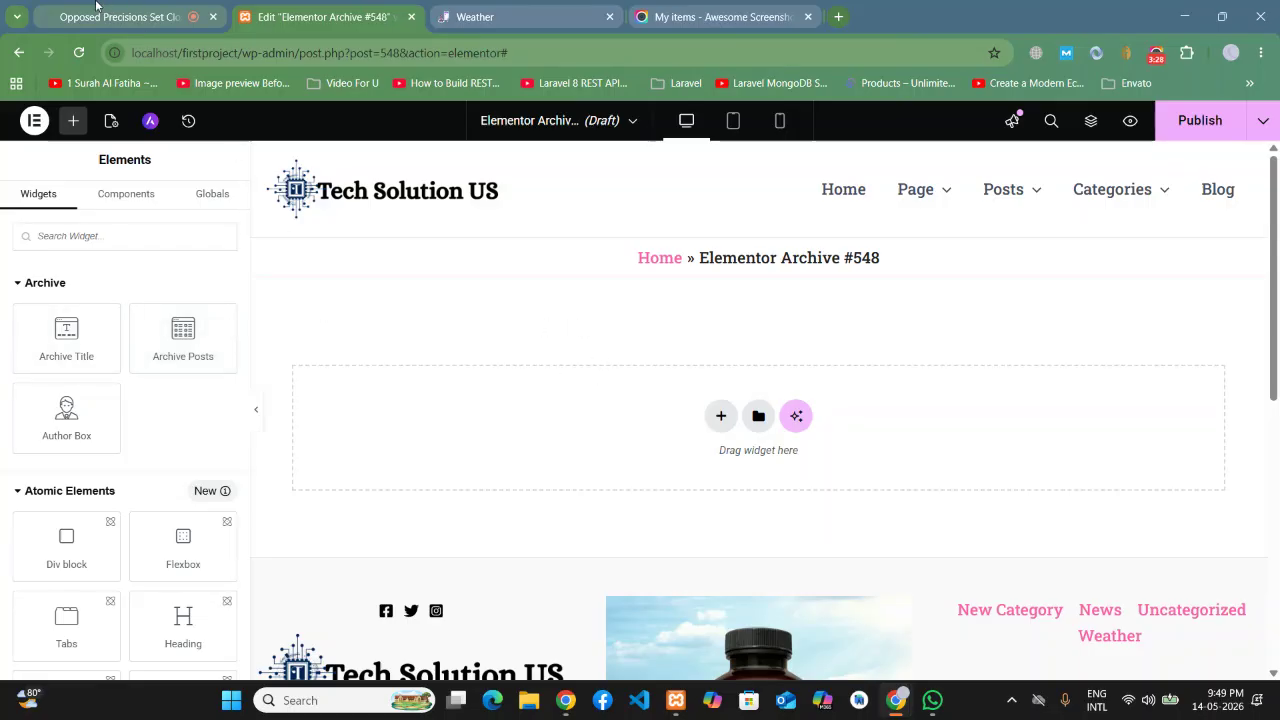
left_click(34, 120)
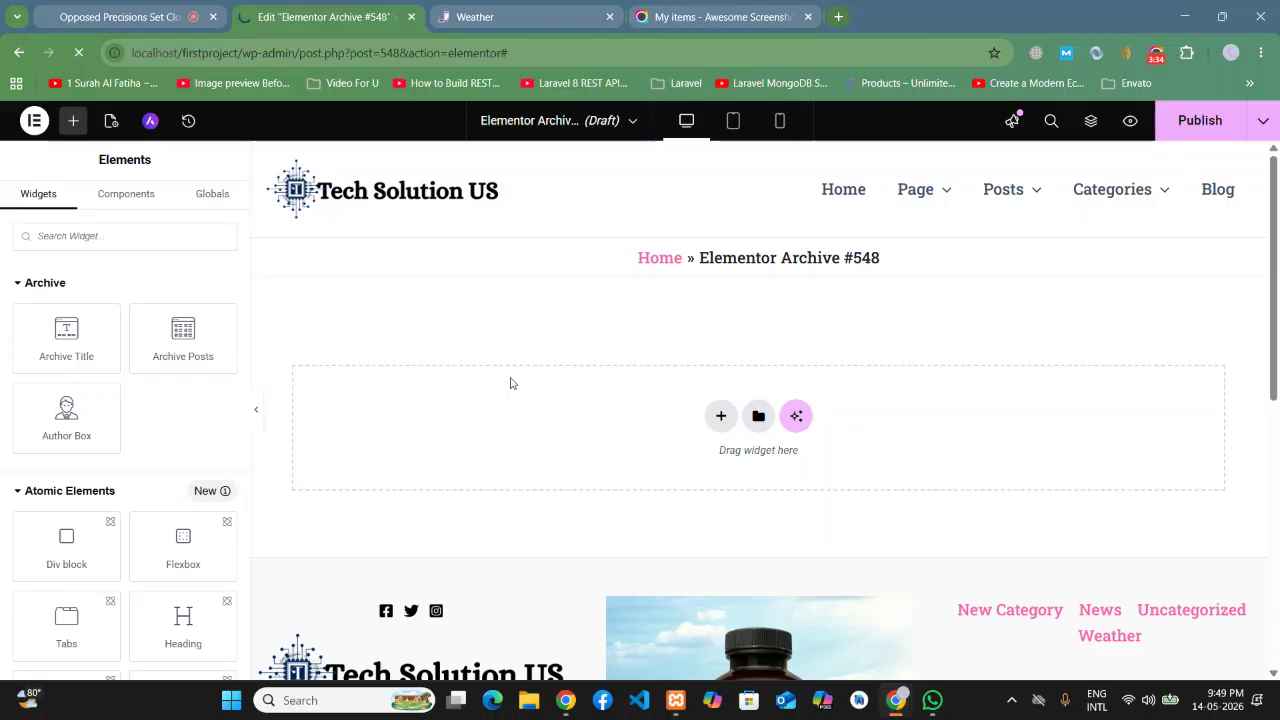
left_click(101, 6)
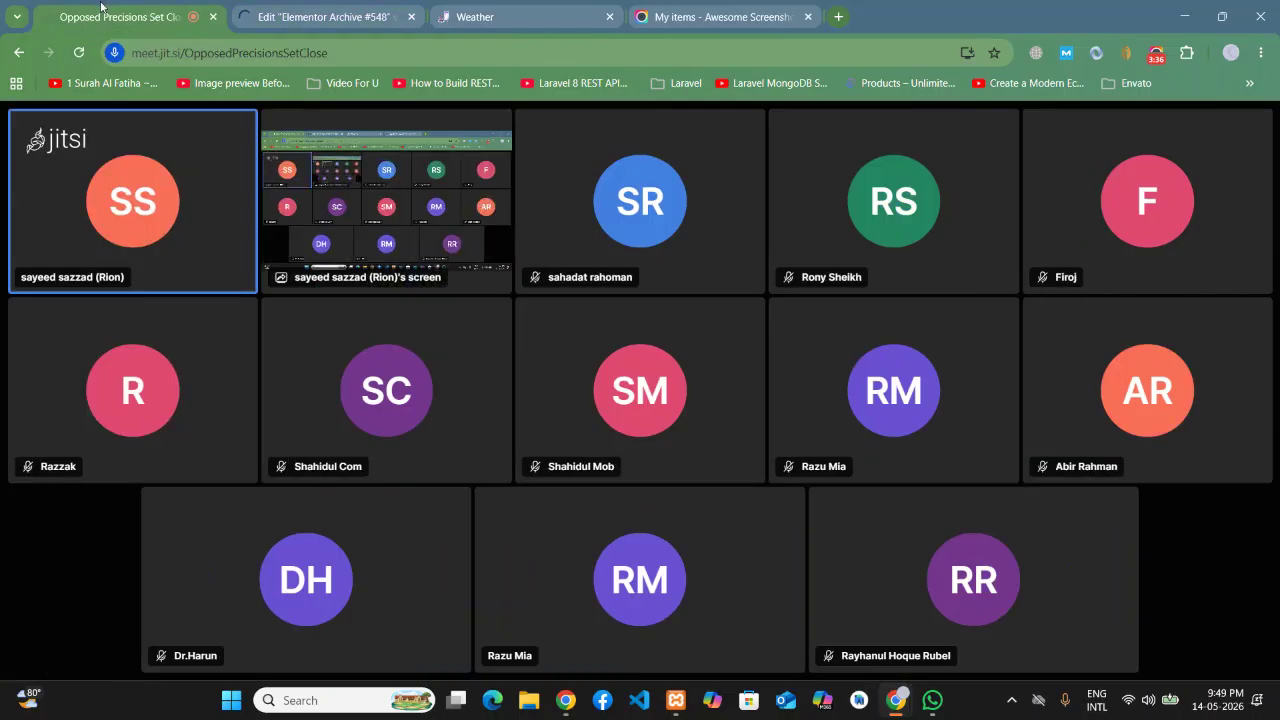
left_click(314, 8)
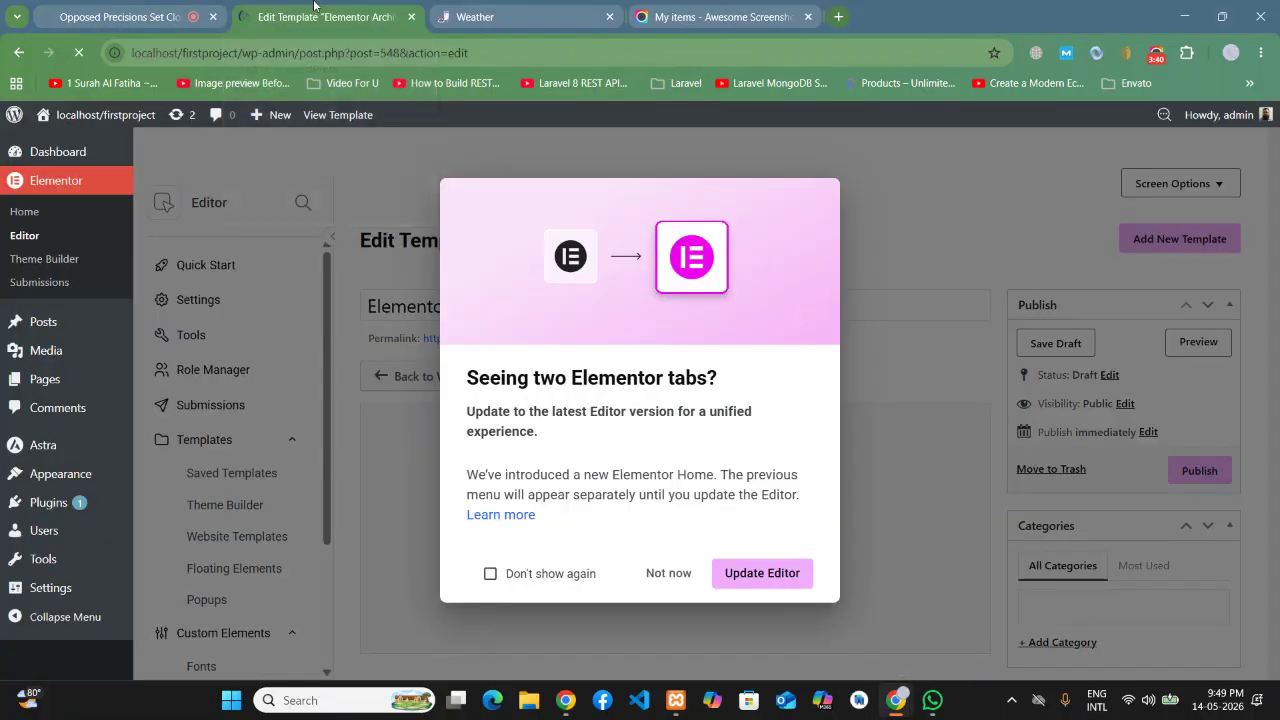
left_click(663, 573)
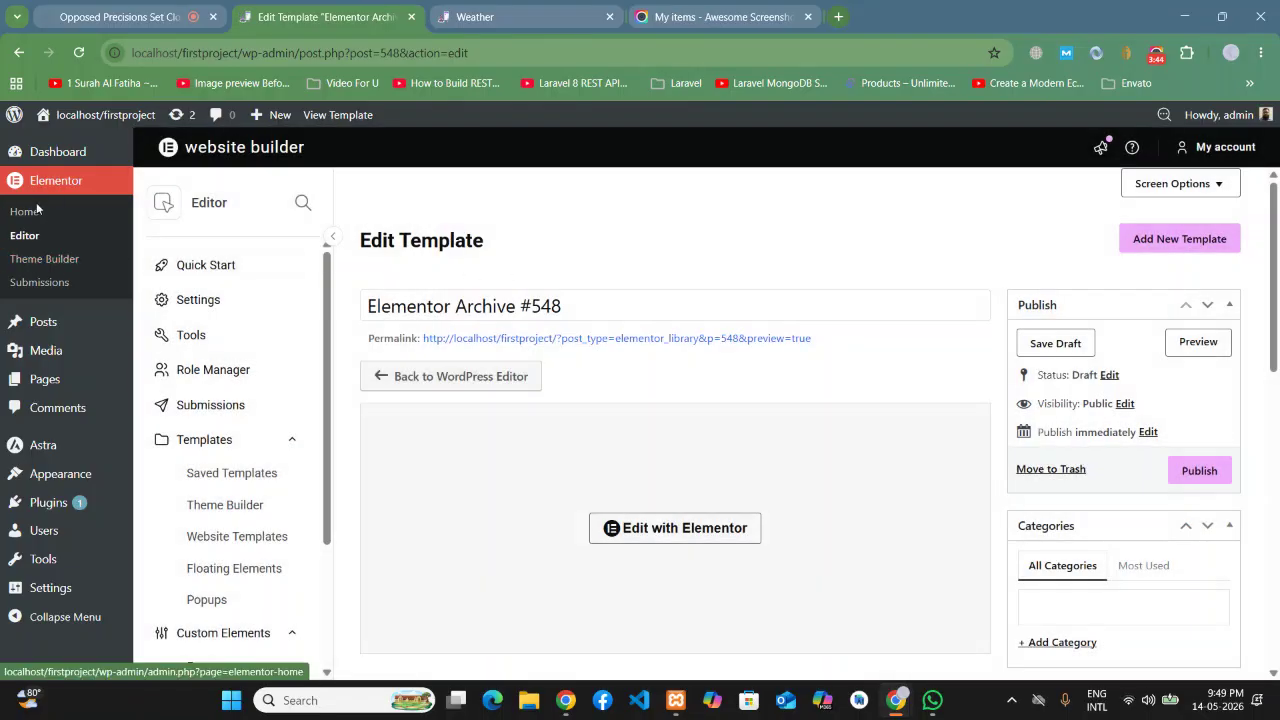
left_click(42, 260)
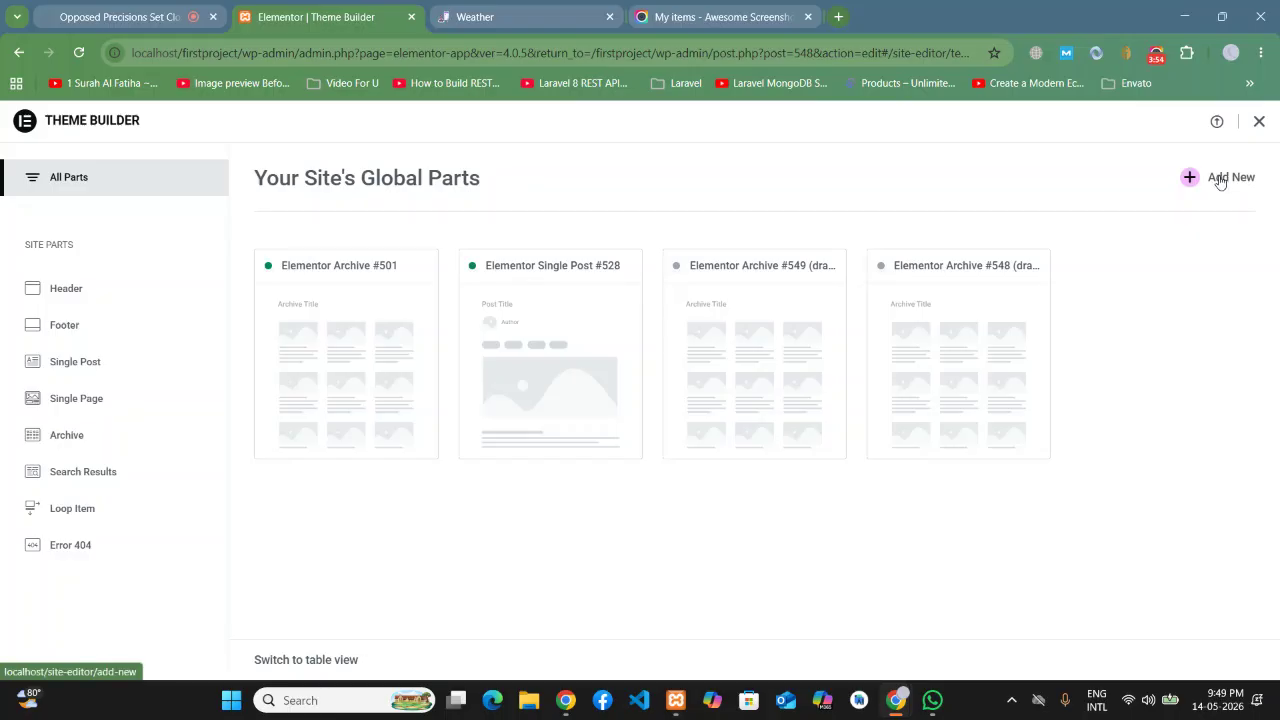
Step: Create a new Archive template in the Theme Builder and dismiss the template library to start from a blank canvas
left_click(1219, 180)
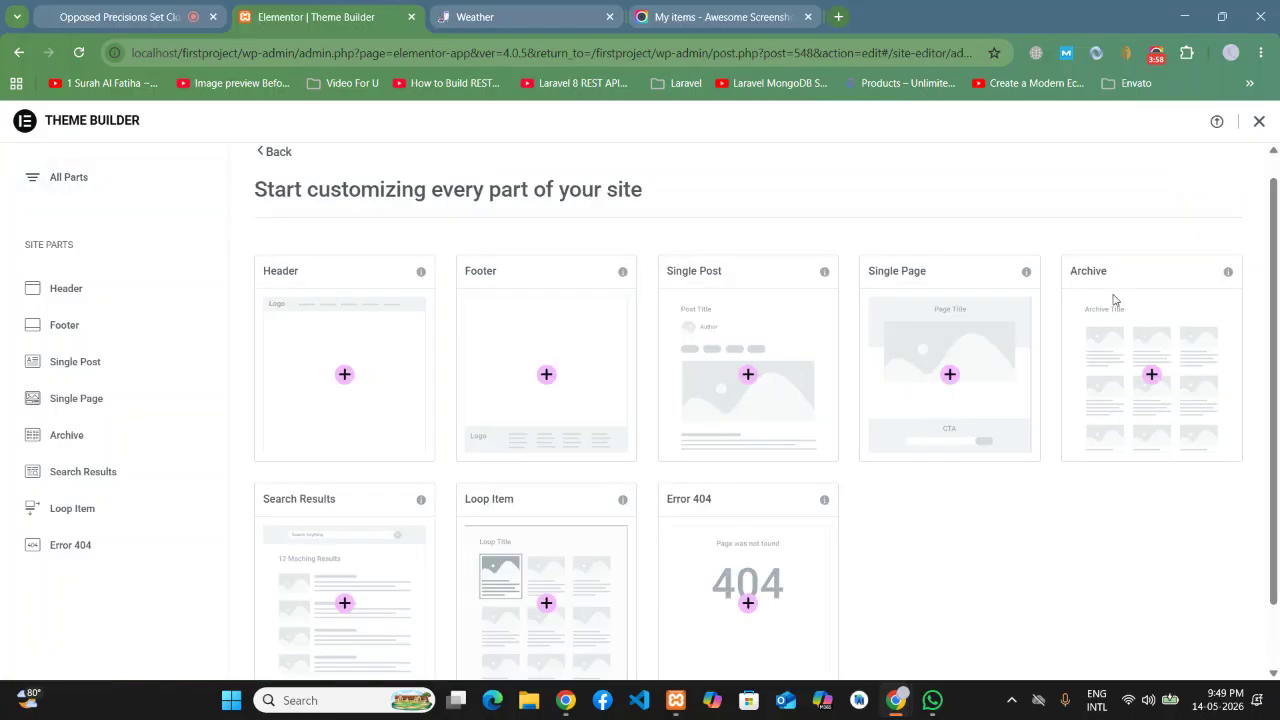
left_click(436, 14)
scroll(655, 397, "down", 6)
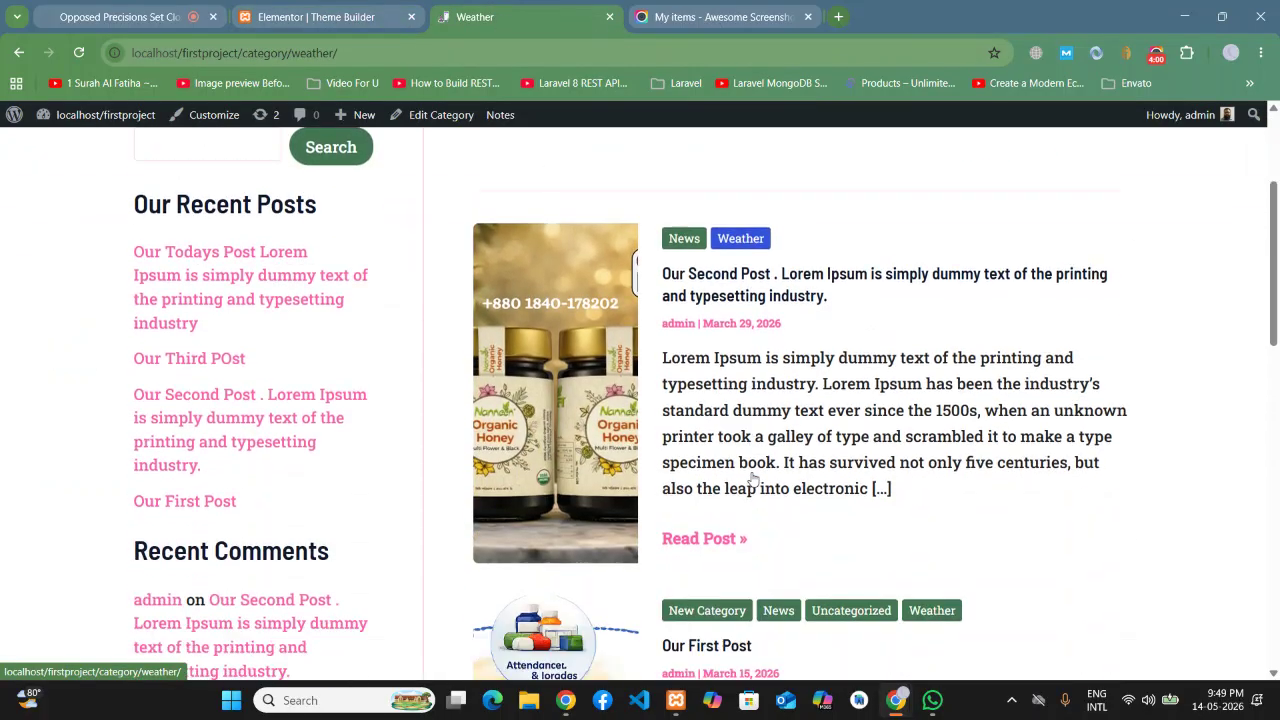
scroll(655, 397, "up", 3)
key("ctrl+shift+Tab")
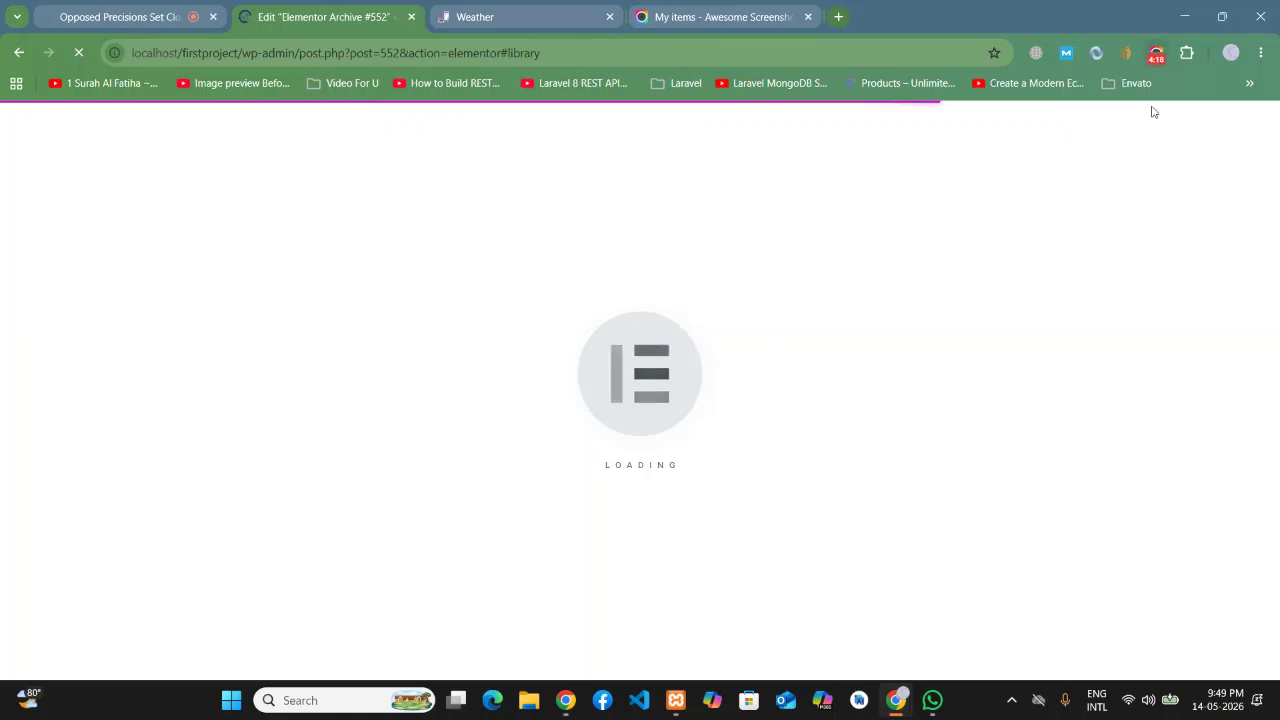
left_click(1156, 54)
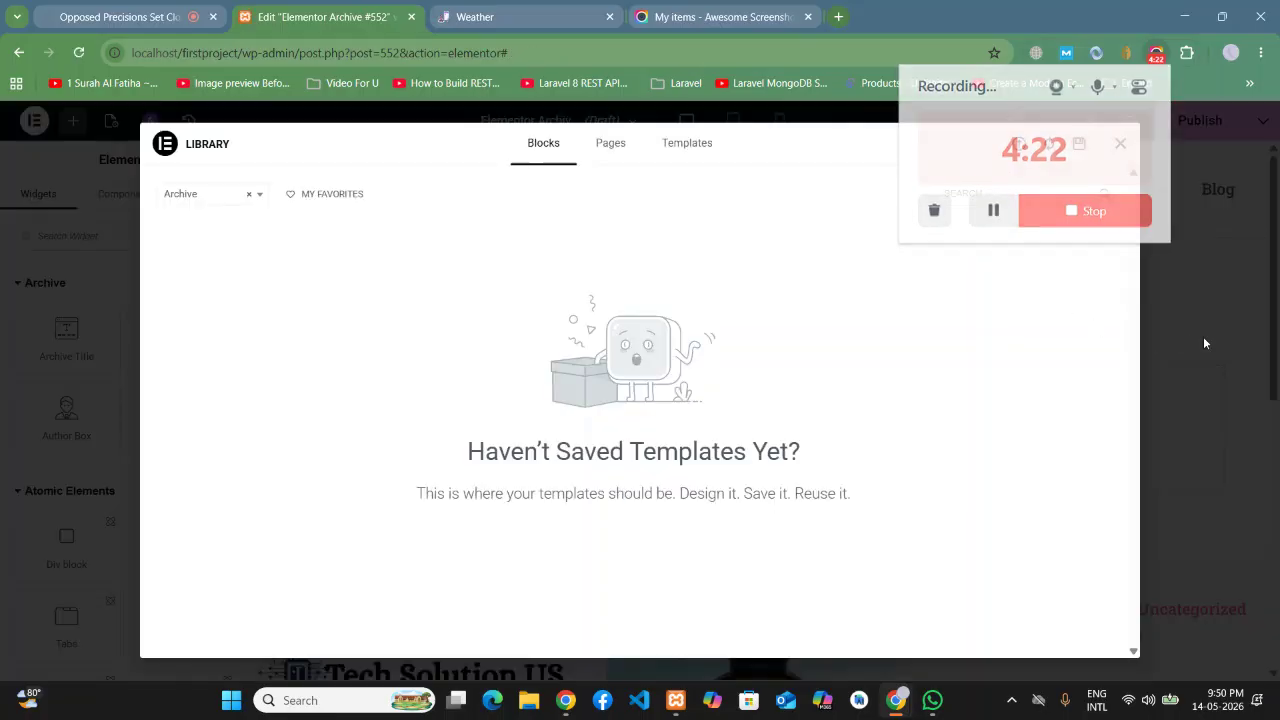
left_click(1203, 343)
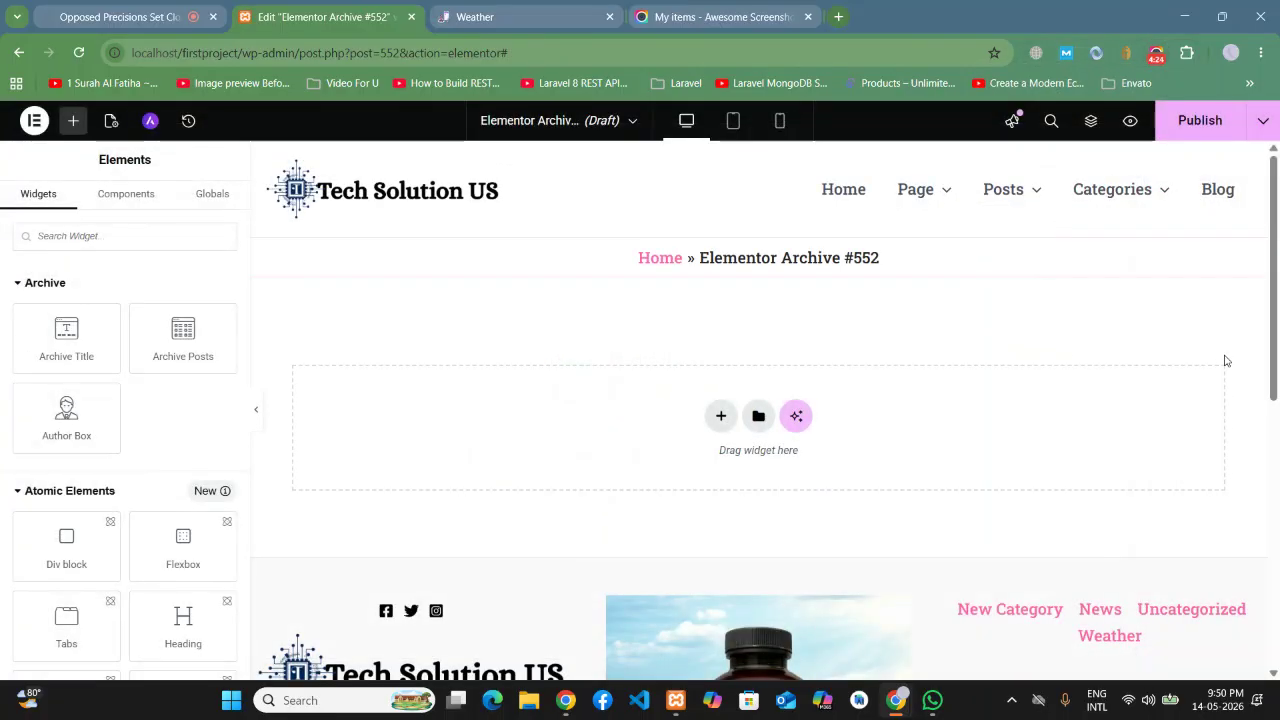
Step: Start publishing the archive template and add a display condition that includes the News category
left_click(1200, 130)
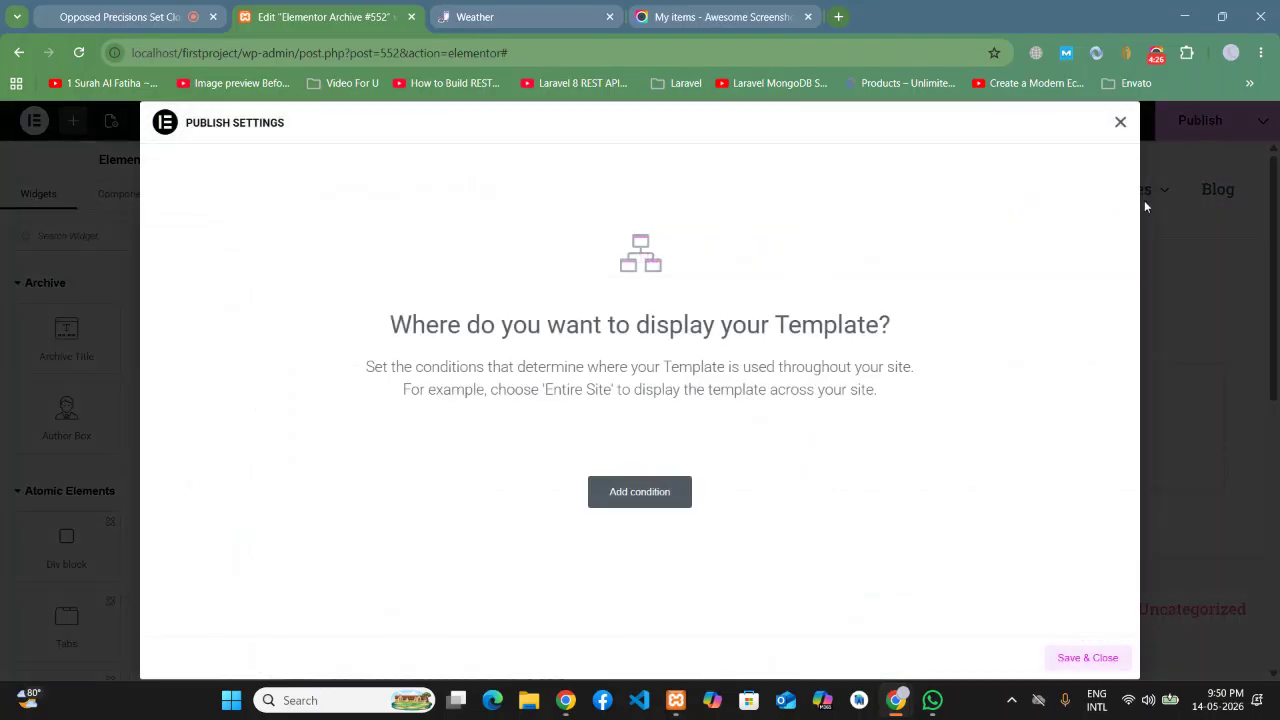
left_click(639, 497)
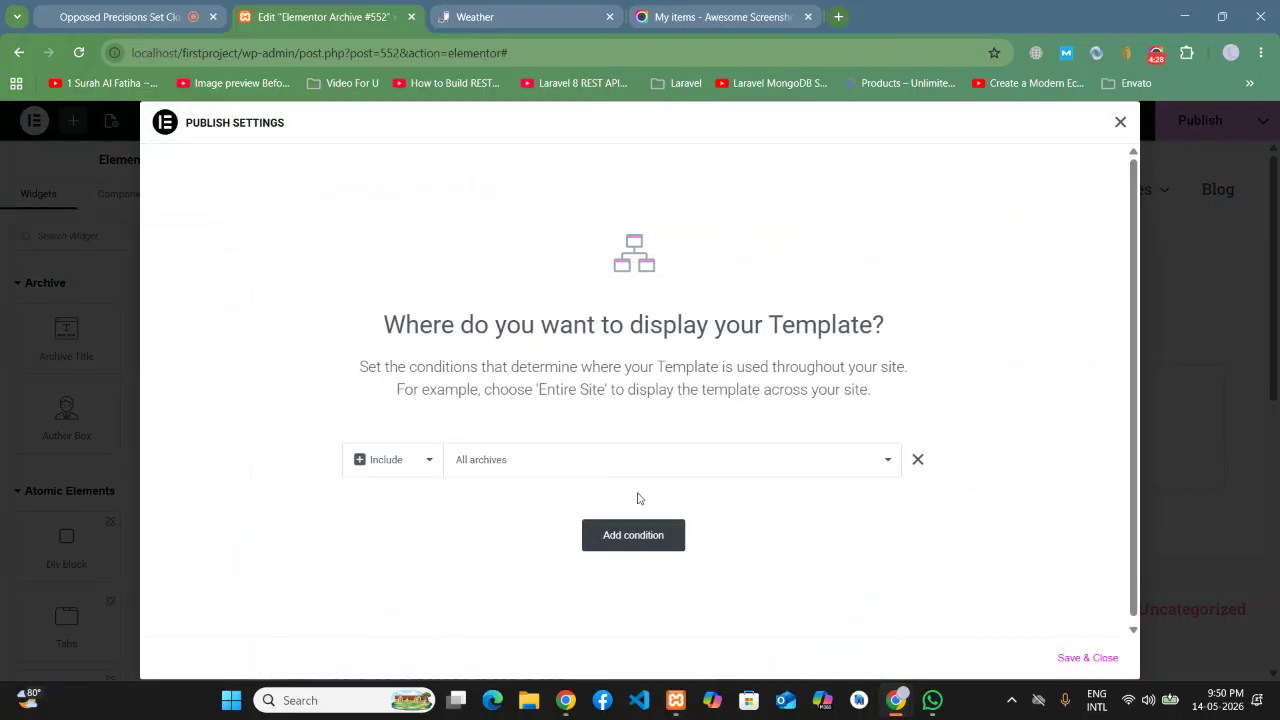
left_click(474, 460)
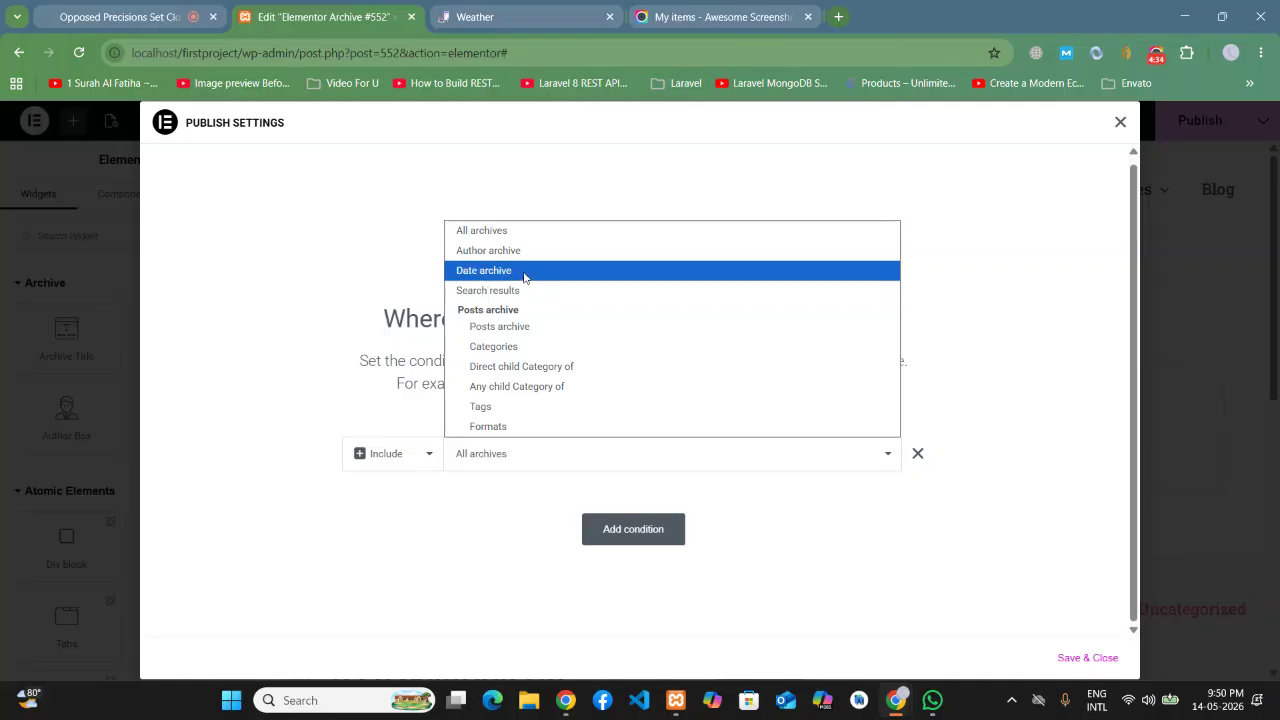
left_click(496, 347)
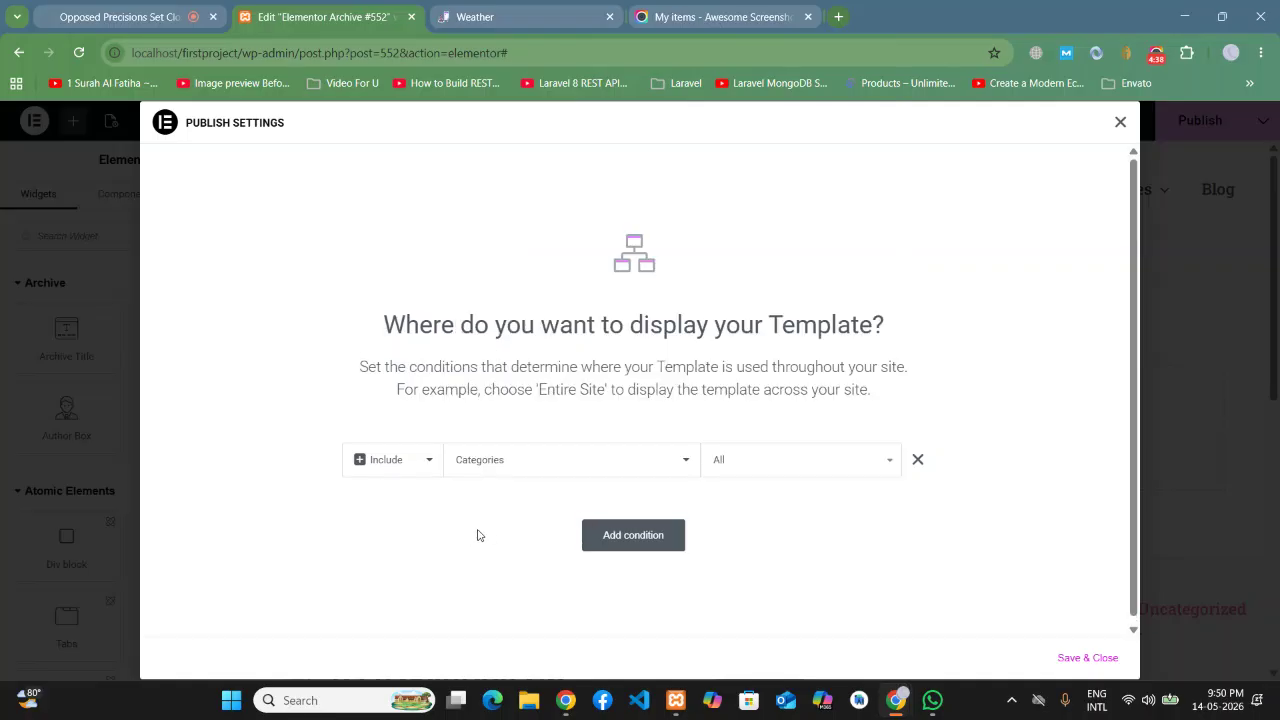
left_click(731, 467)
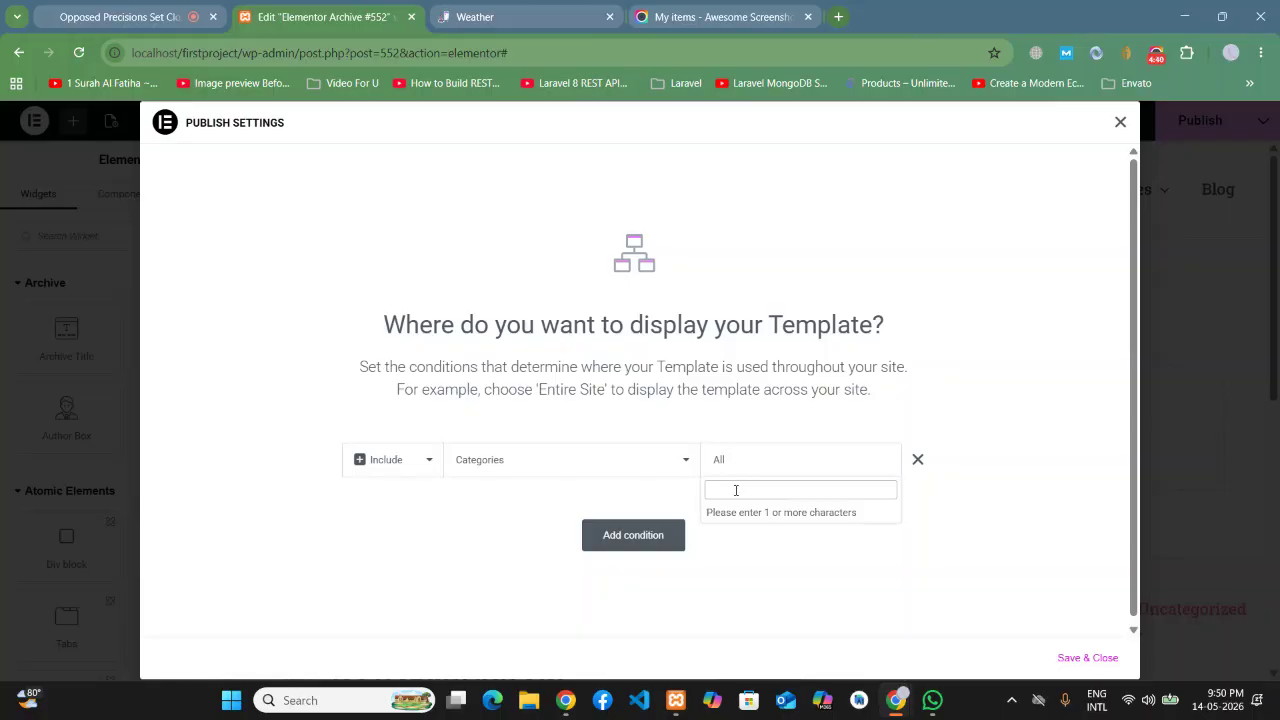
type("ne")
left_click(718, 533)
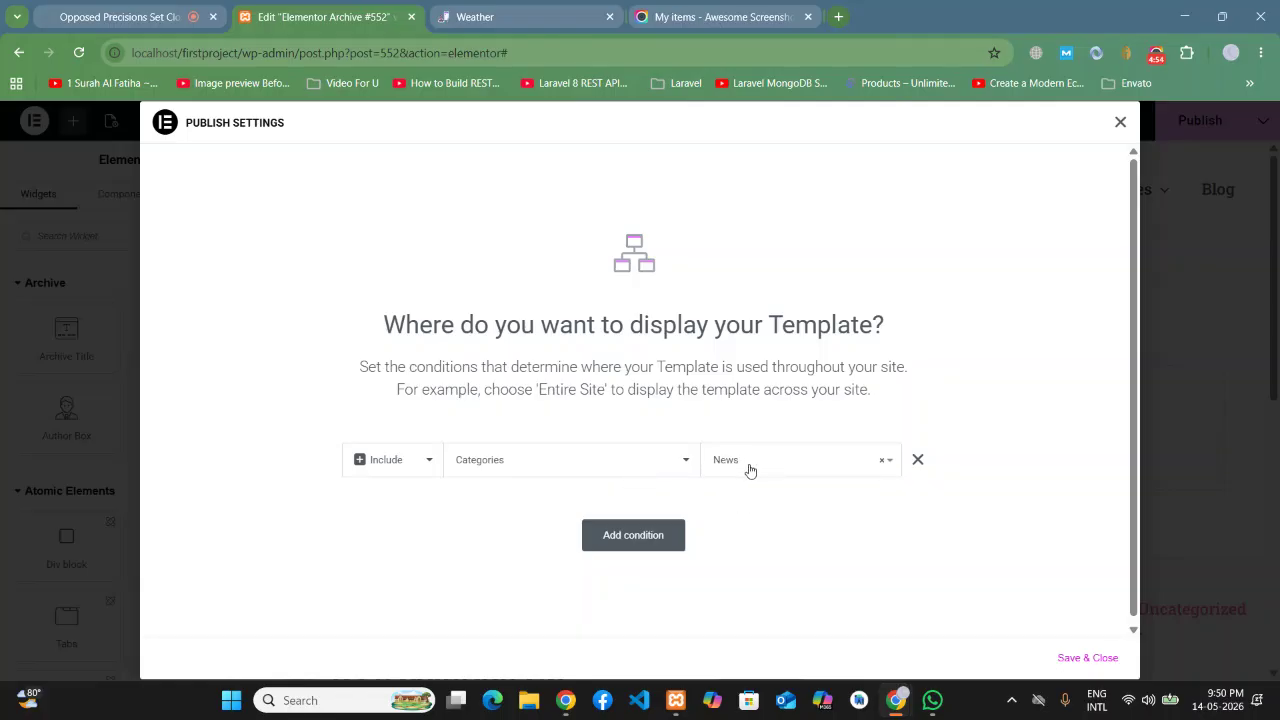
scroll(756, 466, "down", 1)
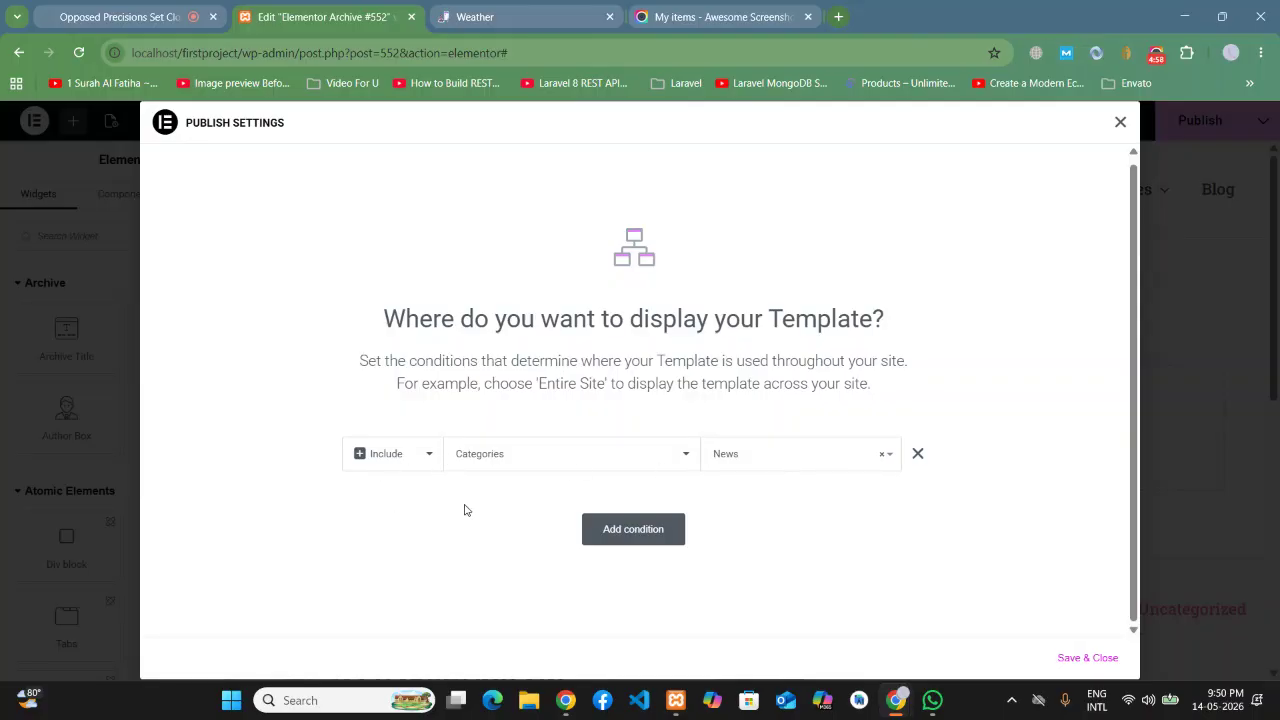
Step: Review the condition's archive type and category options, keep Categories and News, and publish the template
left_click(549, 459)
left_click(483, 347)
left_click(518, 465)
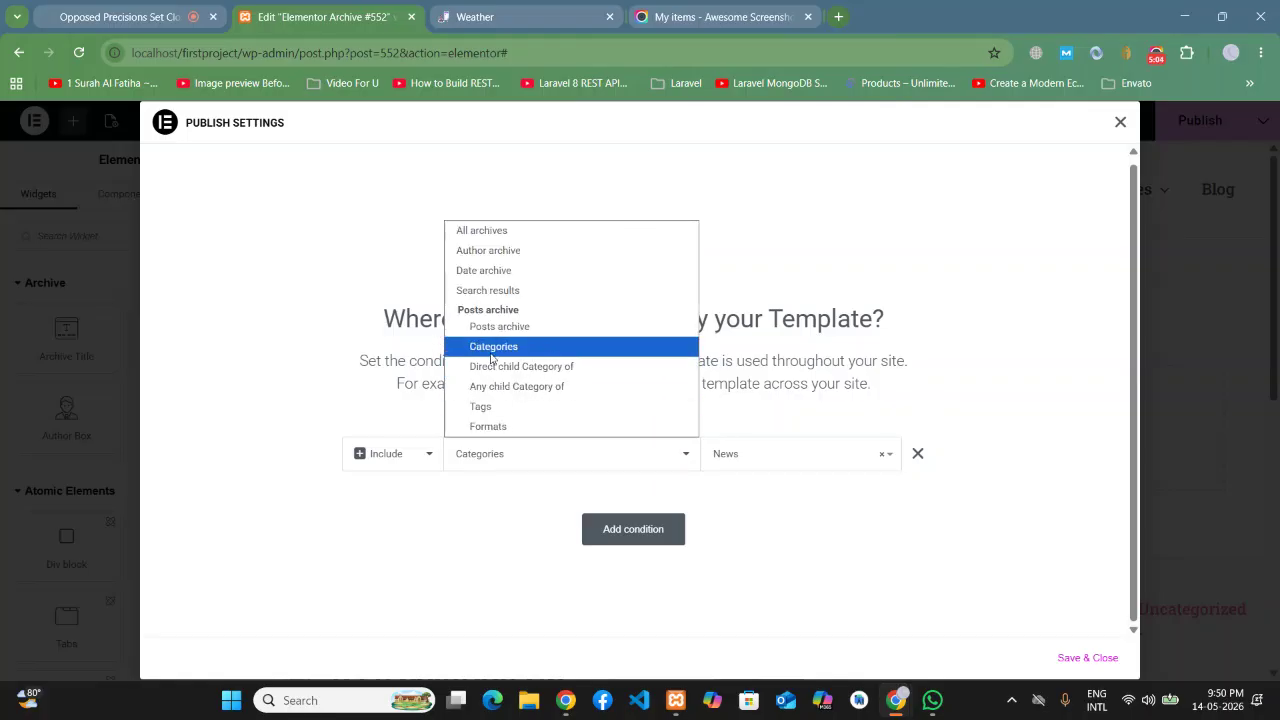
left_click(741, 454)
left_click(672, 492)
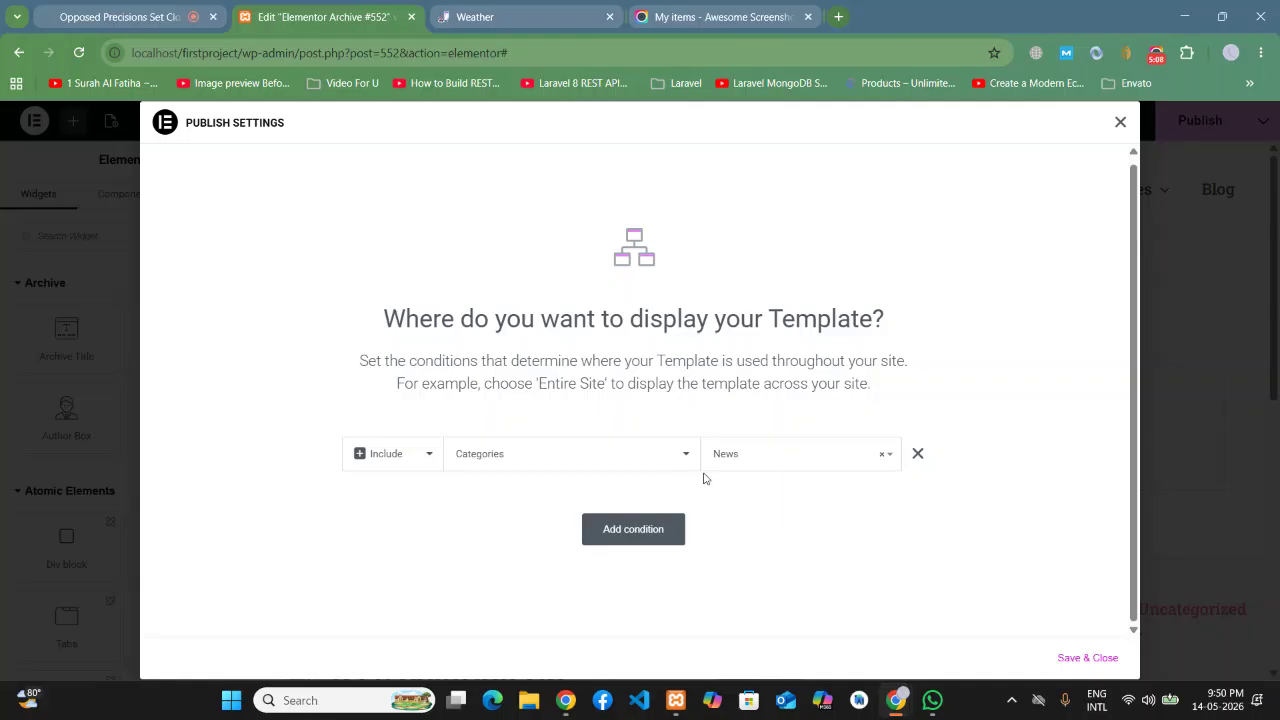
left_click(1088, 658)
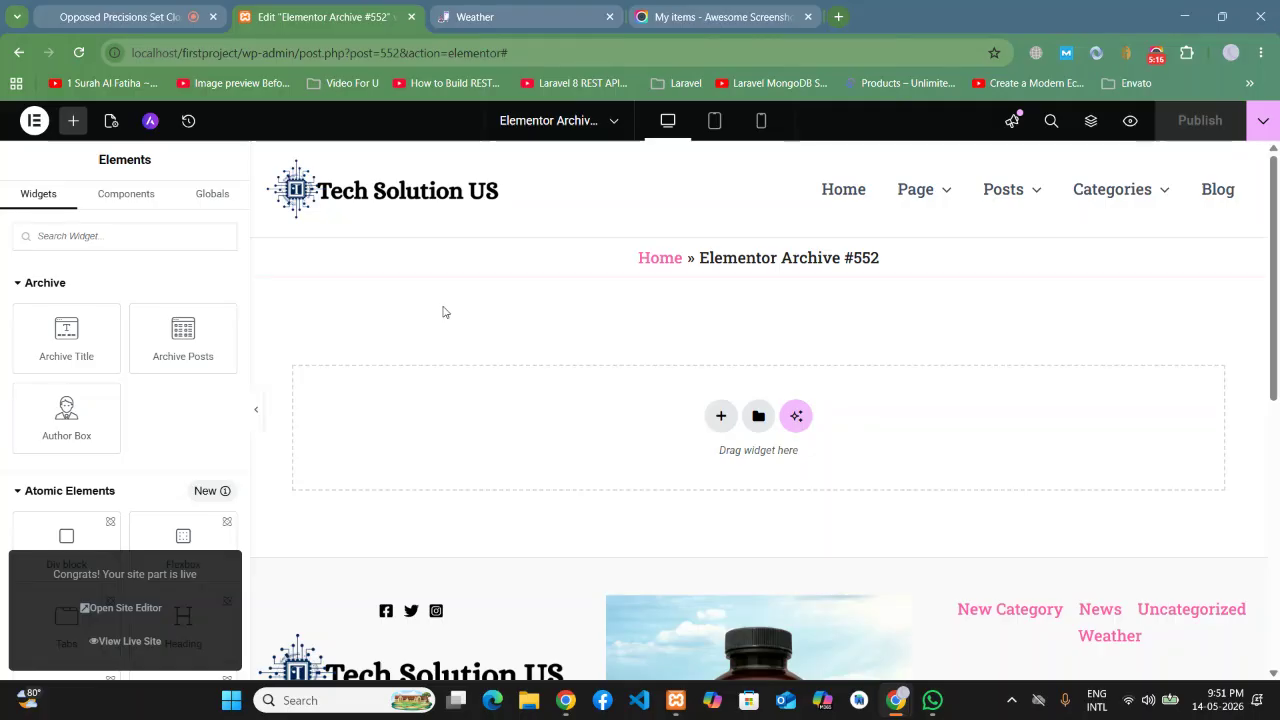
Step: Open the News category archive on the live site and check the published template
left_click(464, 20)
scroll(900, 362, "up", 15)
mouse_move(995, 176)
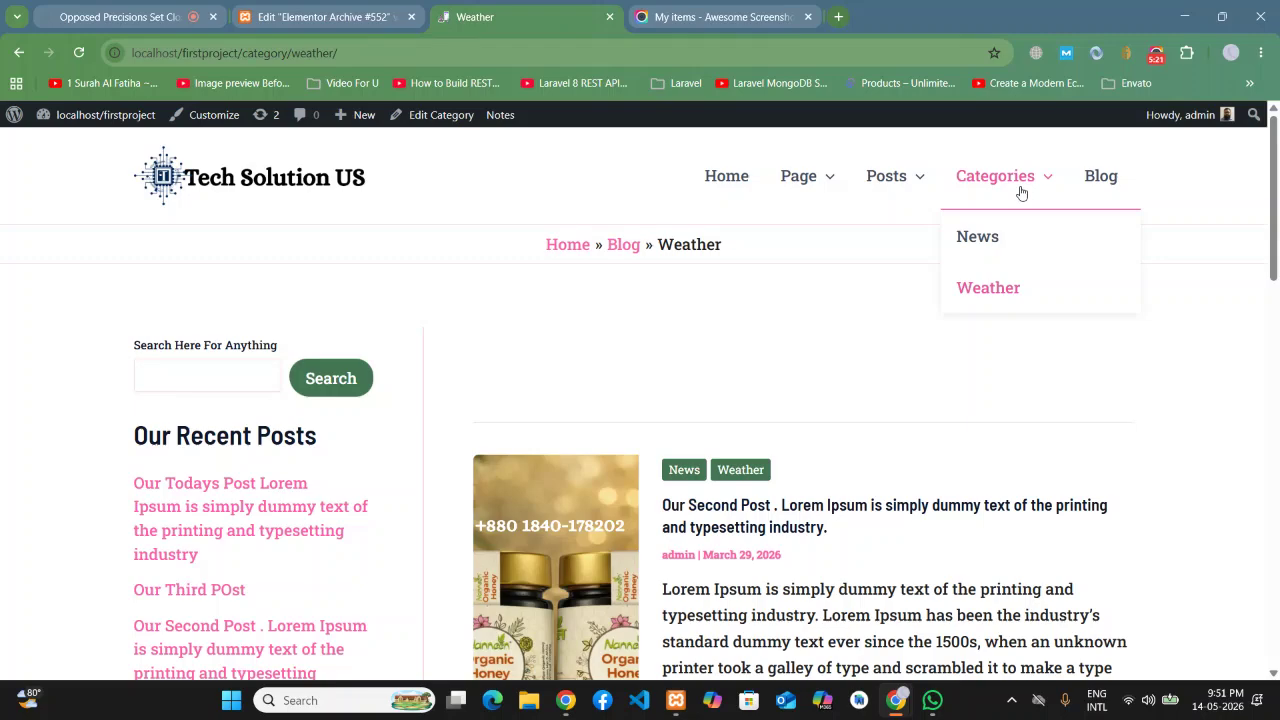
left_click(975, 238)
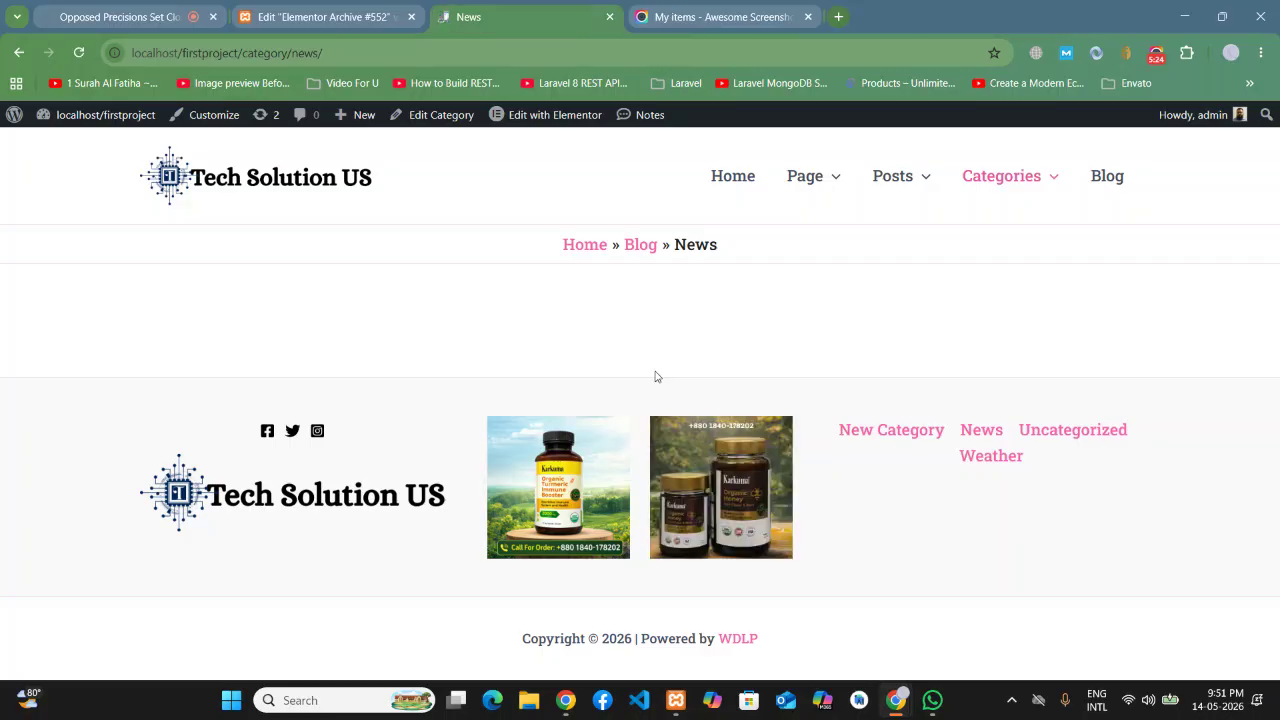
left_click(147, 10)
left_click(242, 315)
left_click(137, 328)
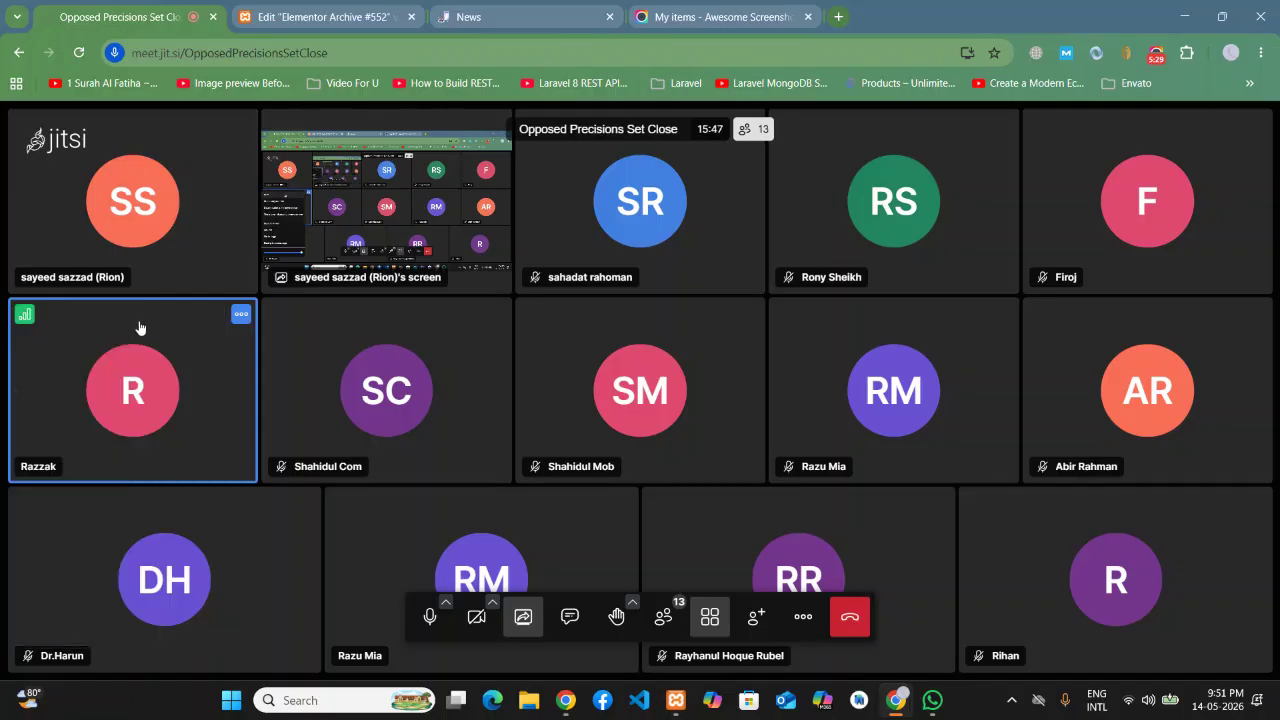
left_click(344, 10)
left_click(505, 10)
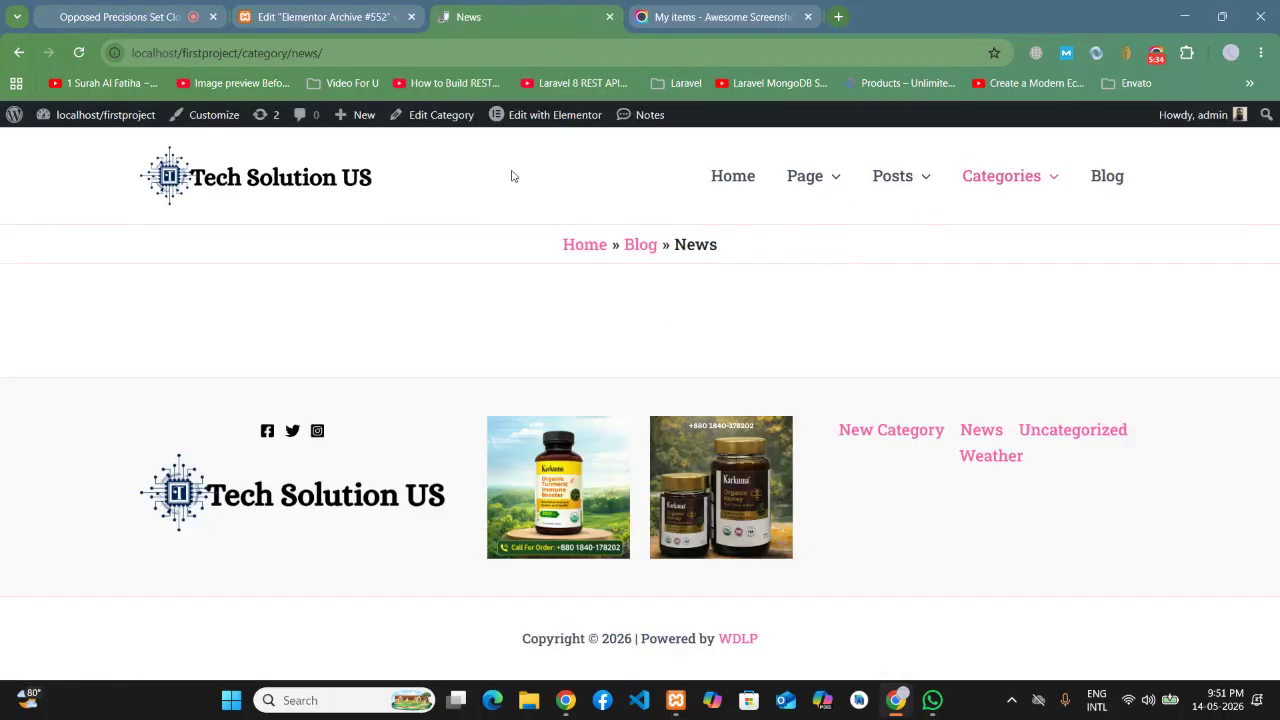
Step: Add an Archive Title widget to the archive template's empty canvas and publish the update
left_click(339, 7)
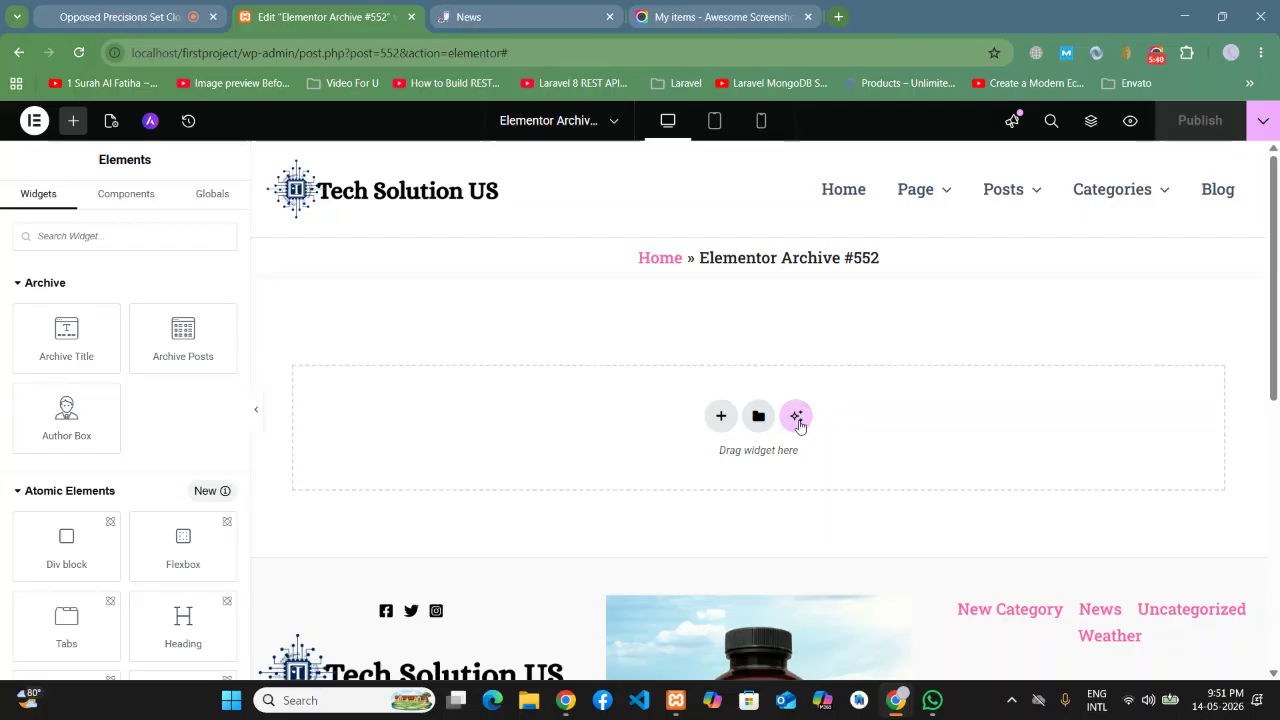
left_click_drag(74, 349, 658, 440)
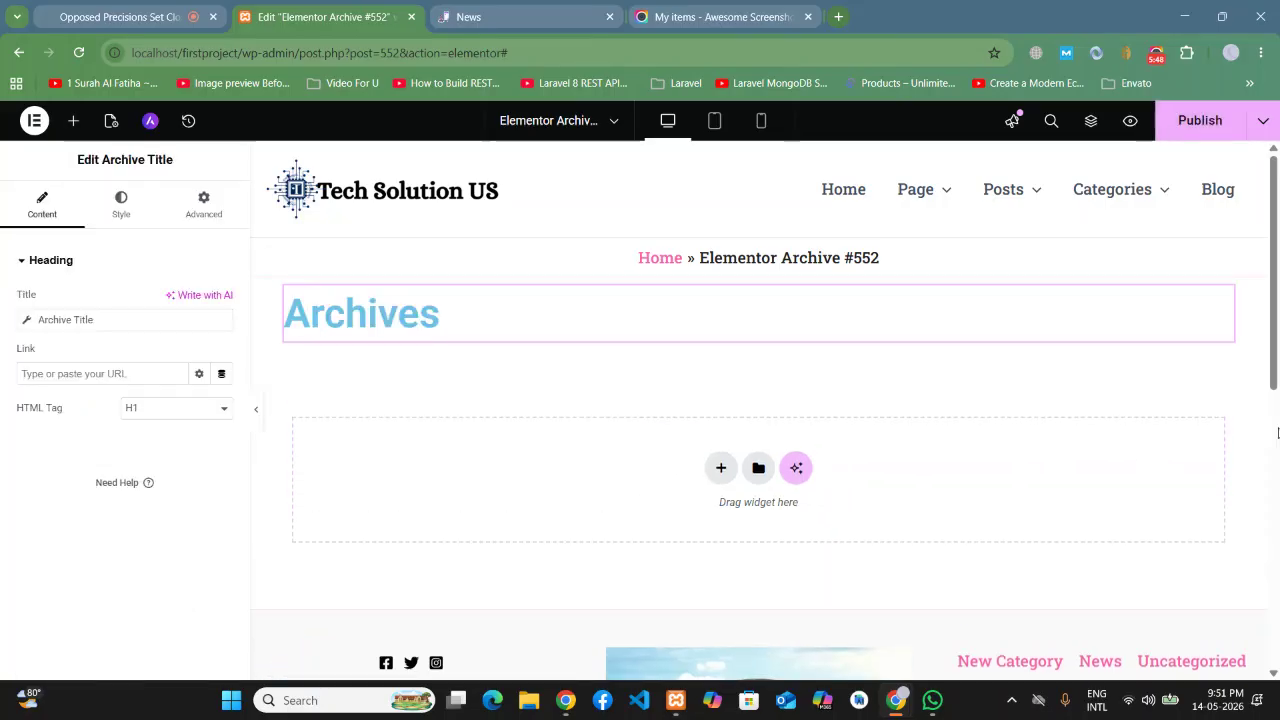
left_click(1190, 134)
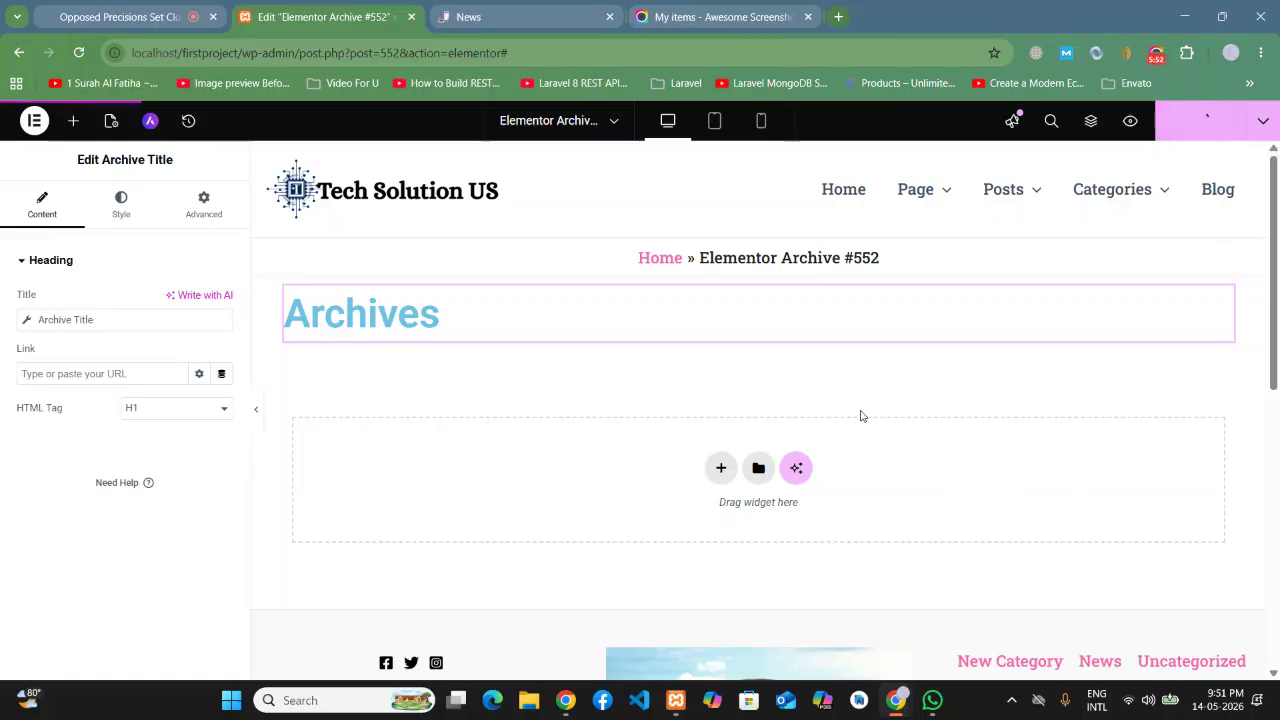
Step: Reload the live News category page and examine its archive title
left_click(445, 8)
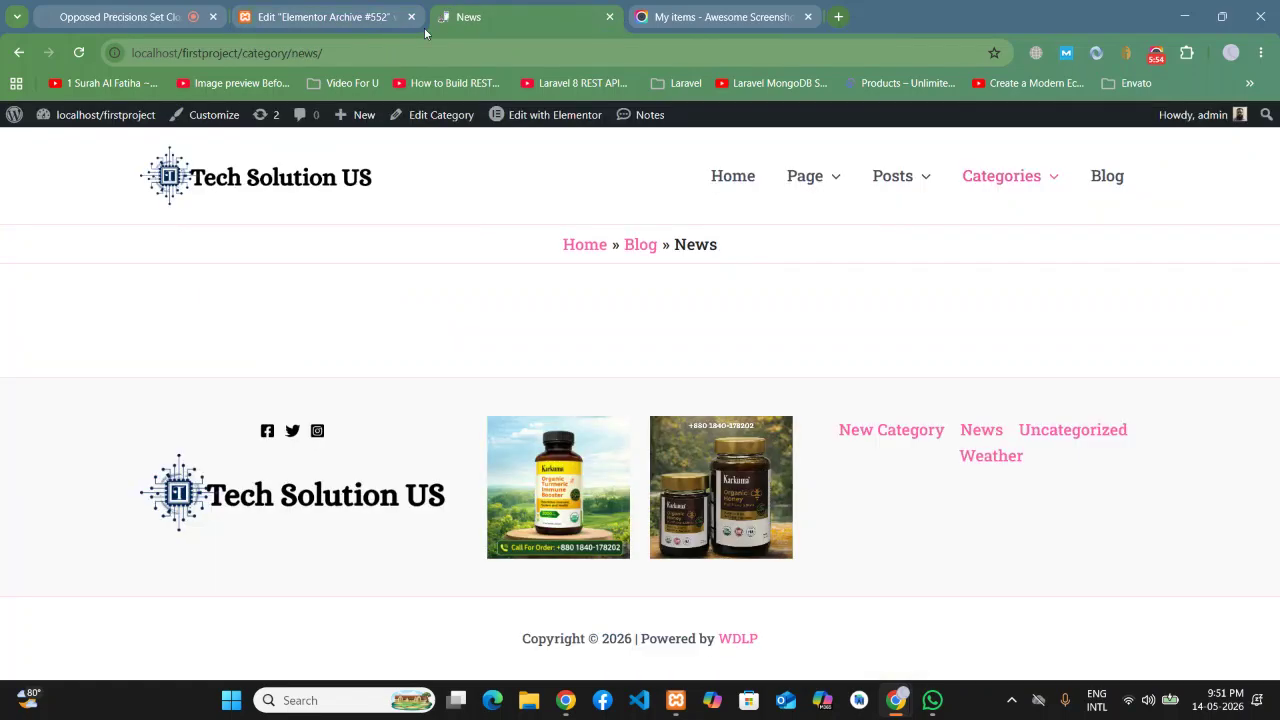
left_click(77, 53)
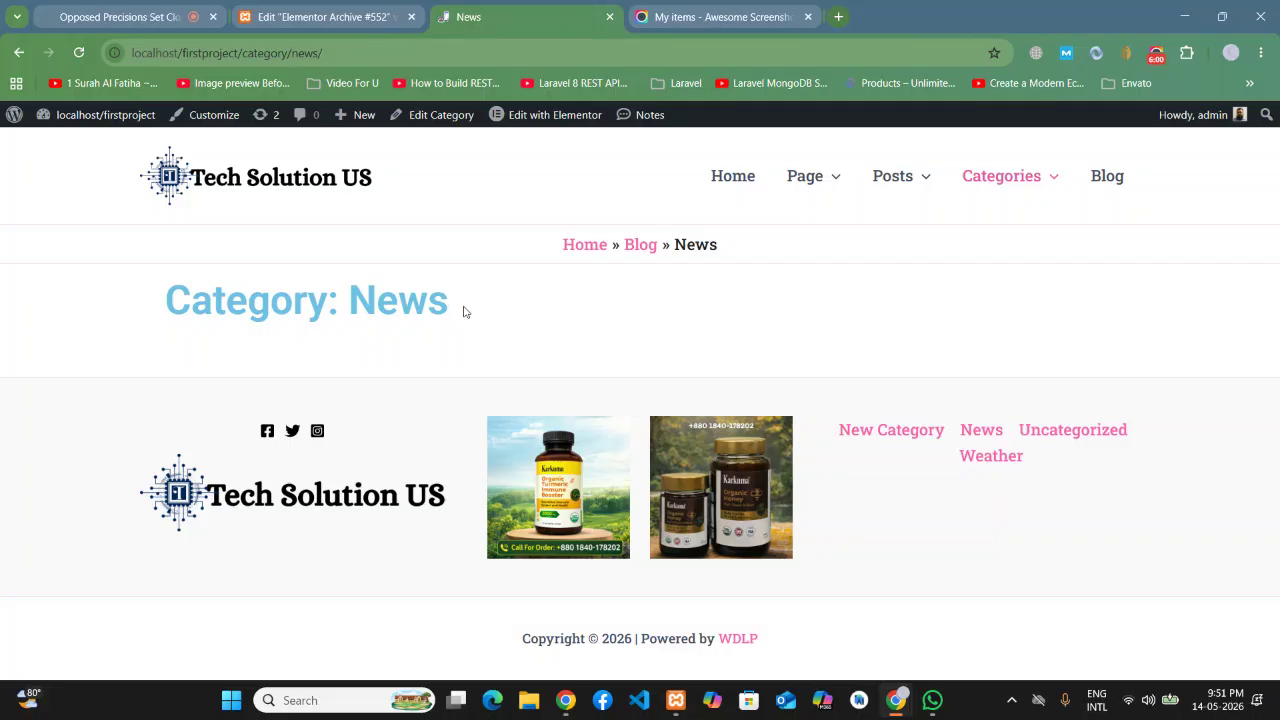
left_click_drag(463, 311, 149, 314)
left_click(575, 314)
Step: Set the Archive Title's font family to Roboto Serif in the template
left_click(303, 8)
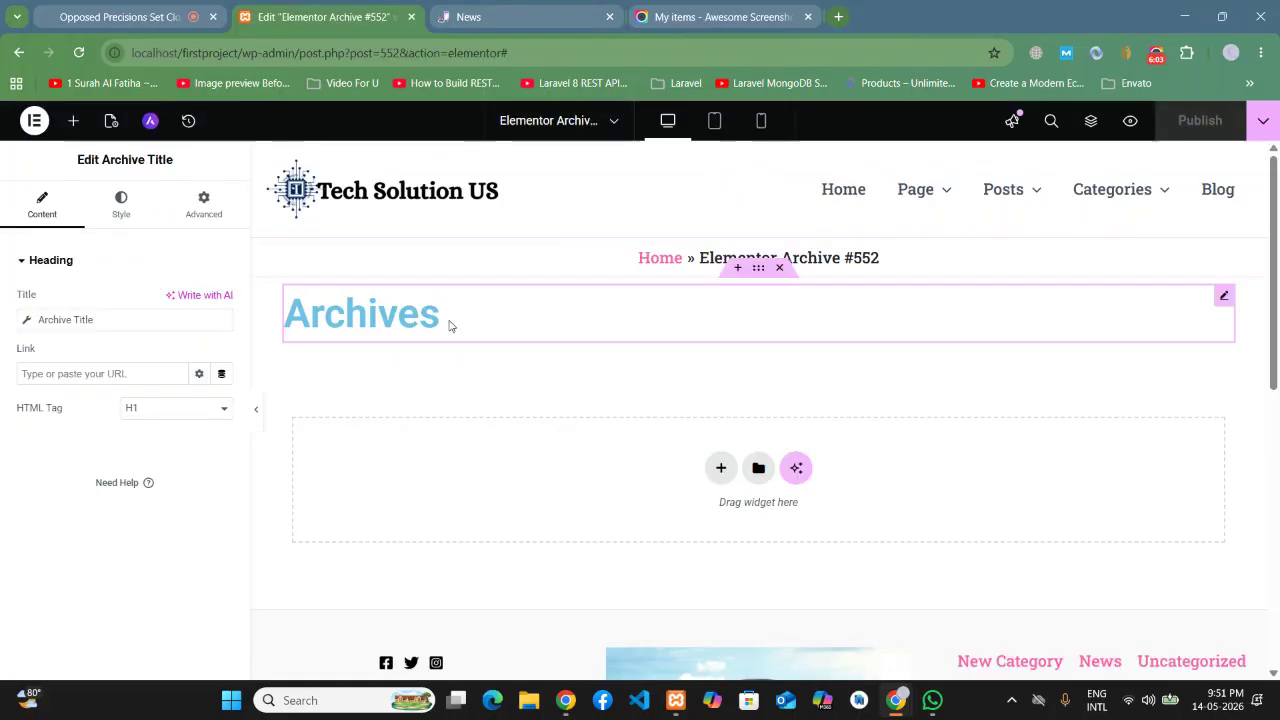
left_click(122, 201)
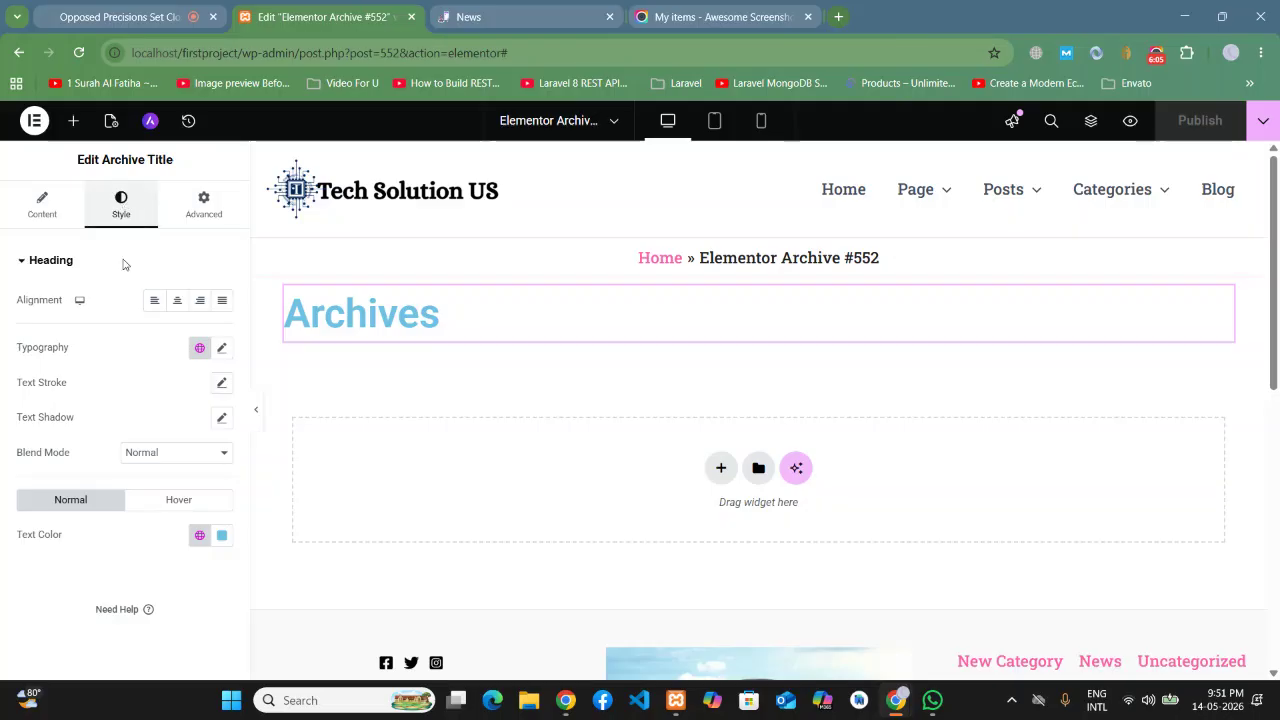
left_click(222, 348)
left_click(155, 428)
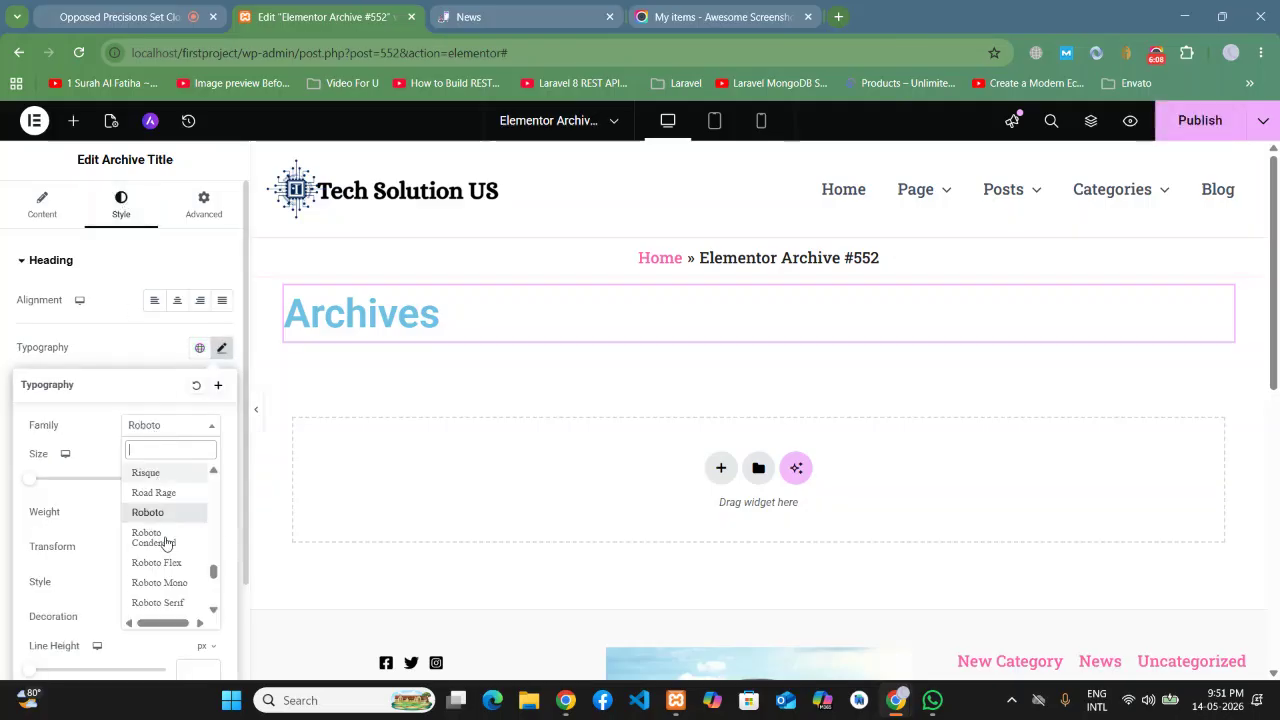
left_click(158, 603)
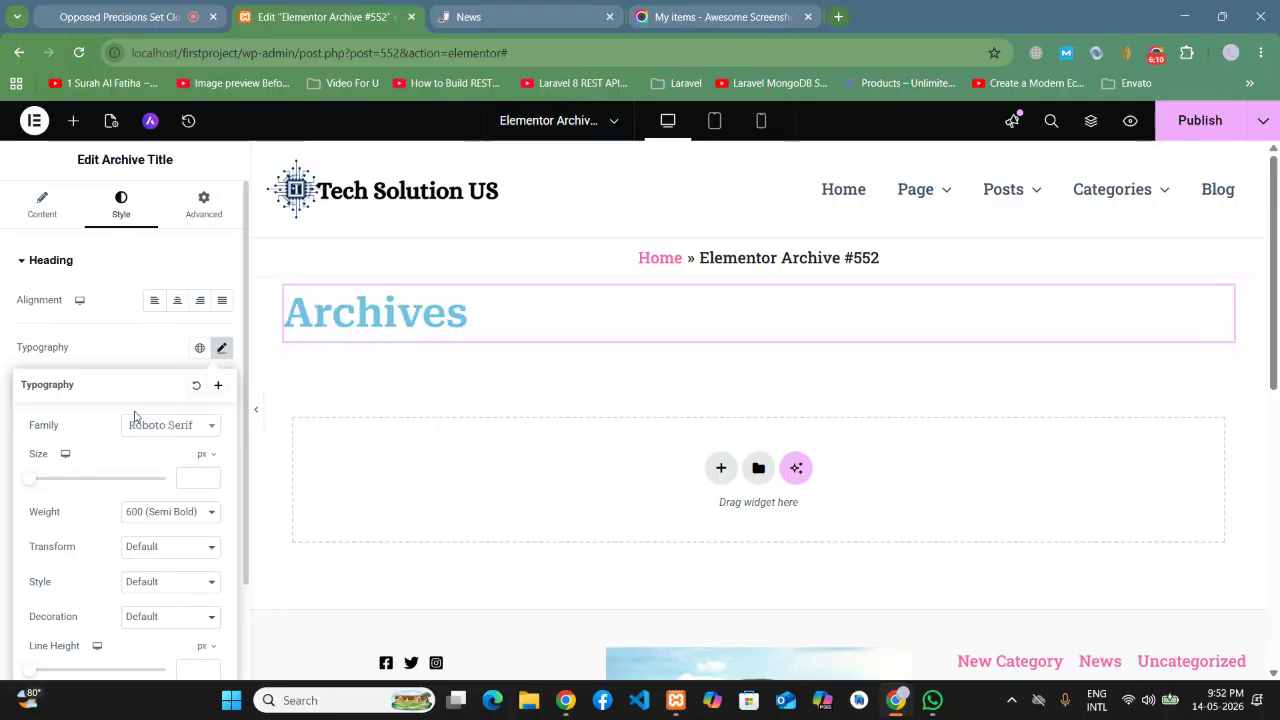
Step: Set the Archive Title's text color to black (#000000) and publish the template update
left_click(124, 356)
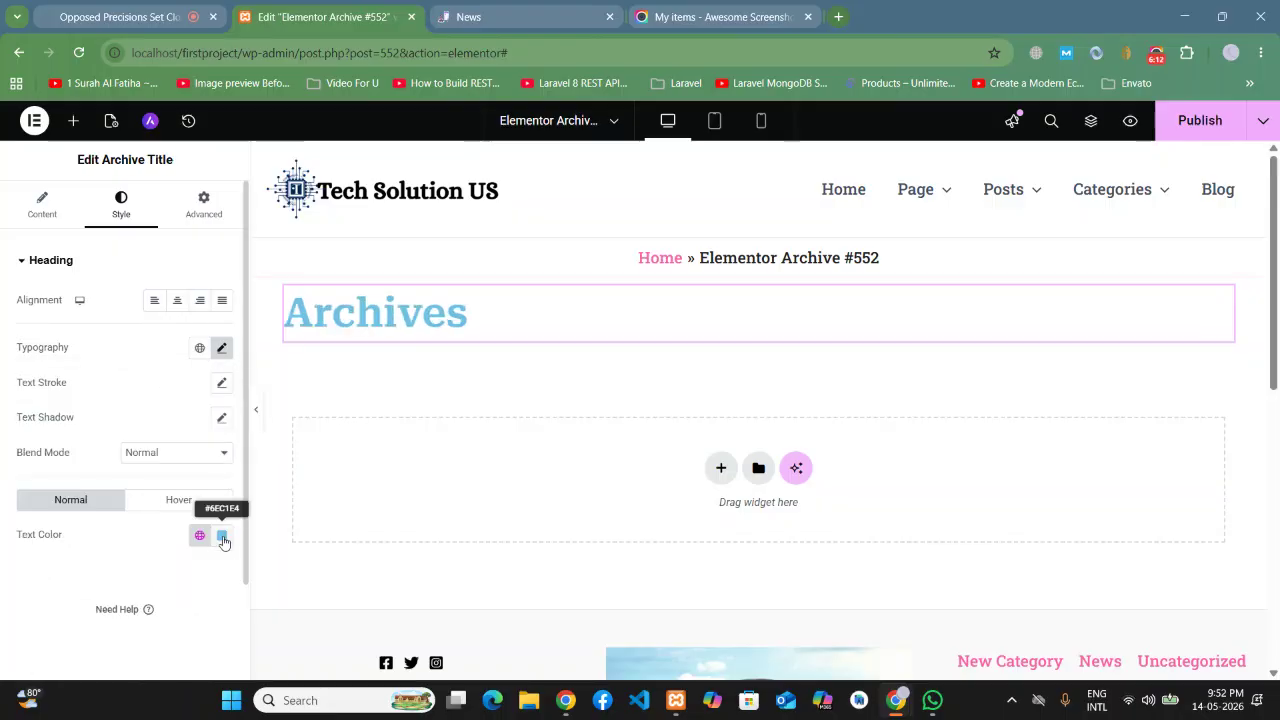
left_click(222, 535)
left_click(141, 415)
left_click_drag(132, 420, 94, 463)
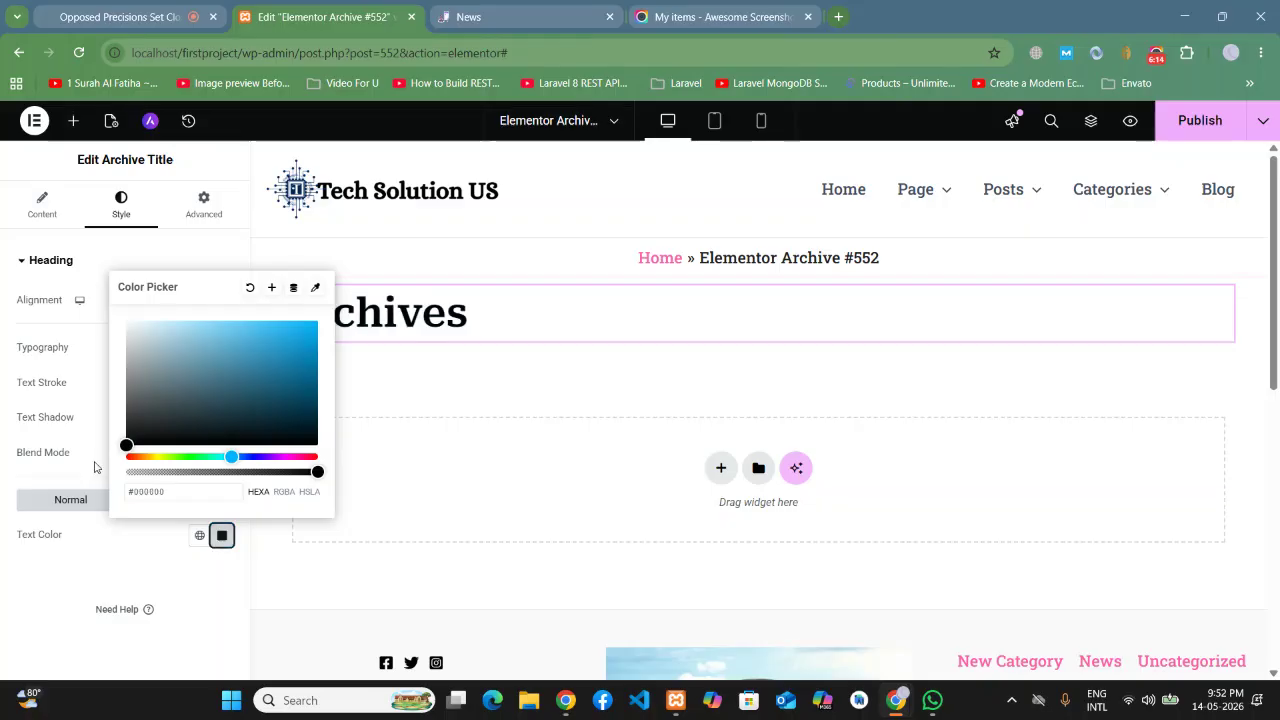
left_click(69, 569)
left_click(1200, 120)
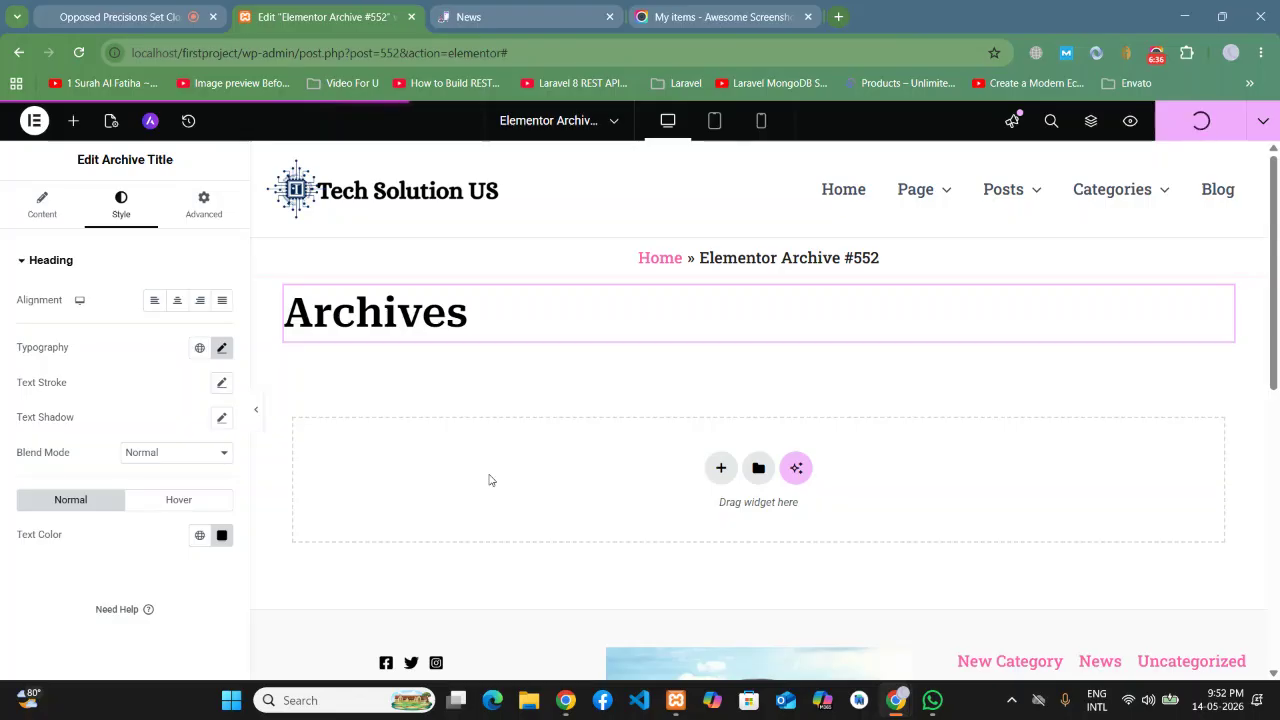
Step: Reload the live News category page and check the category name in the recolored archive title
left_click(1156, 54)
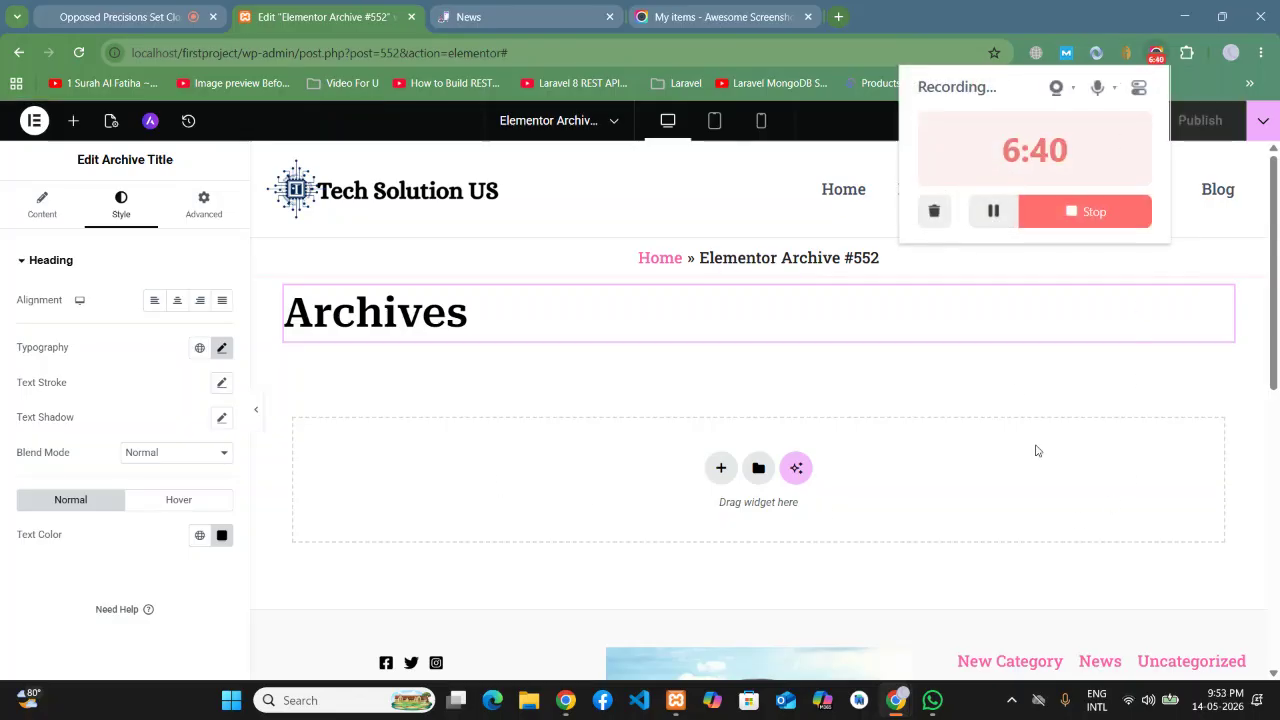
left_click(468, 16)
left_click(78, 52)
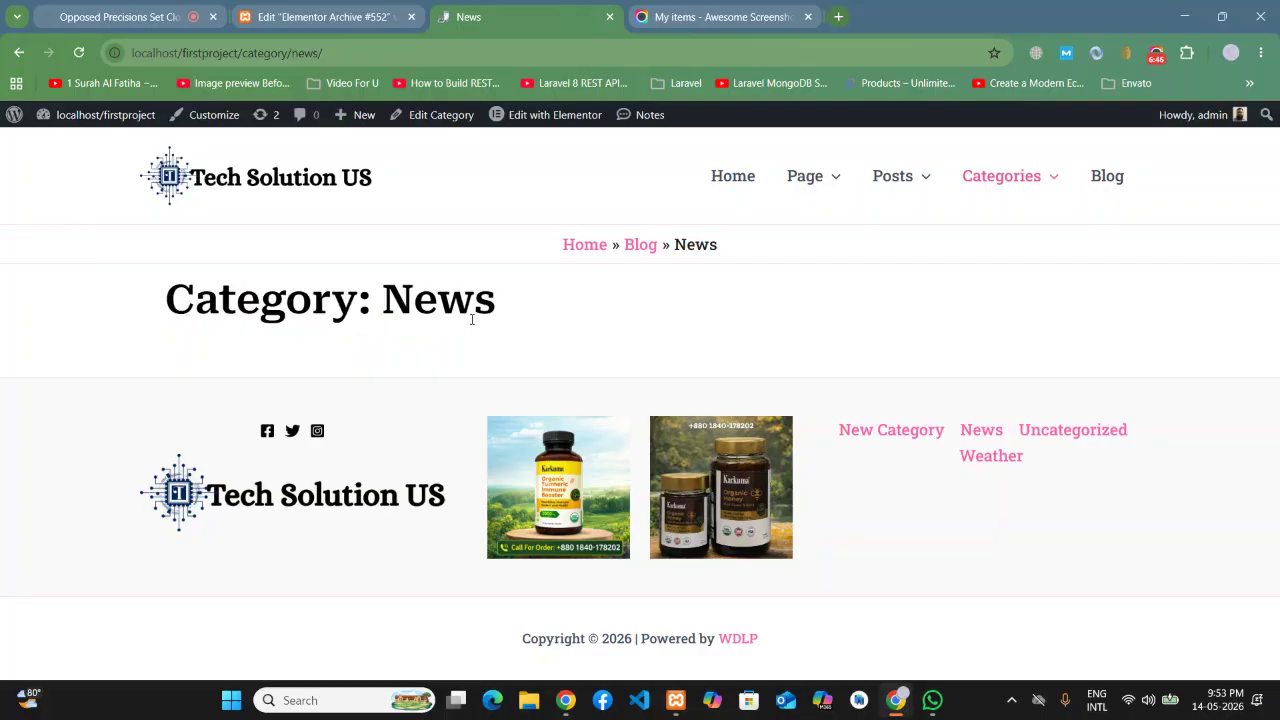
left_click_drag(518, 307, 380, 305)
left_click(140, 10)
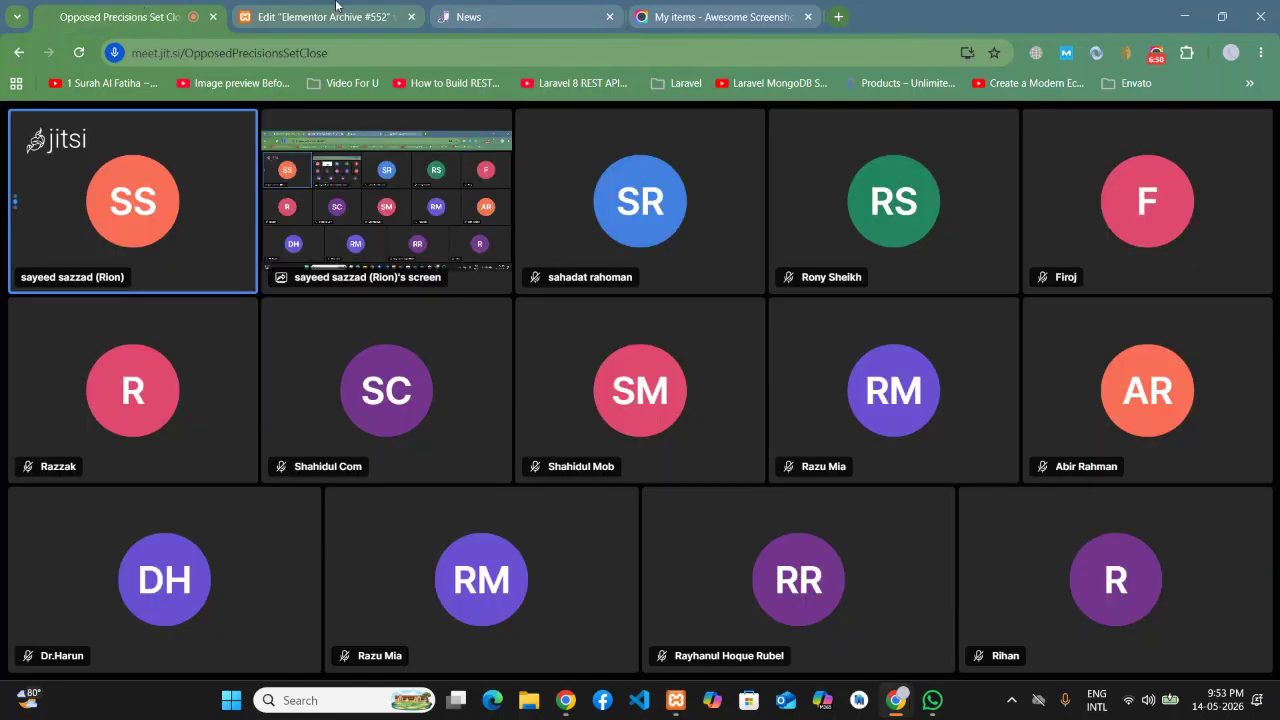
left_click(336, 10)
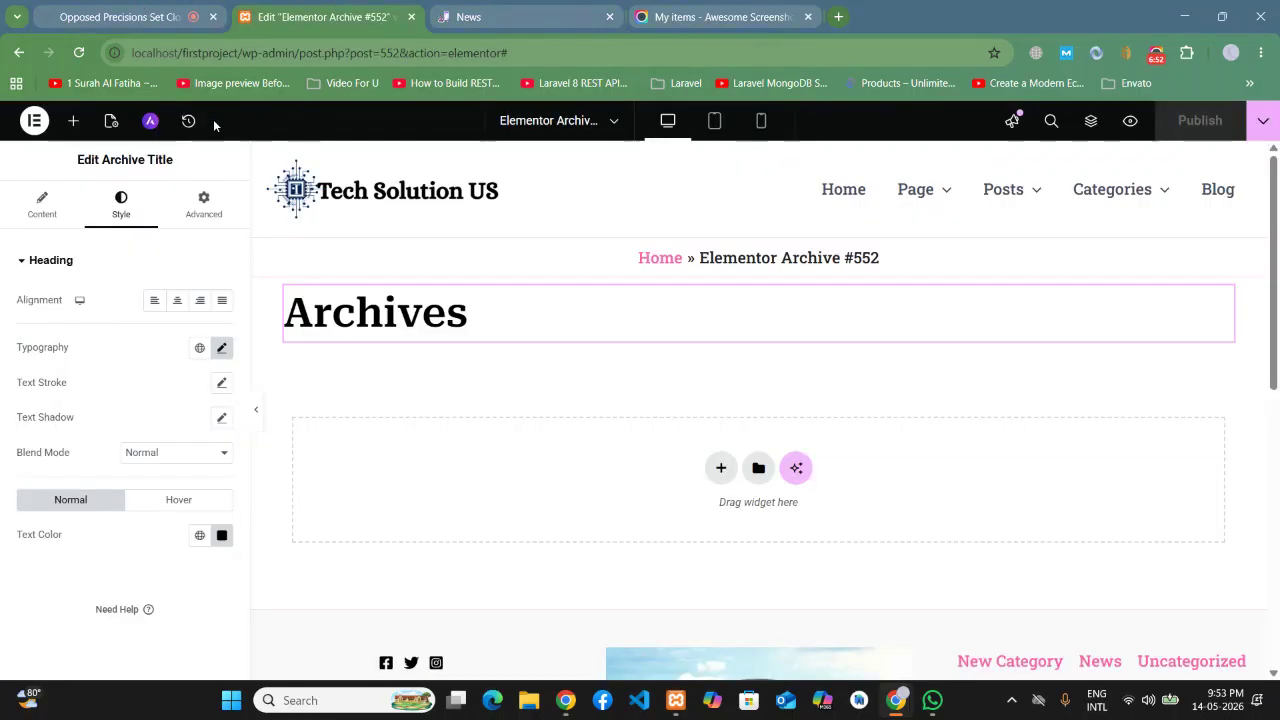
left_click(34, 121)
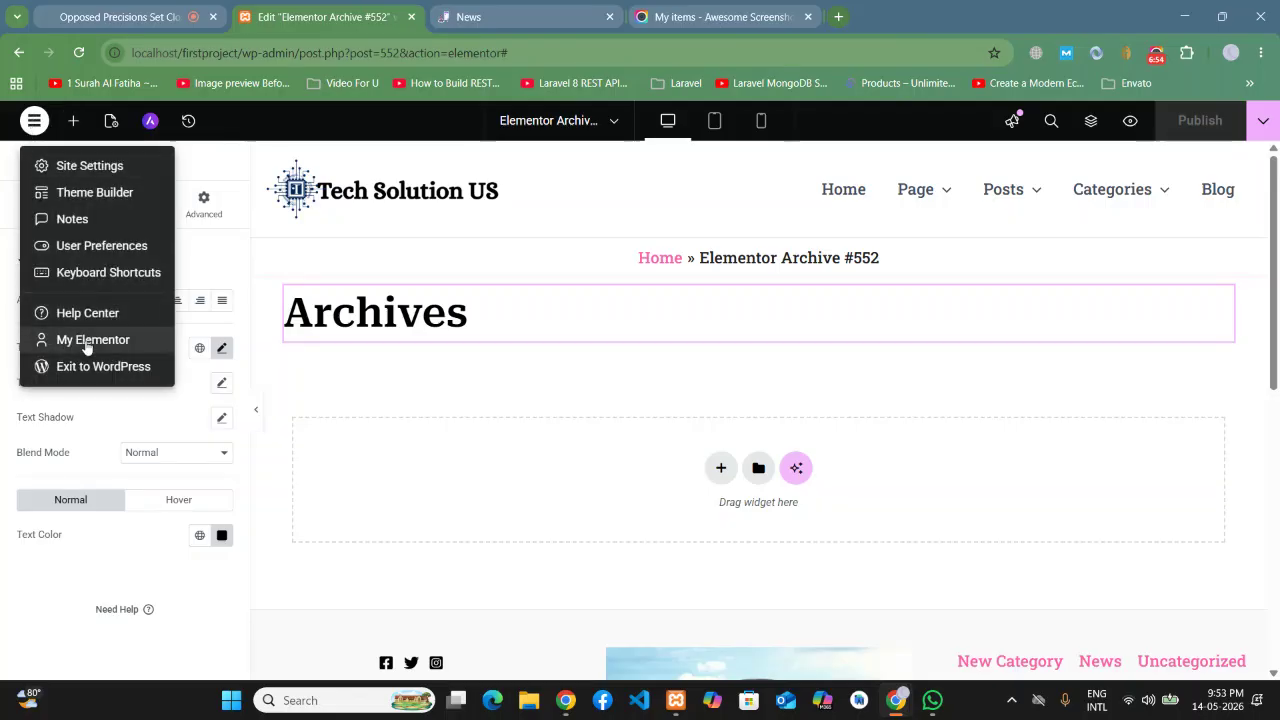
left_click(686, 448)
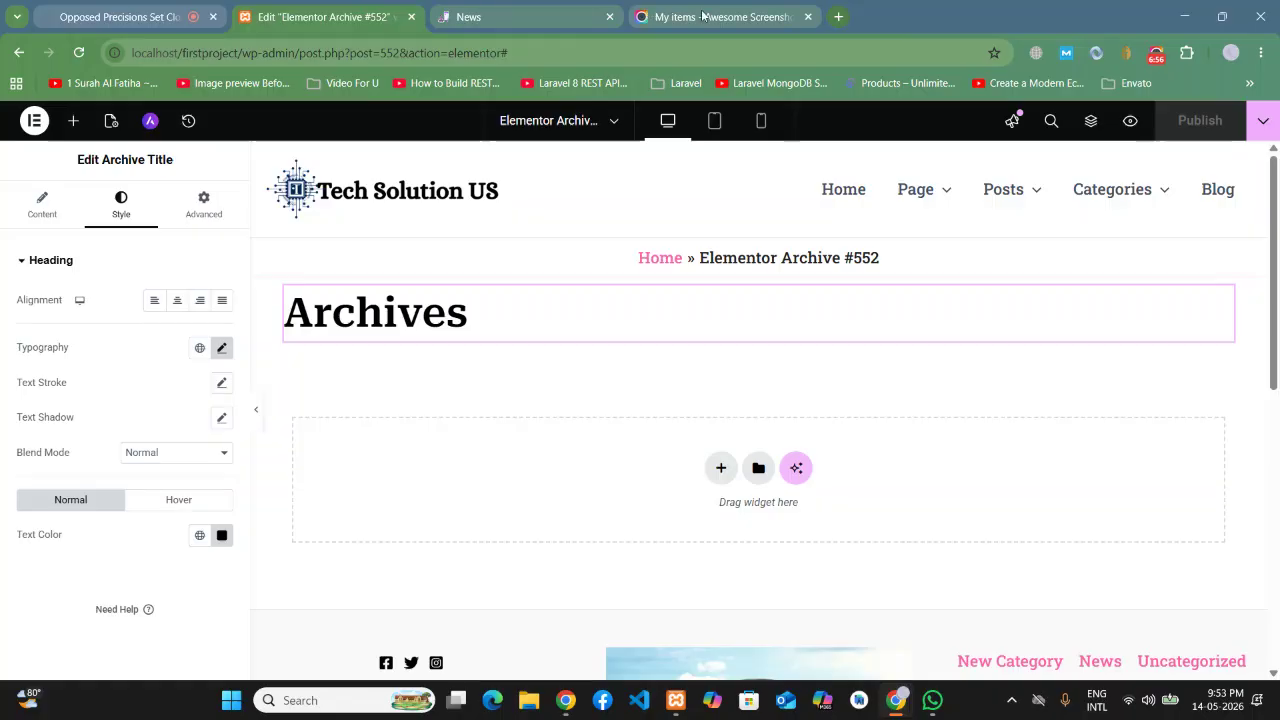
Step: Open the WordPress dashboard from the live site in a new tab and bring up the post Categories list
left_click(553, 16)
mouse_move(95, 116)
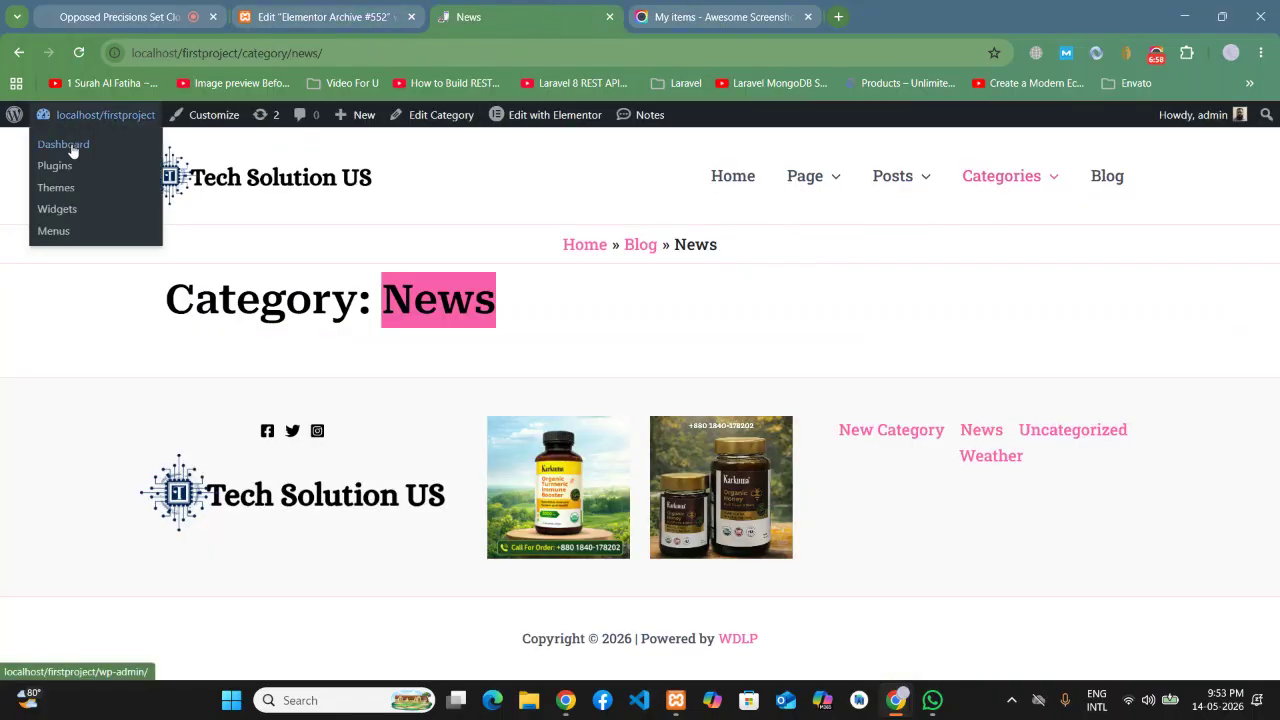
right_click(74, 146)
left_click(160, 166)
left_click(662, 20)
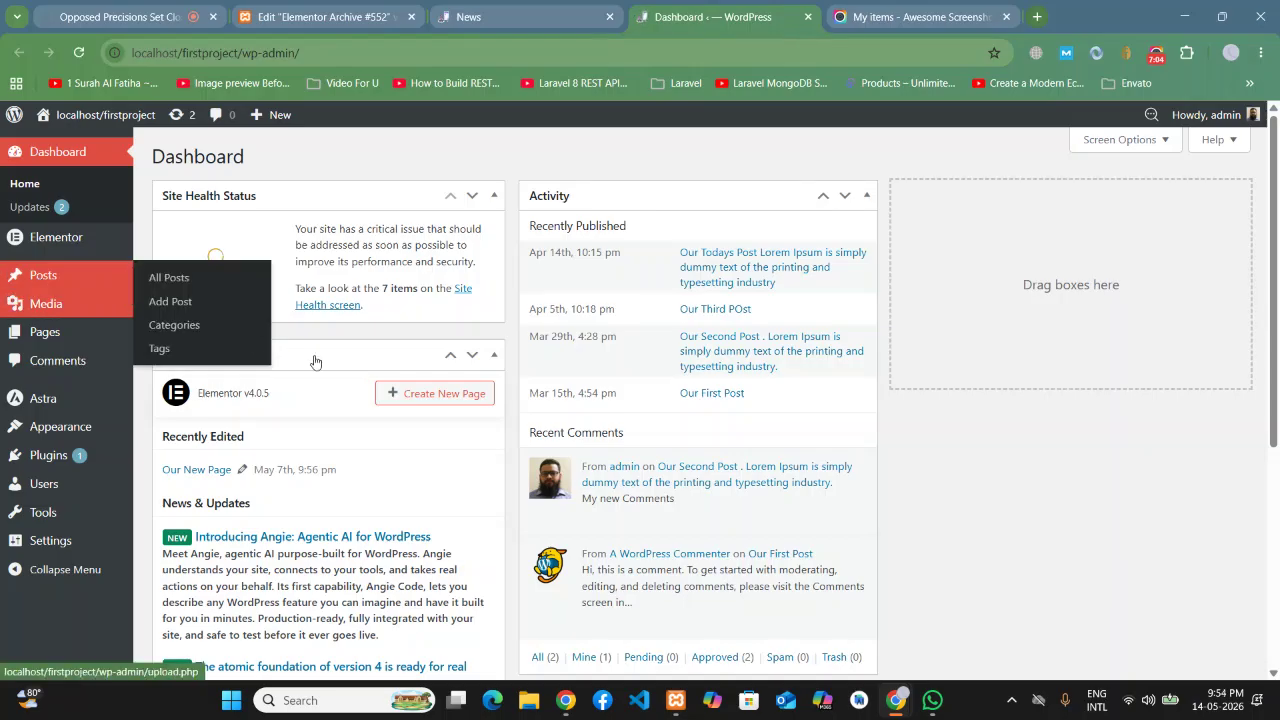
mouse_move(64, 287)
left_click(170, 327)
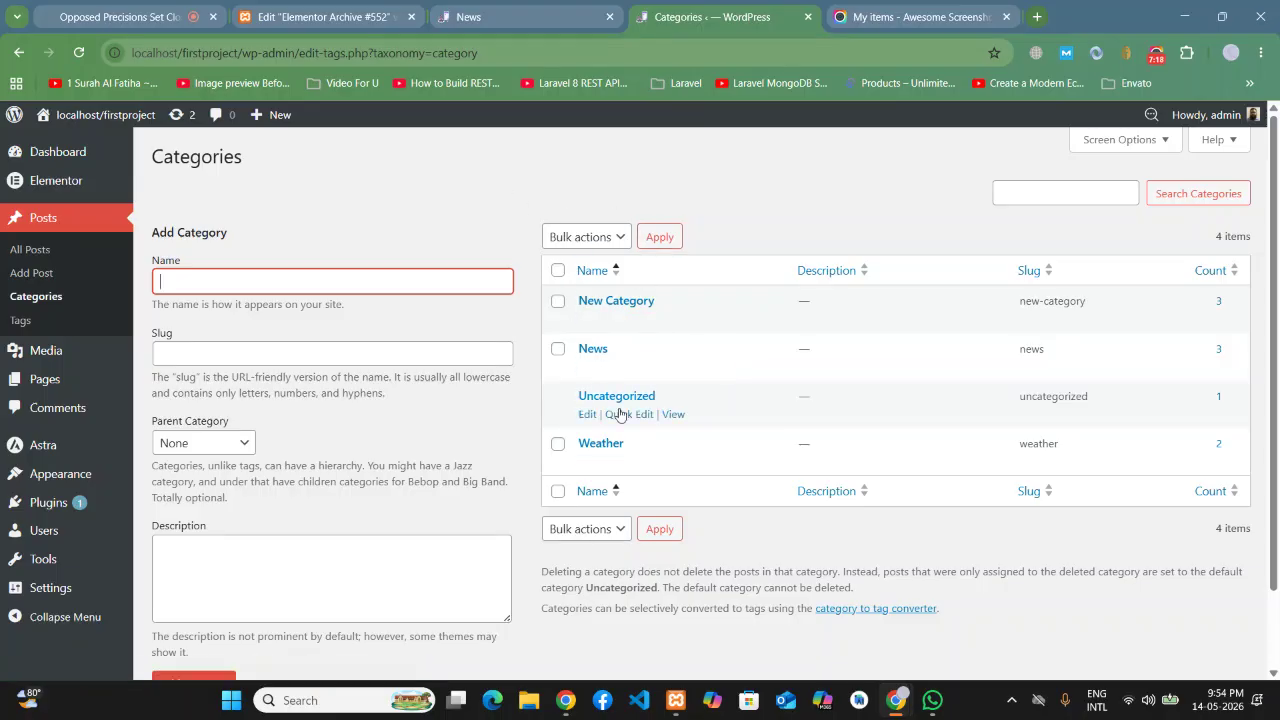
Step: Compare the archive template and the live News page with the News entry in the Categories list
left_click(349, 8)
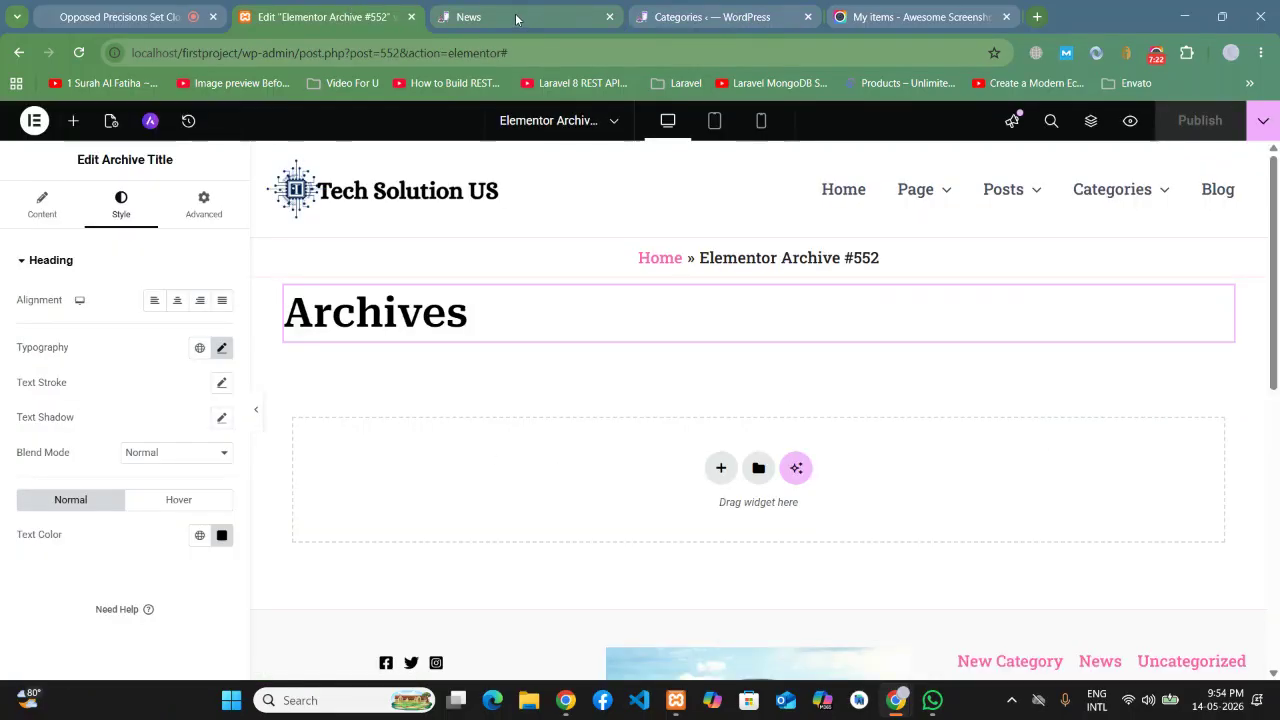
left_click(515, 15)
left_click(631, 343)
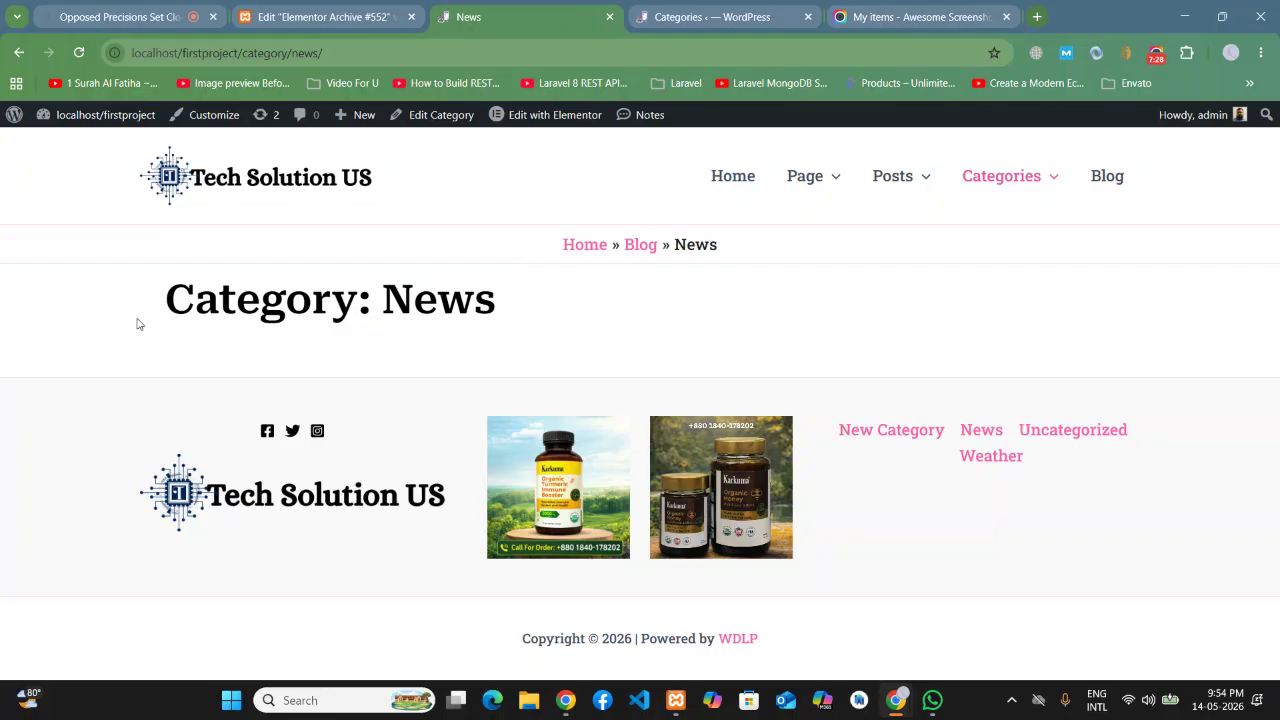
left_click(292, 8)
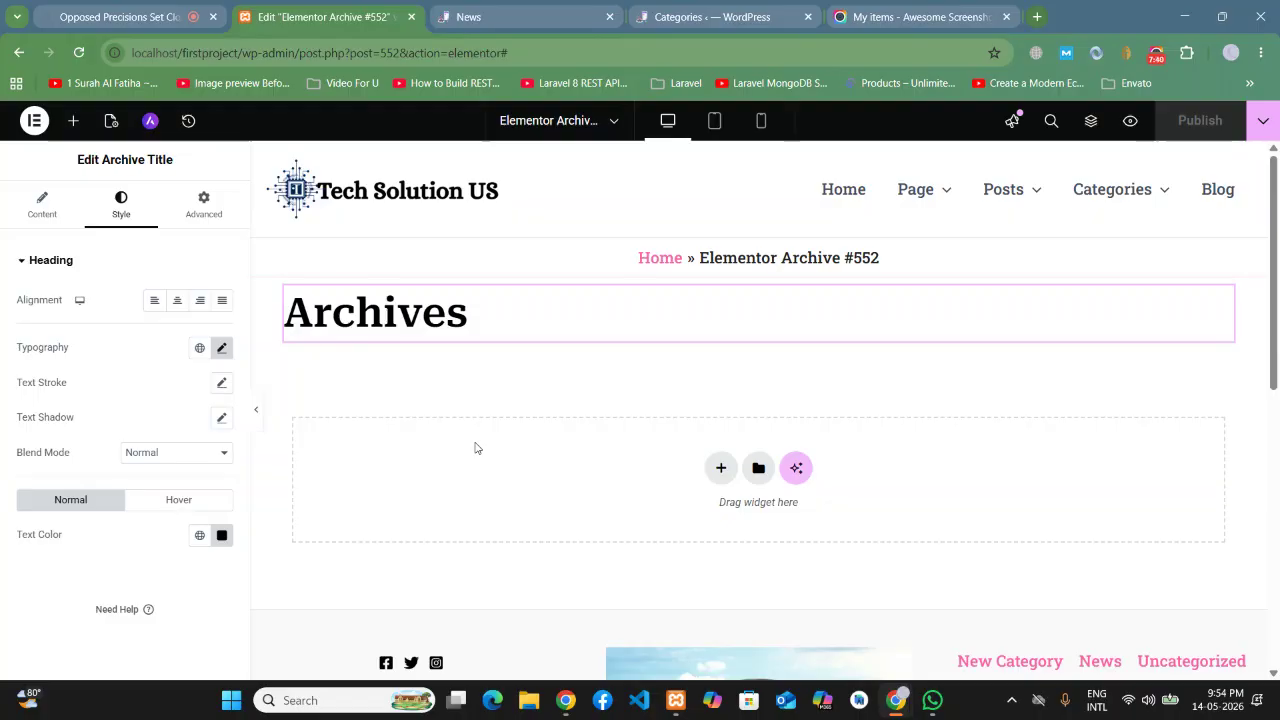
left_click(707, 16)
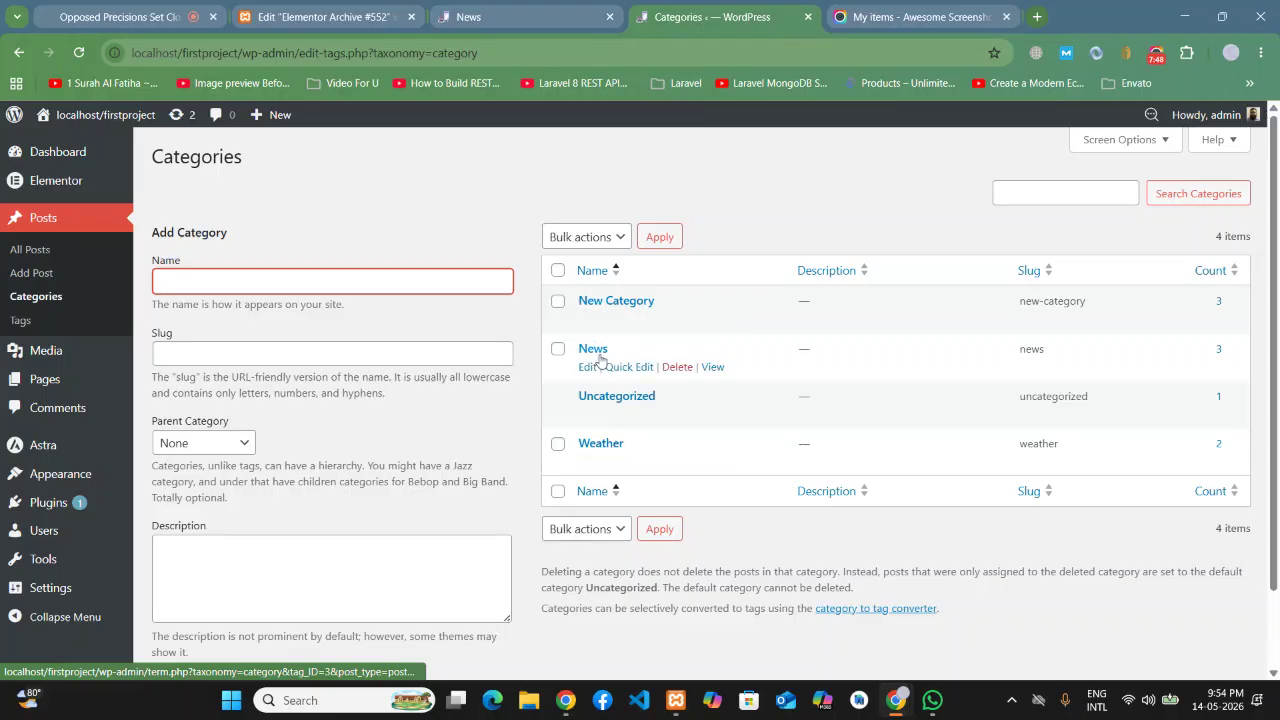
Step: Add an Archive Posts widget below the Archive Title in the template and publish the update
left_click(380, 17)
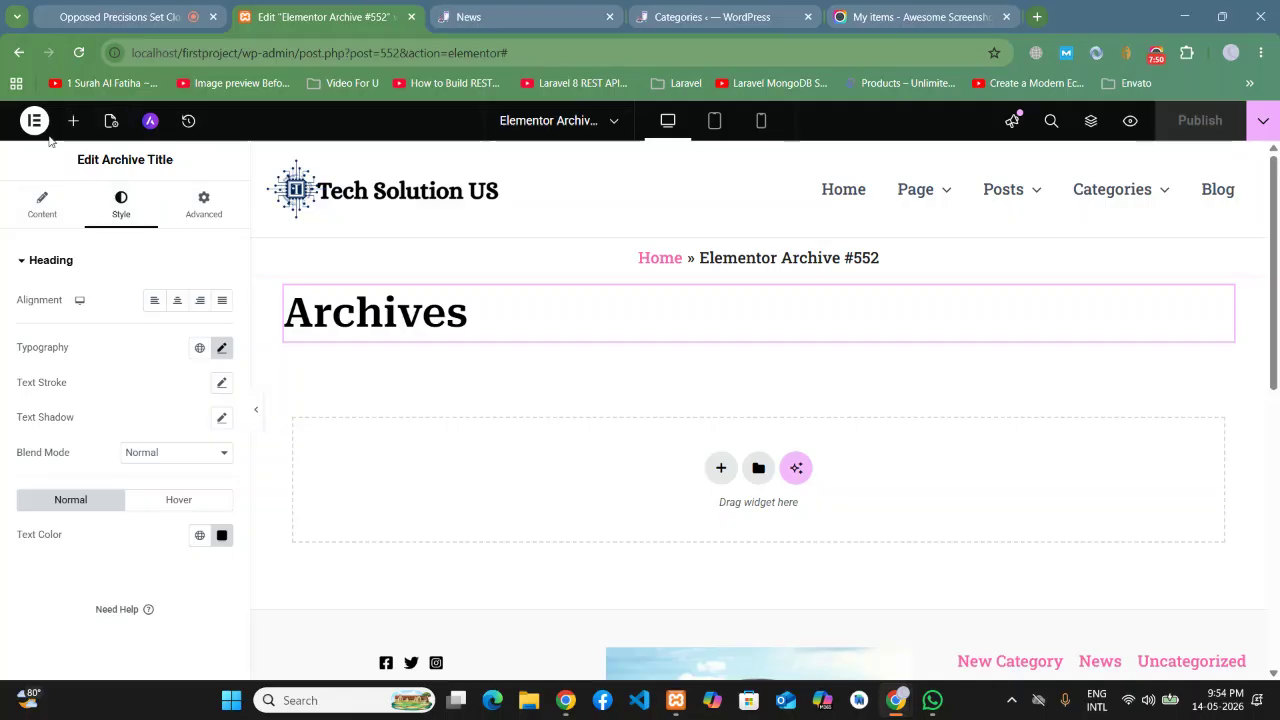
left_click(73, 120)
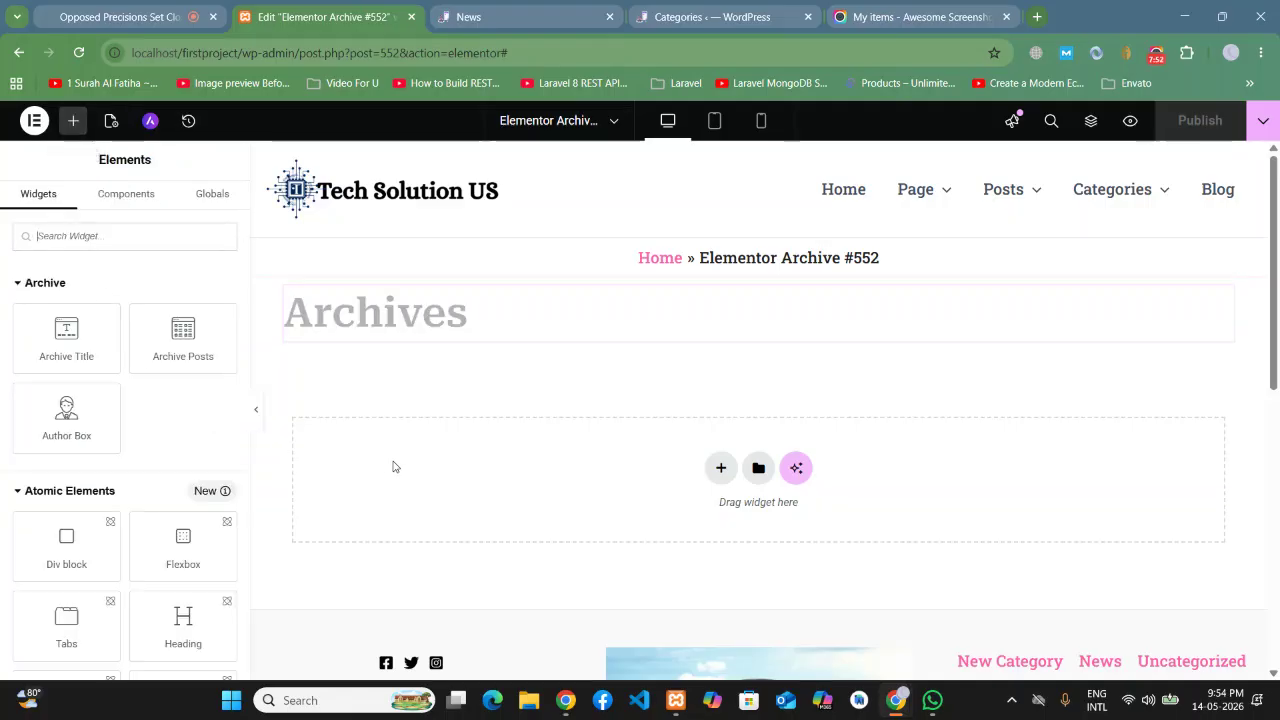
left_click_drag(183, 337, 635, 493)
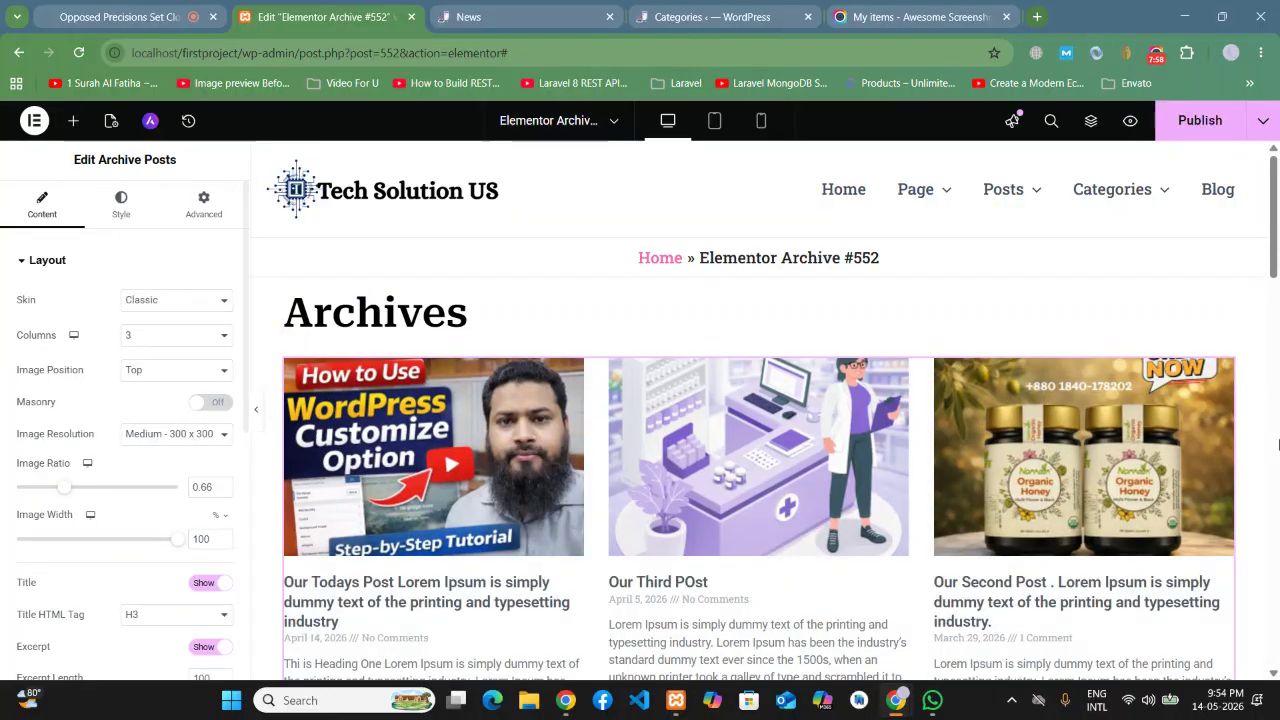
scroll(1278, 444, "down", 1)
scroll(1278, 444, "down", 4)
scroll(1278, 444, "up", 5)
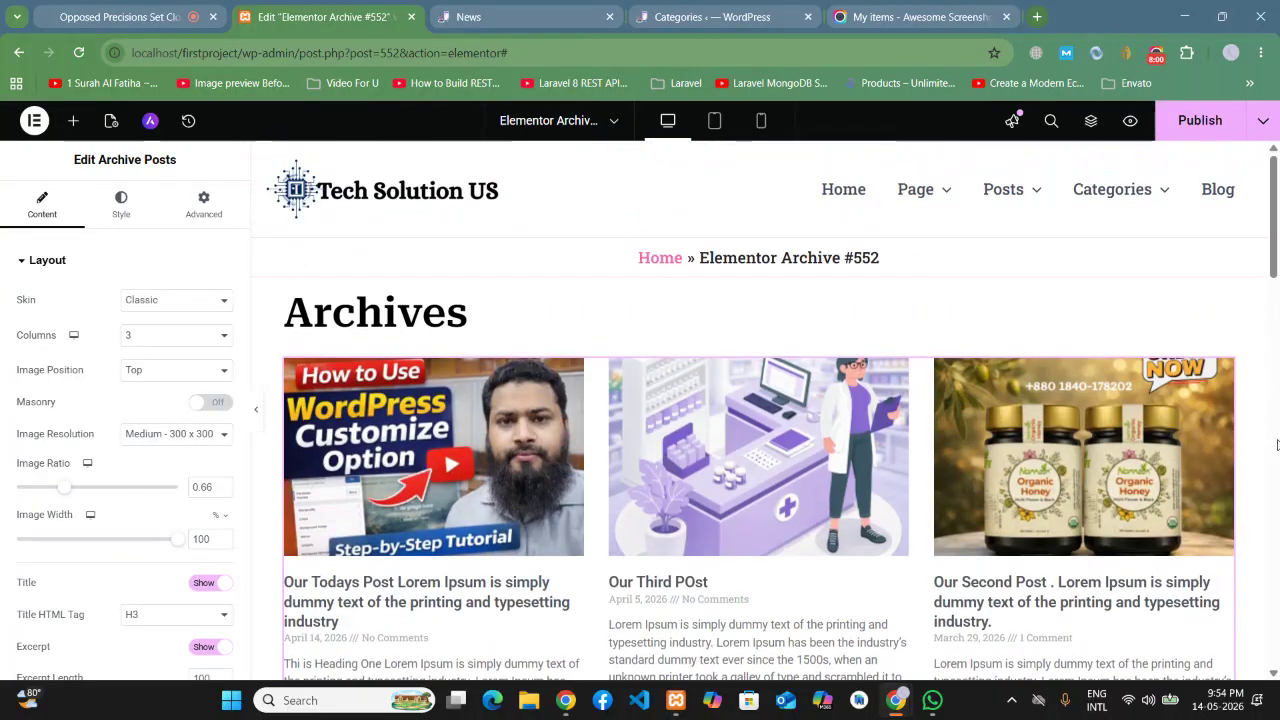
left_click(1199, 120)
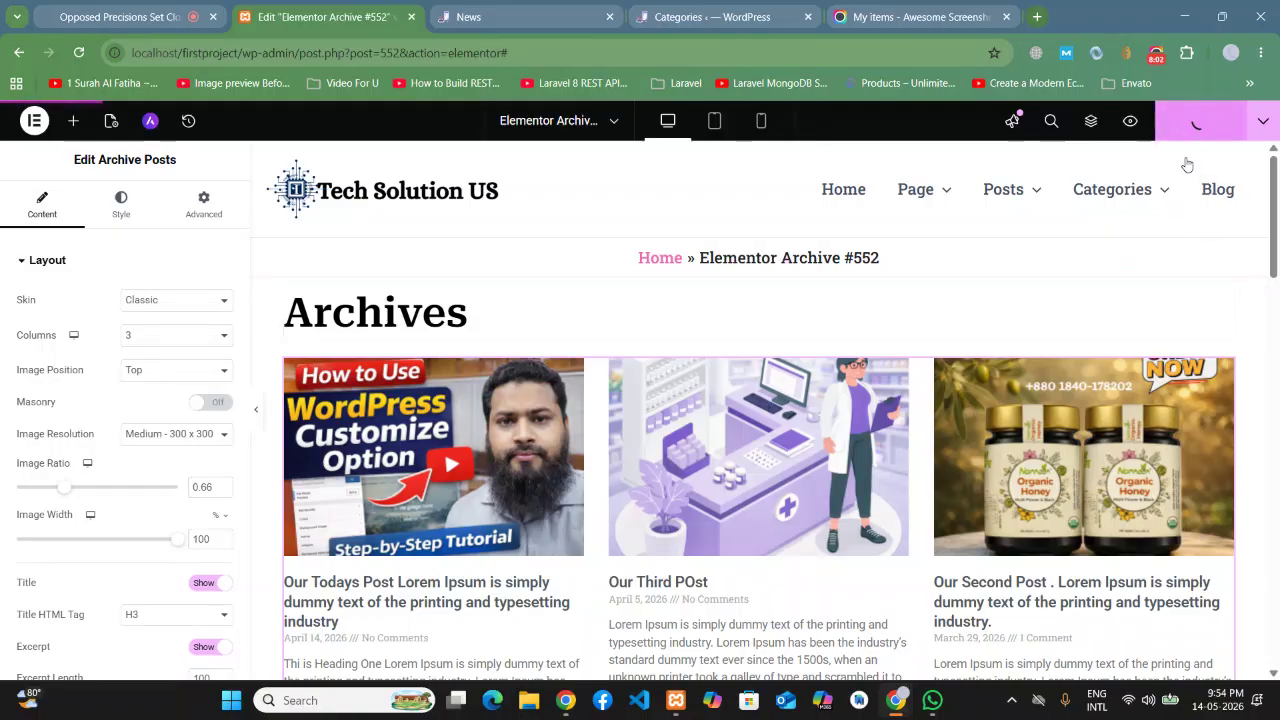
scroll(857, 293, "down", 2)
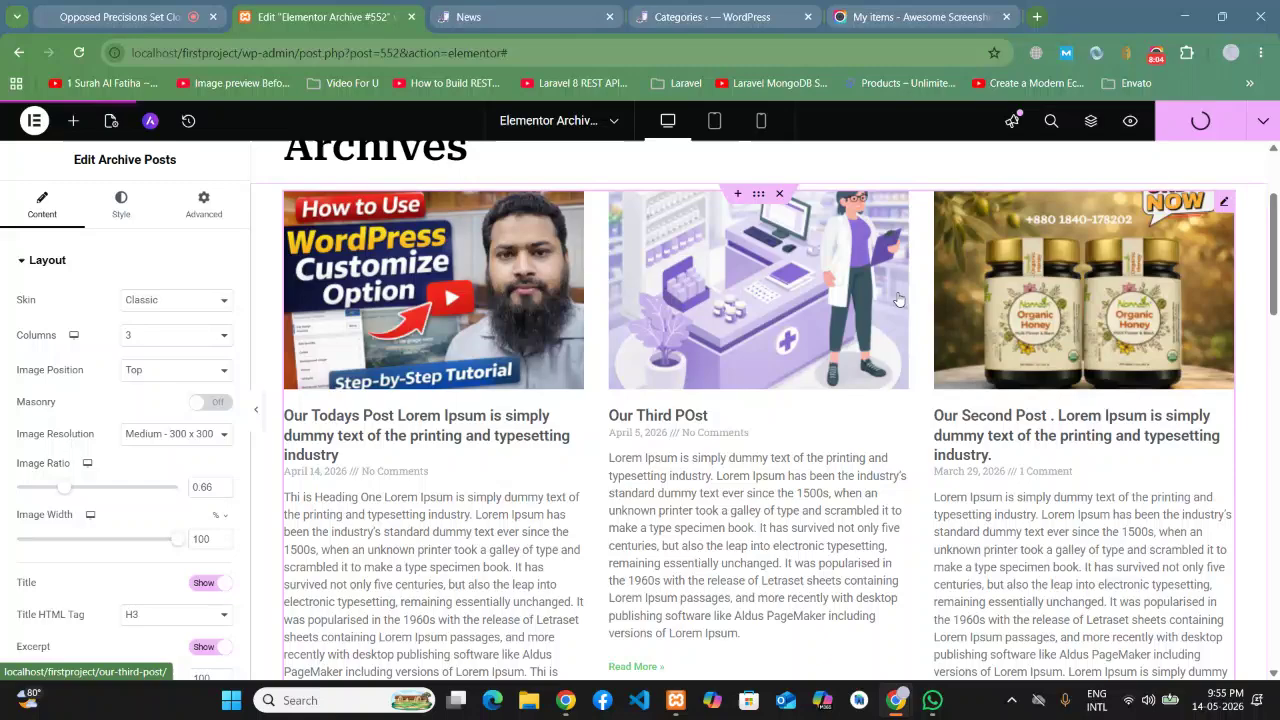
scroll(1270, 355, "up", 2)
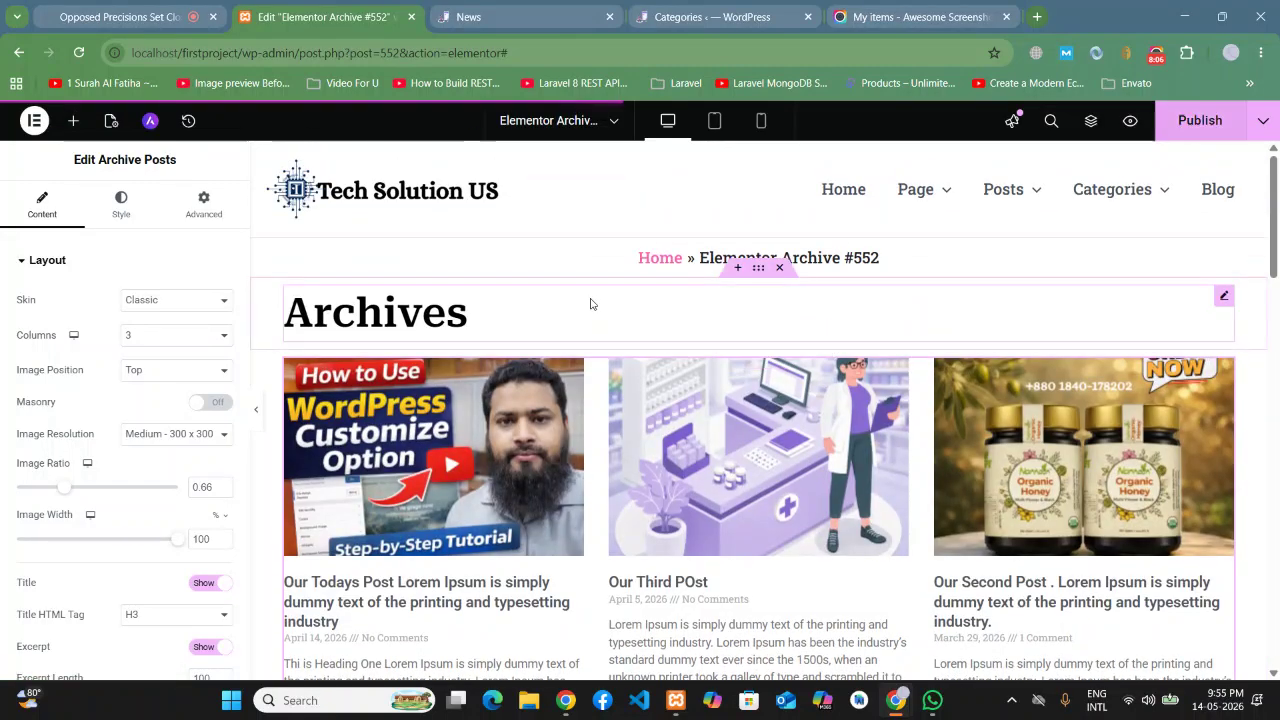
Step: Reload the live News category page and examine the posts listed under its title
left_click(468, 17)
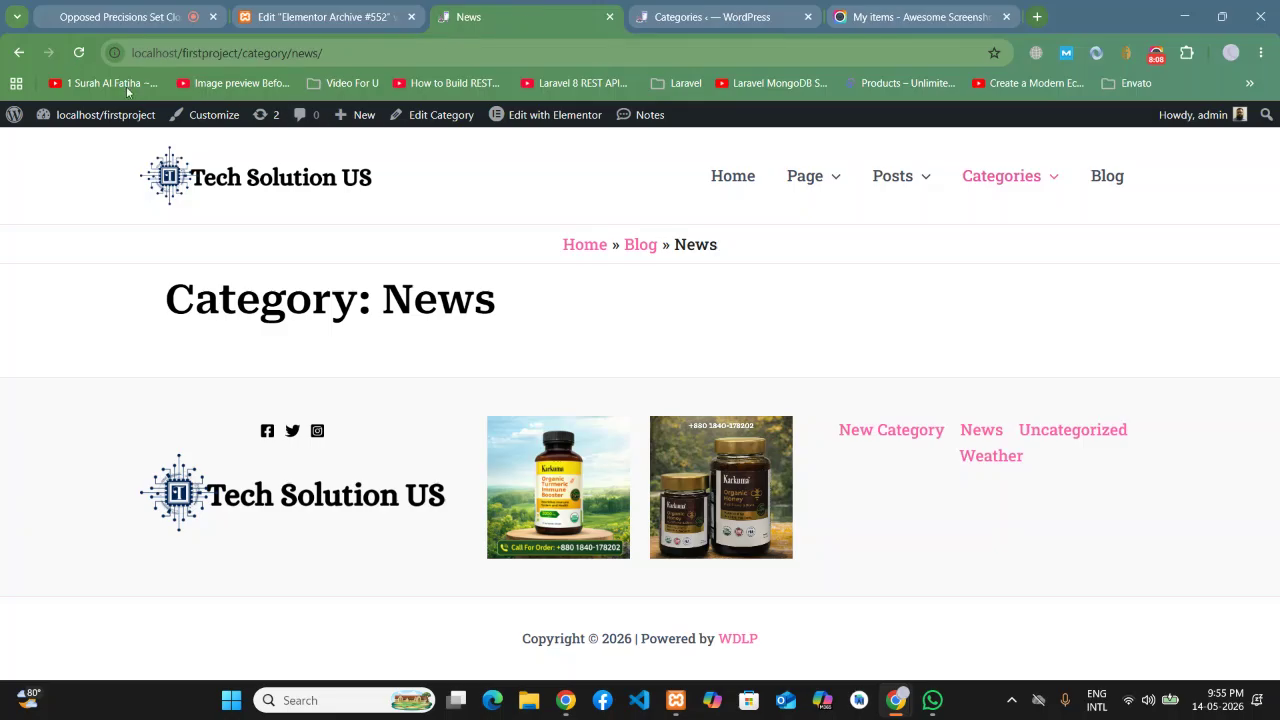
left_click(78, 53)
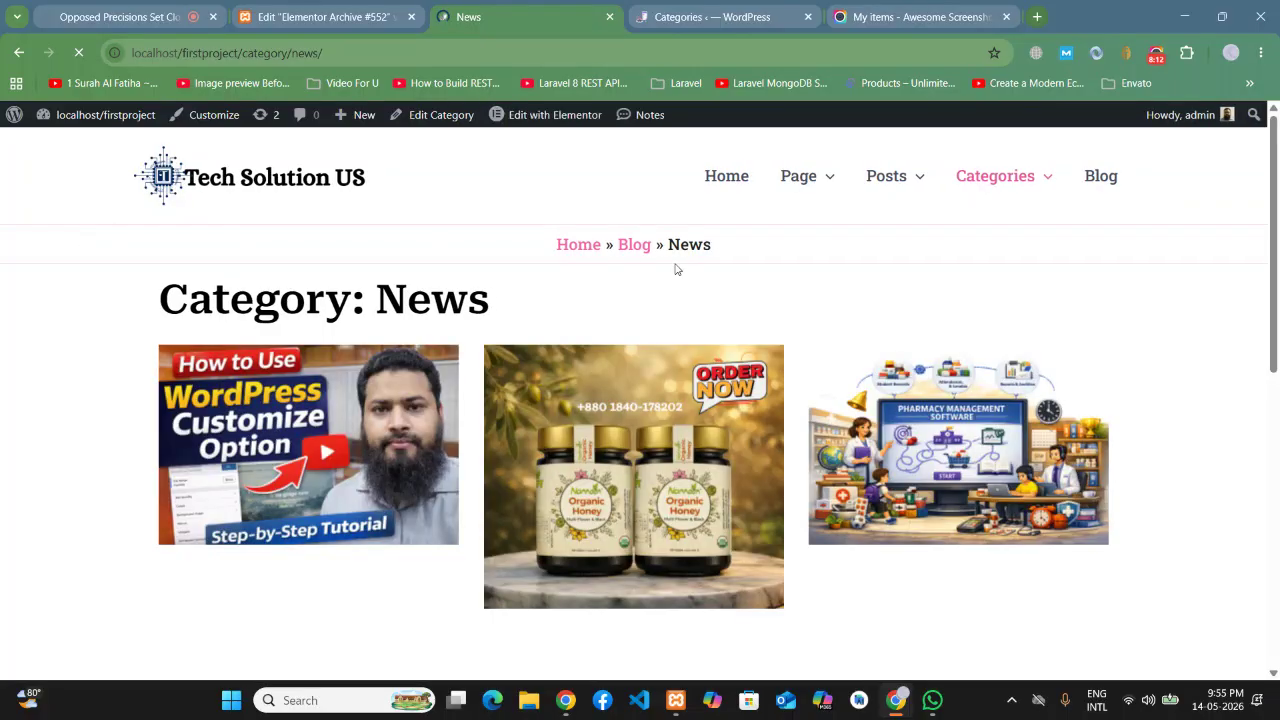
scroll(1003, 336, "down", 4)
scroll(1006, 338, "up", 5)
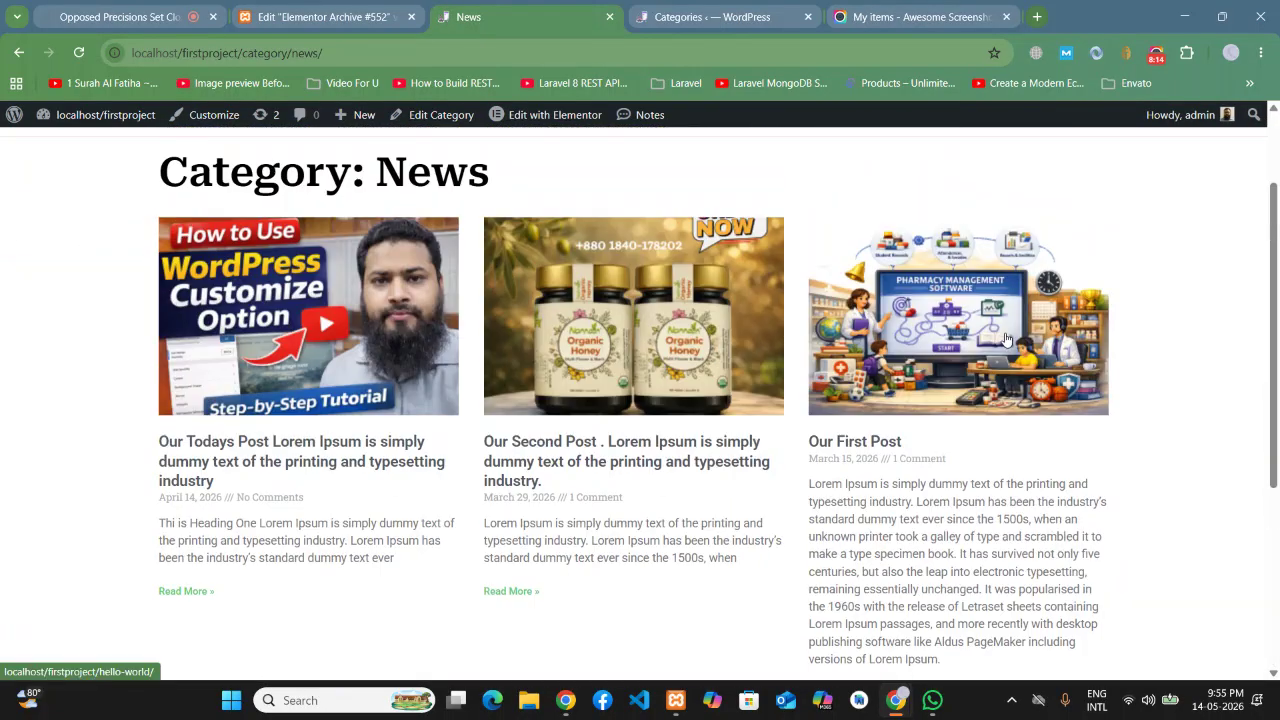
scroll(1258, 410, "down", 2)
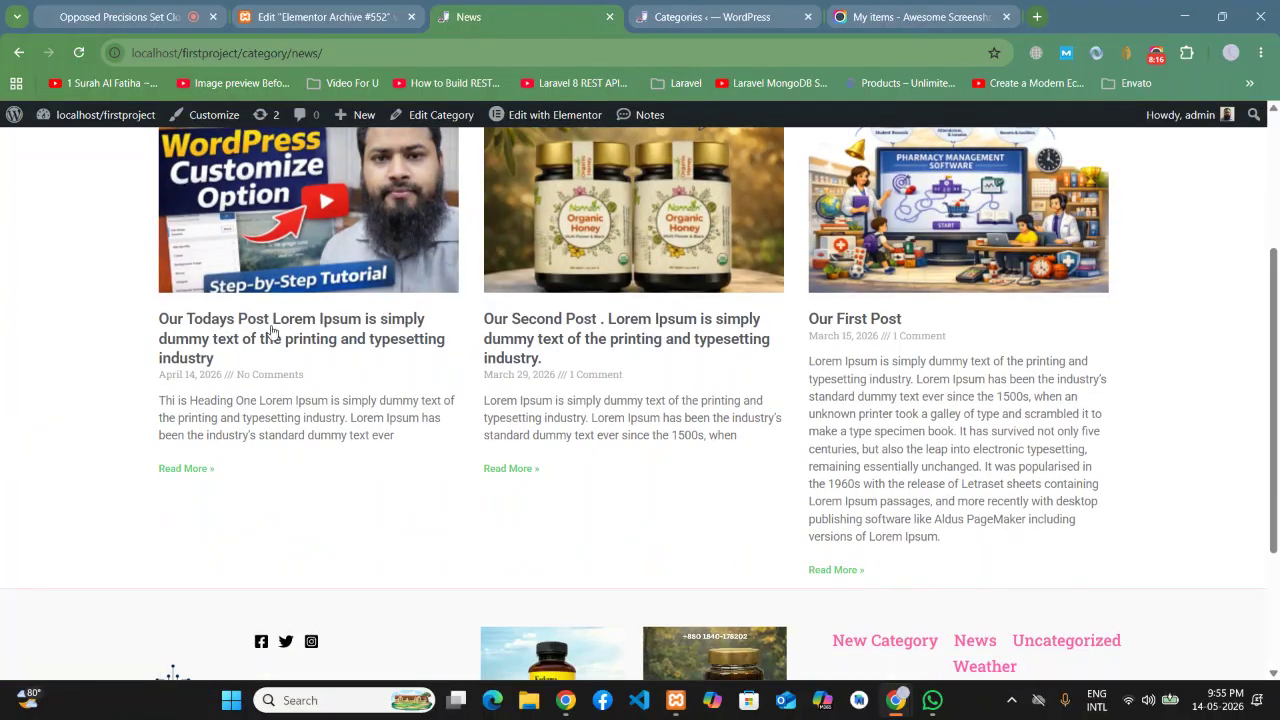
scroll(1014, 357, "up", 3)
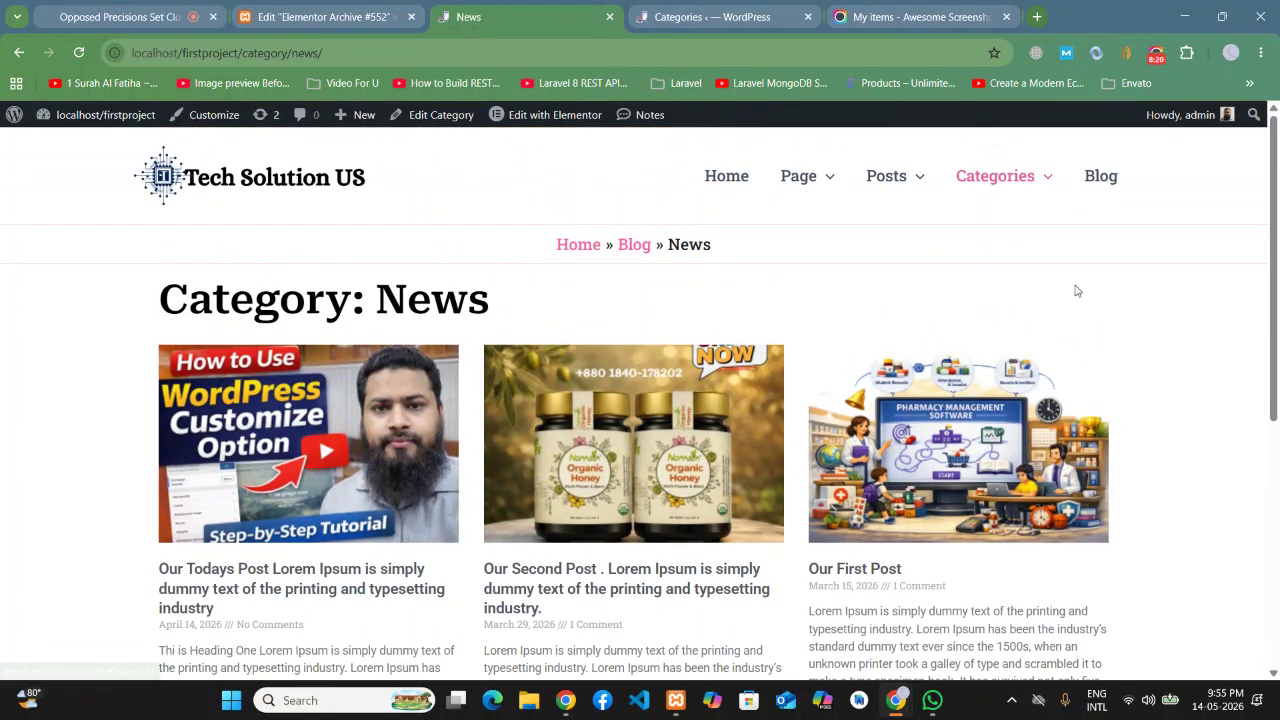
Step: Reopen the News category from the site navigation and review the post grid's images, titles and excerpts
mouse_move(1008, 185)
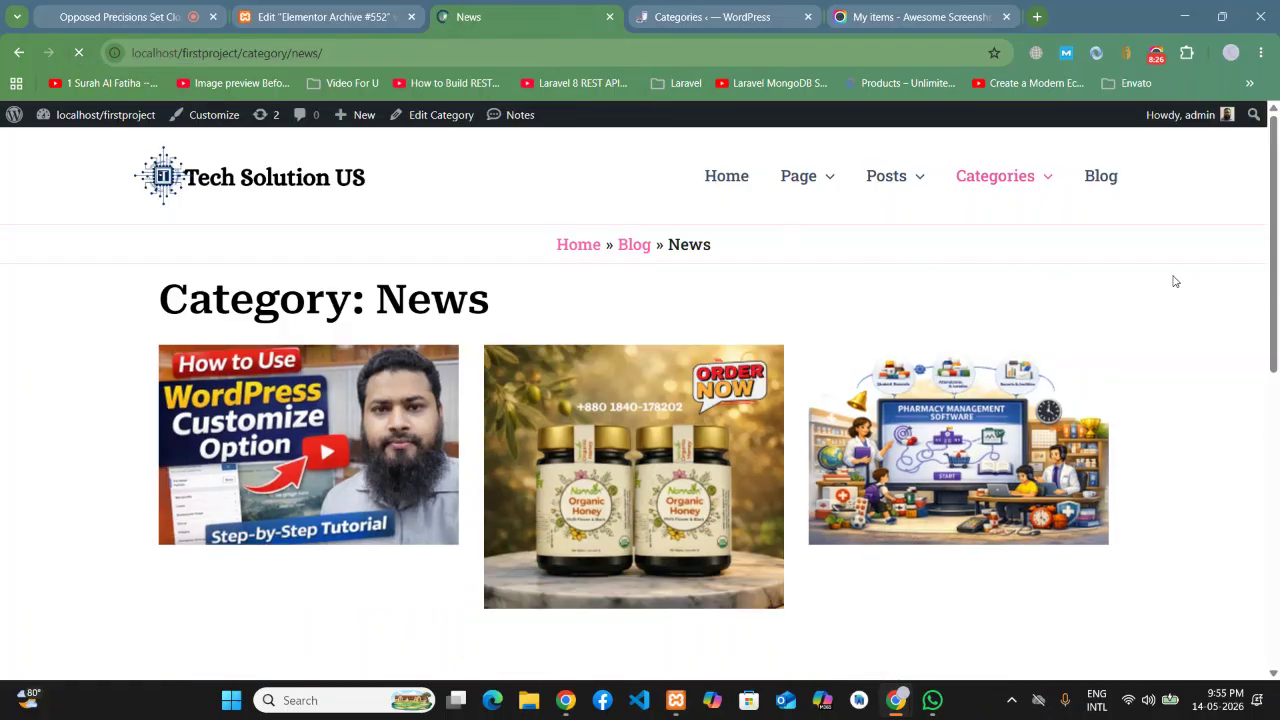
scroll(1277, 427, "down", 5)
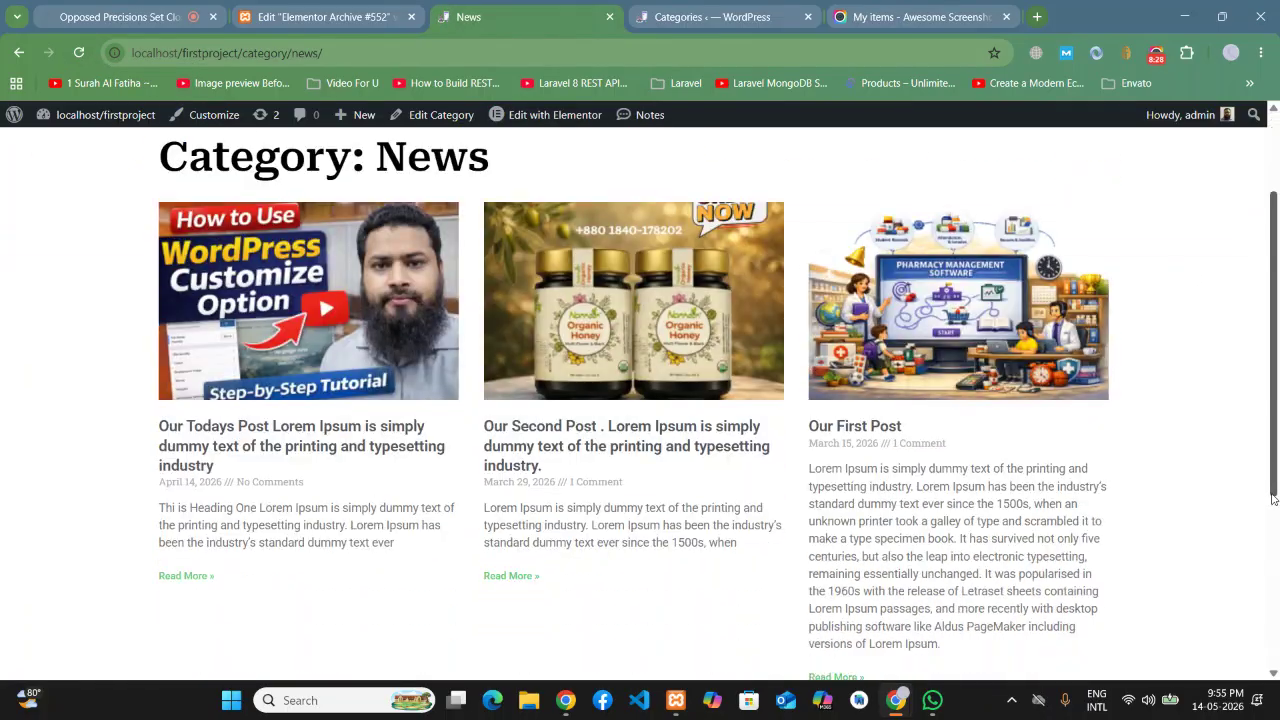
scroll(1277, 427, "up", 5)
scroll(1277, 427, "down", 5)
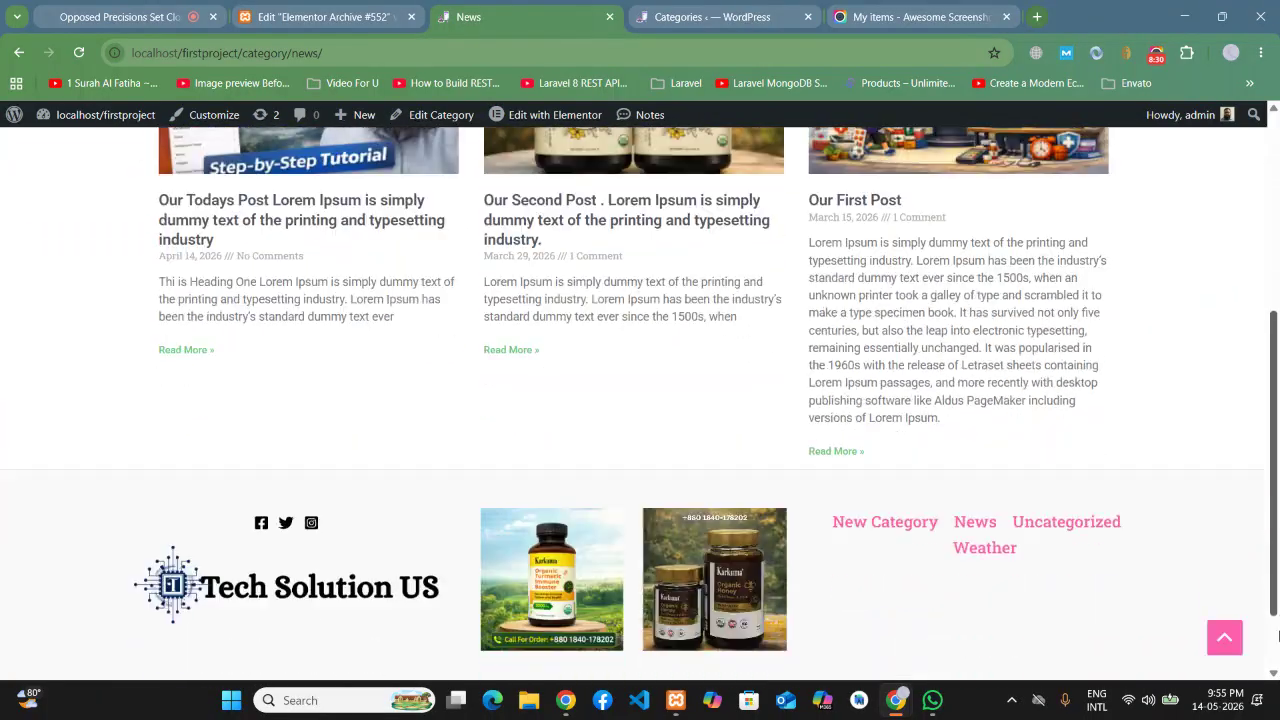
scroll(1277, 427, "up", 5)
mouse_move(860, 193)
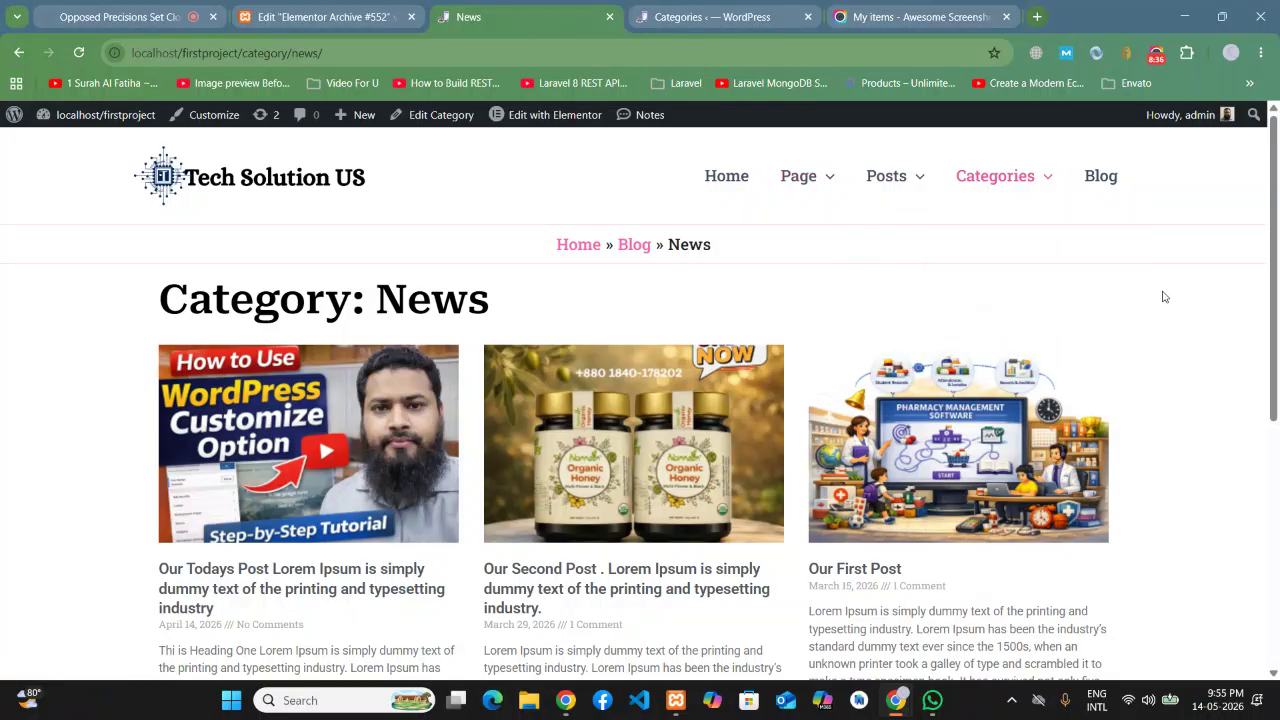
scroll(1164, 313, "down", 1)
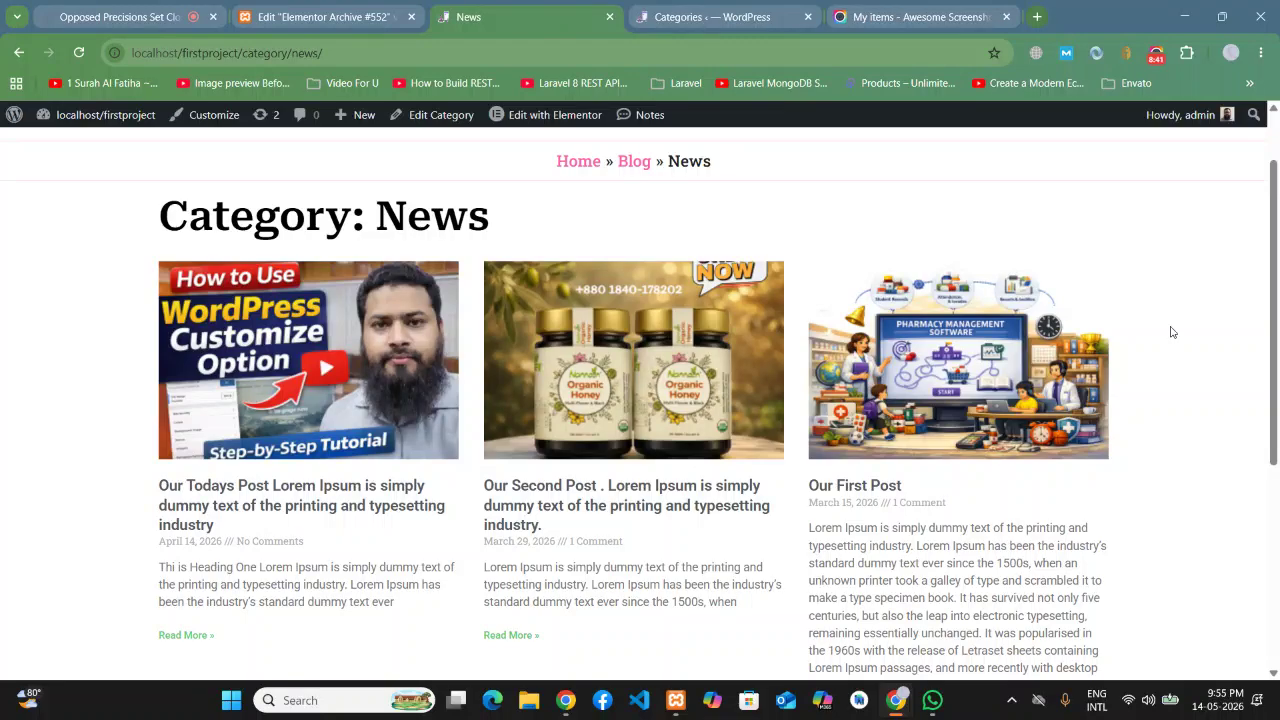
scroll(1172, 332, "down", 4)
scroll(1174, 336, "up", 5)
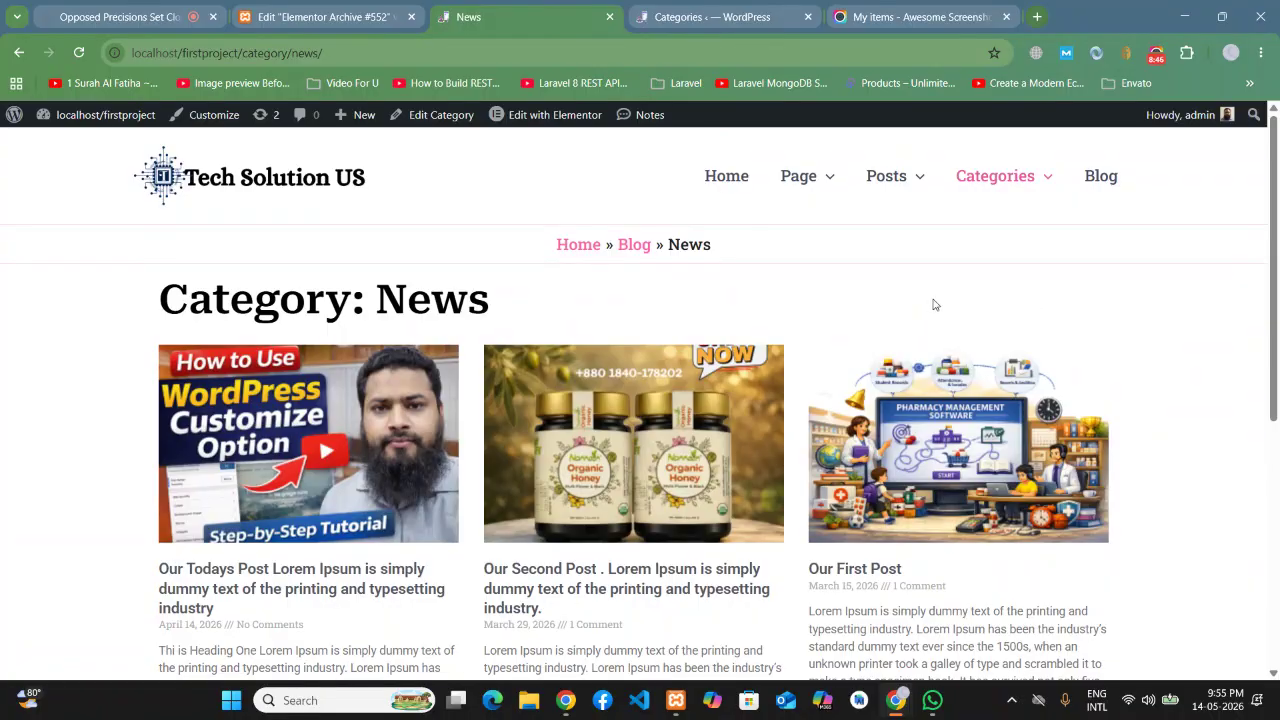
scroll(643, 427, "down", 2)
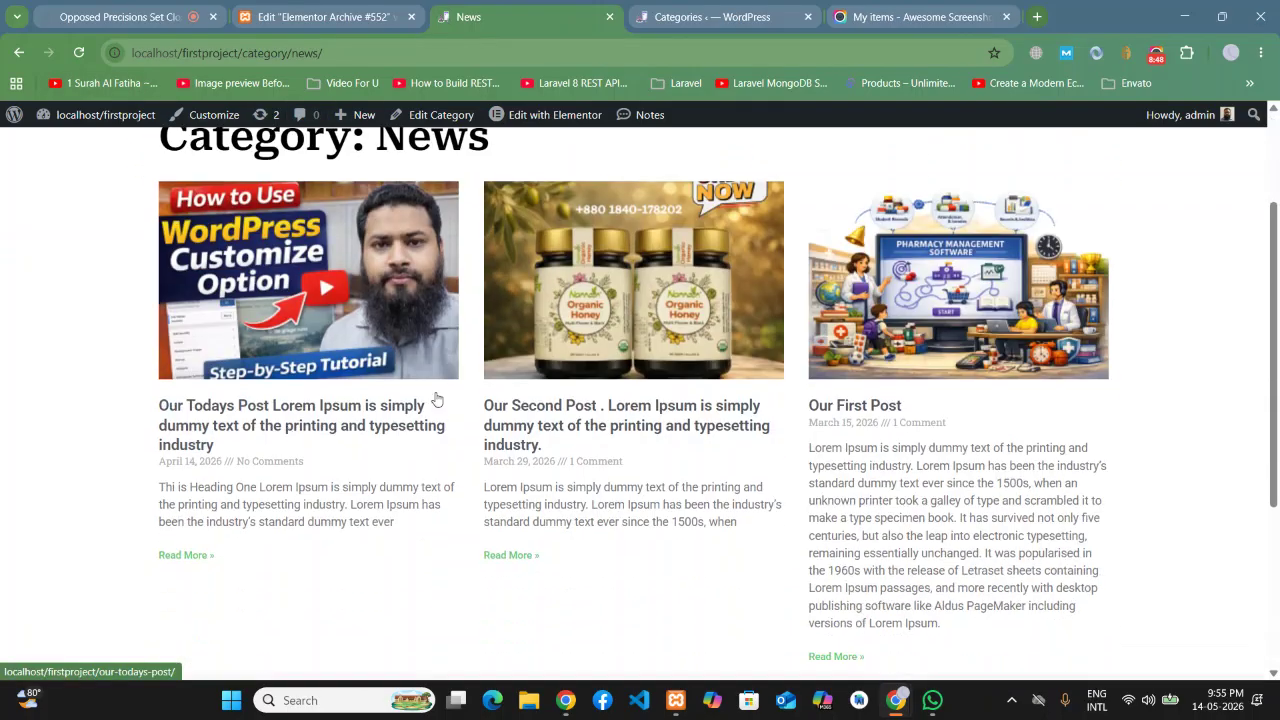
Step: Check the post count of the News category in the WordPress Categories list
scroll(860, 336, "up", 3)
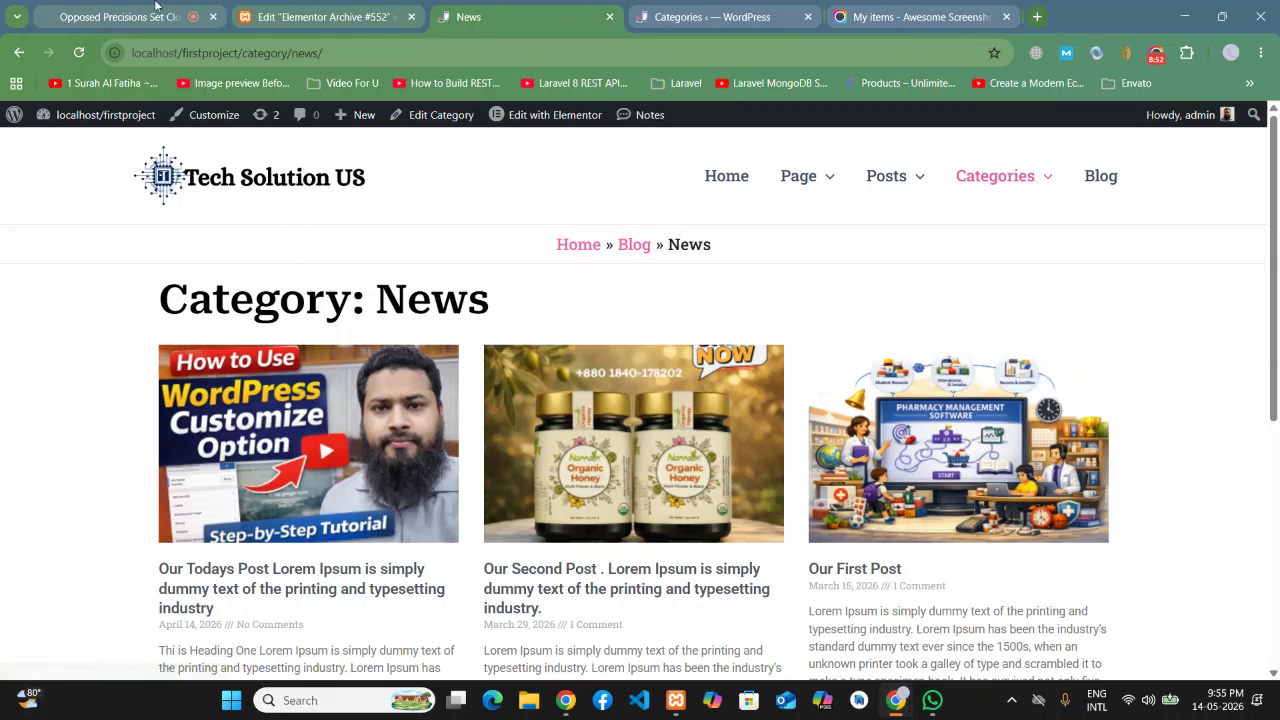
left_click(712, 16)
mouse_move(628, 375)
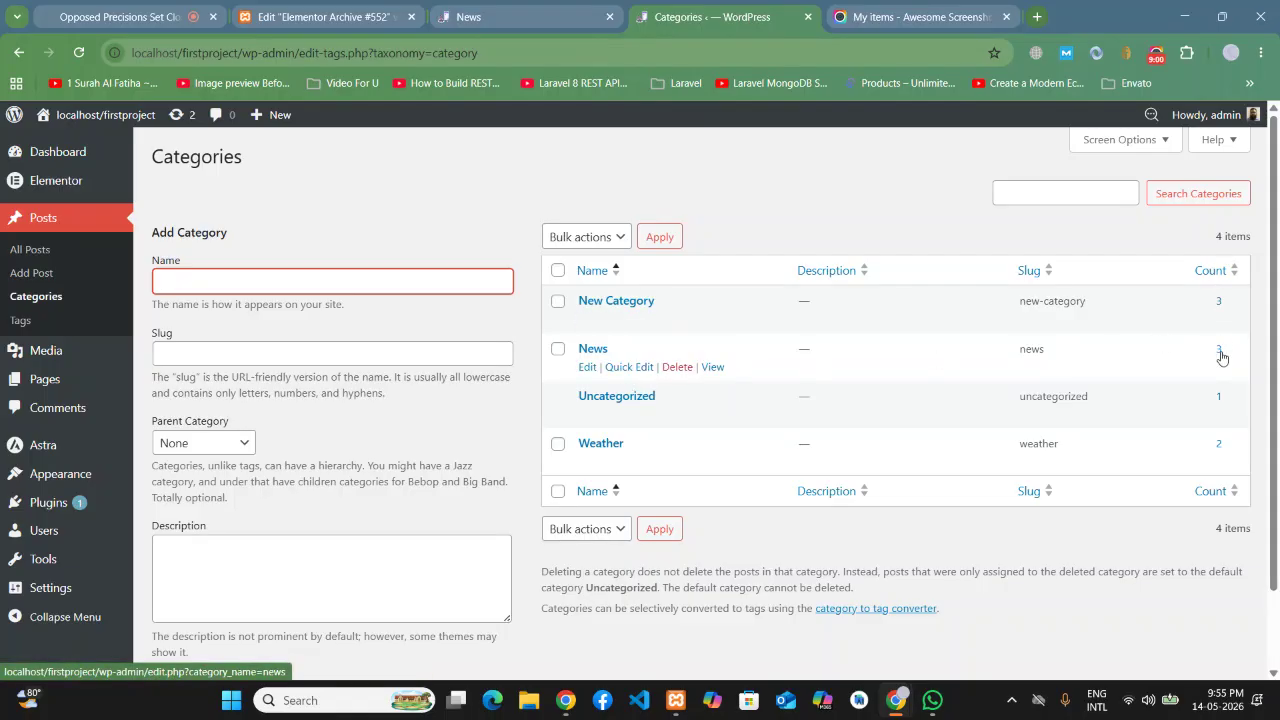
left_click_drag(1231, 358, 1208, 355)
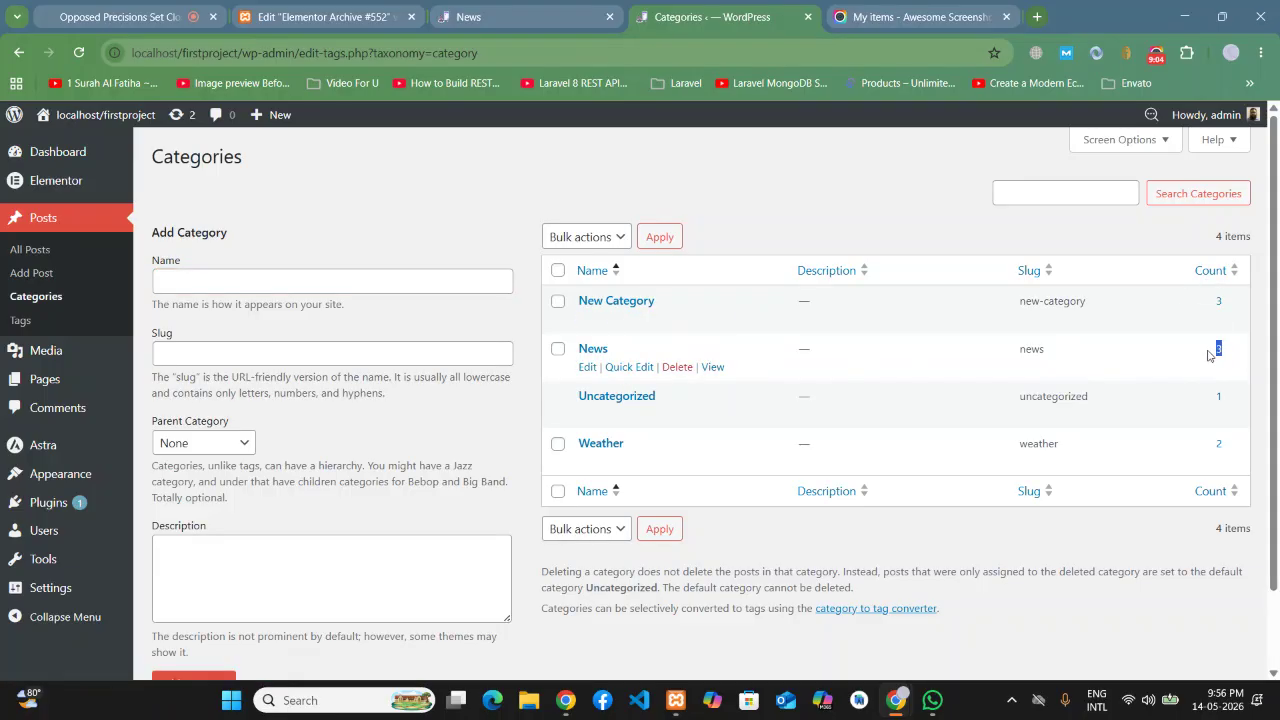
left_click(1229, 359)
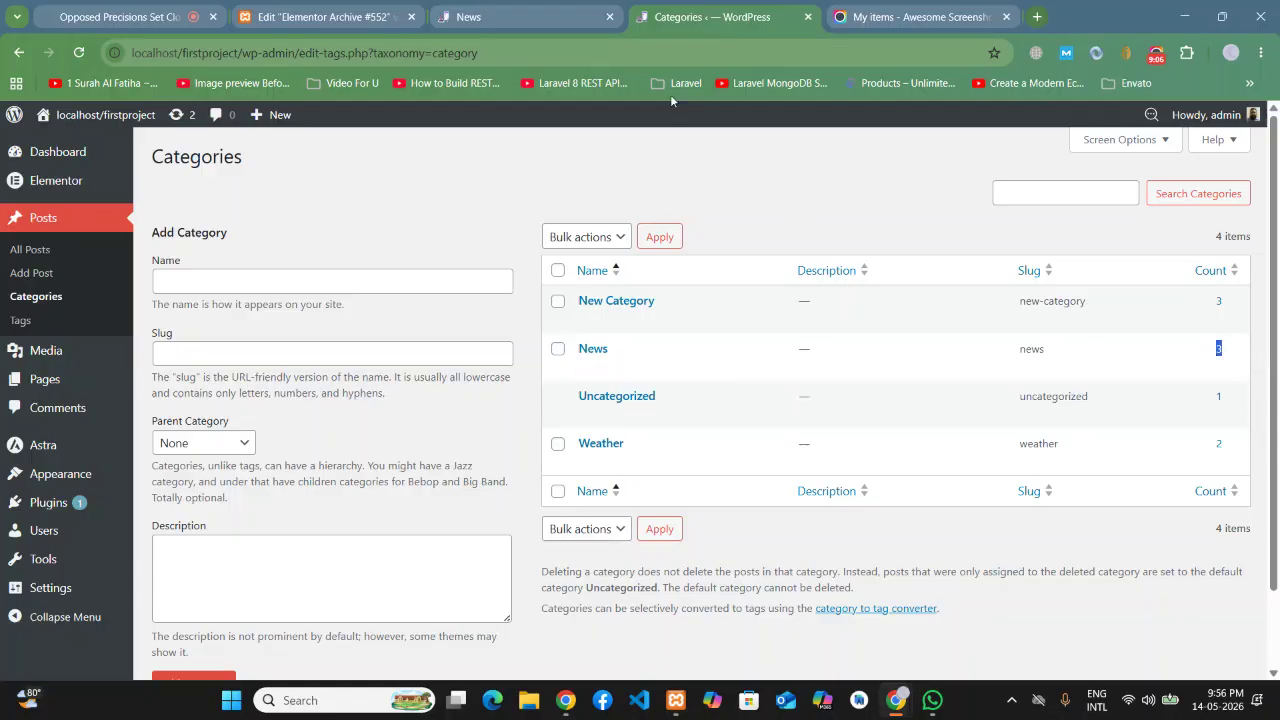
Step: Compare the posts displayed in the live News archive grid with the category's post count
left_click(517, 16)
scroll(458, 424, "down", 3)
scroll(458, 424, "up", 3)
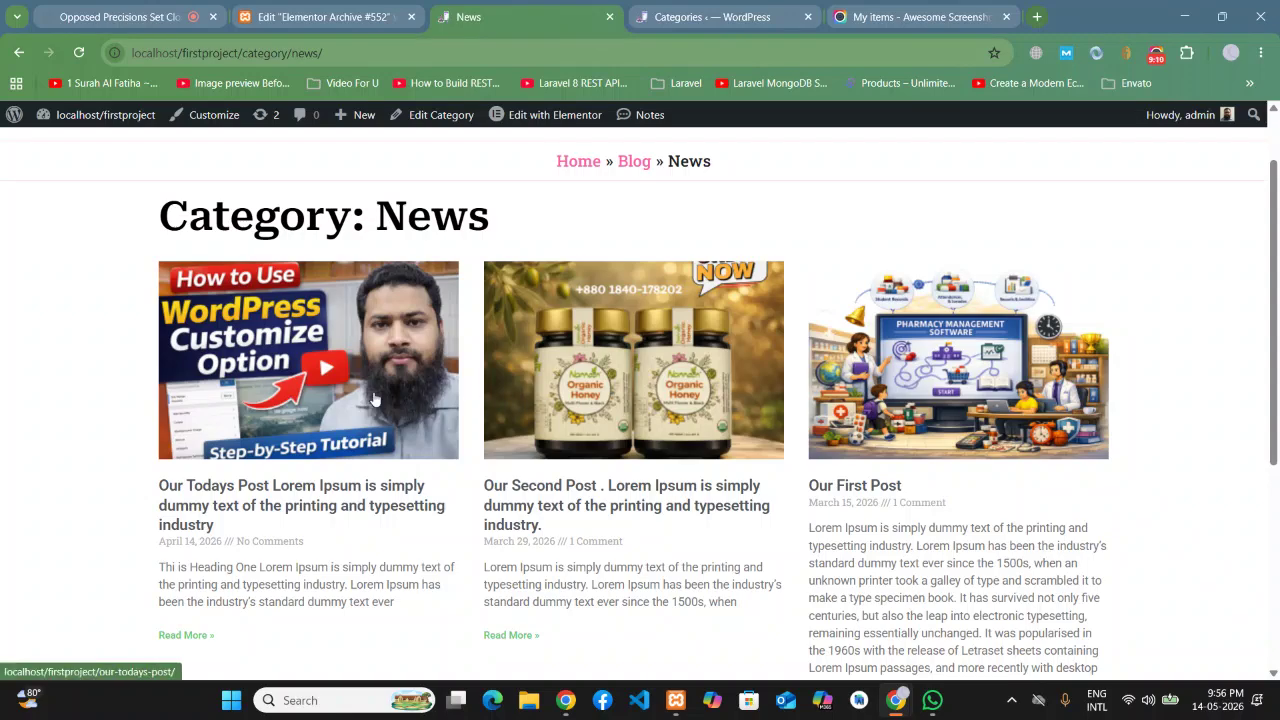
scroll(828, 408, "up", 1)
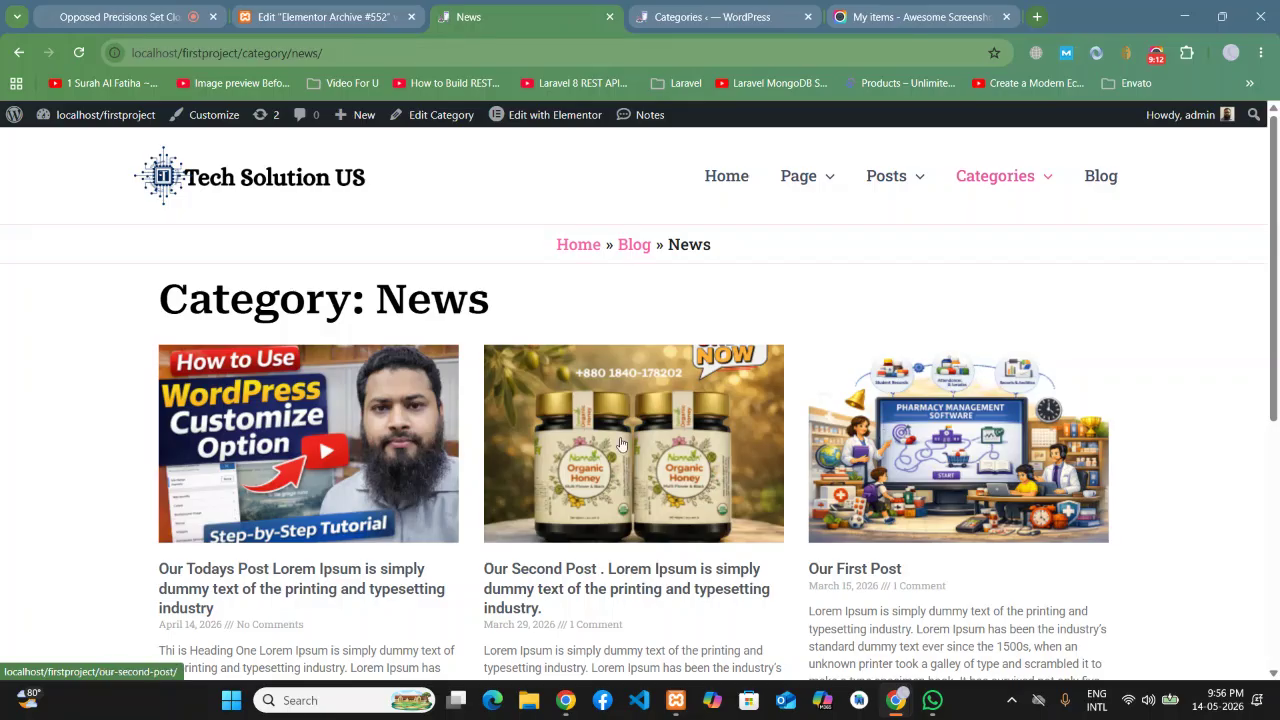
scroll(605, 437, "down", 3)
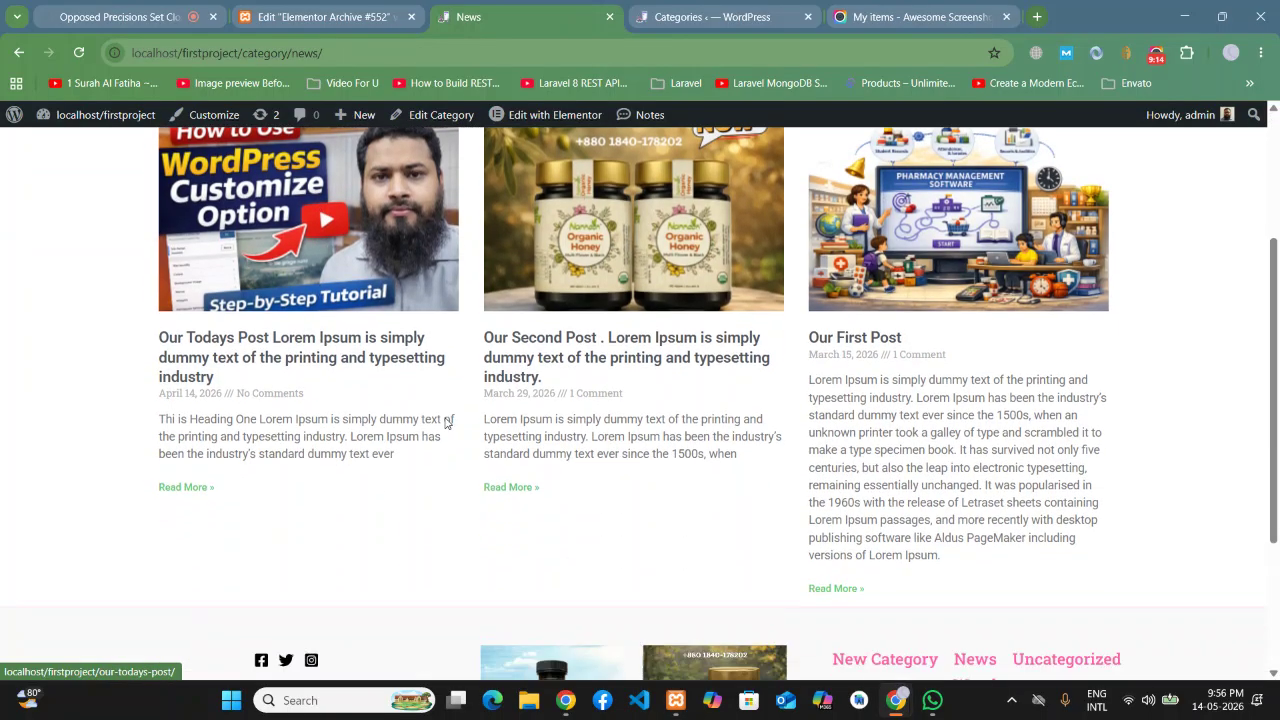
scroll(341, 397, "up", 1)
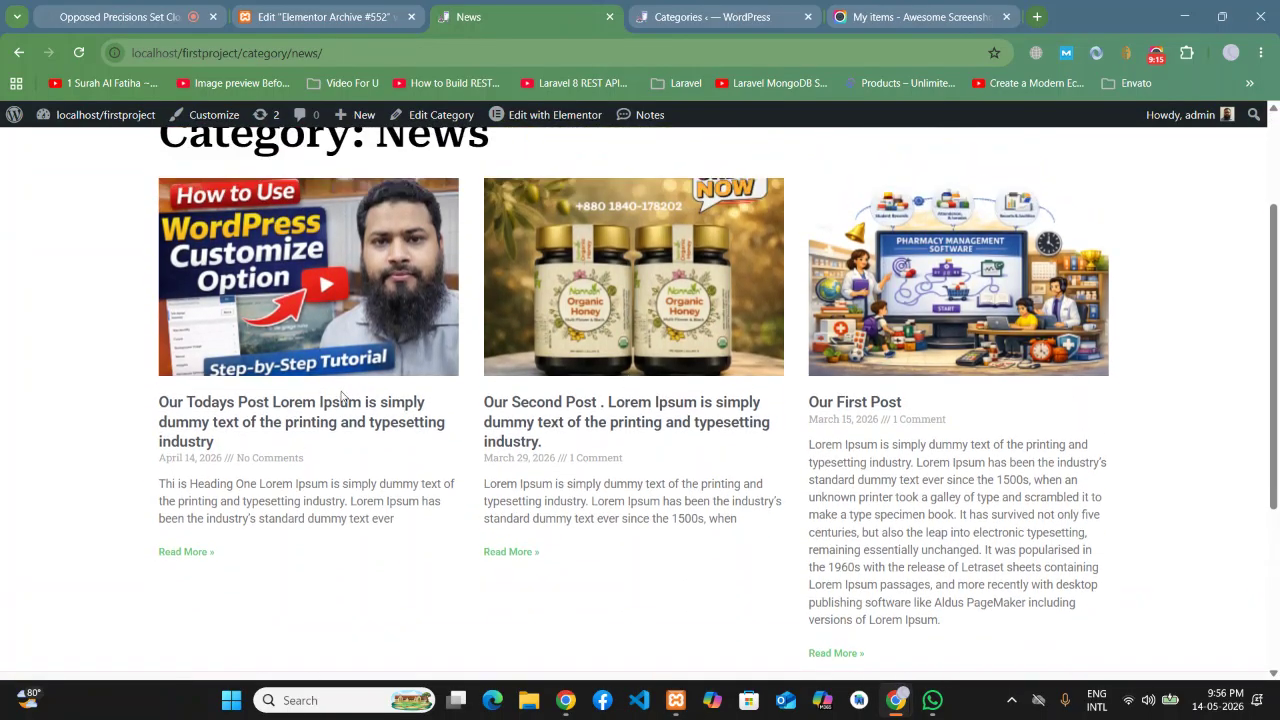
Step: Reload the live News page and check its post grid against the News count in the Categories list again
left_click(78, 53)
left_click(796, 7)
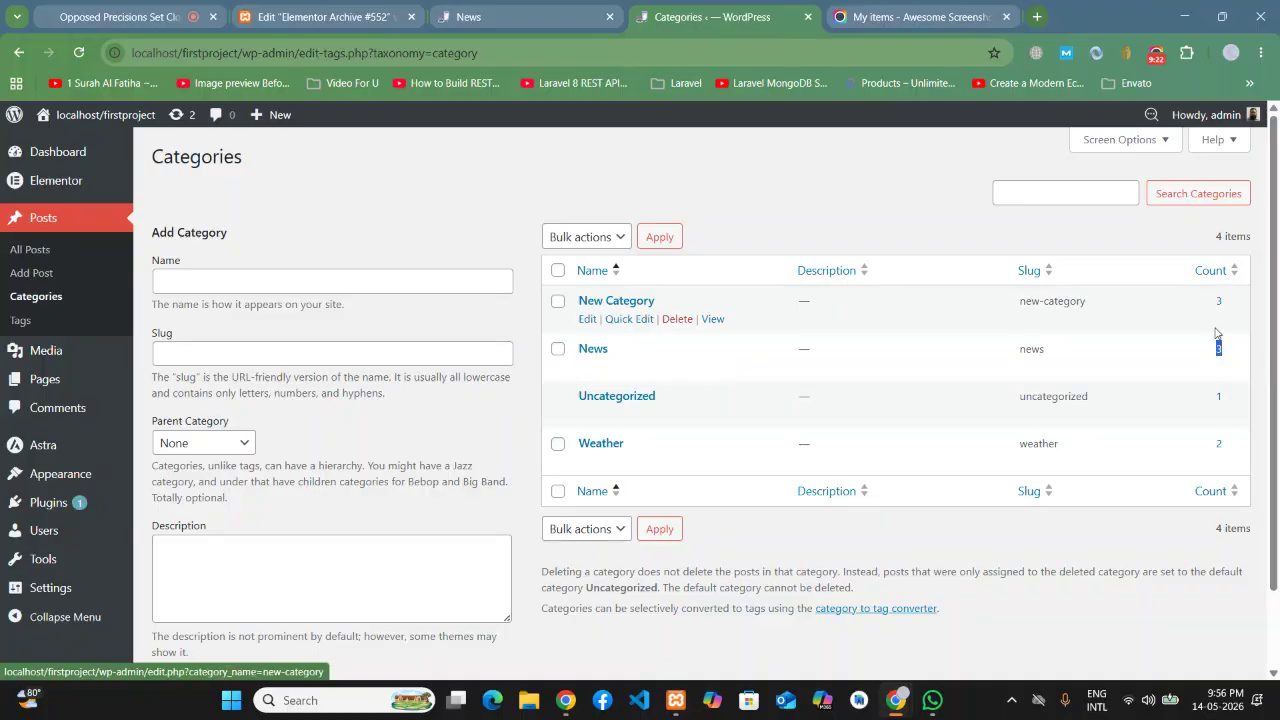
left_click(1255, 352)
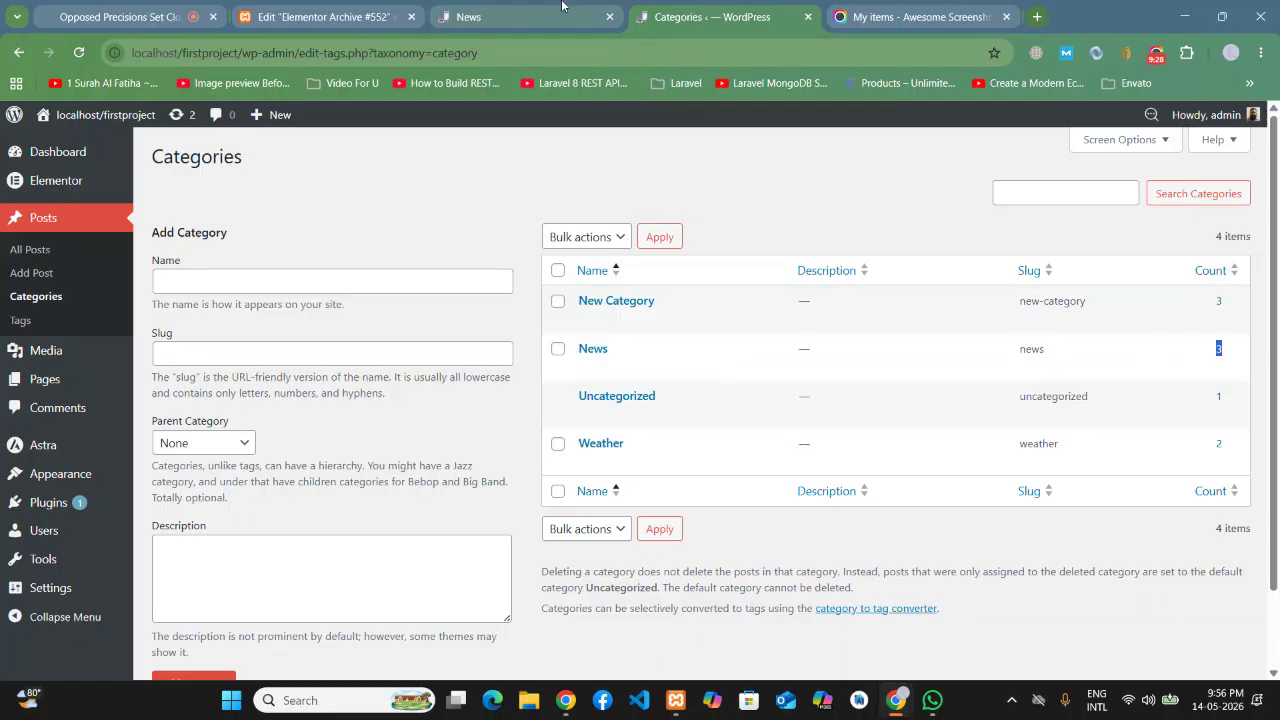
left_click(467, 10)
scroll(810, 384, "up", 2)
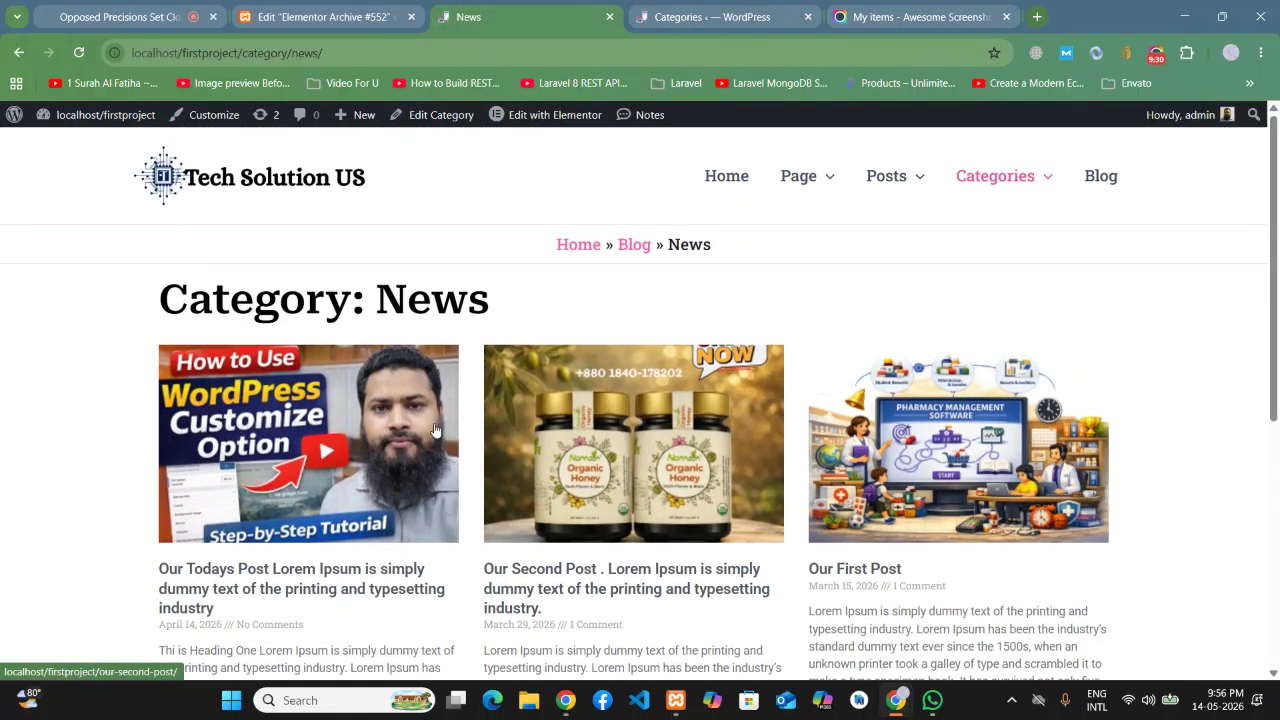
scroll(805, 403, "down", 3)
scroll(805, 403, "up", 2)
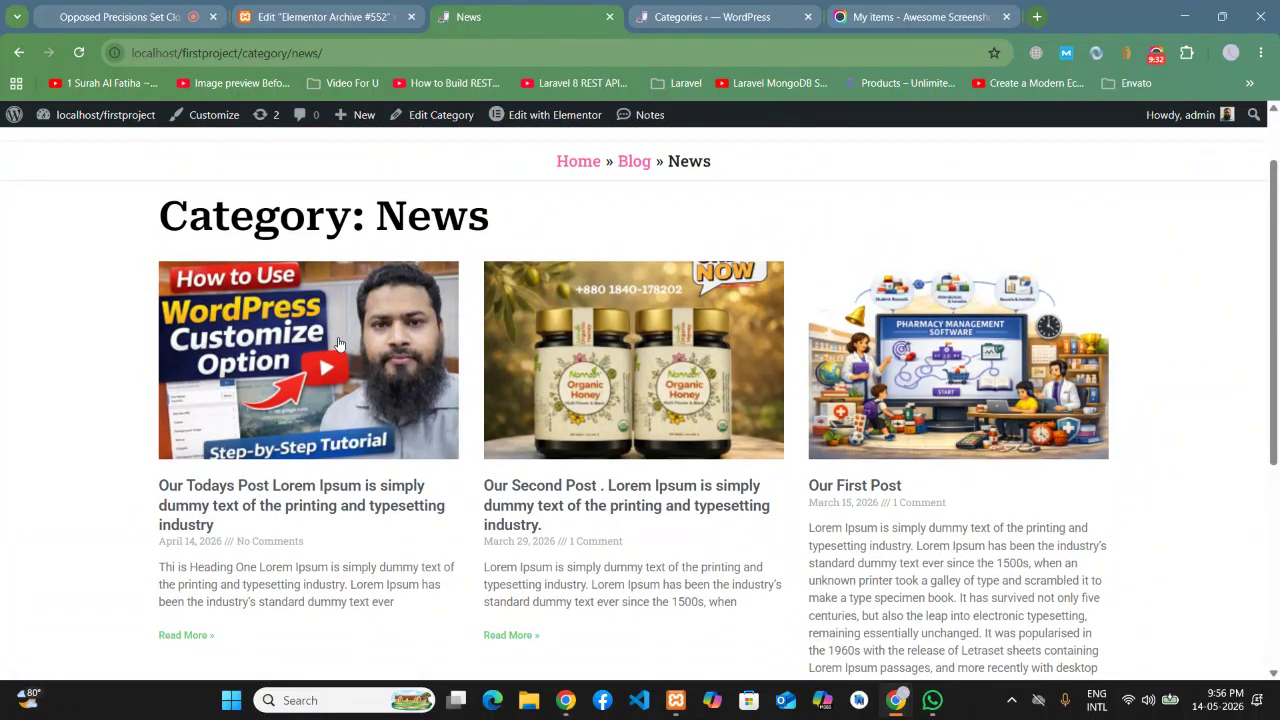
Step: Open the first post, Our Todays Post, from the News grid and examine its single-post page
left_click(338, 343)
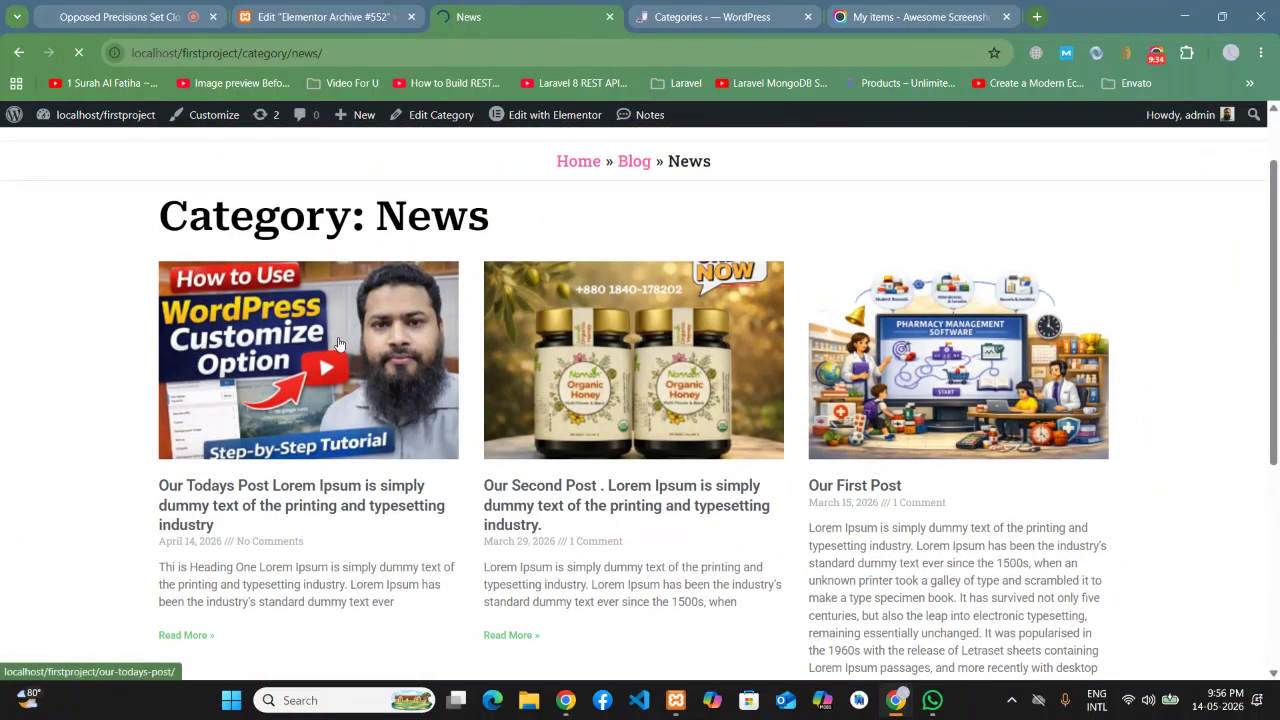
scroll(1014, 381, "down", 6)
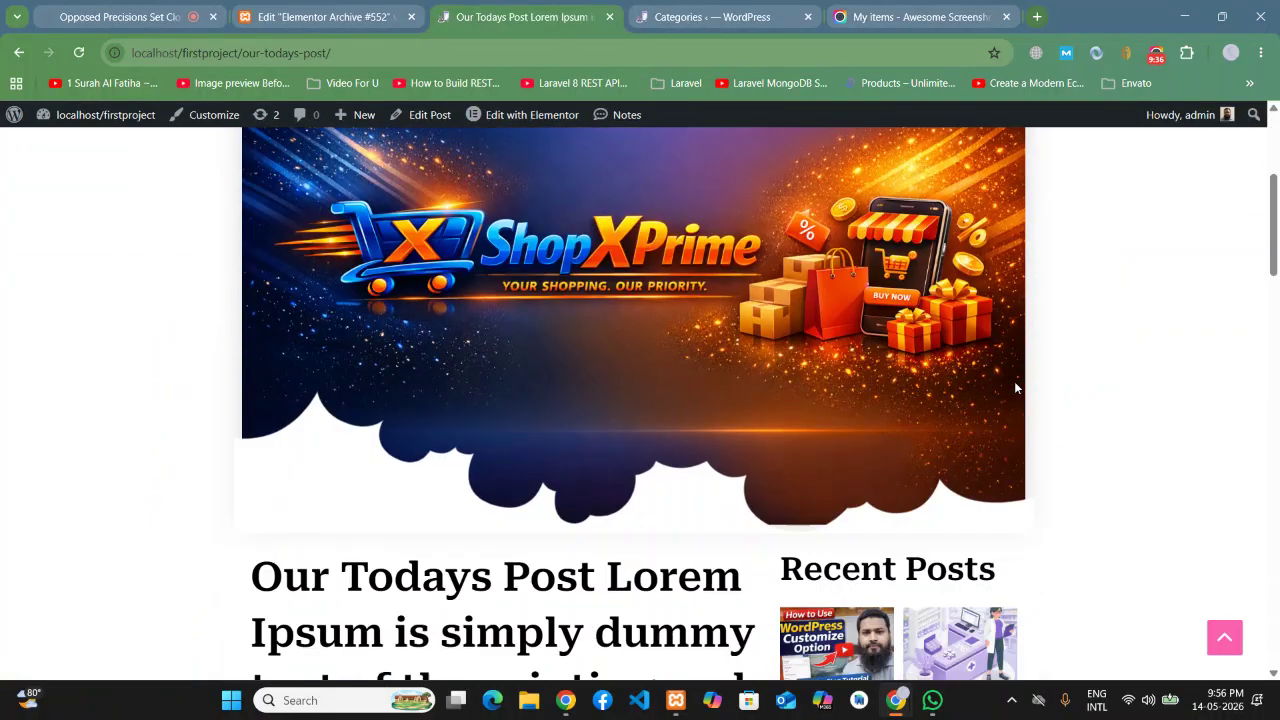
scroll(712, 368, "down", 20)
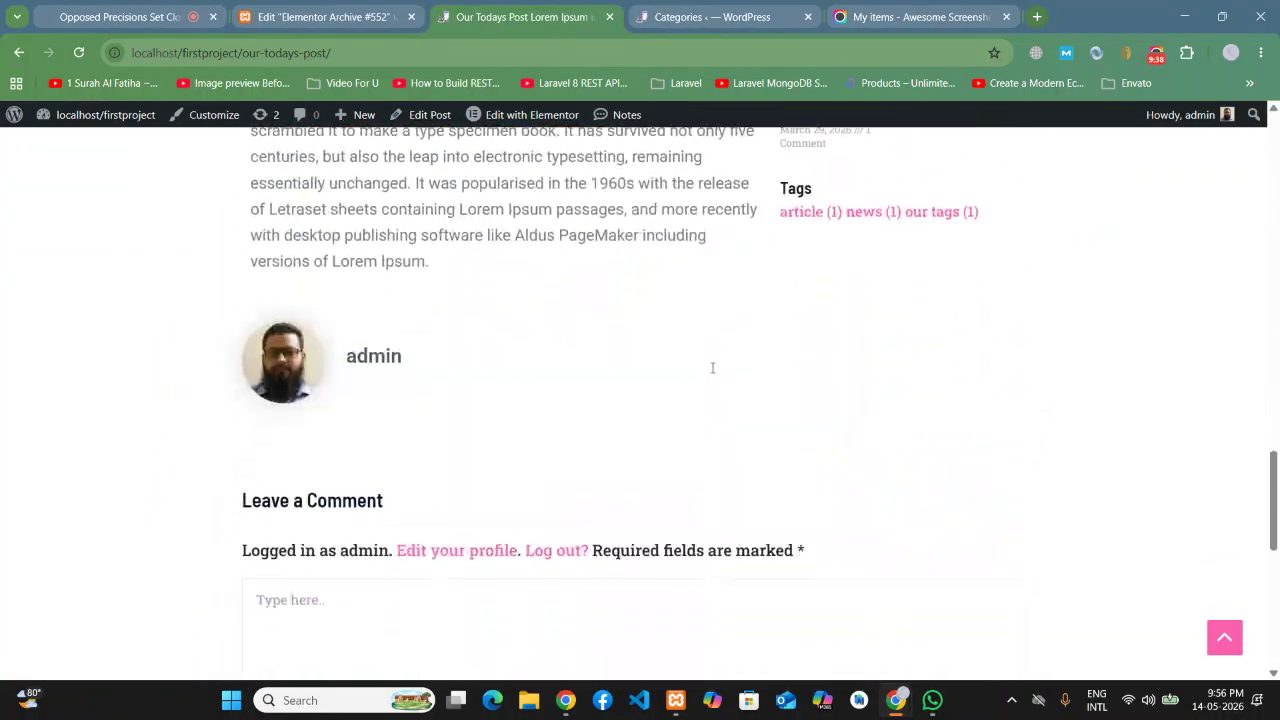
scroll(712, 368, "up", 20)
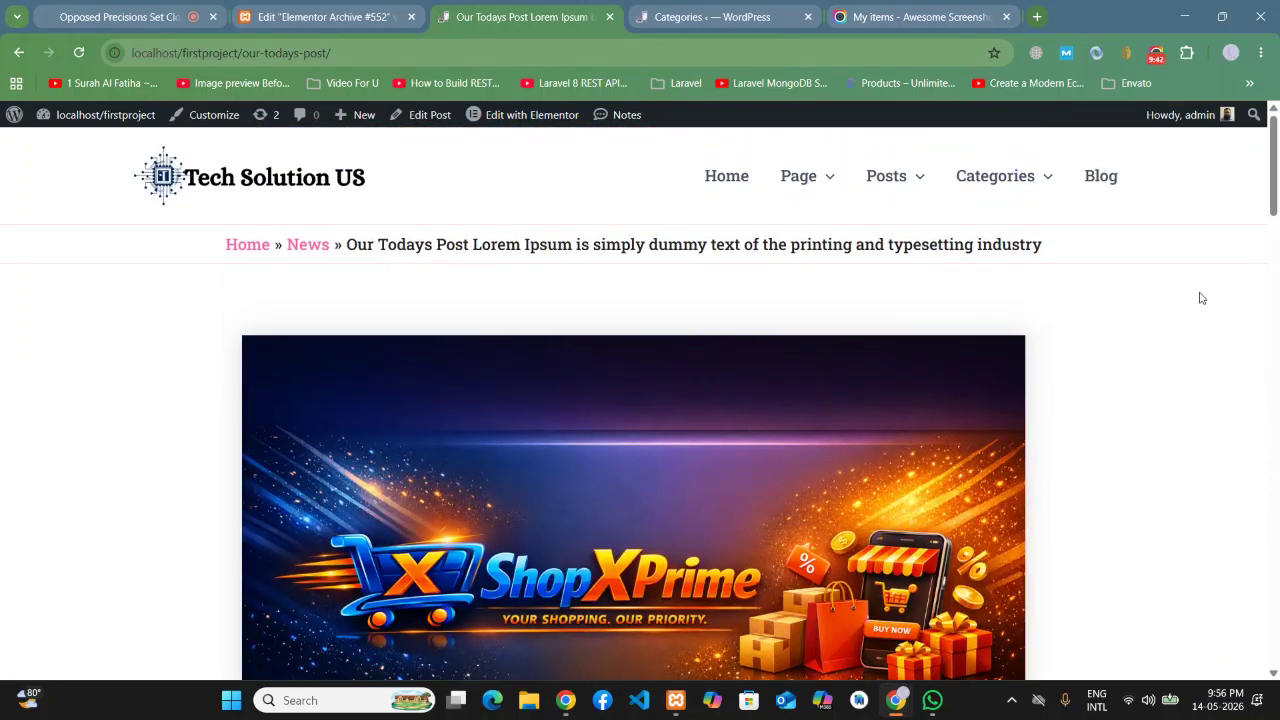
mouse_move(1274, 212)
left_mouse_down()
mouse_move(1276, 608)
mouse_move(1275, 212)
left_mouse_up()
Step: Open the Weather category from the site navigation and examine its archive layout, sidebar and post list
mouse_move(1000, 190)
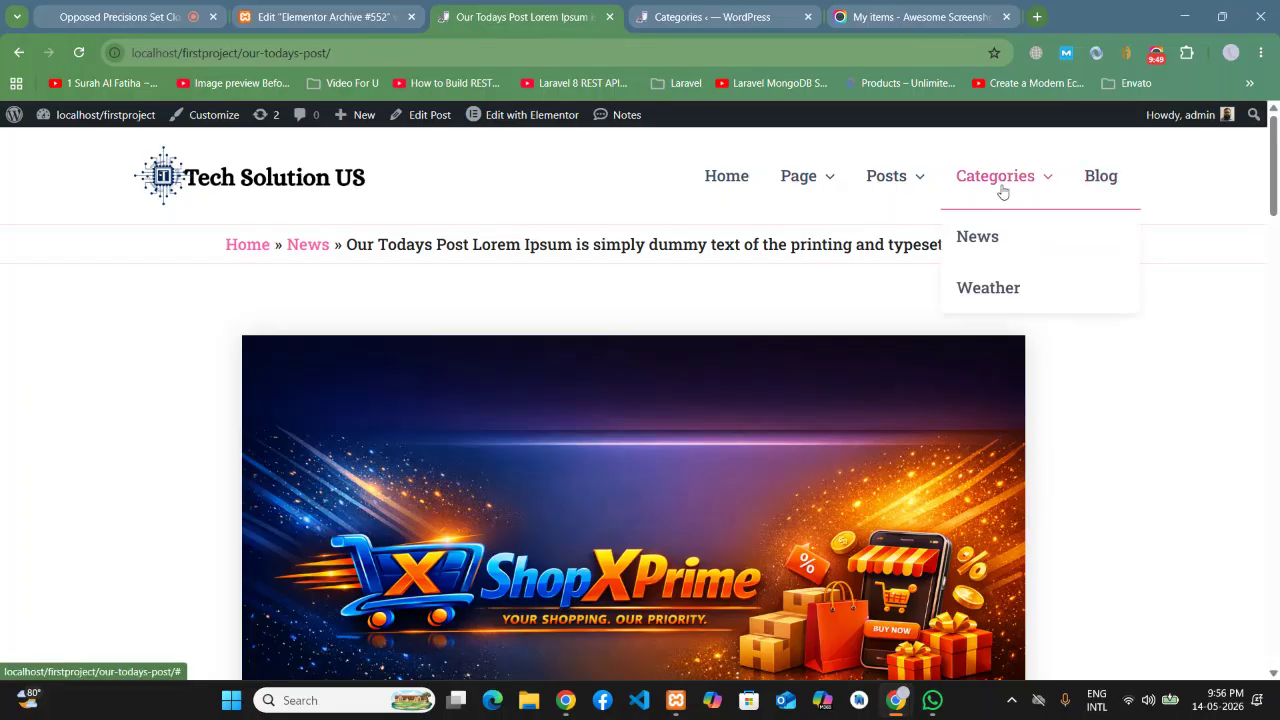
left_click(988, 288)
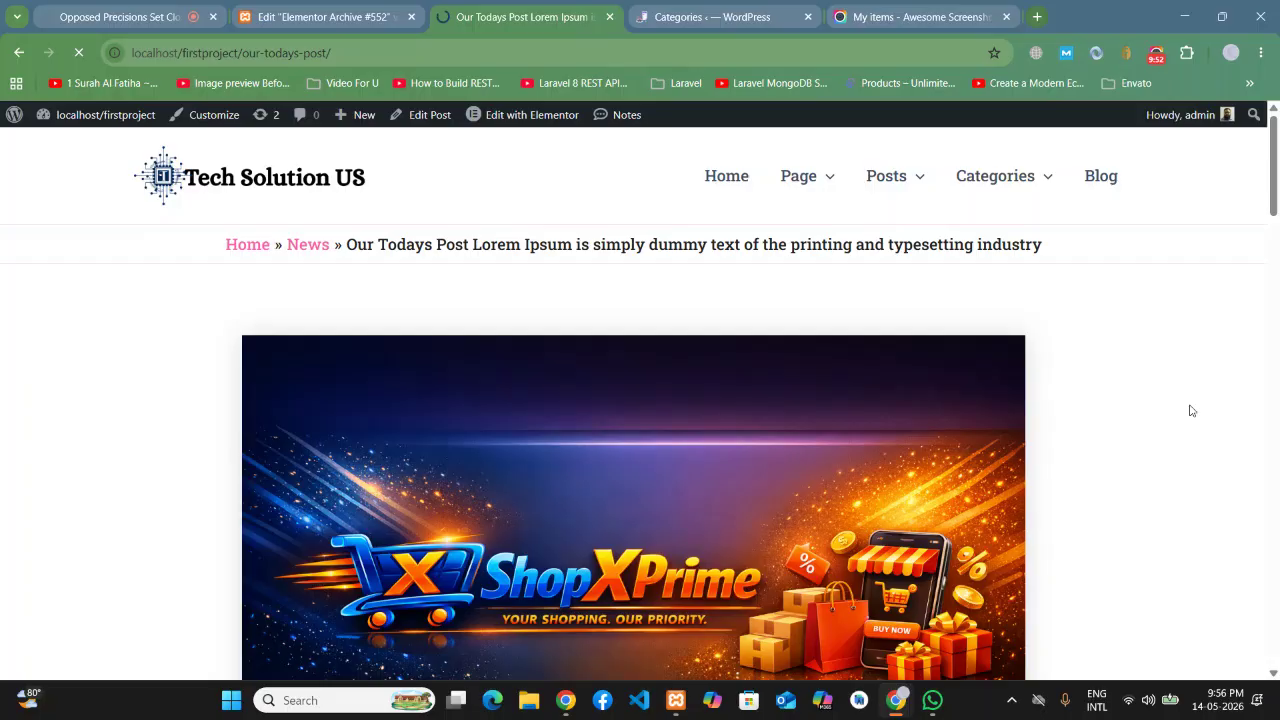
scroll(786, 394, "down", 6)
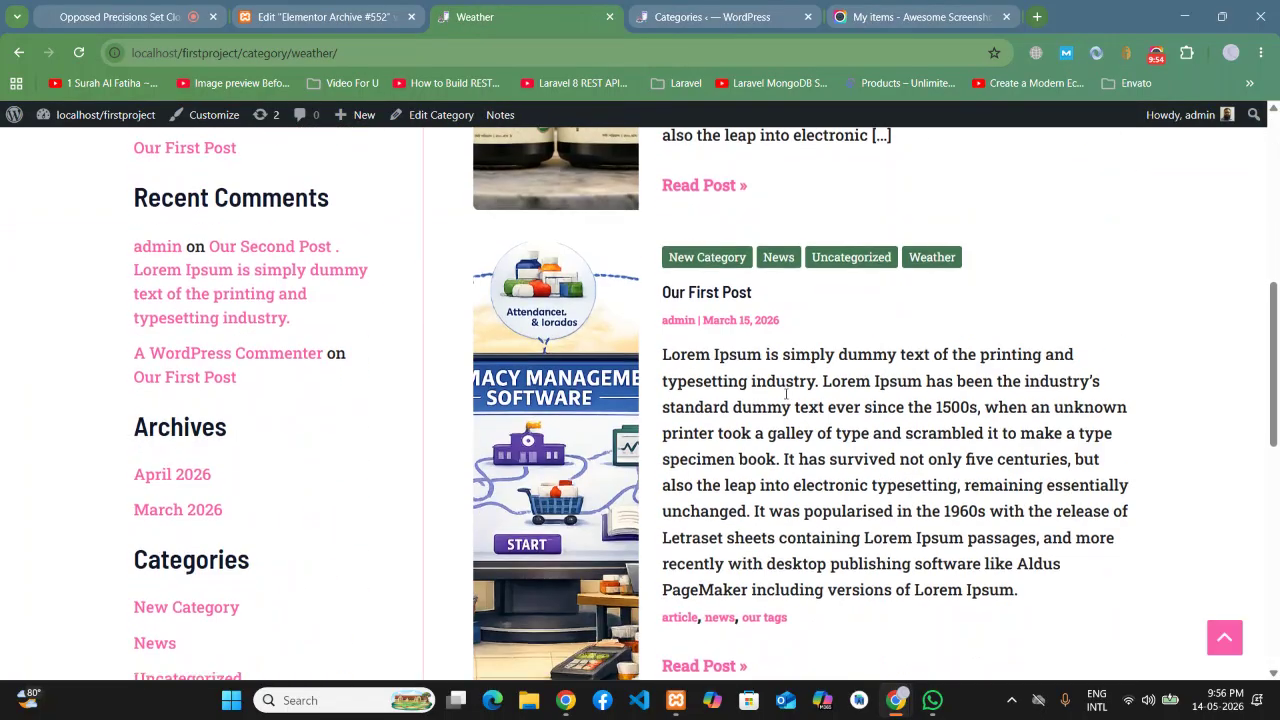
scroll(786, 394, "down", 4)
scroll(791, 394, "up", 7)
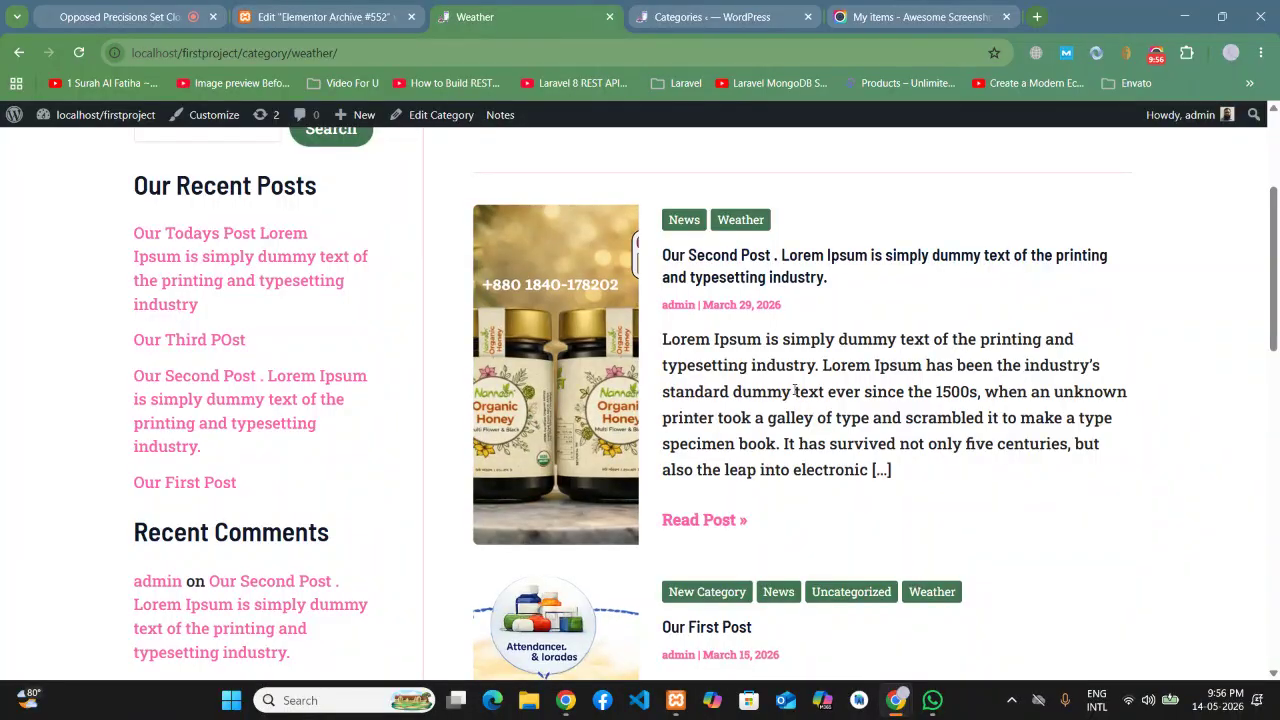
scroll(950, 444, "up", 3)
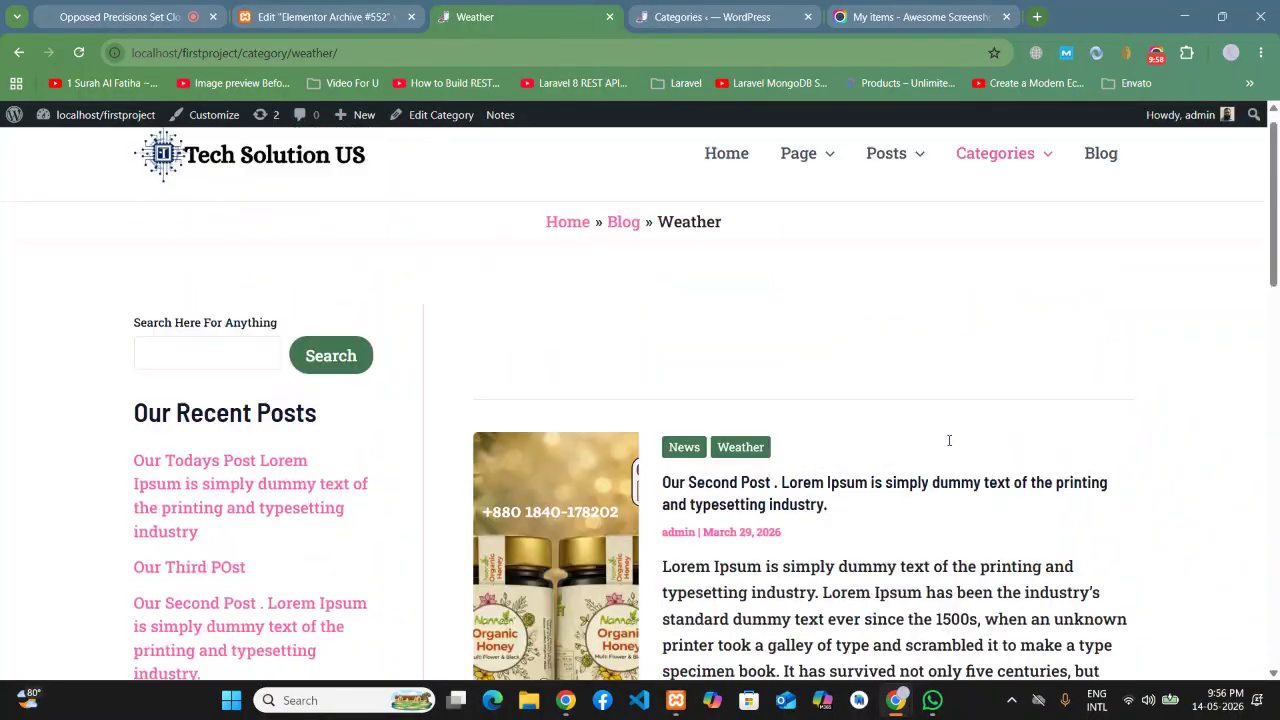
scroll(950, 444, "down", 10)
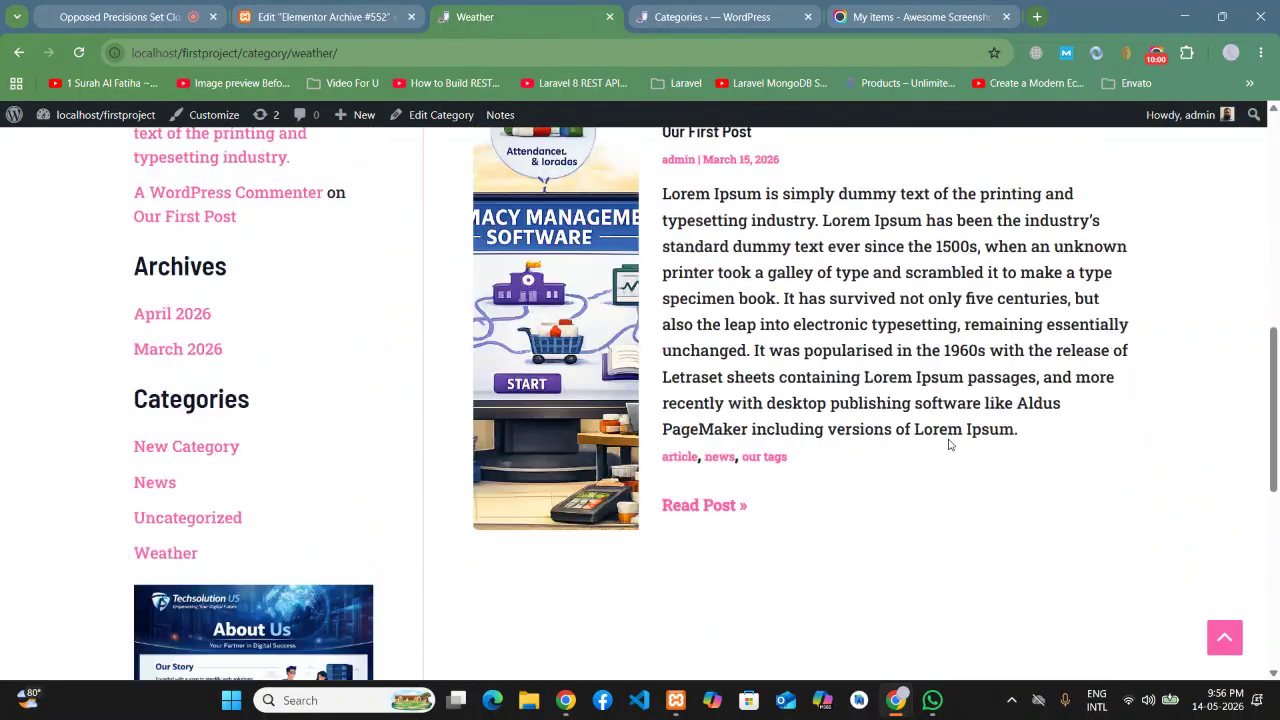
scroll(950, 444, "up", 5)
scroll(950, 444, "up", 8)
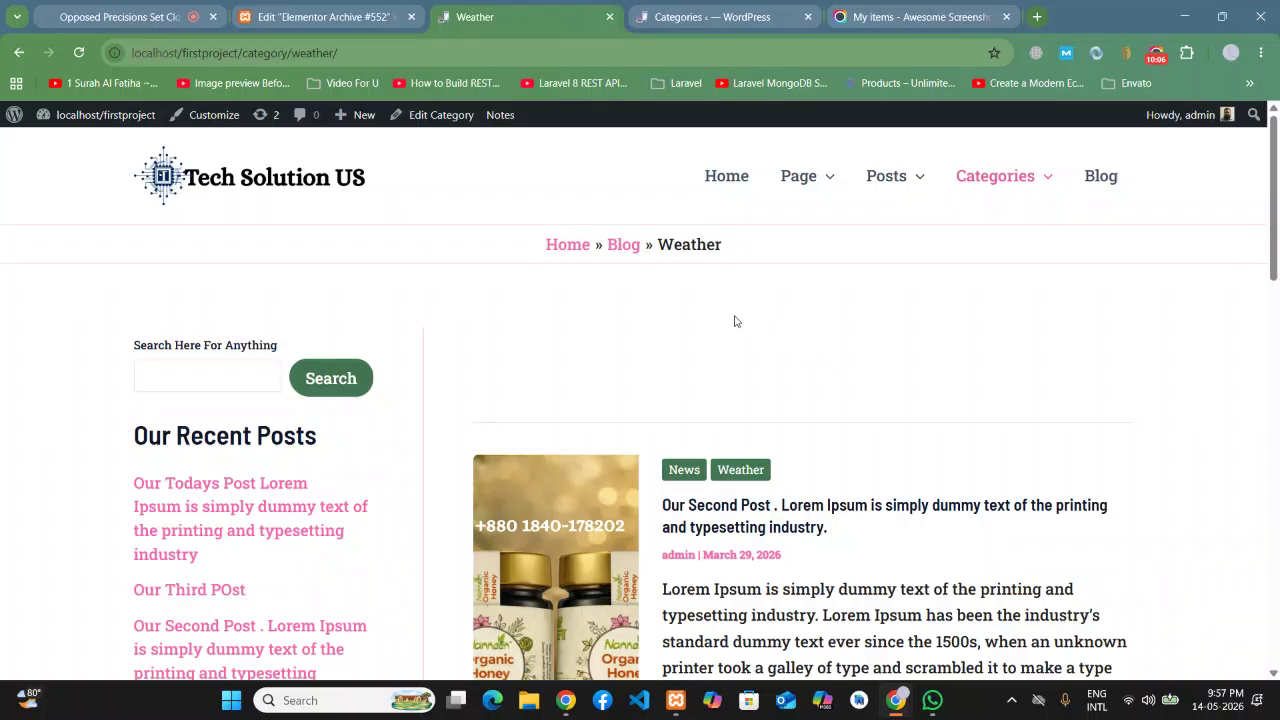
Step: Inspect the breadcrumb and upper area of the Weather category page
left_click_drag(725, 244, 500, 243)
left_click(497, 249)
scroll(857, 325, "down", 3)
scroll(820, 318, "up", 3)
left_click_drag(1275, 280, 1277, 190)
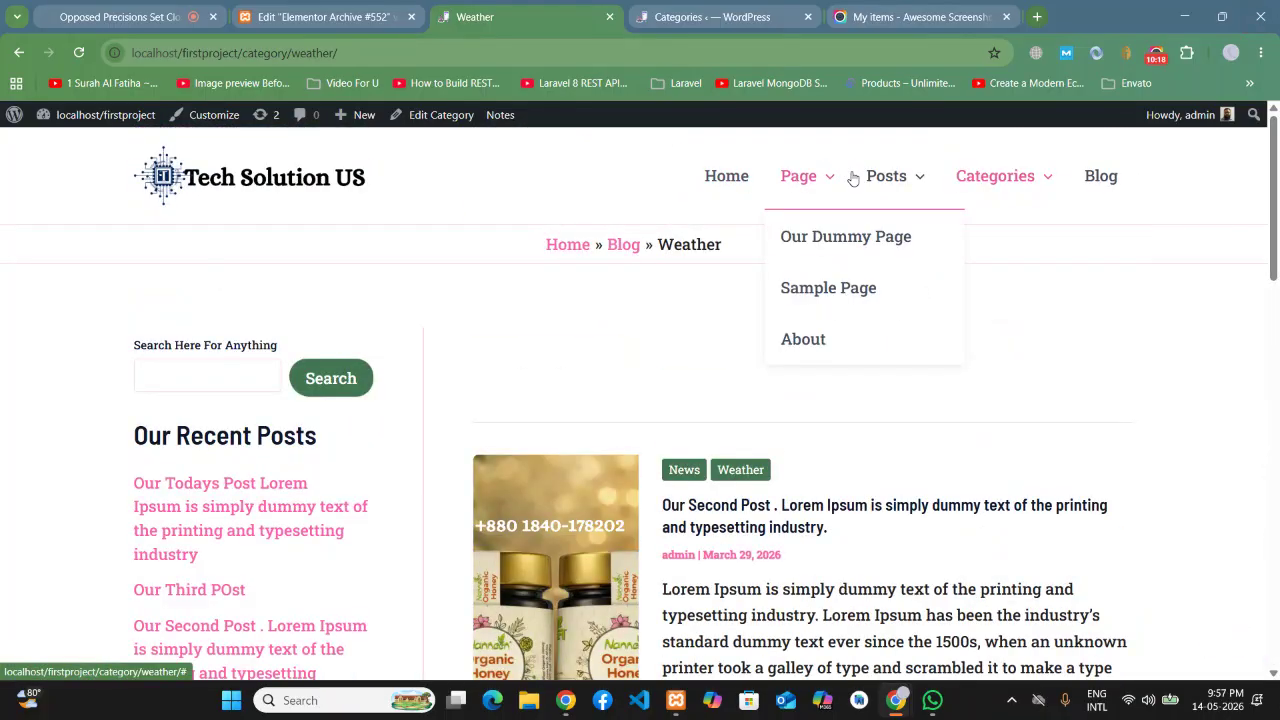
Step: Open the site's home page, review its sections down to the footer and return to the page start
left_click(240, 178)
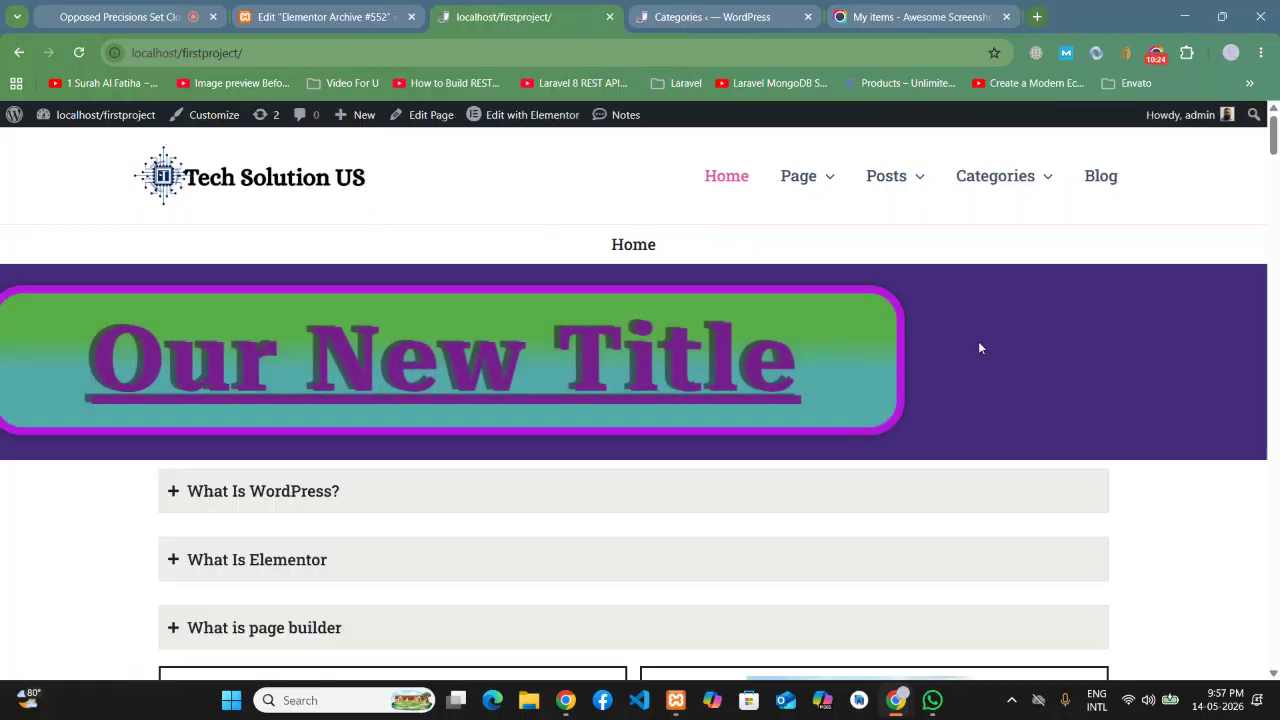
scroll(979, 348, "down", 13)
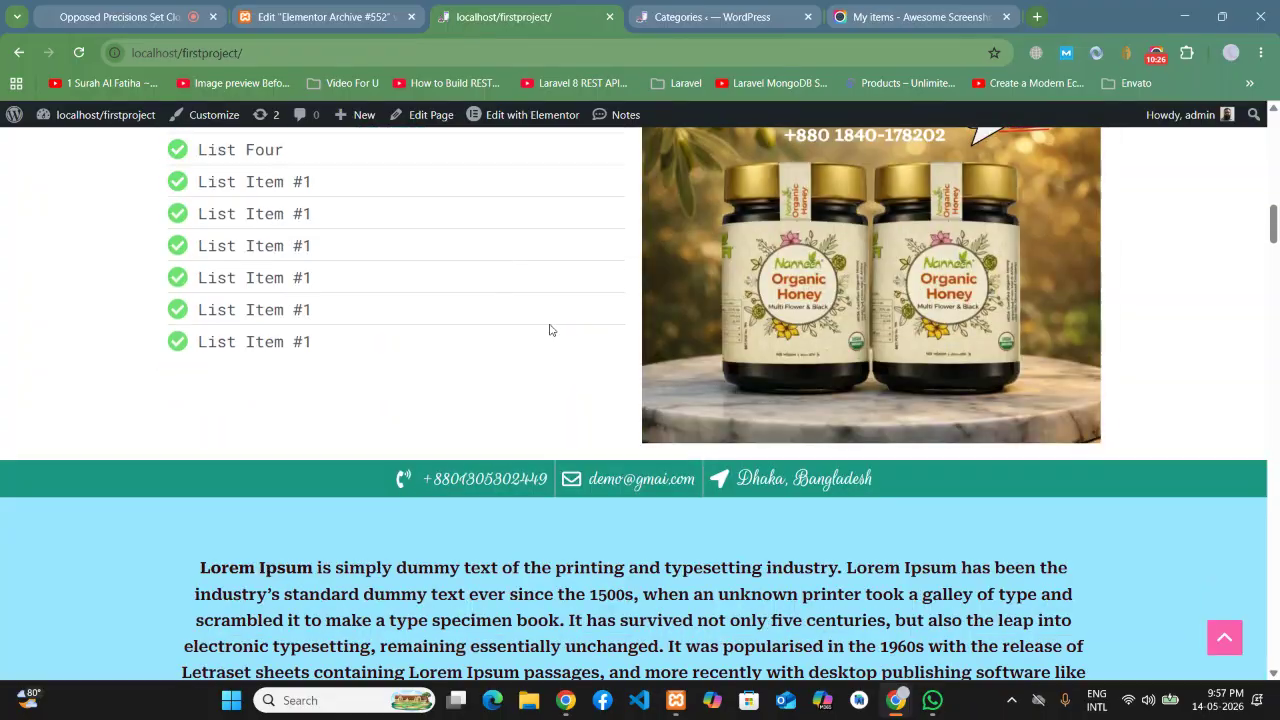
scroll(515, 323, "down", 18)
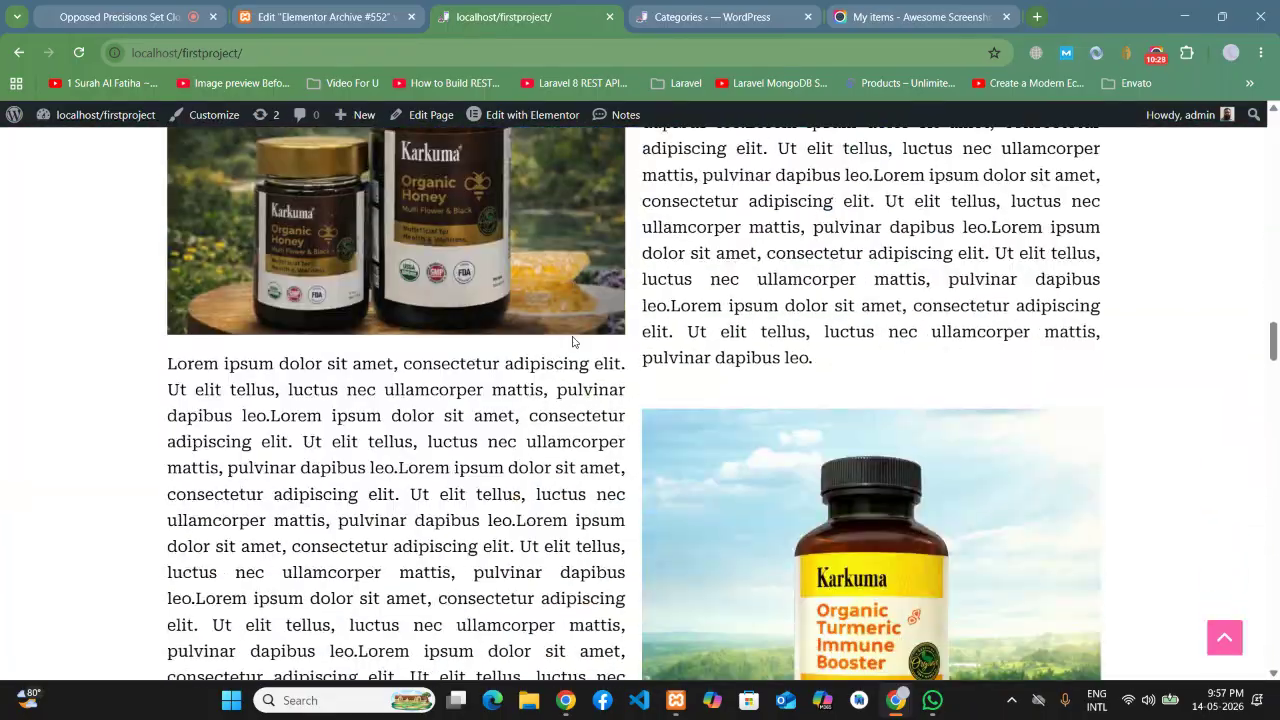
scroll(573, 337, "down", 15)
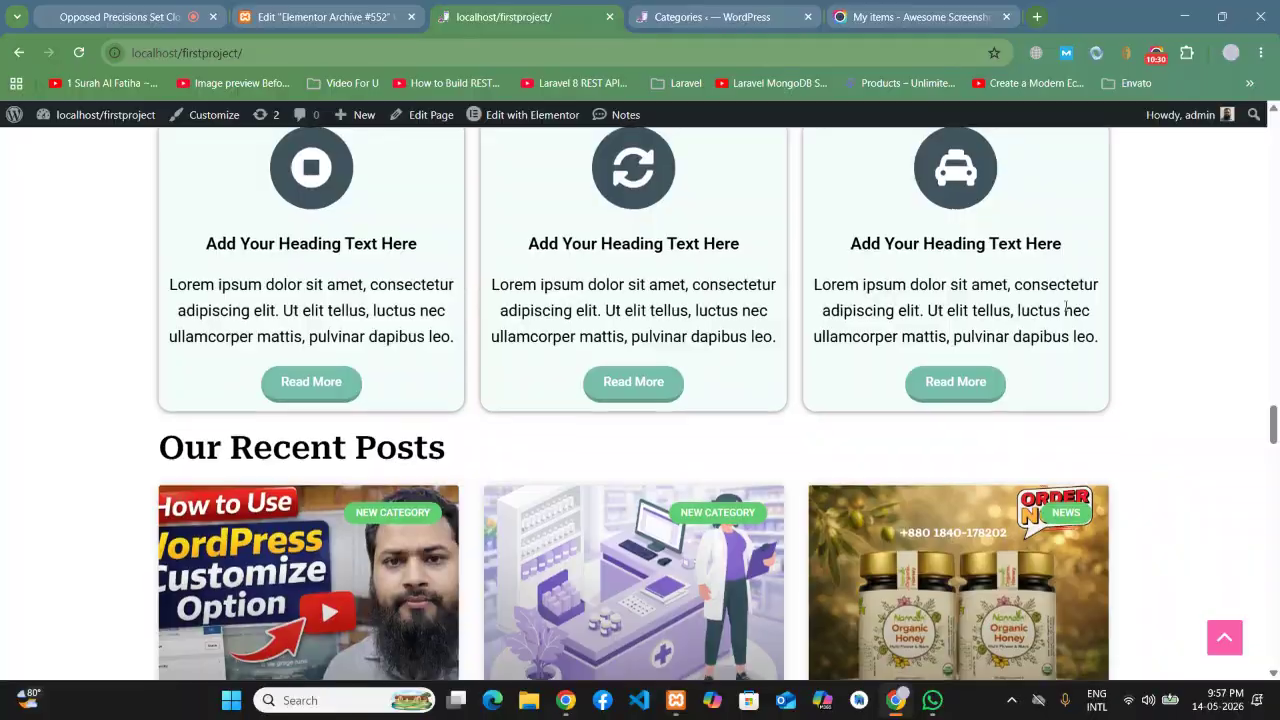
scroll(1066, 310, "down", 15)
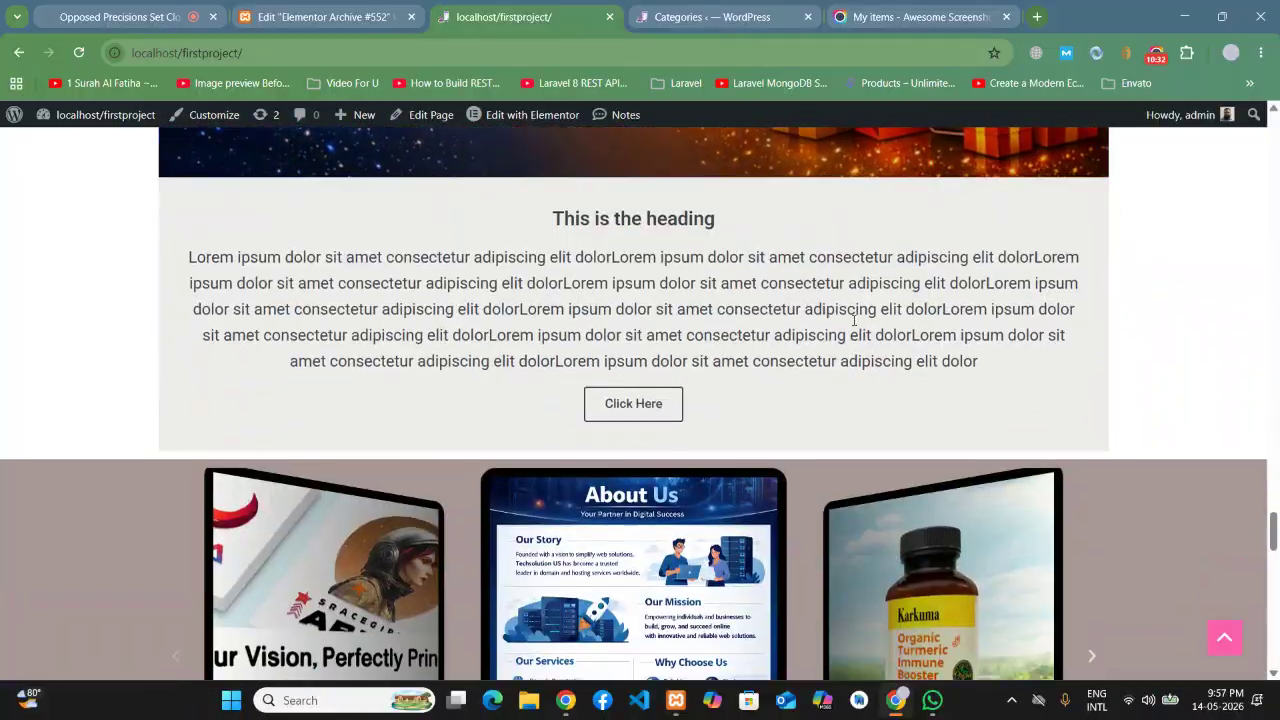
scroll(854, 320, "down", 10)
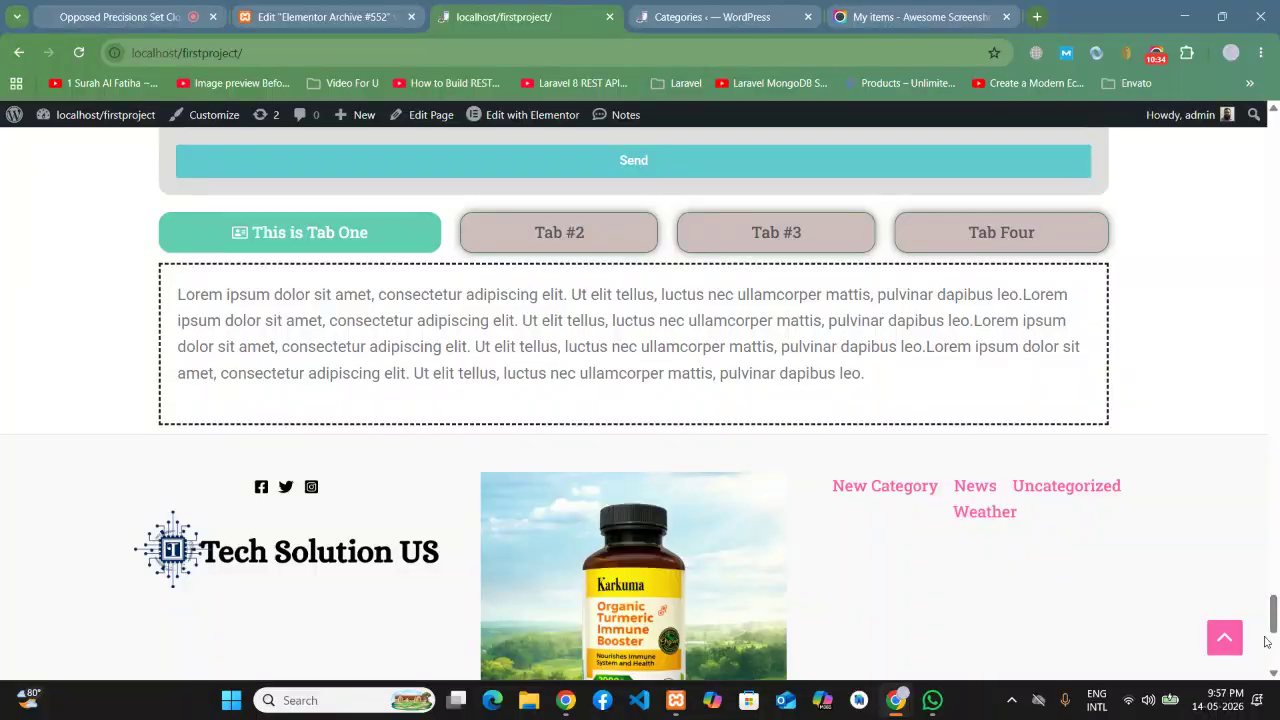
scroll(1266, 641, "down", 5)
left_click(1230, 641)
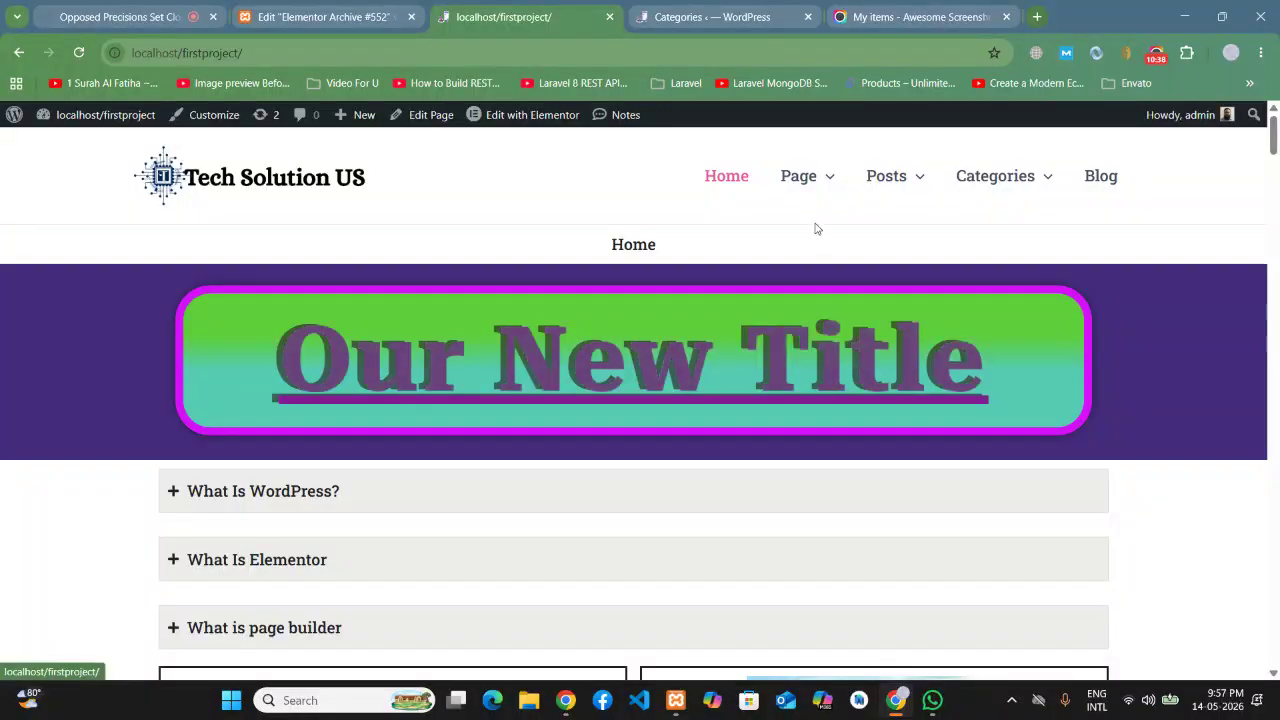
mouse_move(1006, 176)
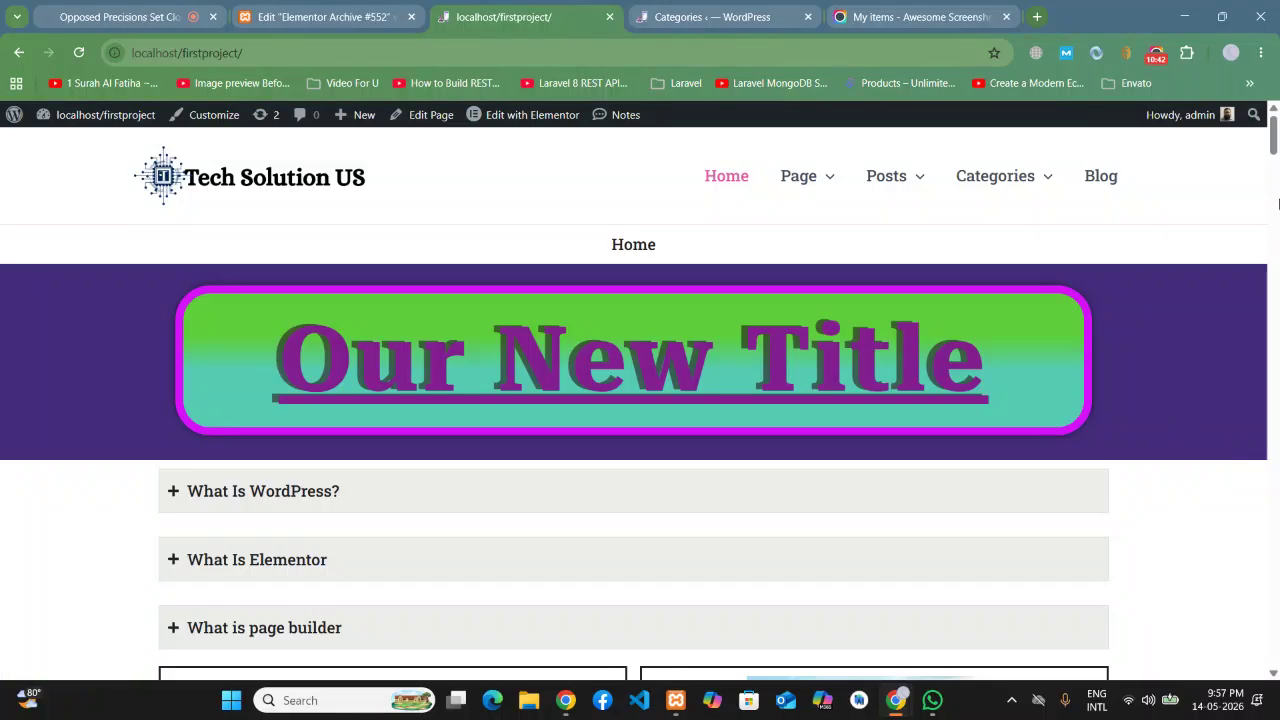
mouse_move(1274, 148)
left_mouse_down()
mouse_move(1274, 604)
mouse_move(1274, 150)
left_mouse_up()
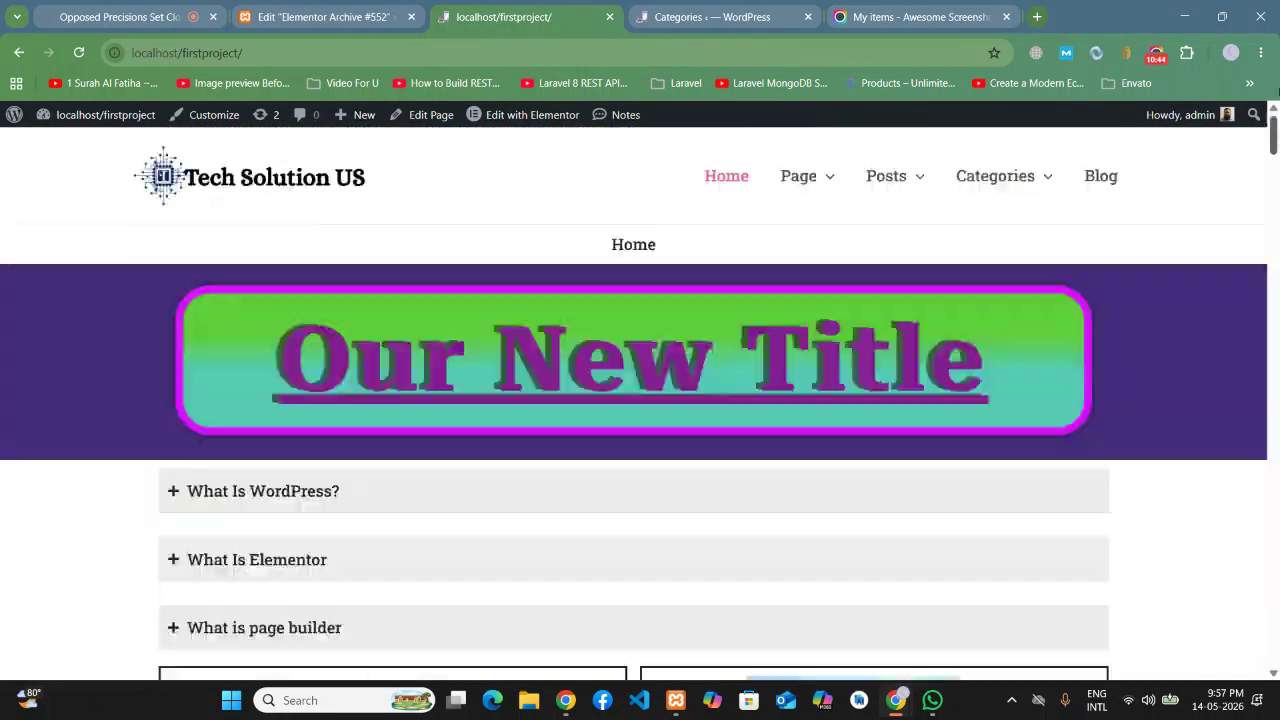
scroll(1000, 350, "down", 3)
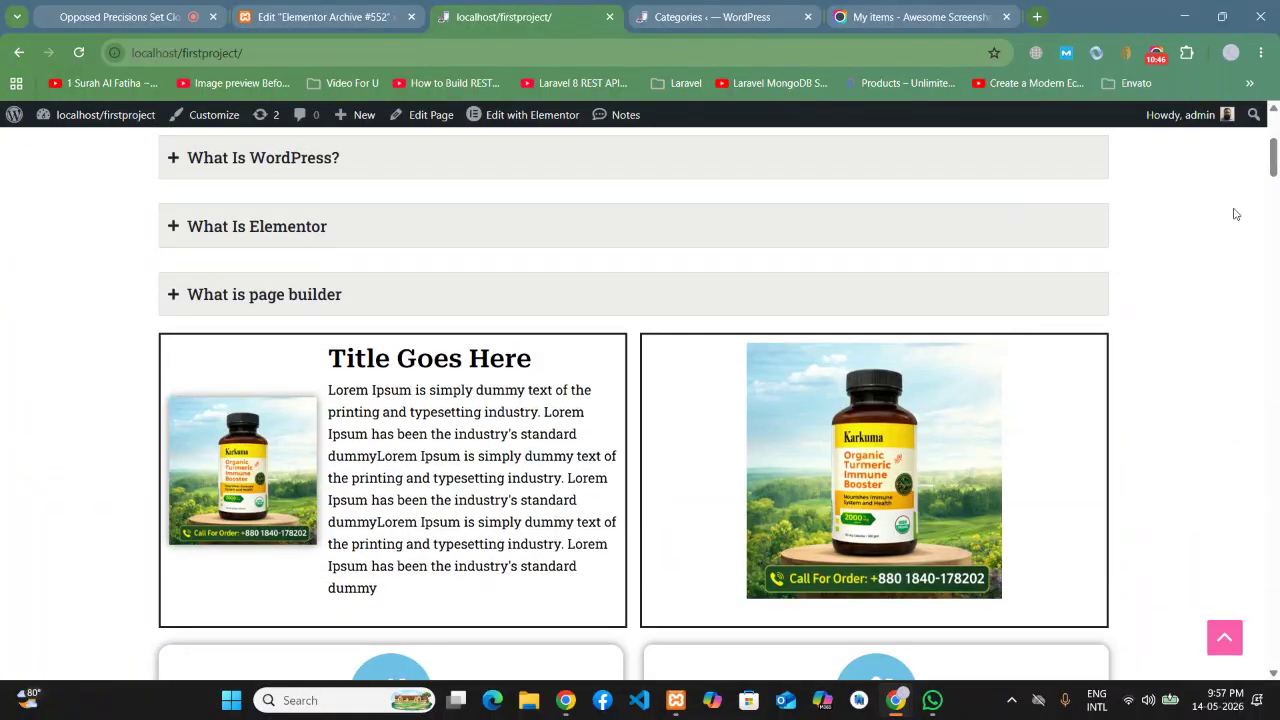
mouse_move(1274, 170)
left_mouse_down()
mouse_move(1274, 645)
mouse_move(1274, 150)
left_mouse_up()
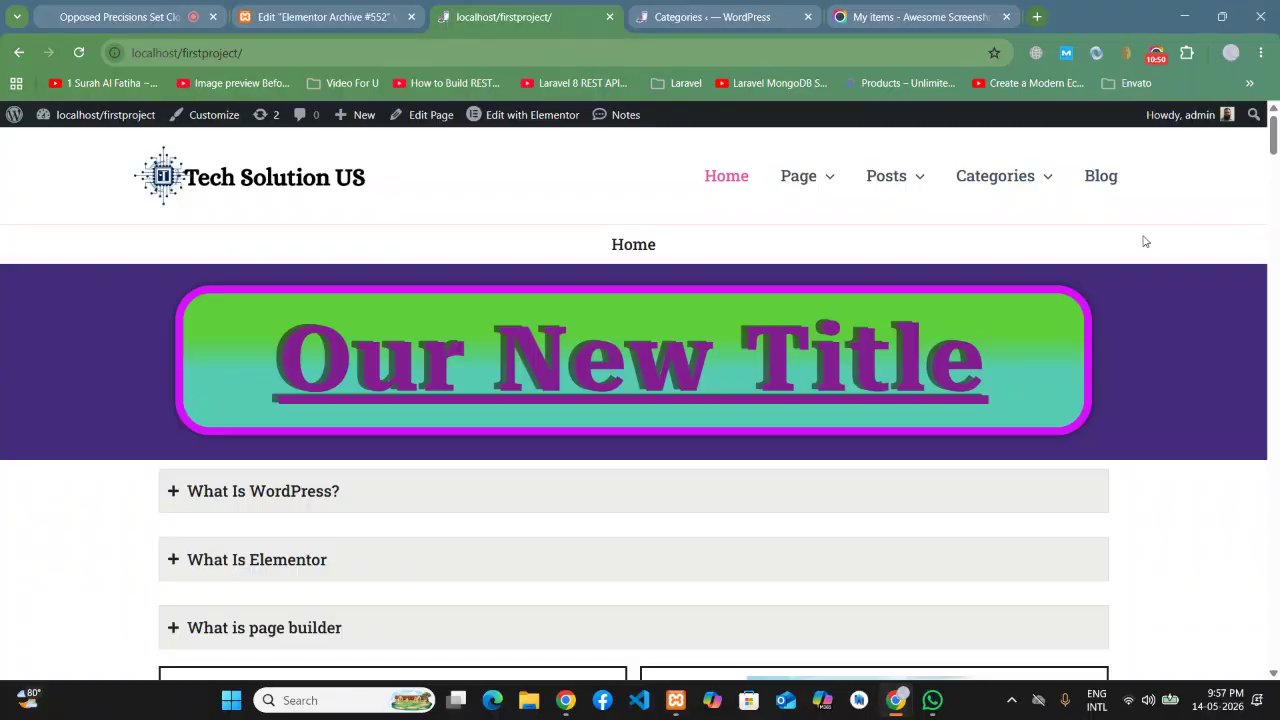
Step: Exit the archive template editor and return to the WordPress dashboard
mouse_move(827, 195)
left_click_drag(1274, 150, 1279, 68)
left_click(357, 6)
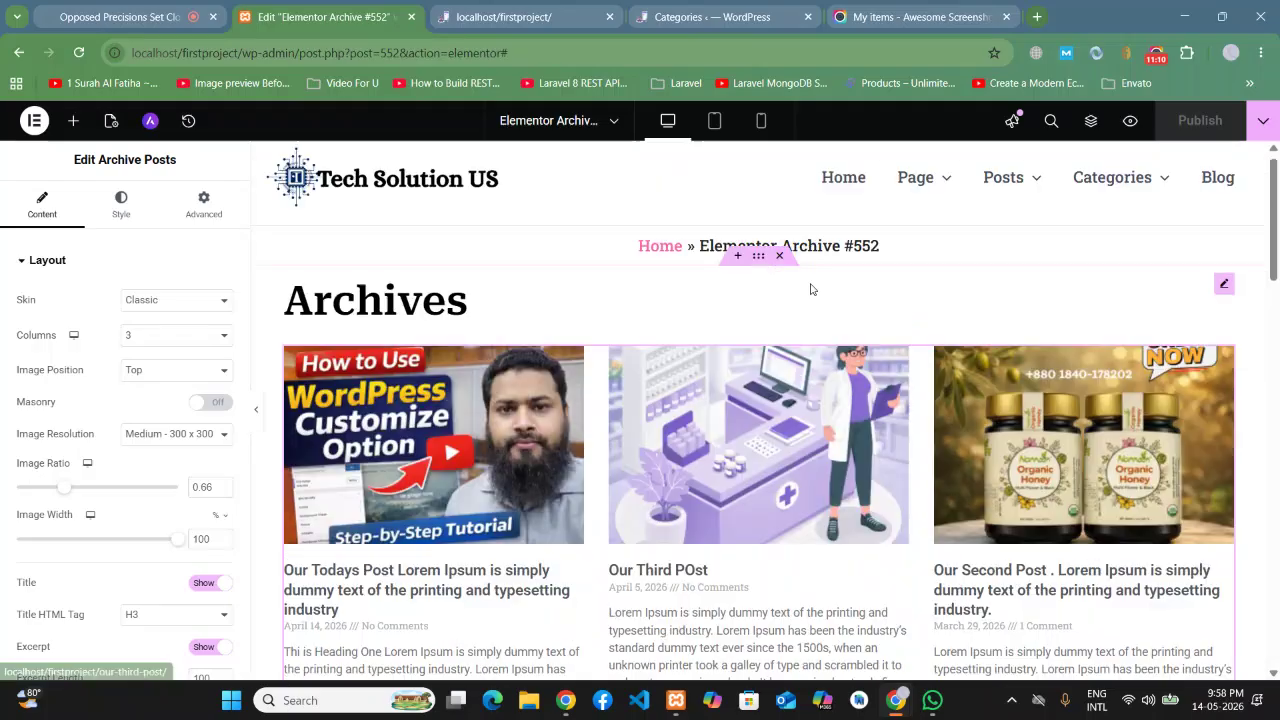
left_click(33, 121)
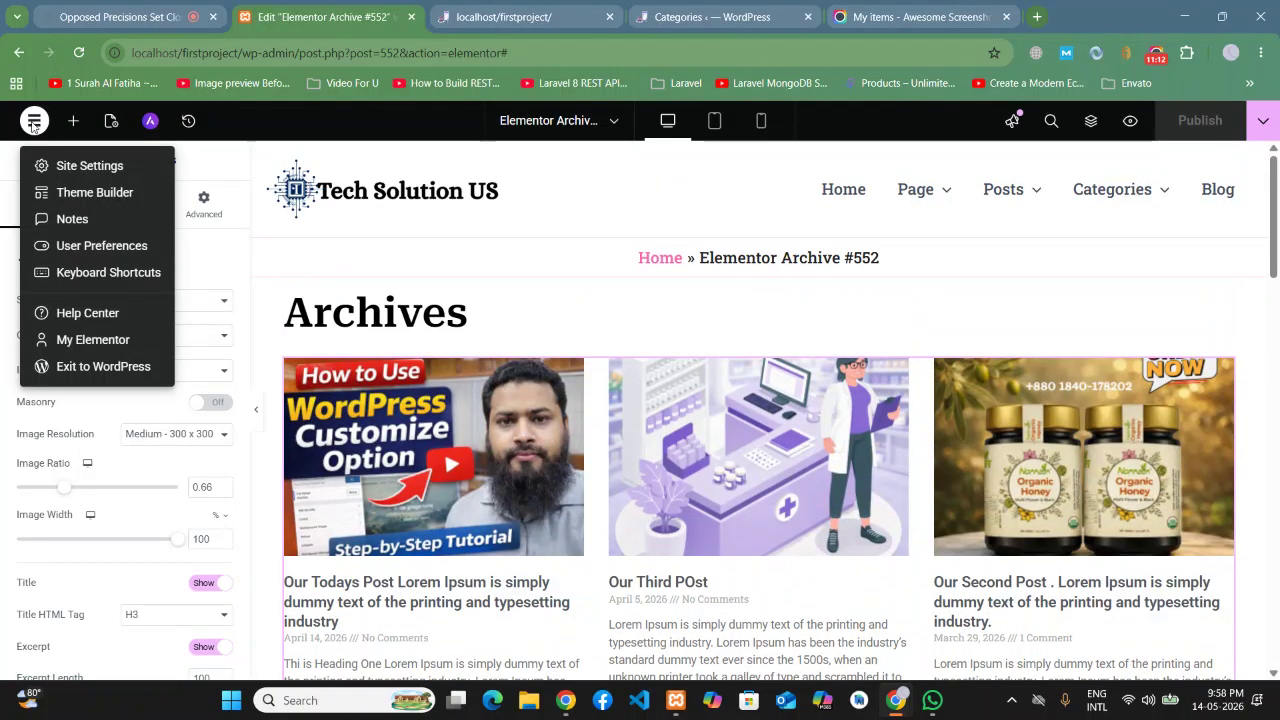
left_click(955, 12)
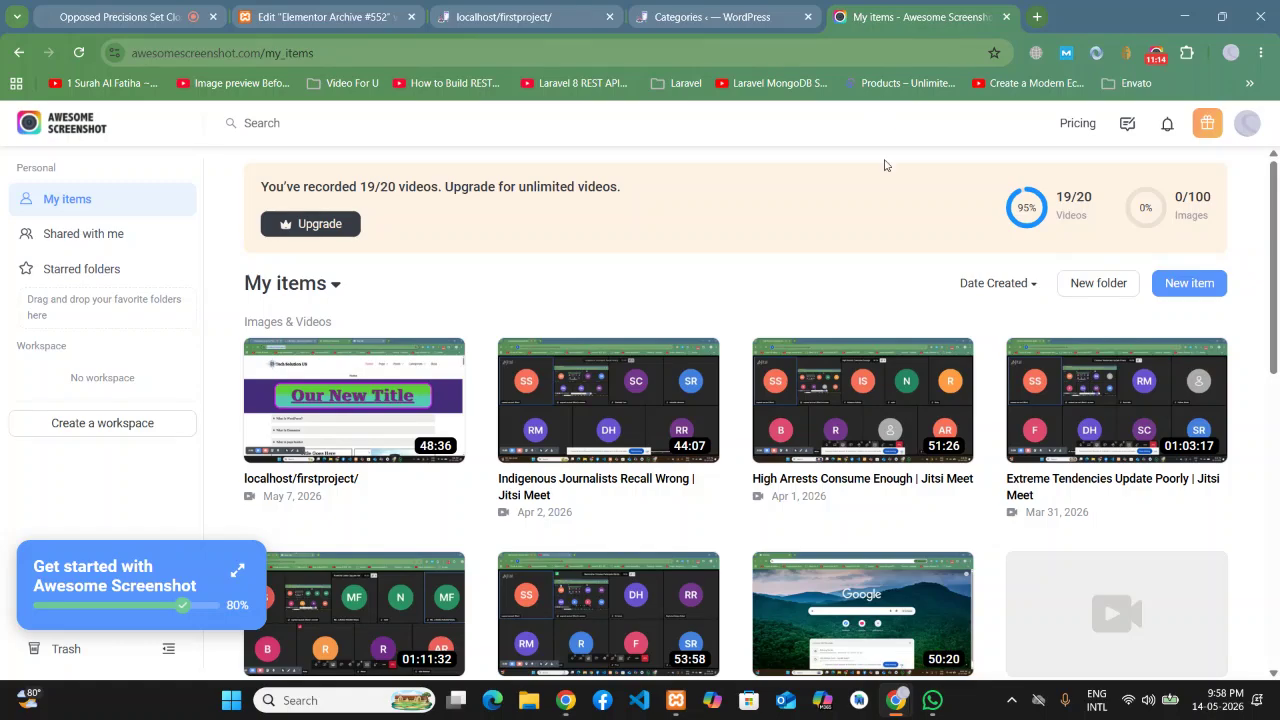
left_click(1155, 53)
key("ctrl+3")
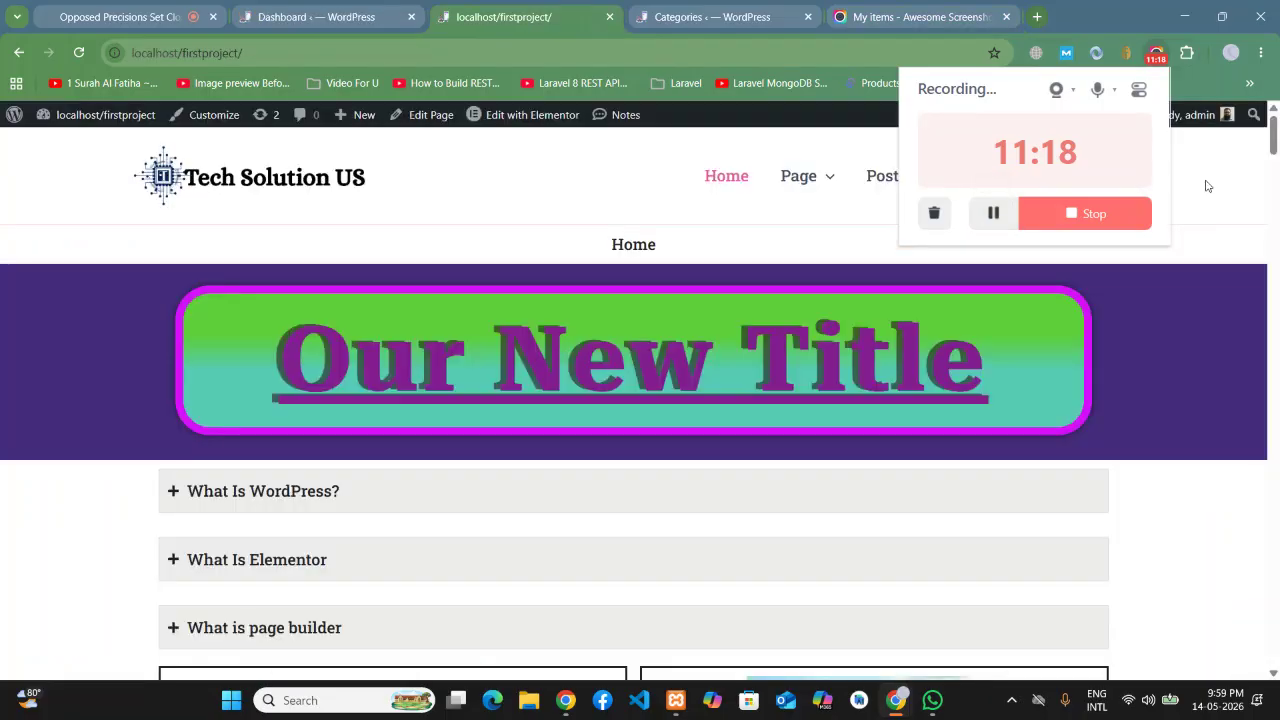
Step: Examine the existing footer area of the site's home page and return to the page start
scroll(1274, 237, "down", 20)
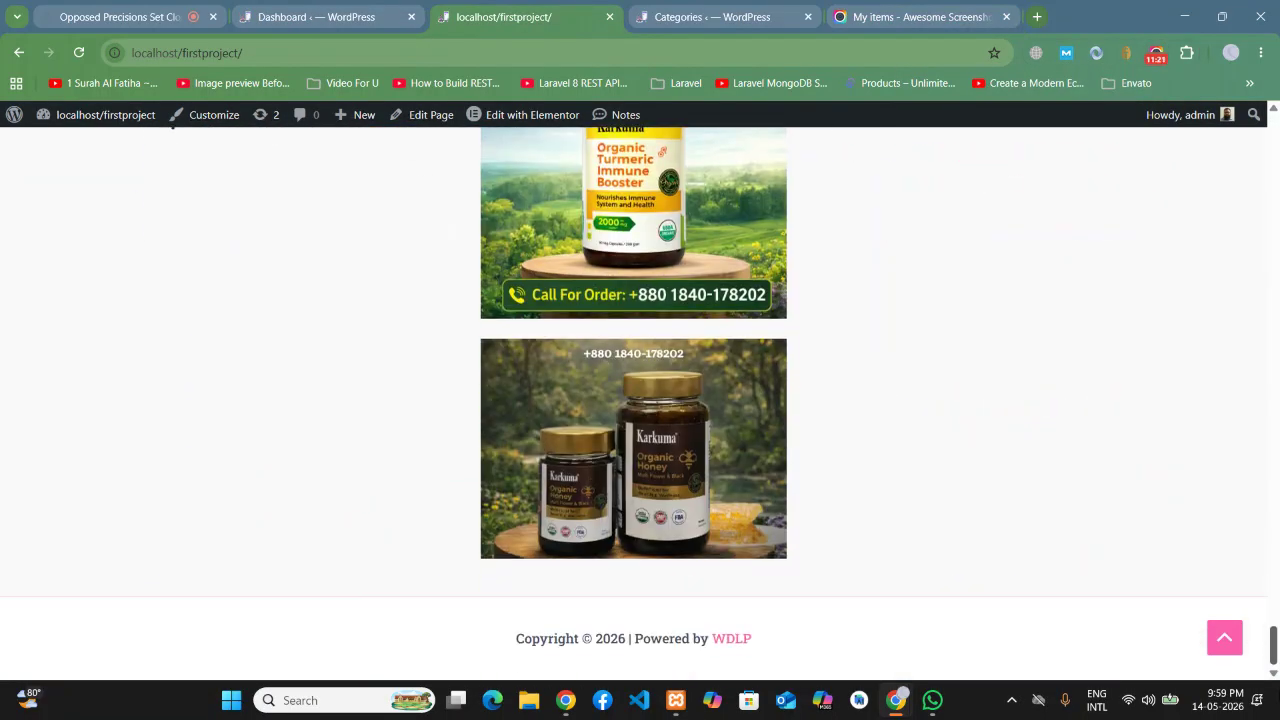
scroll(633, 400, "up", 5)
scroll(633, 400, "down", 5)
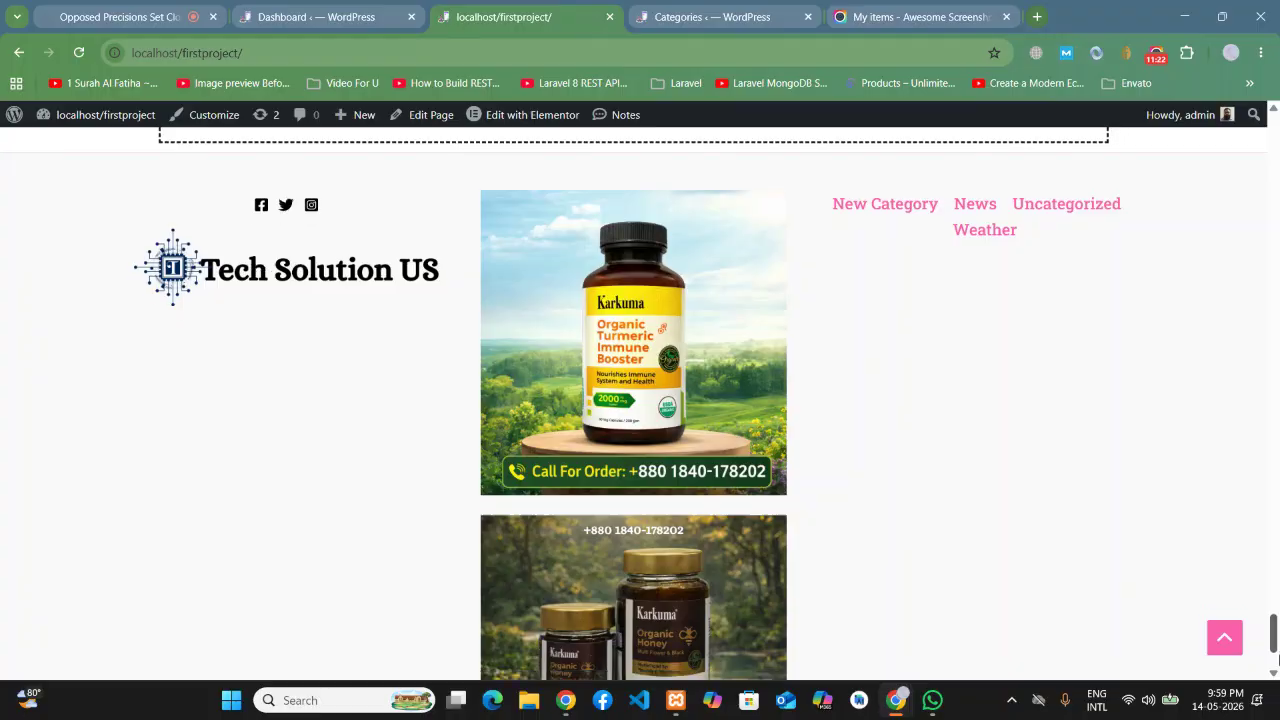
key("Home")
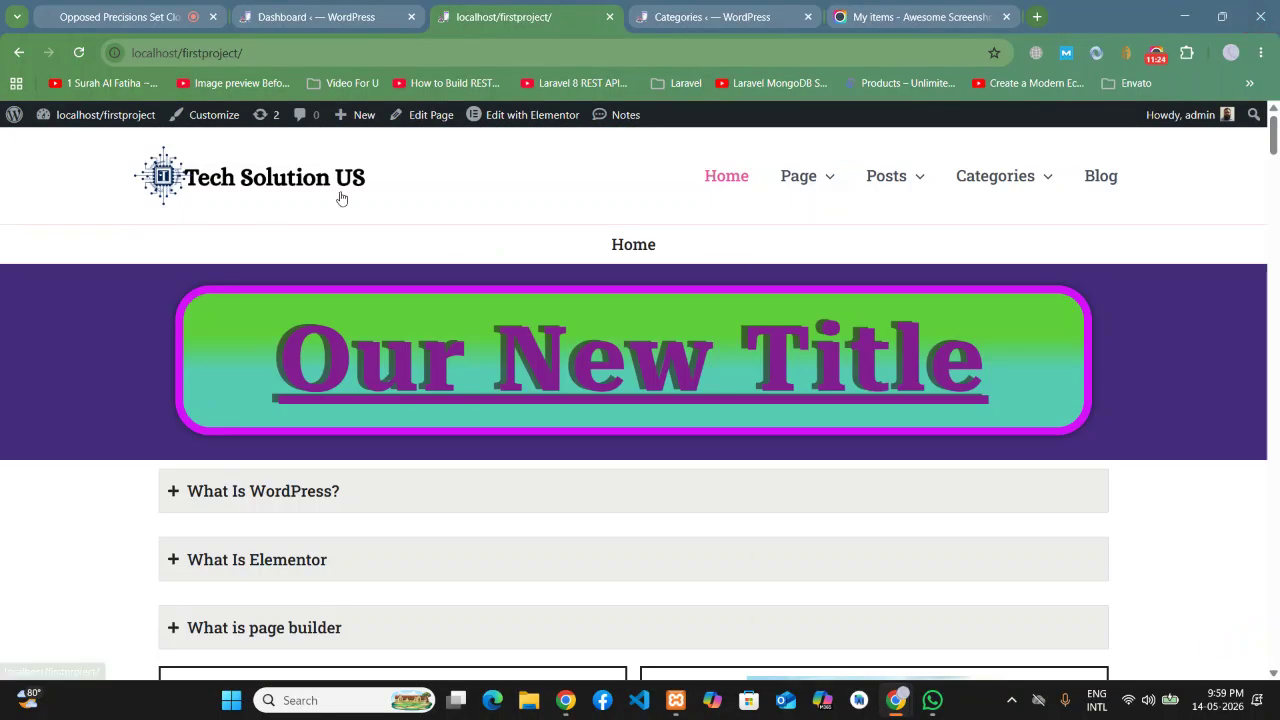
Step: Open Elementor's Theme Builder from the WordPress dashboard and create a new Footer template
left_click(322, 22)
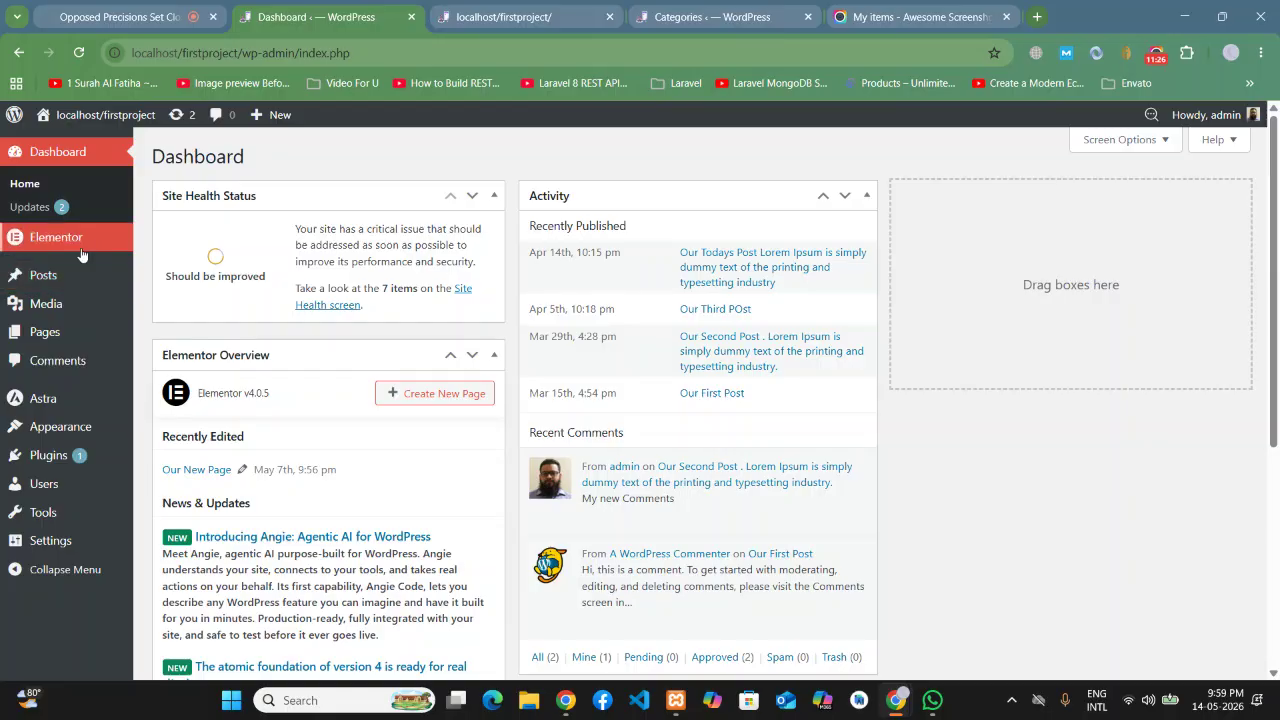
mouse_move(78, 245)
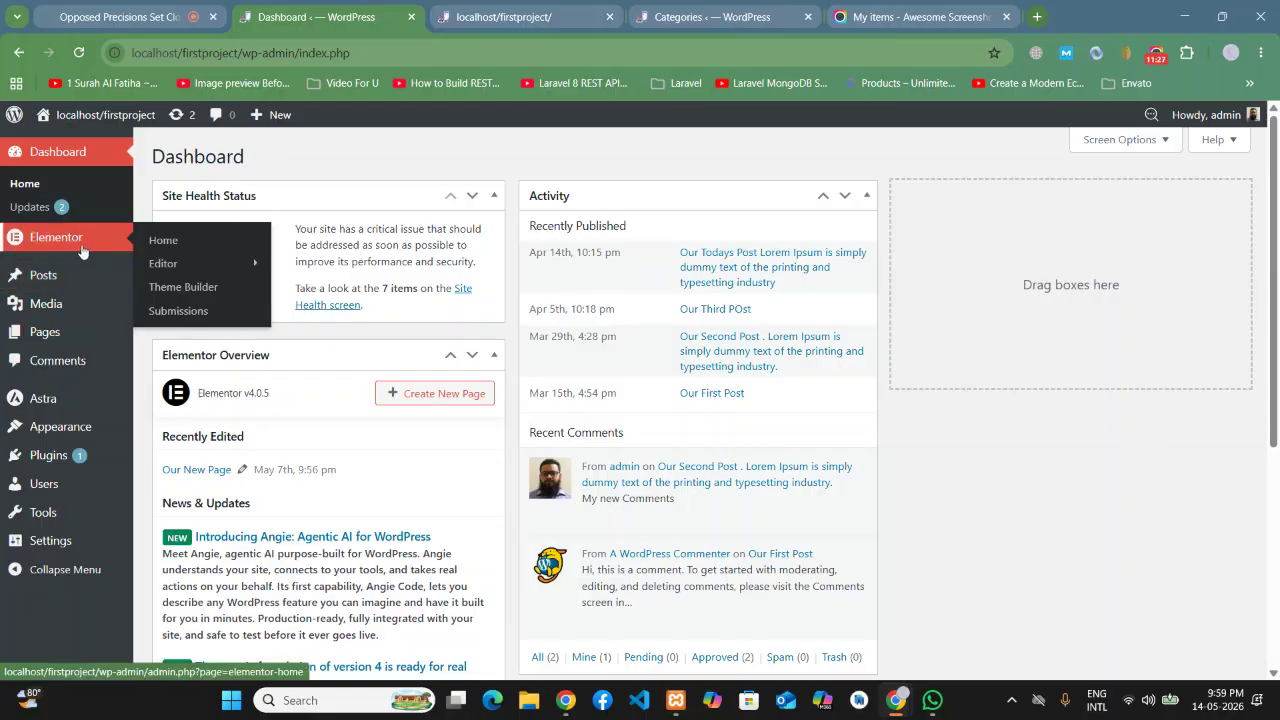
left_click(186, 297)
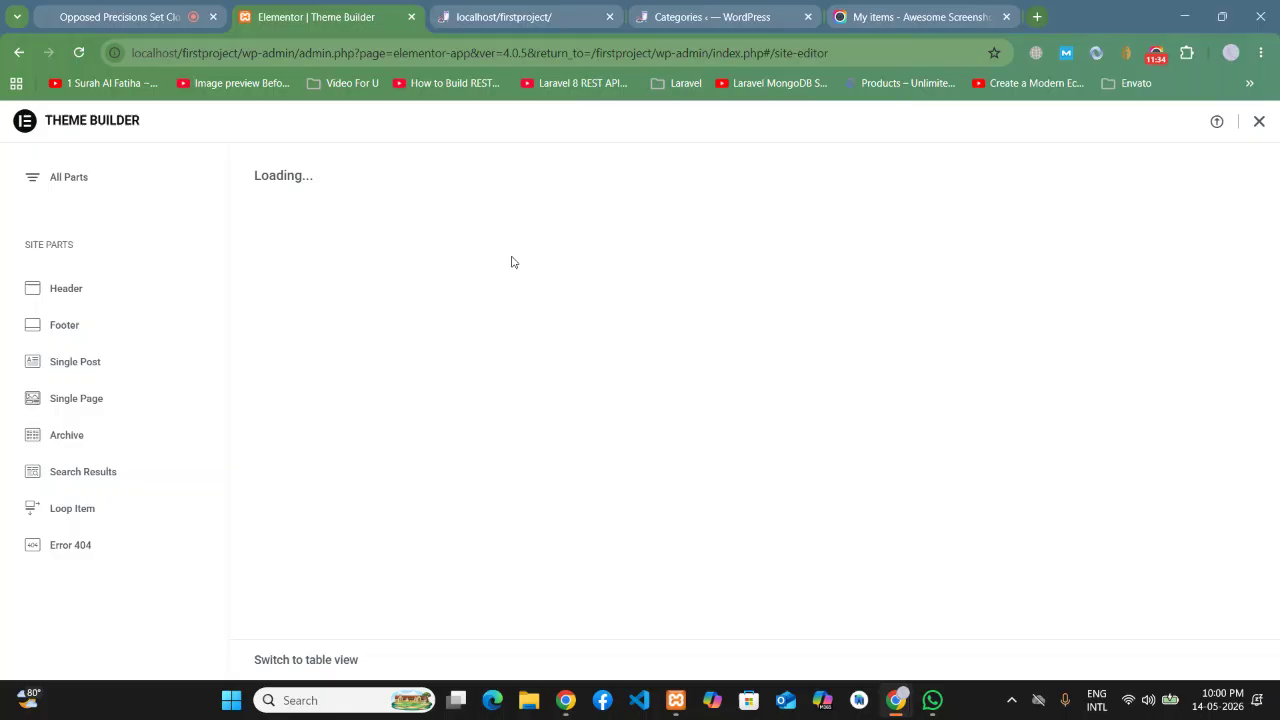
mouse_move(150, 333)
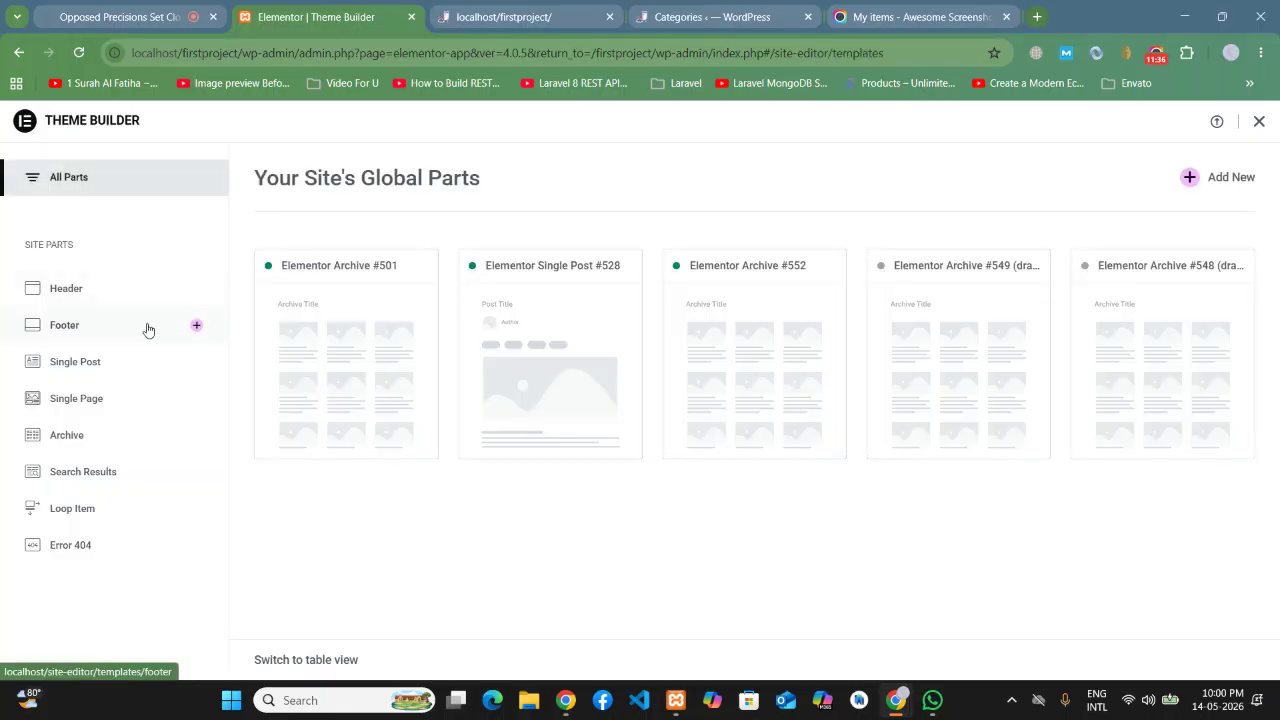
left_click(197, 328)
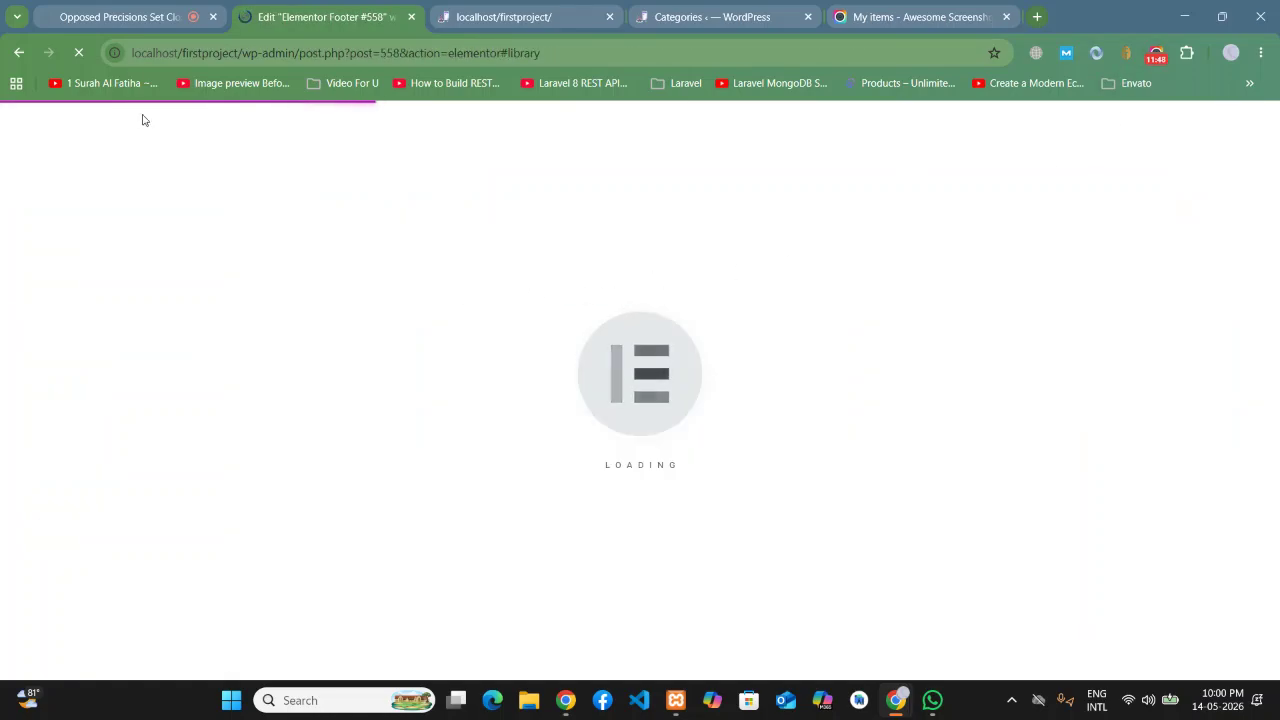
Step: Switch to the Jitsi Meet call, mute the participant whose microphone is on, and return to the Elementor footer editor
left_click(115, 16)
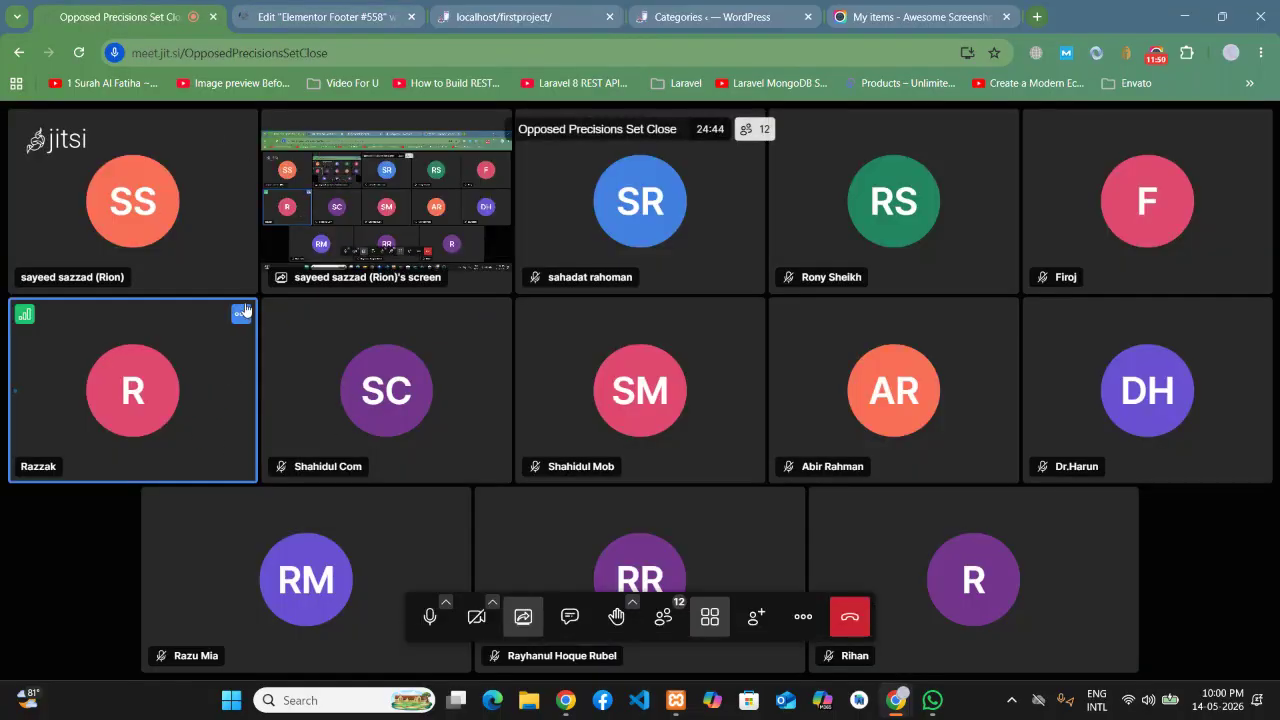
left_click(241, 313)
left_click(91, 334)
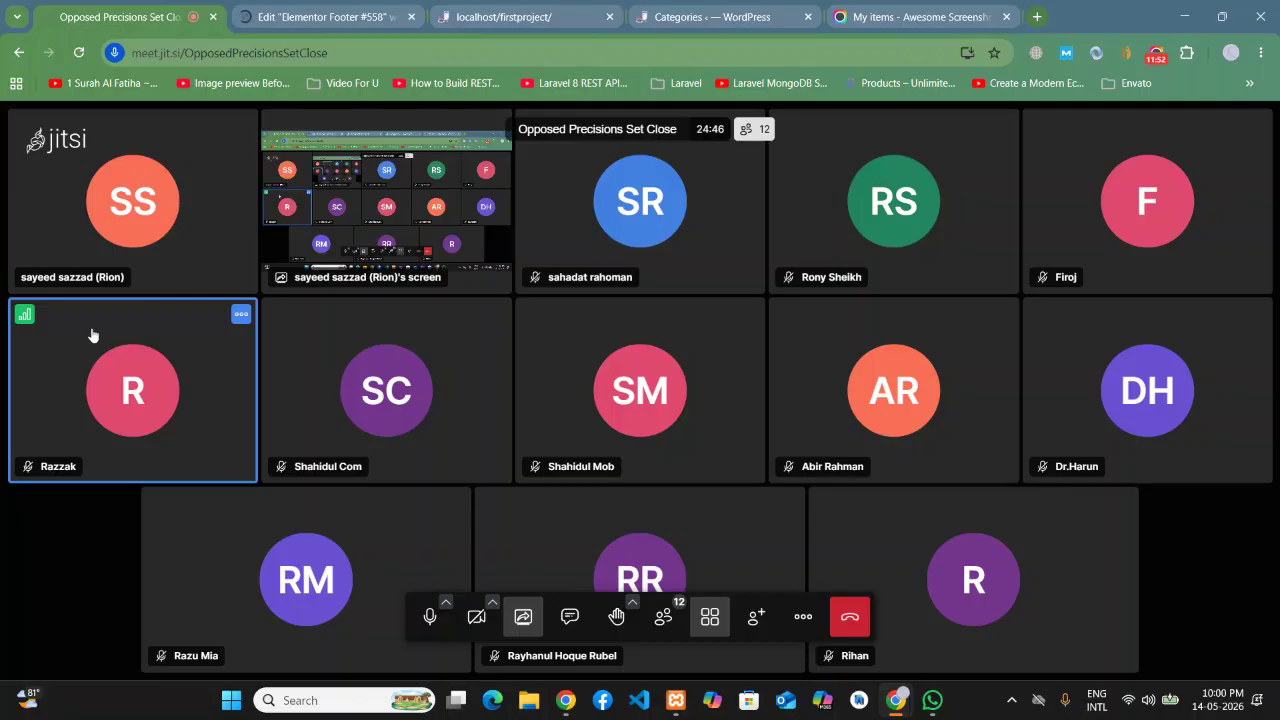
left_click(313, 6)
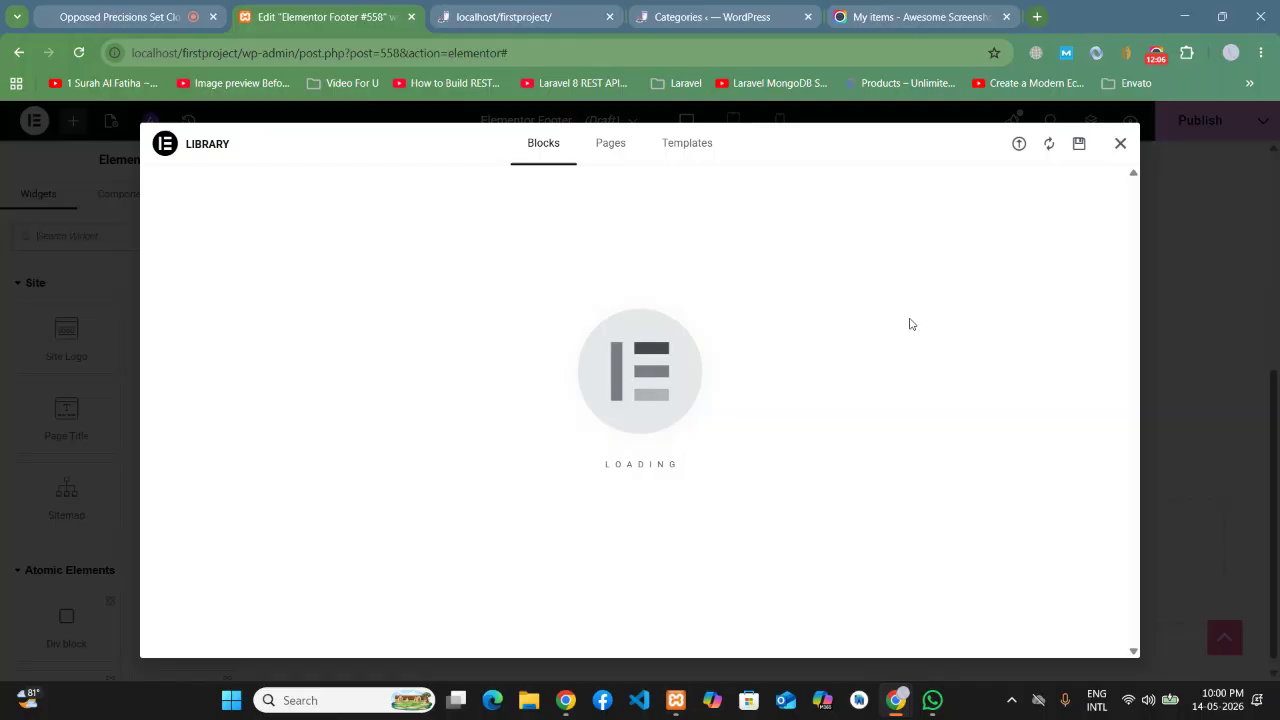
Step: Browse the template library's footer blocks, pages and site templates for a ready-made footer, and close the library
left_click(1119, 146)
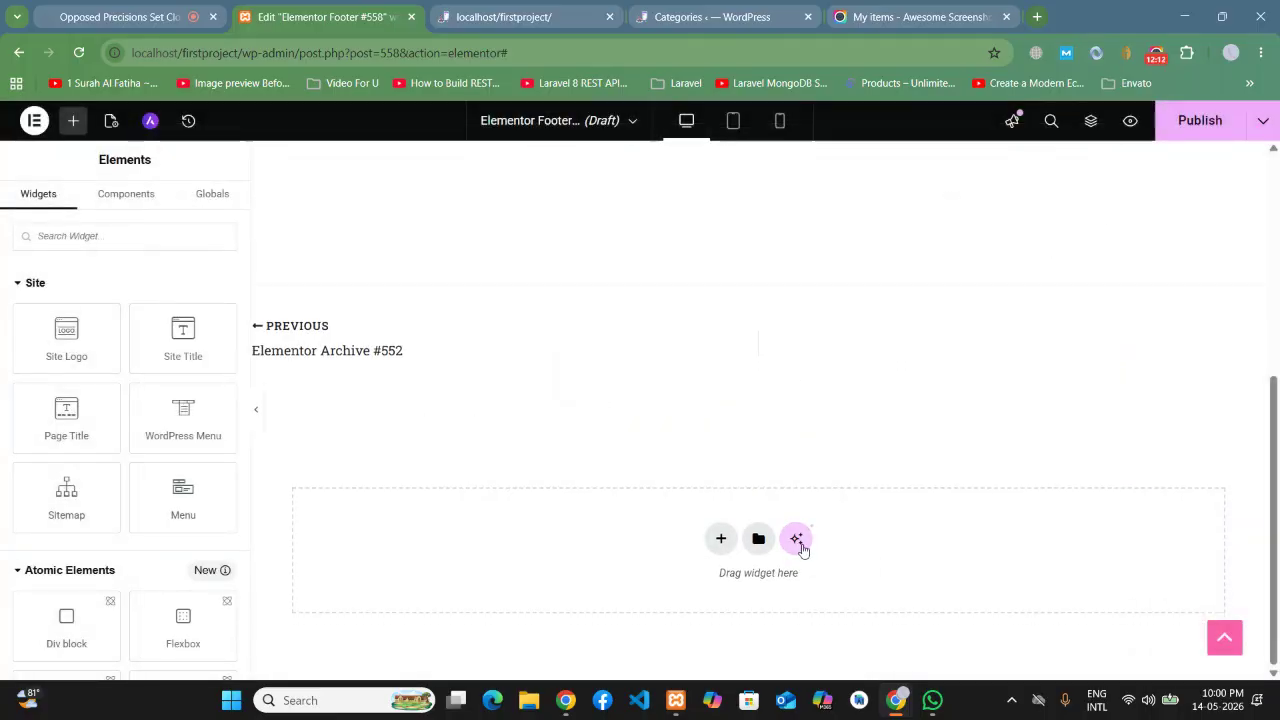
left_click(758, 538)
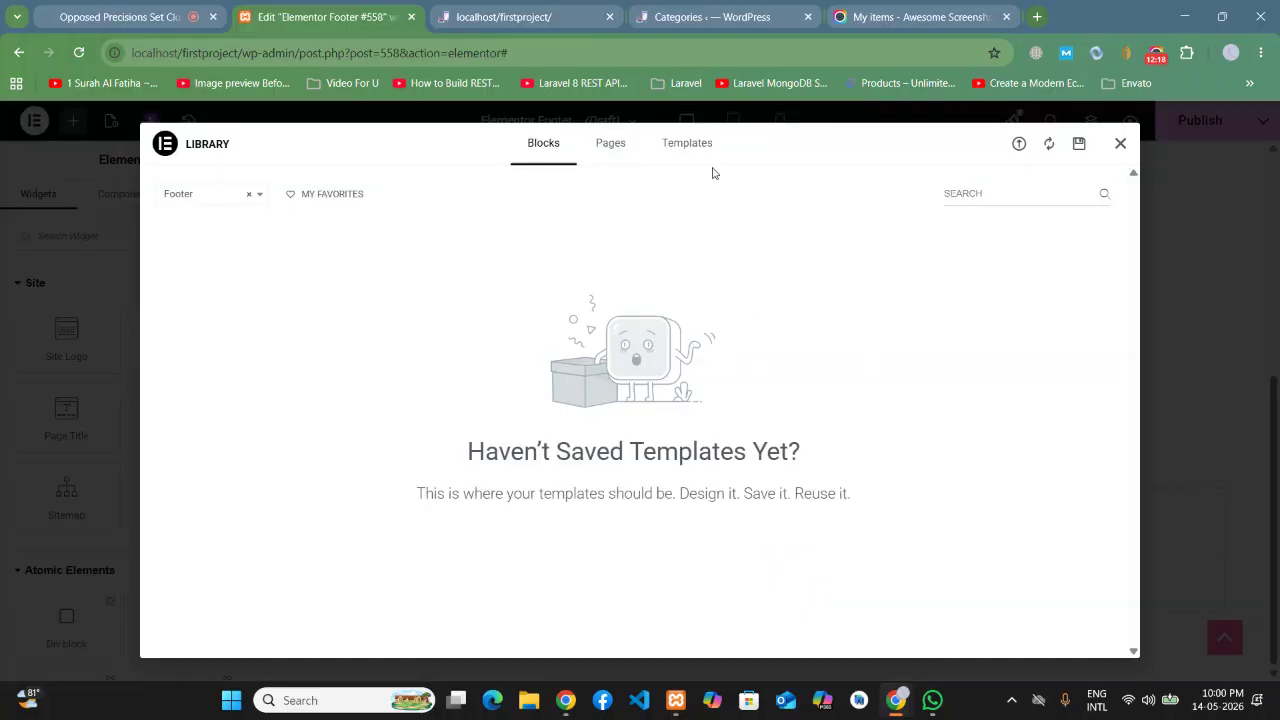
left_click(688, 148)
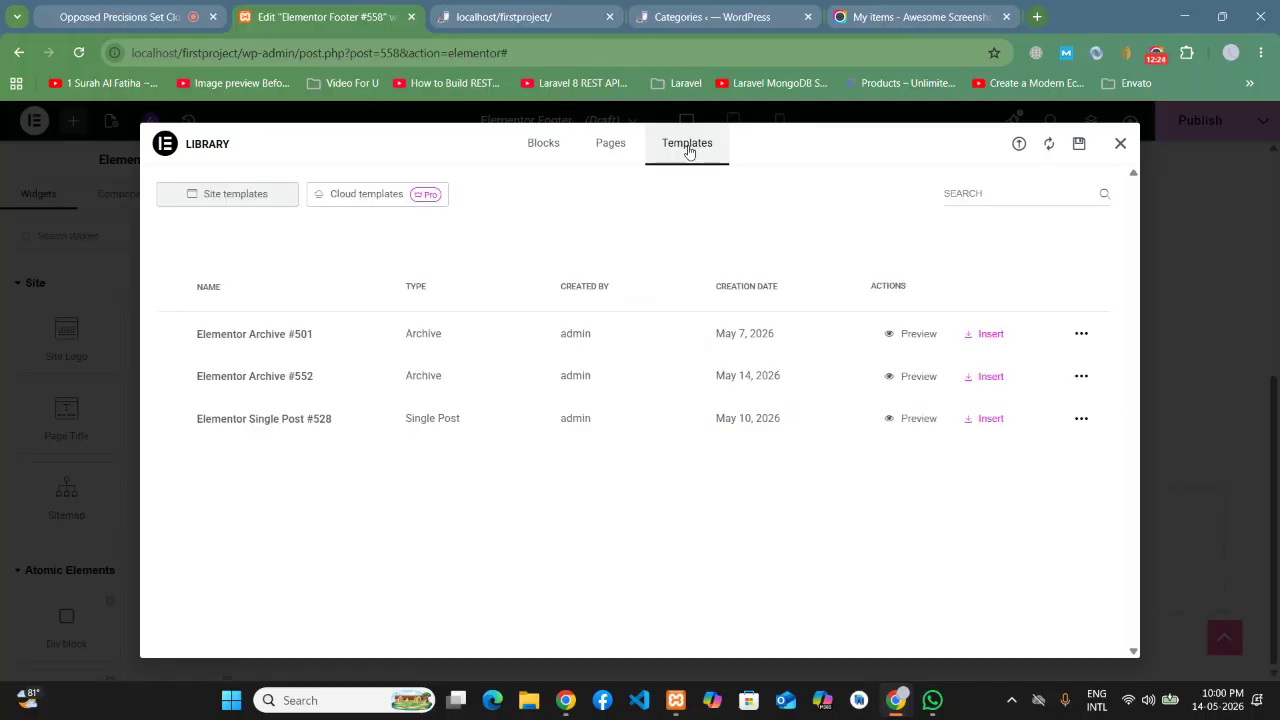
left_click(611, 148)
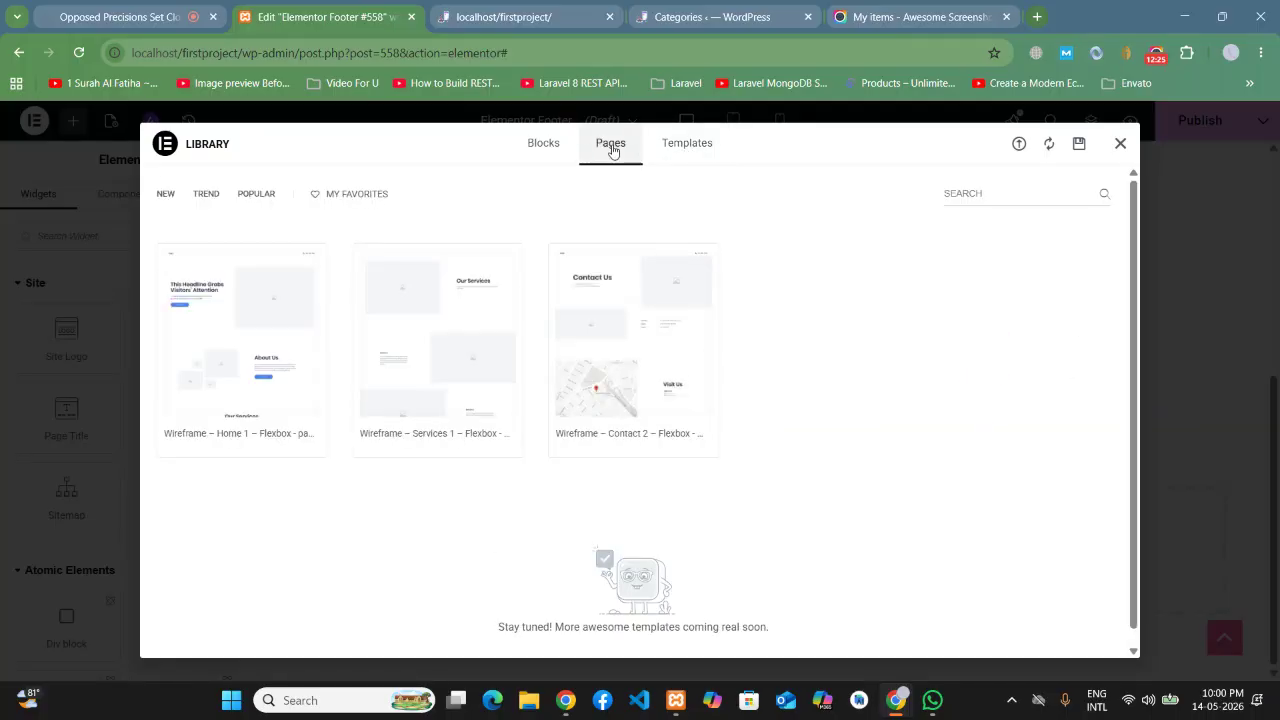
left_click(533, 155)
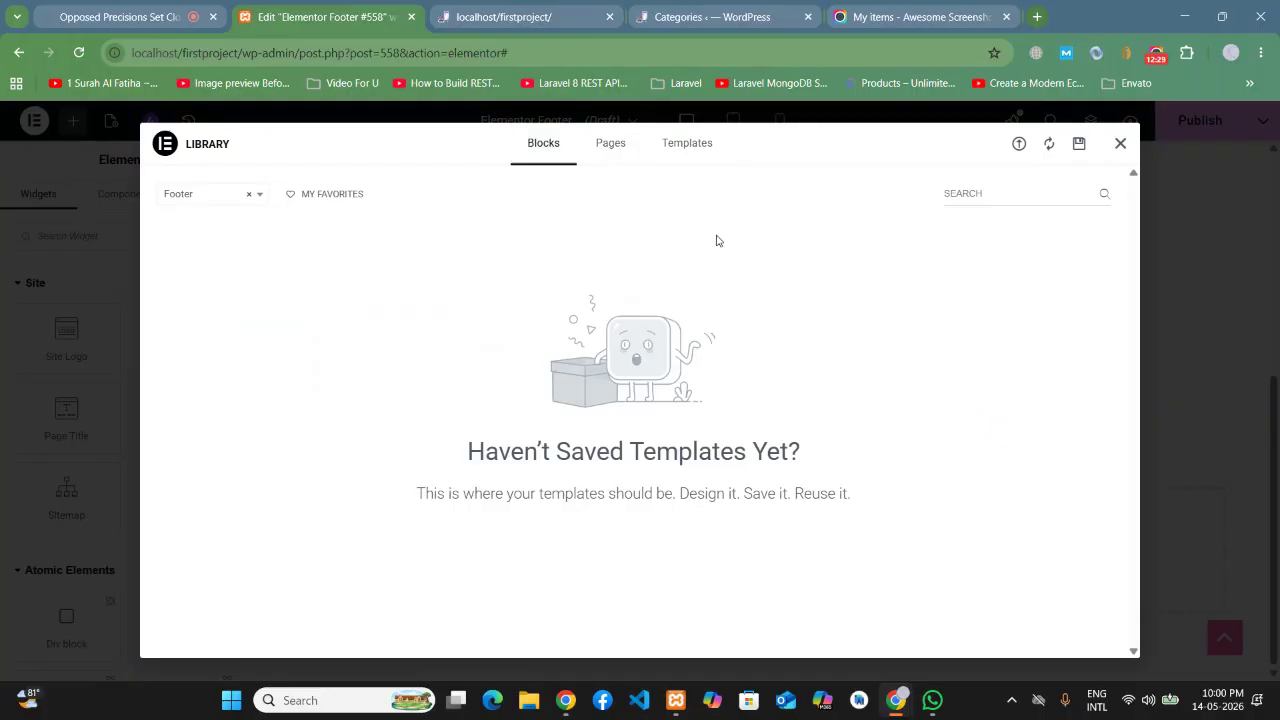
left_click(600, 154)
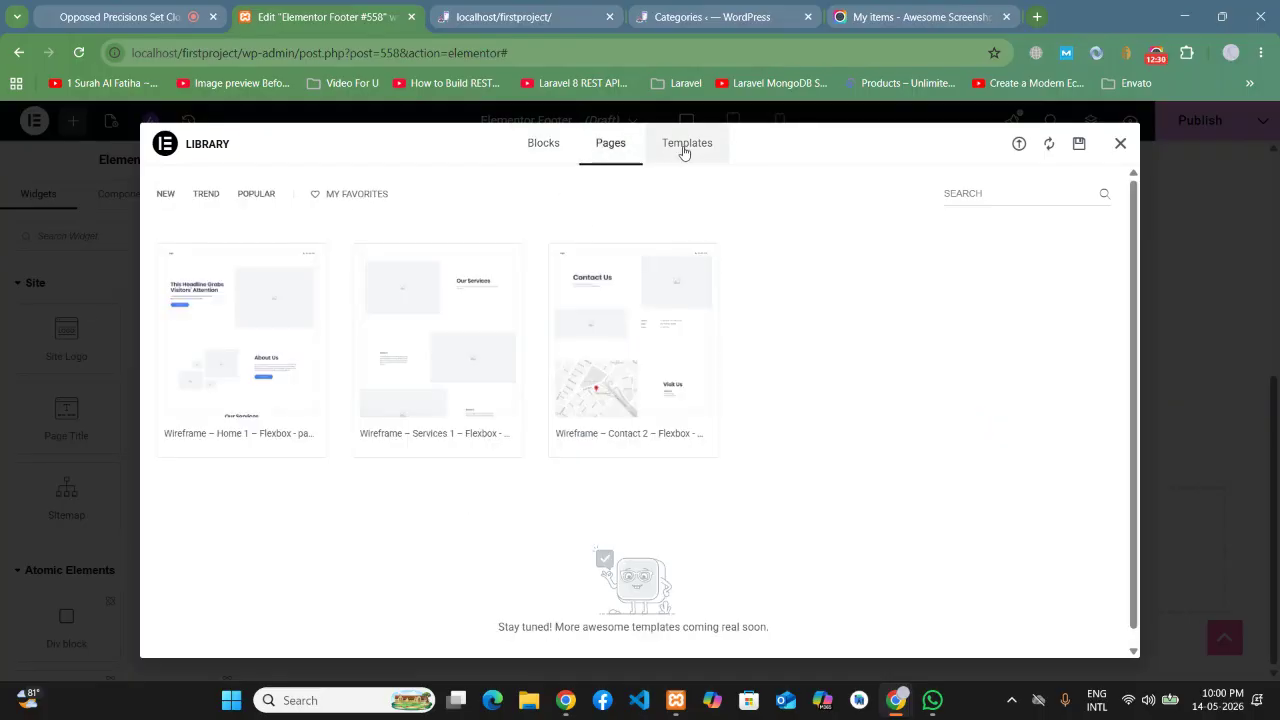
left_click(686, 150)
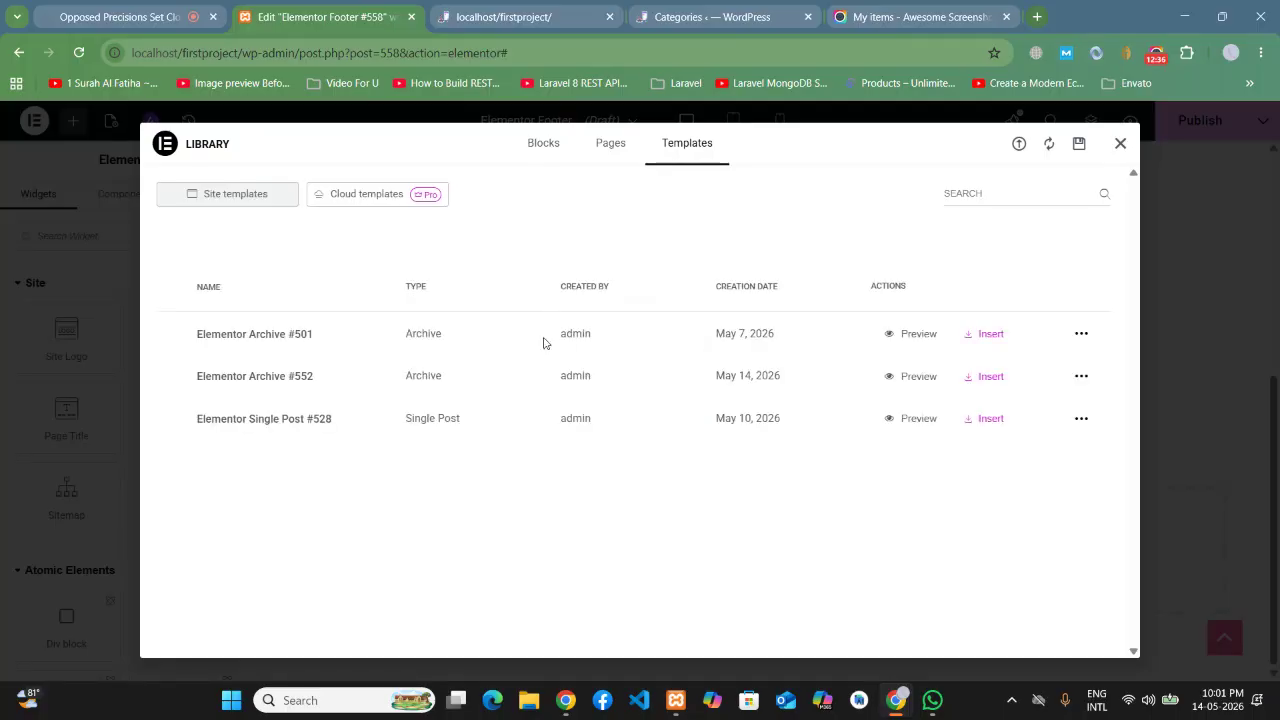
left_click(605, 145)
left_click(533, 148)
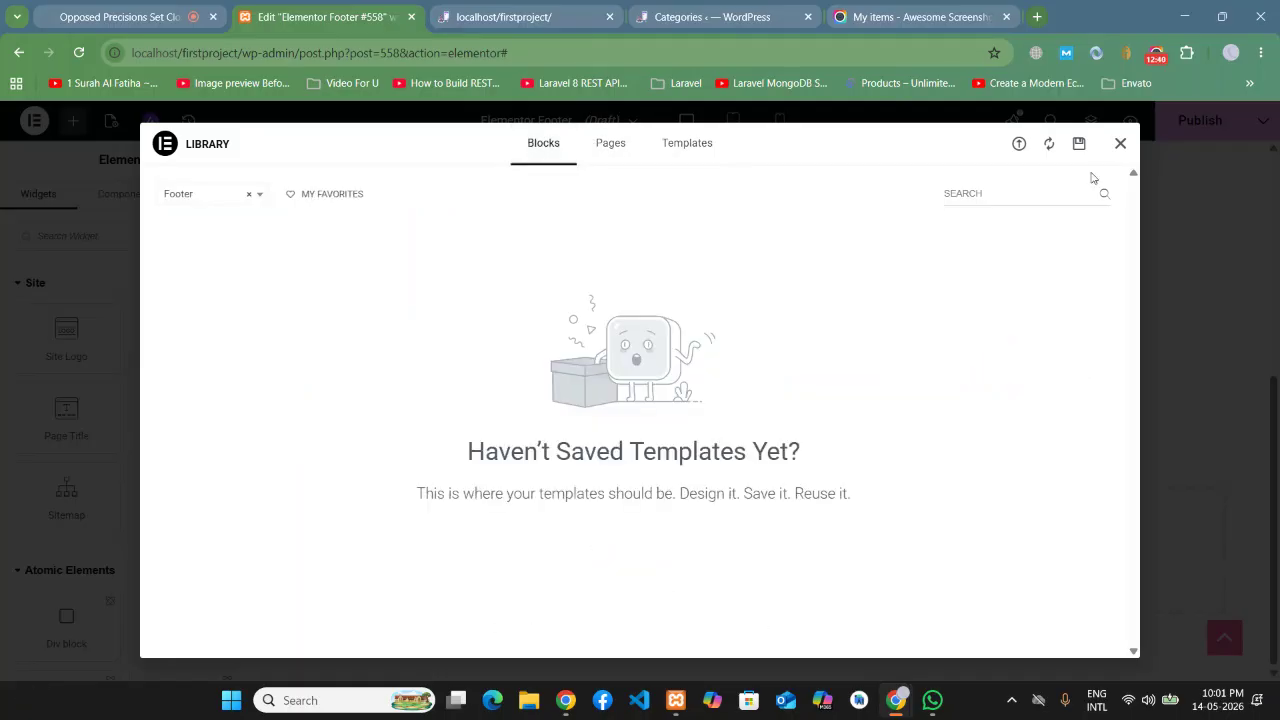
left_click(1121, 145)
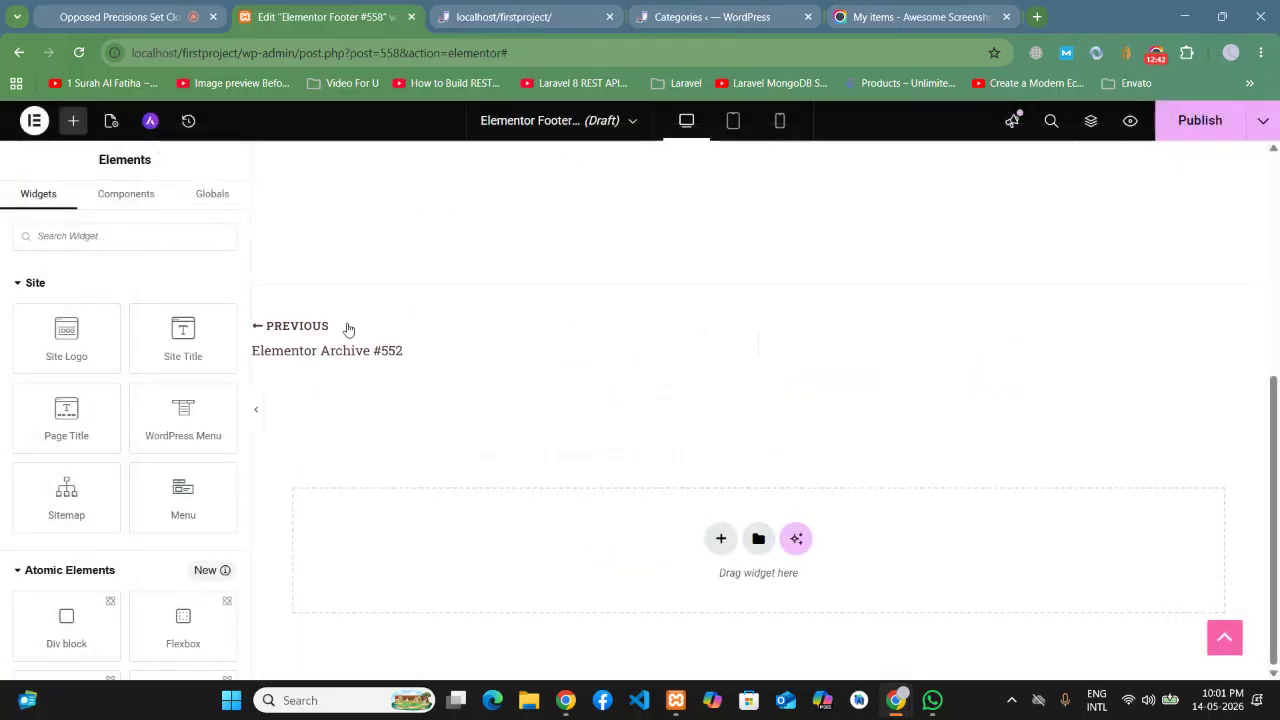
Step: Add a Flexbox container with two equal columns to the footer template
left_click(721, 539)
left_click(702, 590)
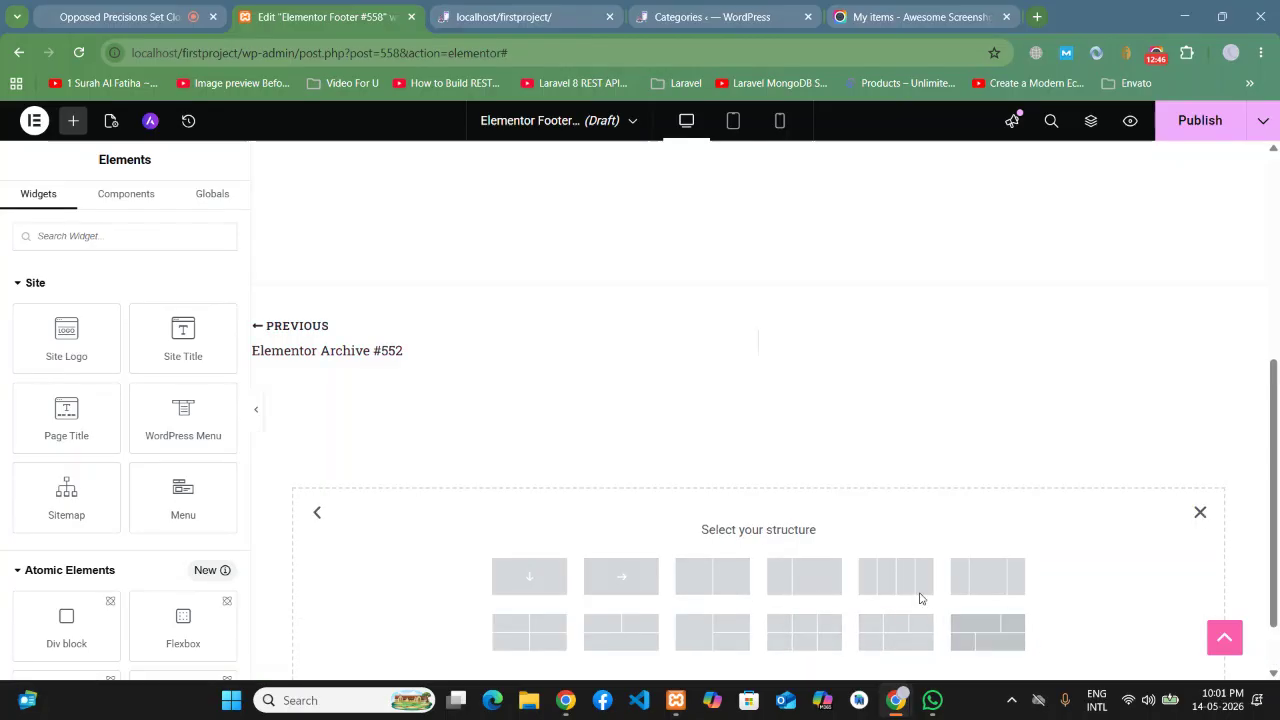
left_click(716, 580)
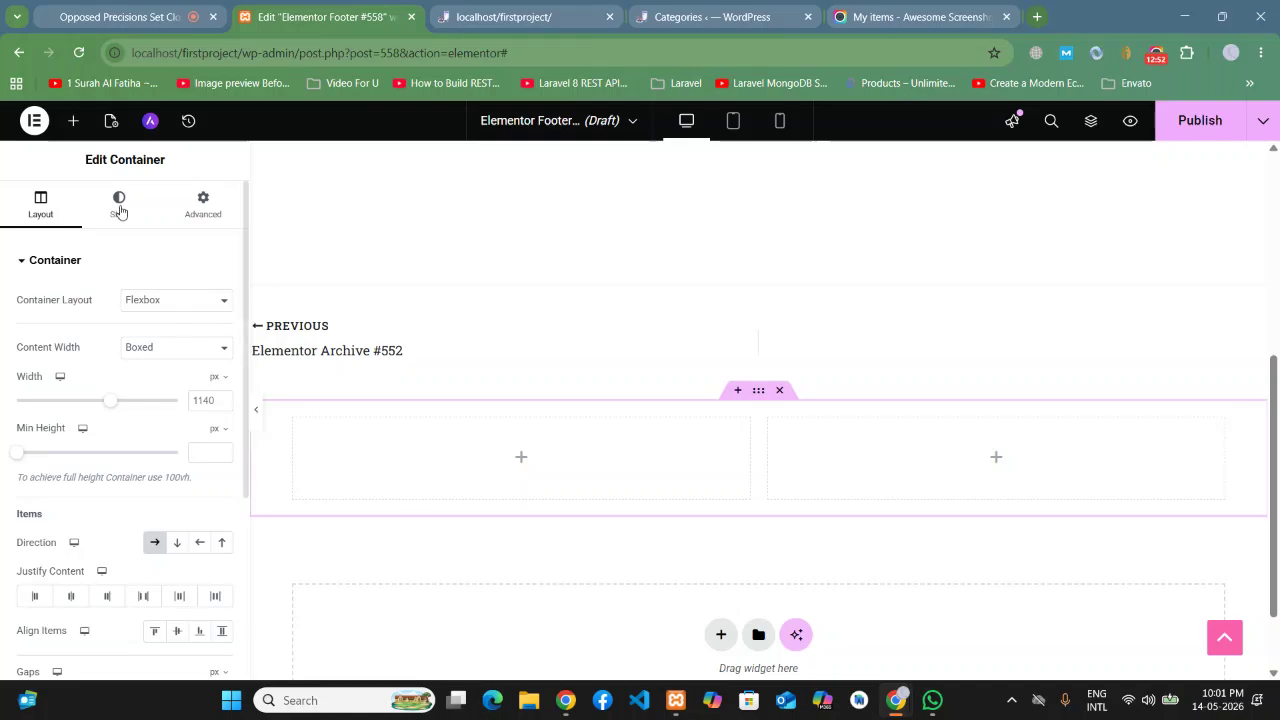
Step: Search the widgets for "image" and place an Image widget in the footer container's first column
left_click(73, 120)
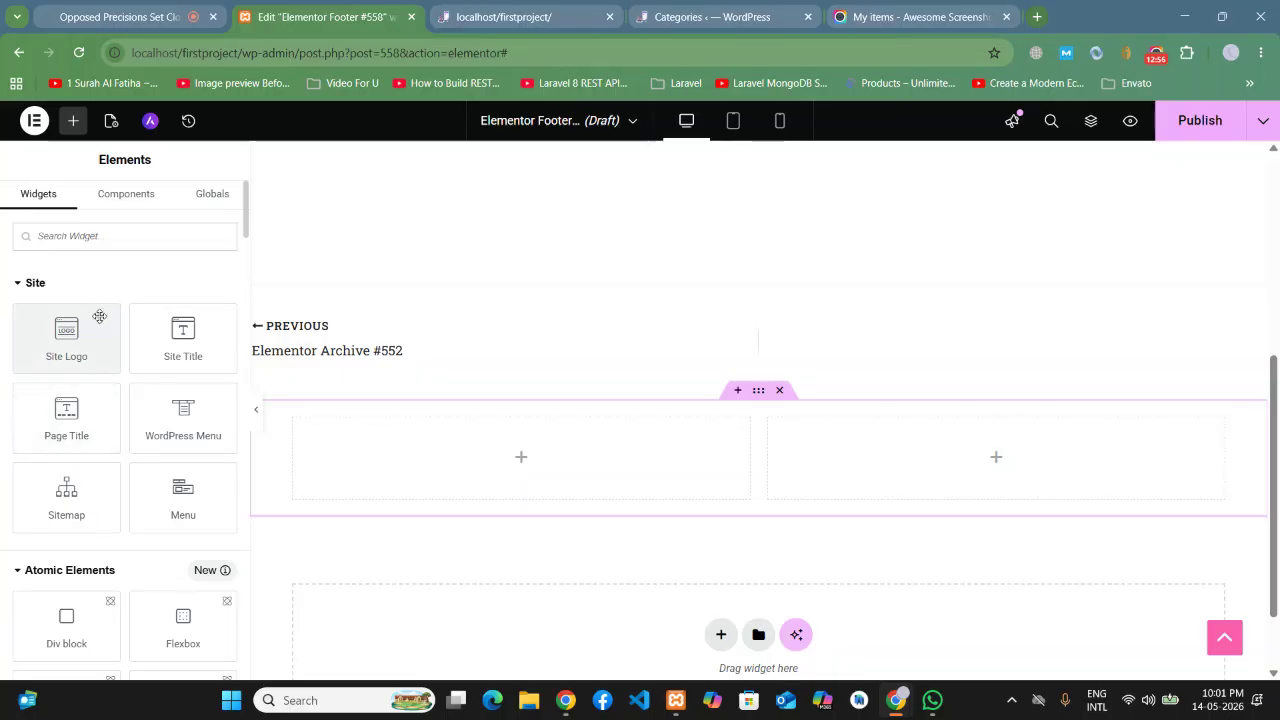
left_click(83, 234)
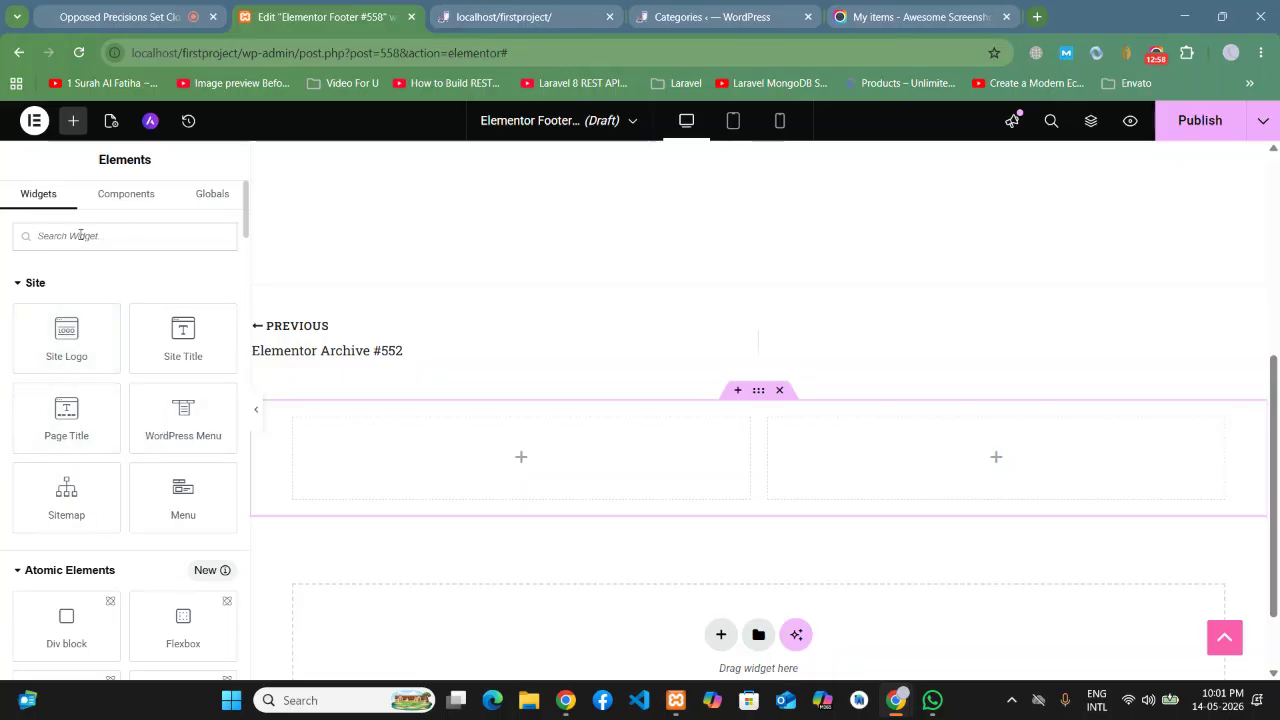
type("image")
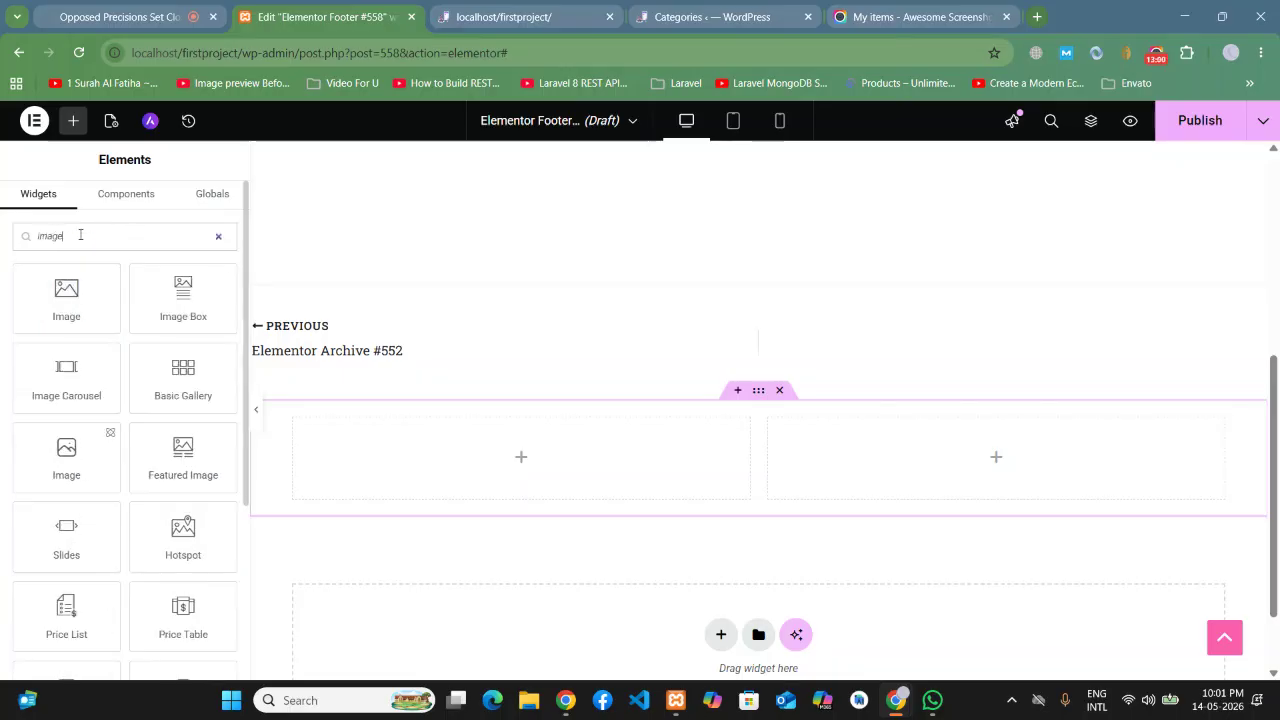
left_click_drag(70, 292, 452, 467)
Step: Set the footer image to the logo Tech-Solution-Us-1080-x-300-px.png from the media library and go back to the widget list
left_click(147, 372)
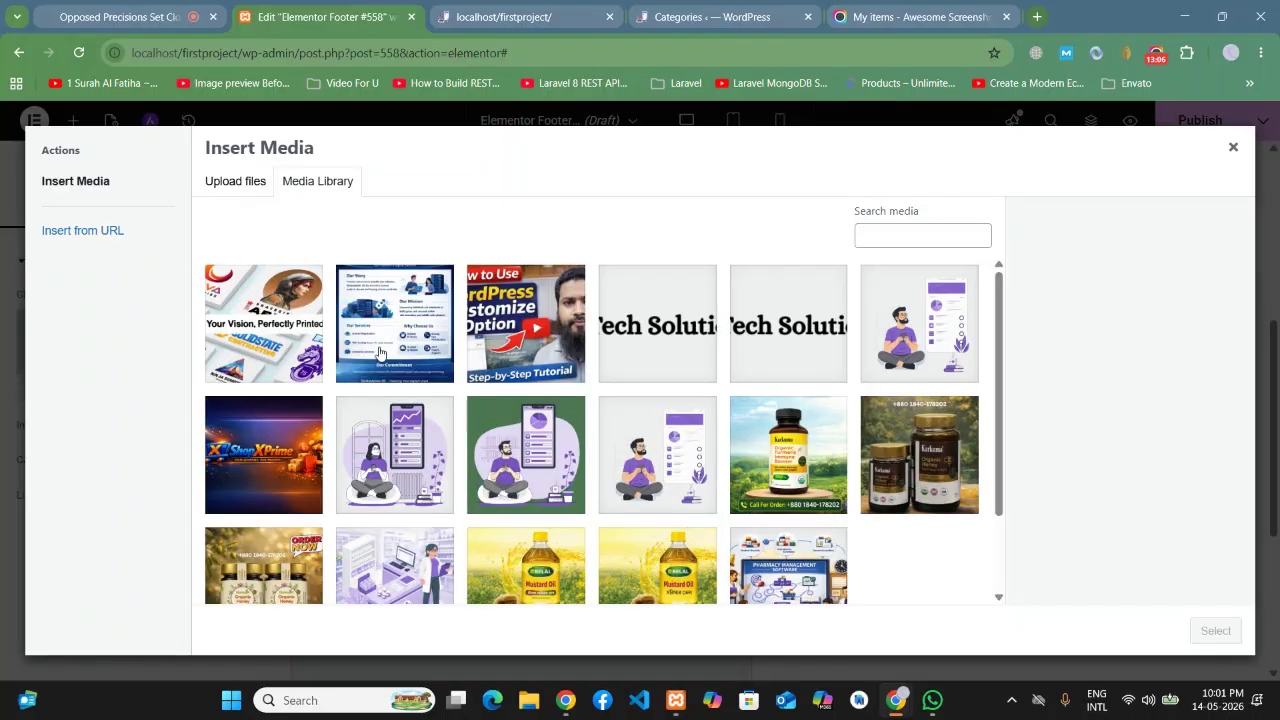
scroll(594, 494, "down", 2)
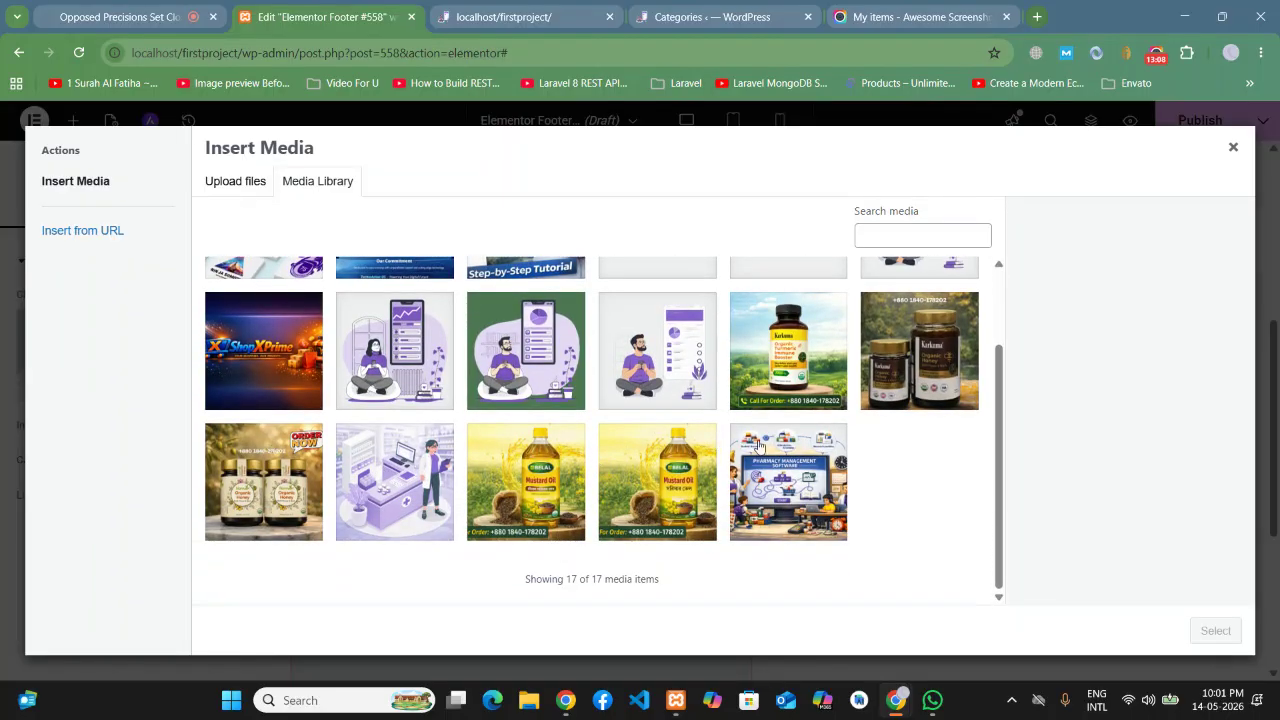
scroll(787, 450, "up", 1)
scroll(846, 455, "down", 1)
scroll(906, 491, "up", 2)
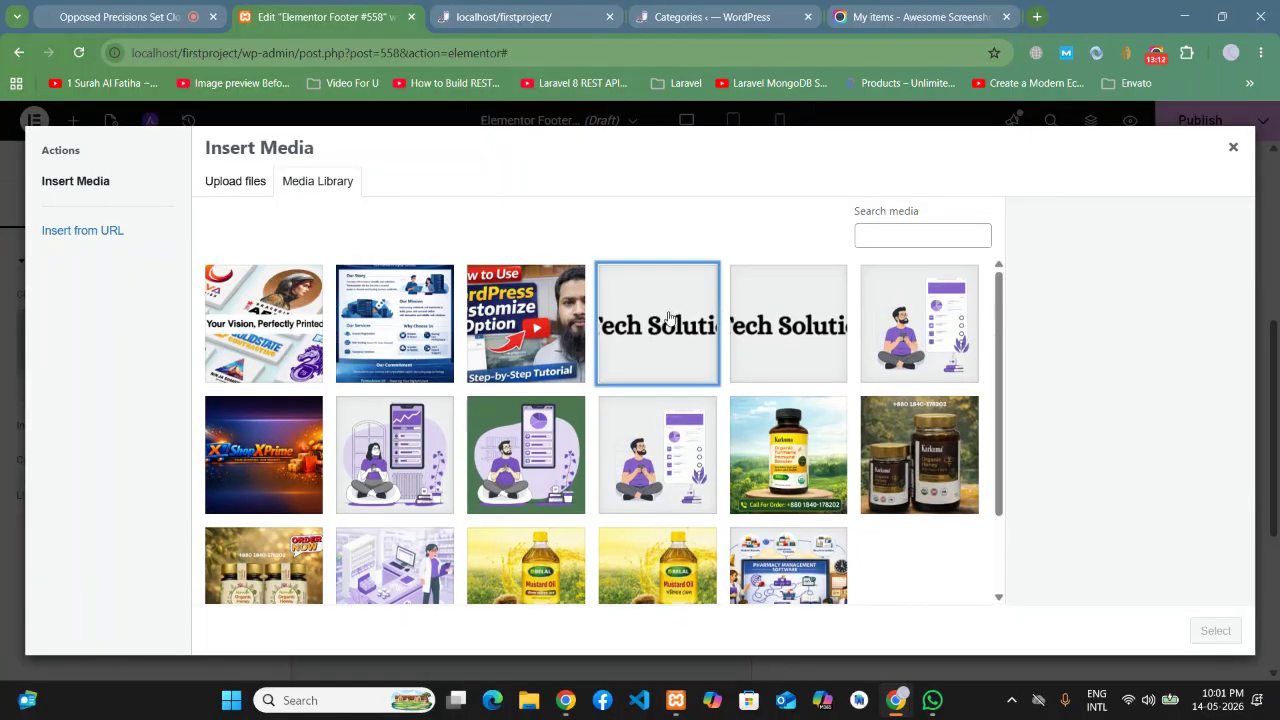
left_click(670, 318)
left_click(781, 340)
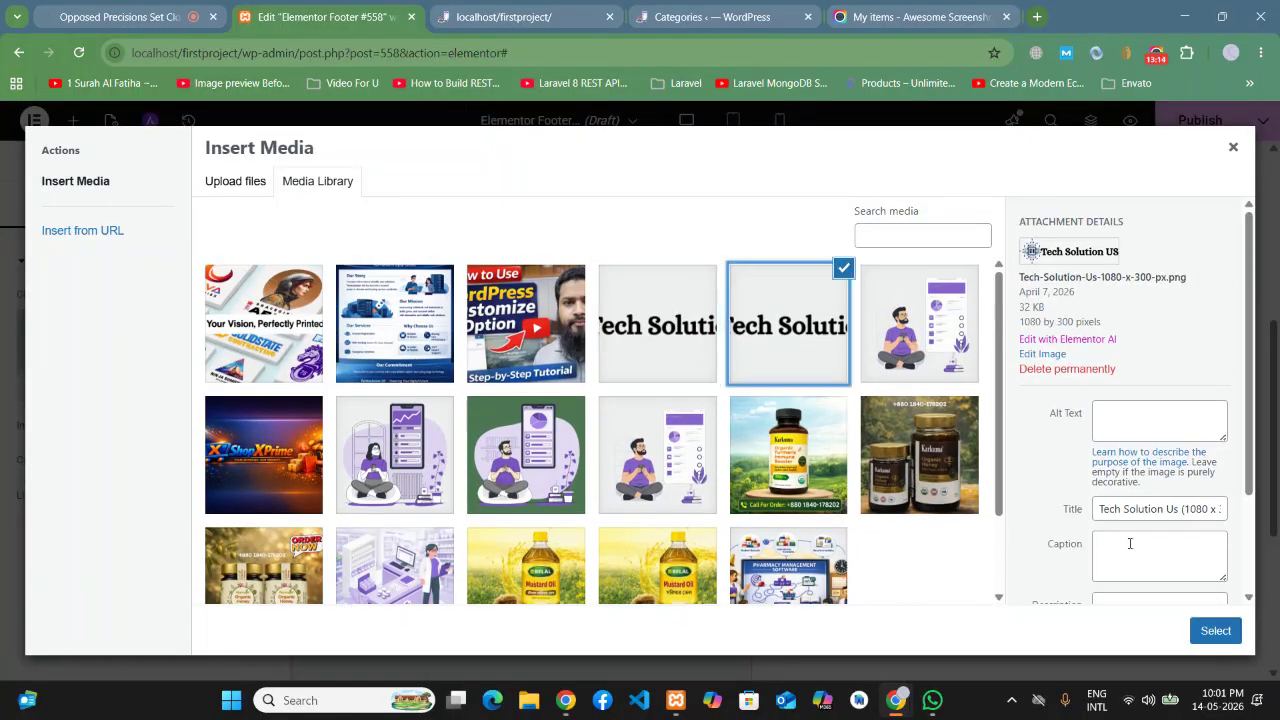
left_click(1216, 631)
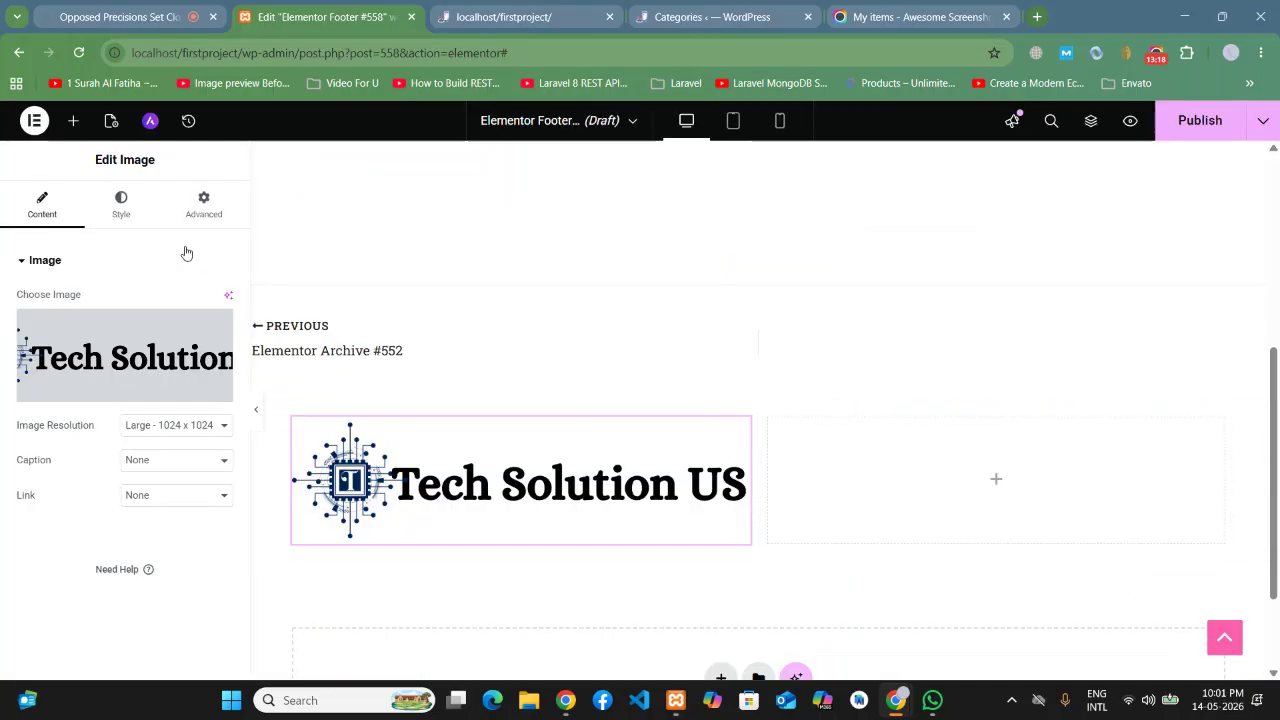
left_click(73, 120)
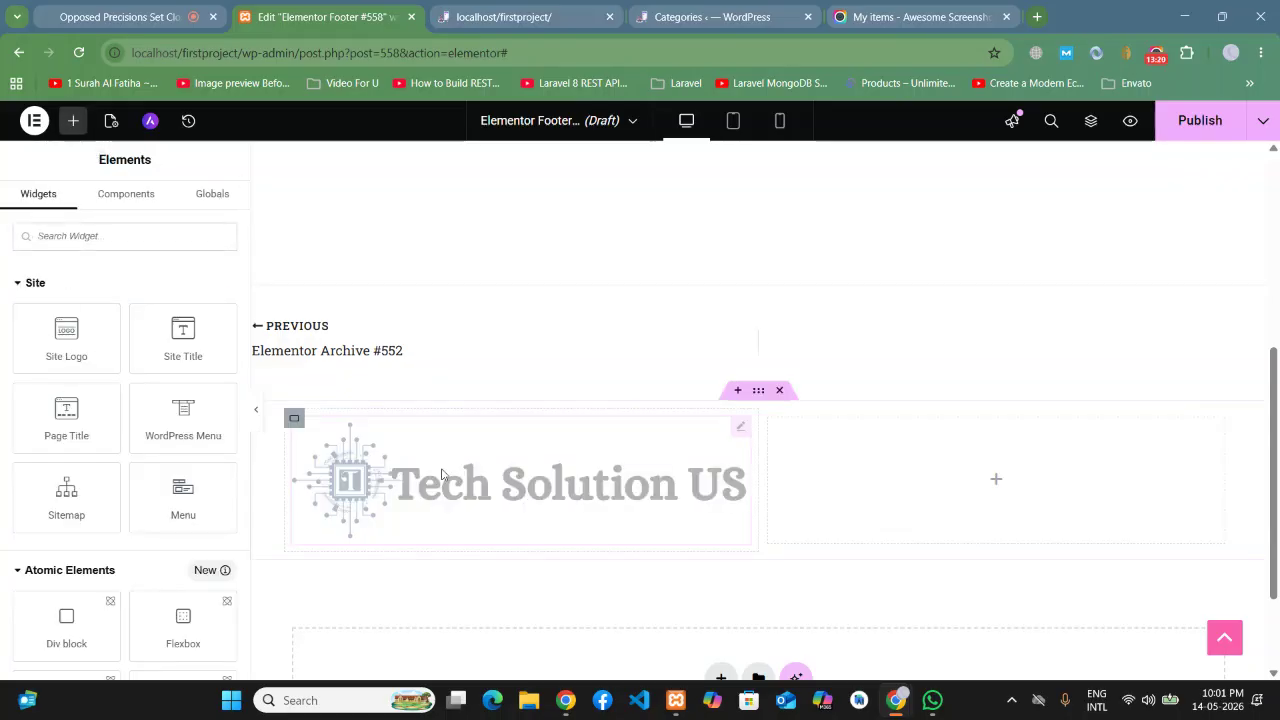
Step: Duplicate the footer's logo column and, searching the widgets for "posts", add a Posts widget to the copy
right_click(303, 425)
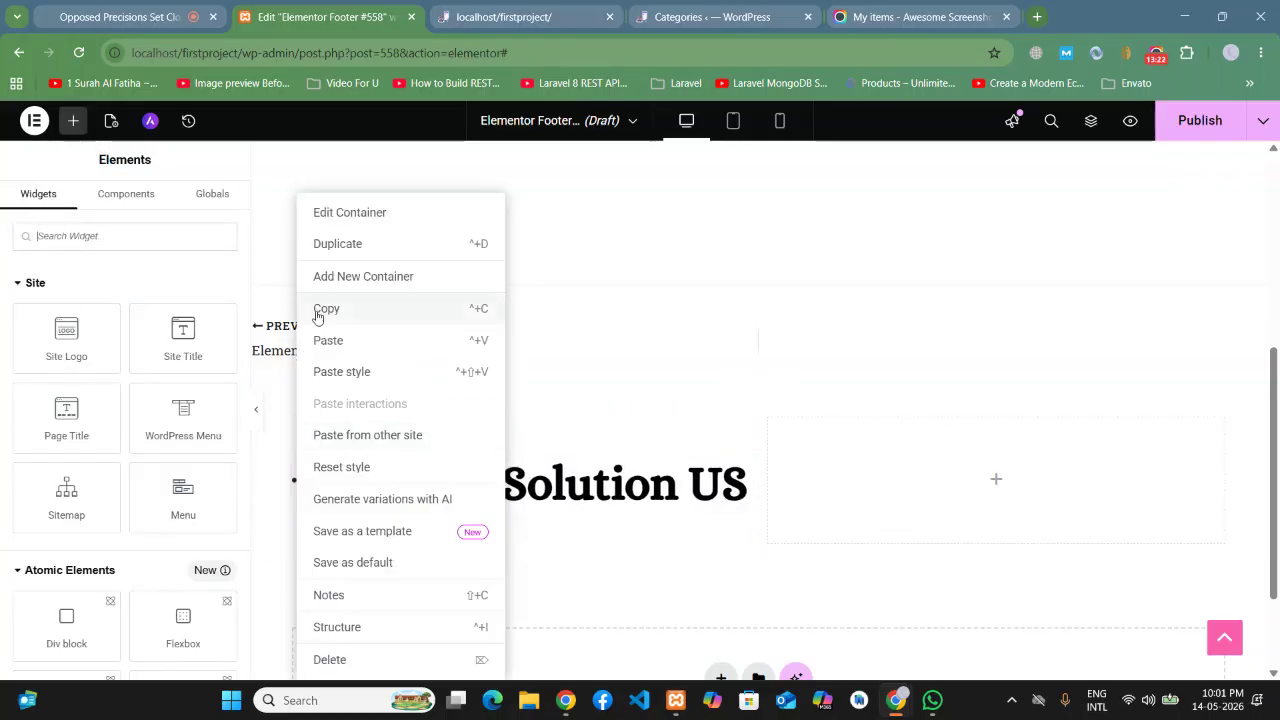
left_click(322, 245)
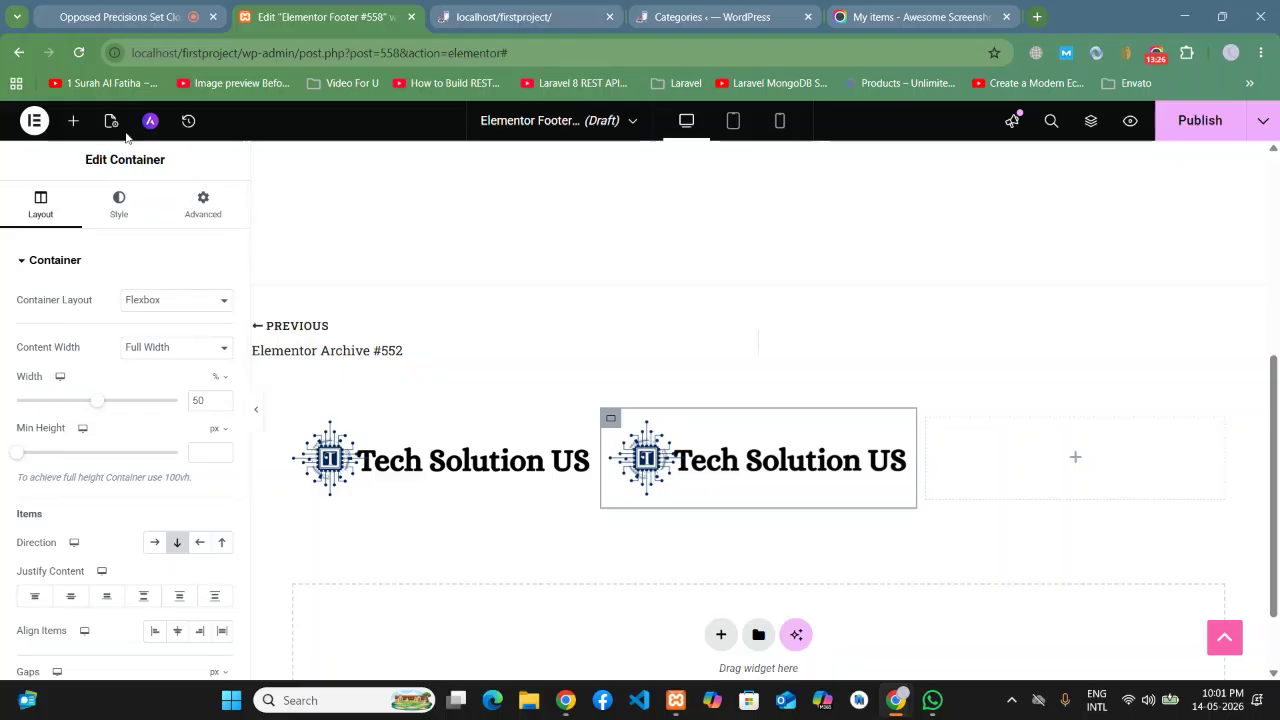
left_click(73, 120)
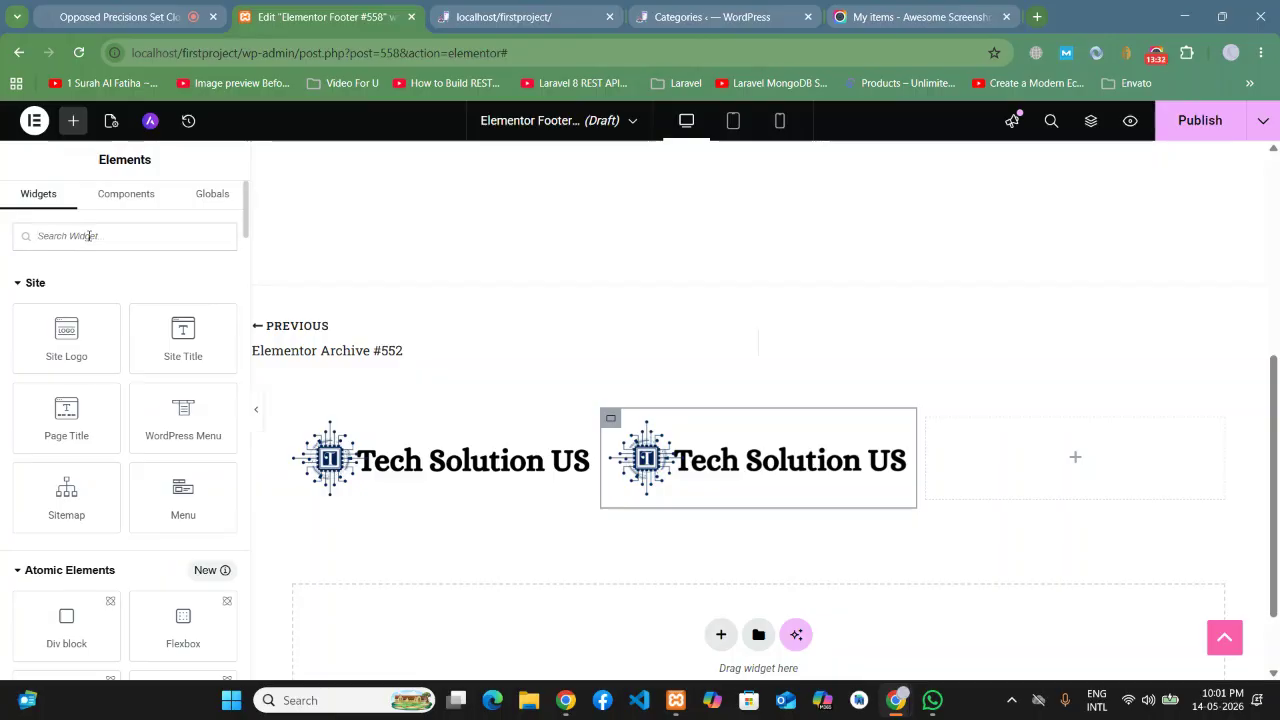
type("posts")
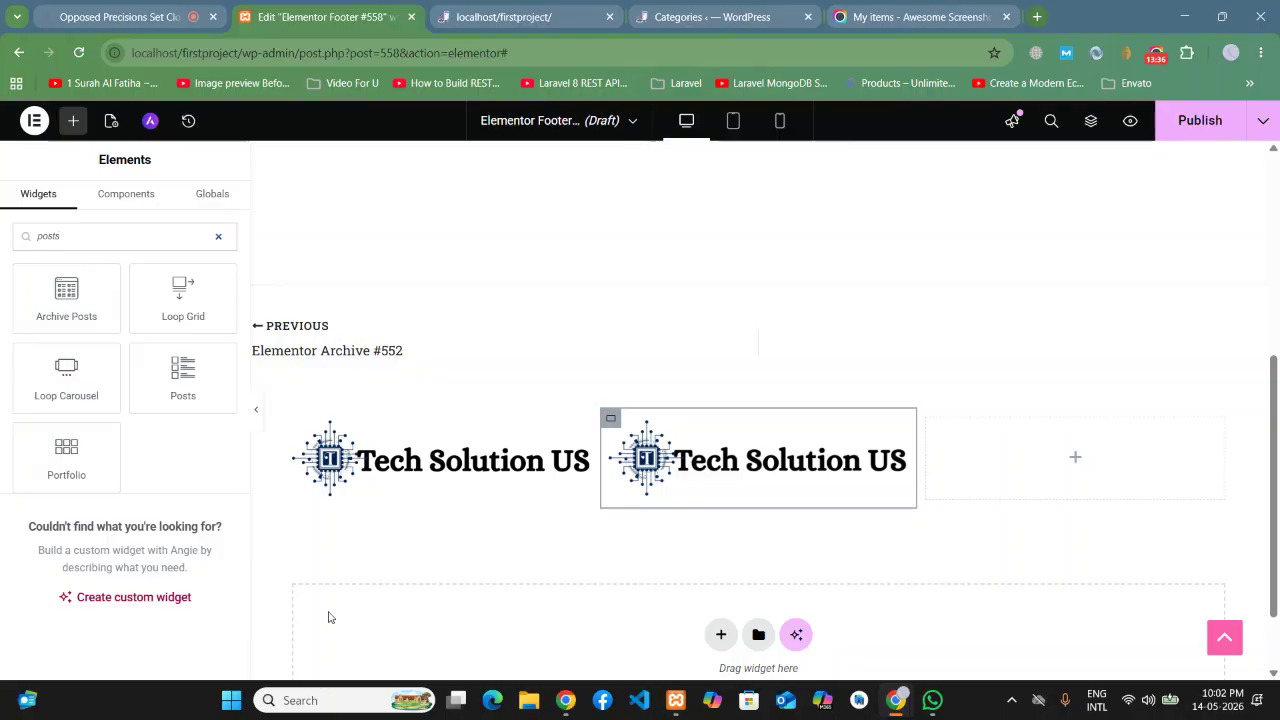
left_click_drag(183, 388, 757, 470)
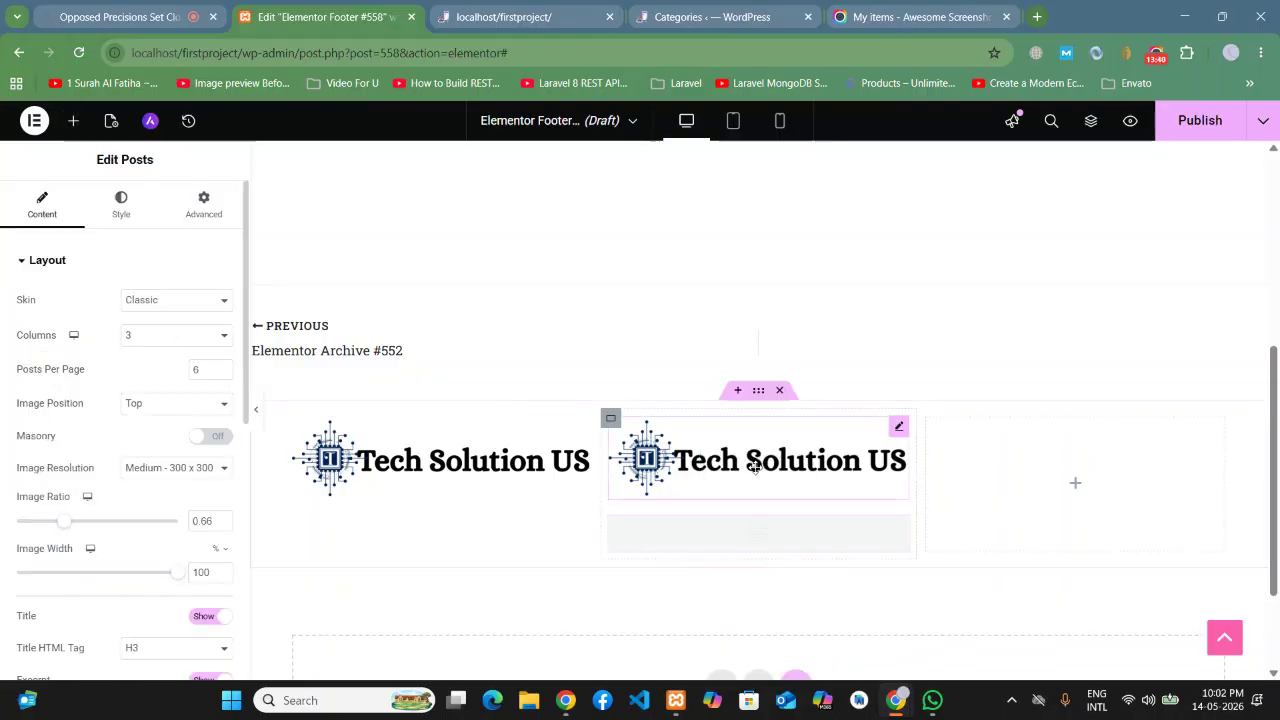
Step: Delete the duplicated logo image from the middle column, keeping only the Posts widget there
right_click(820, 440)
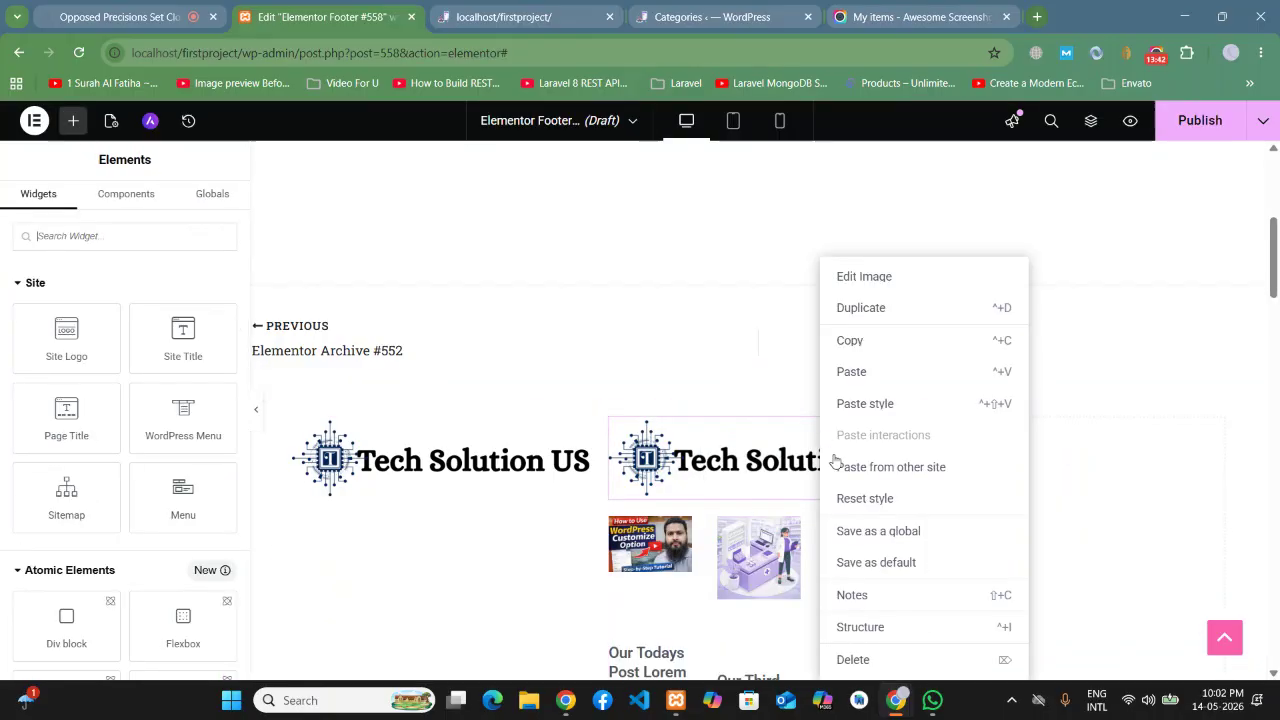
left_click(857, 658)
scroll(757, 481, "down", 2)
scroll(783, 526, "up", 1)
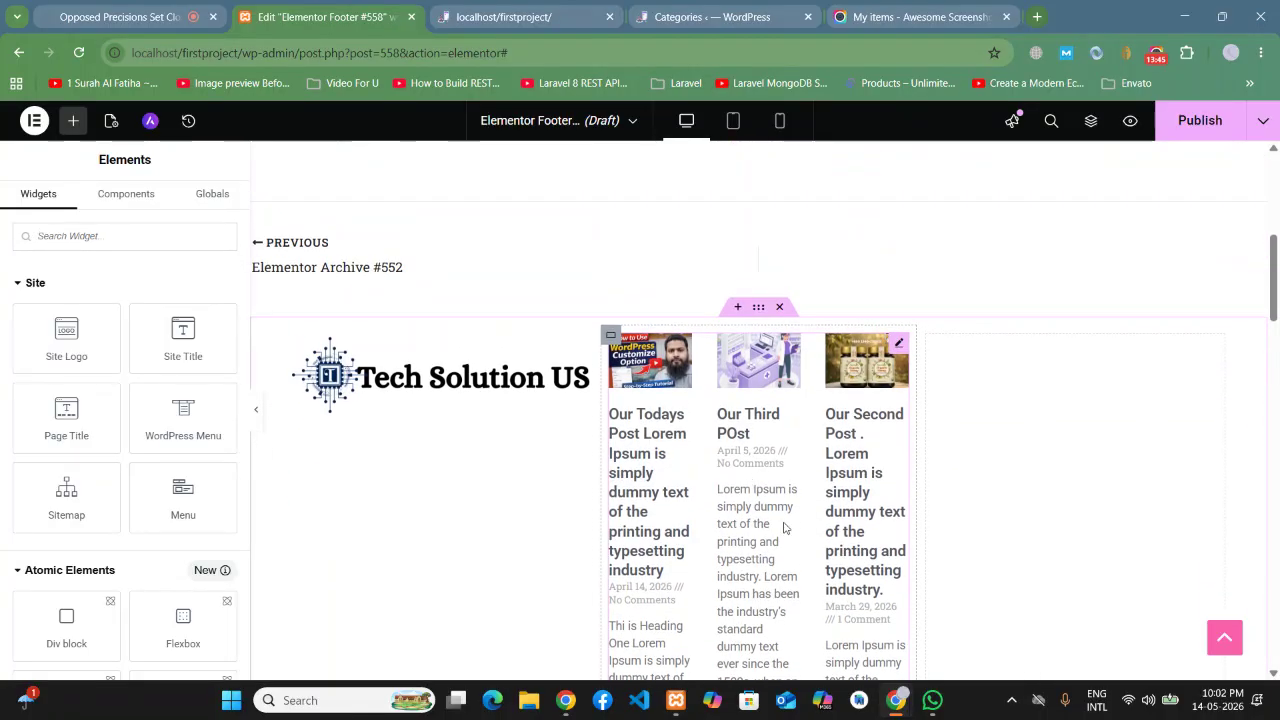
Step: Set the footer's Posts widget to 2 columns
left_click(898, 343)
left_click(143, 345)
left_click(141, 376)
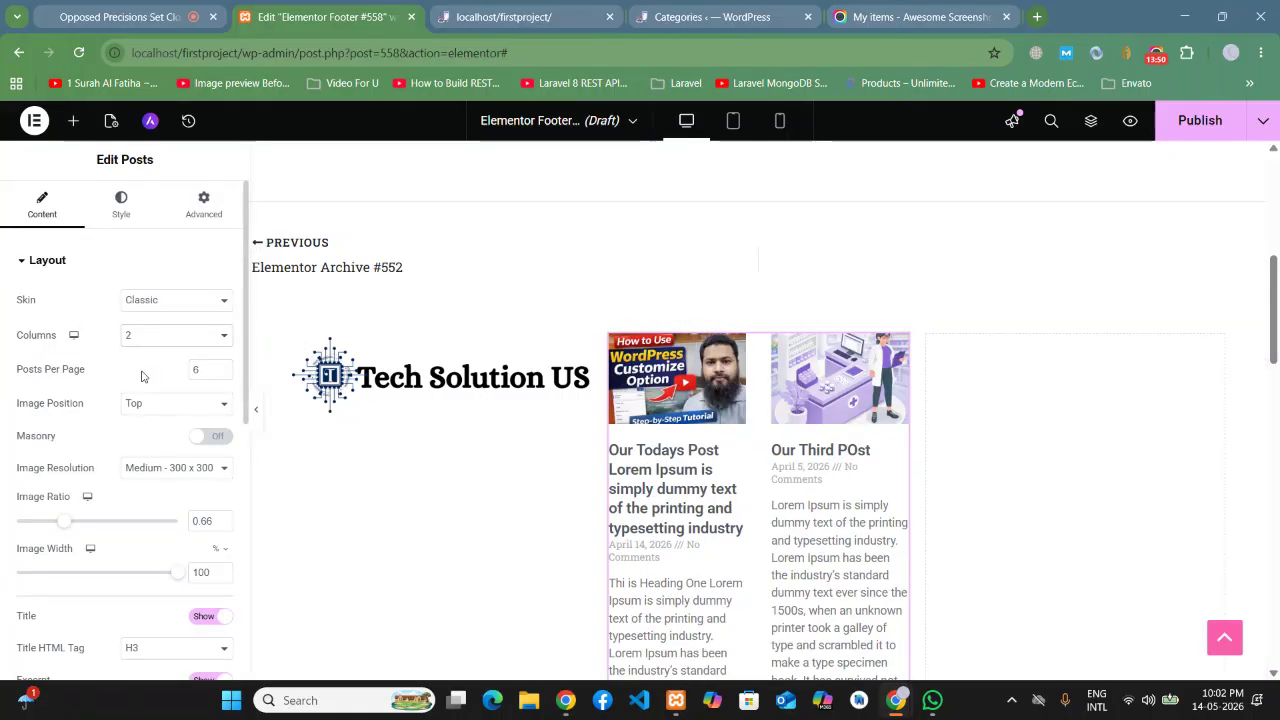
Step: Hide the excerpt in the Posts widget and set its posts per page to 2
scroll(123, 470, "down", 3)
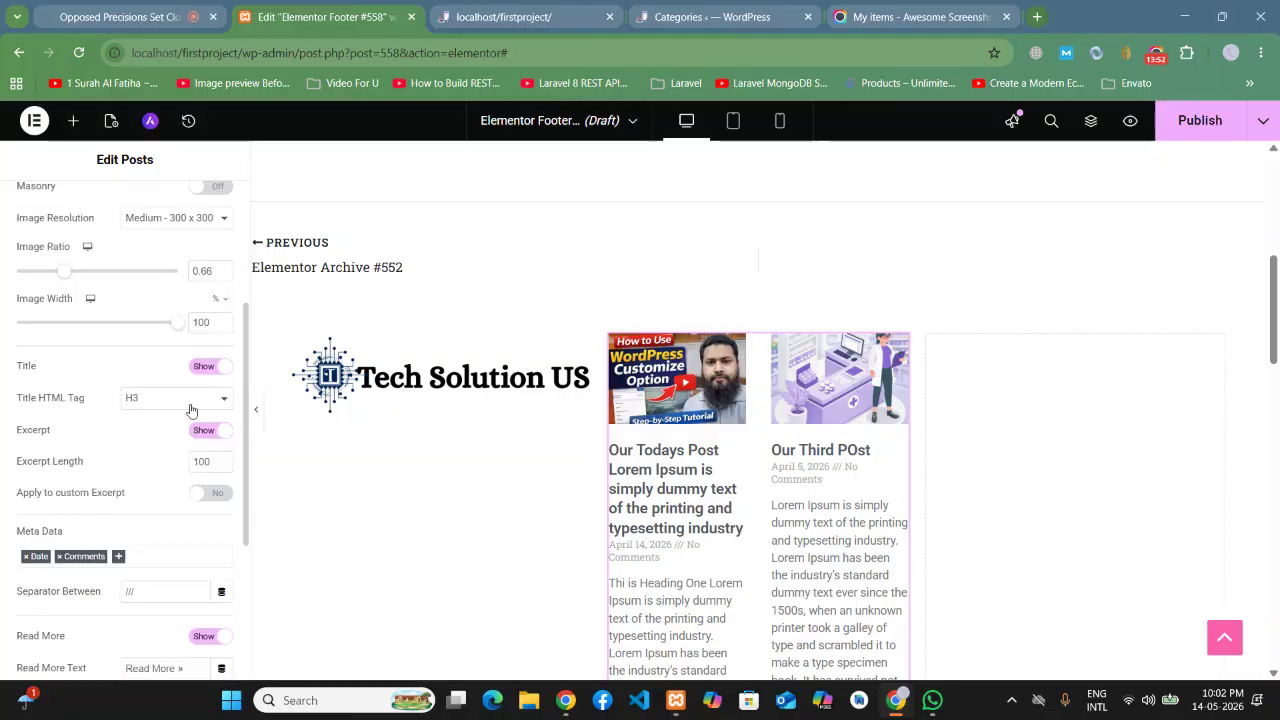
left_click(203, 431)
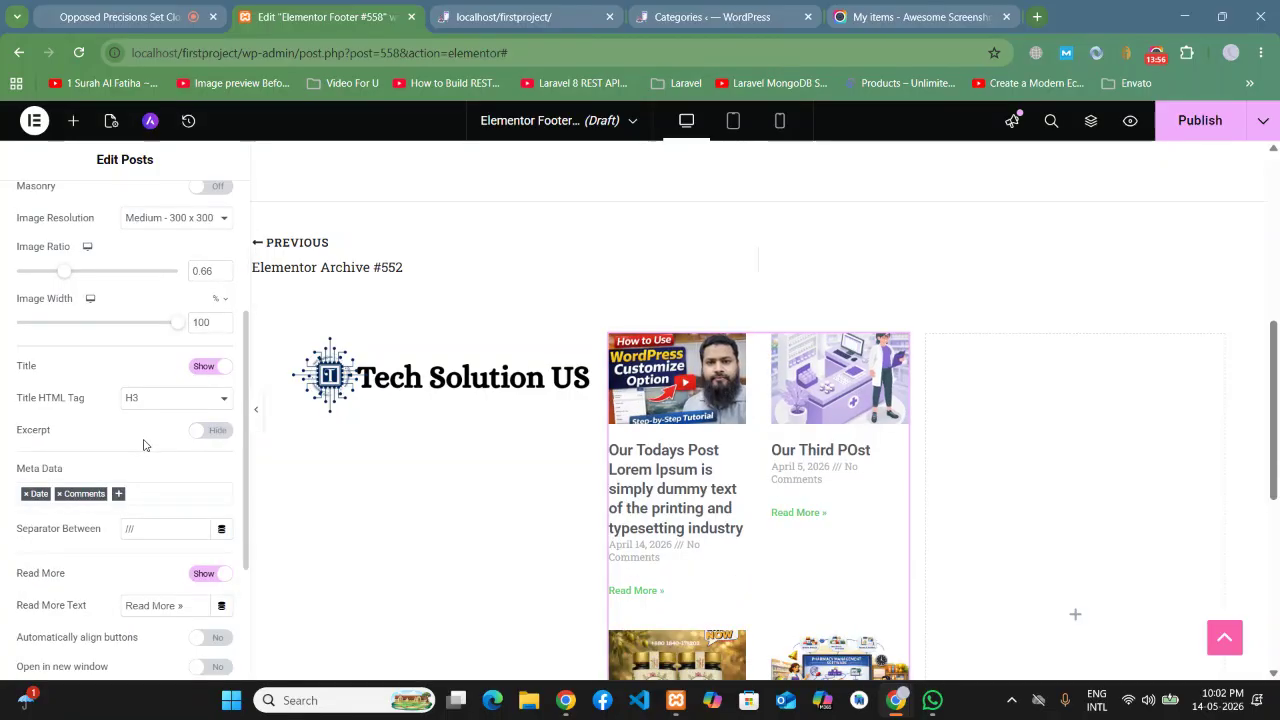
scroll(664, 512, "down", 4)
scroll(610, 511, "up", 4)
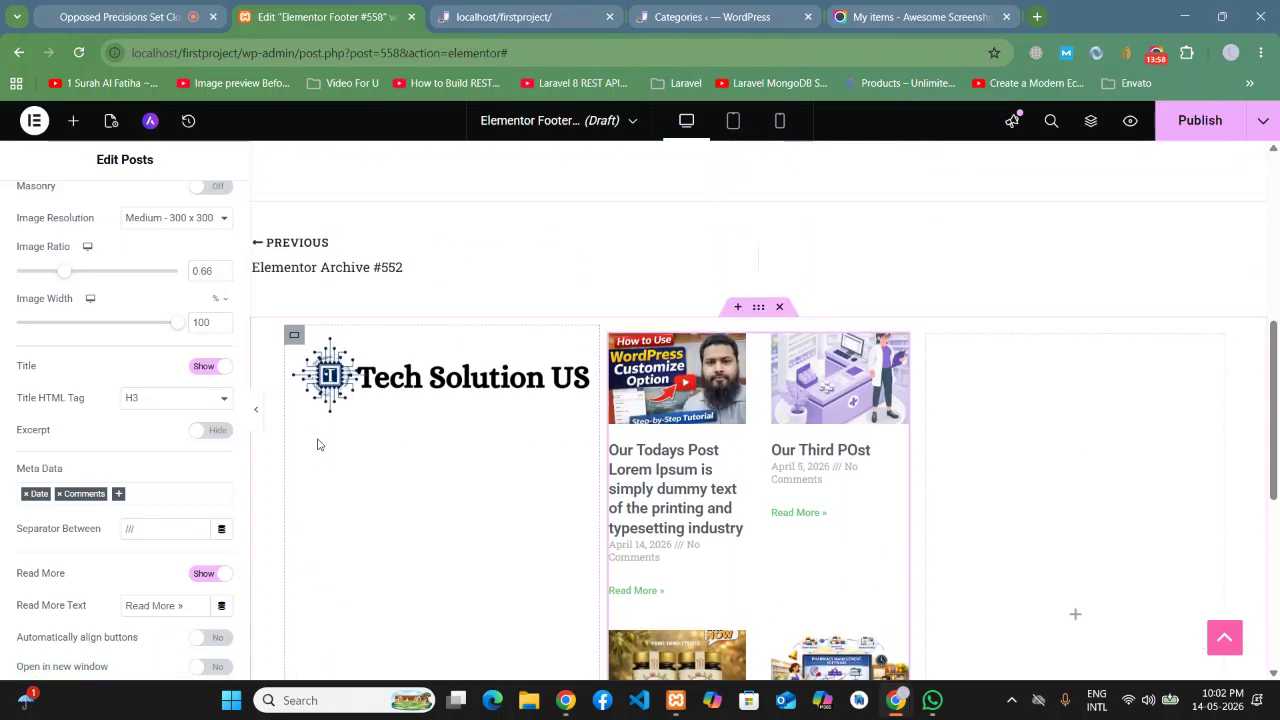
scroll(172, 437, "up", 3)
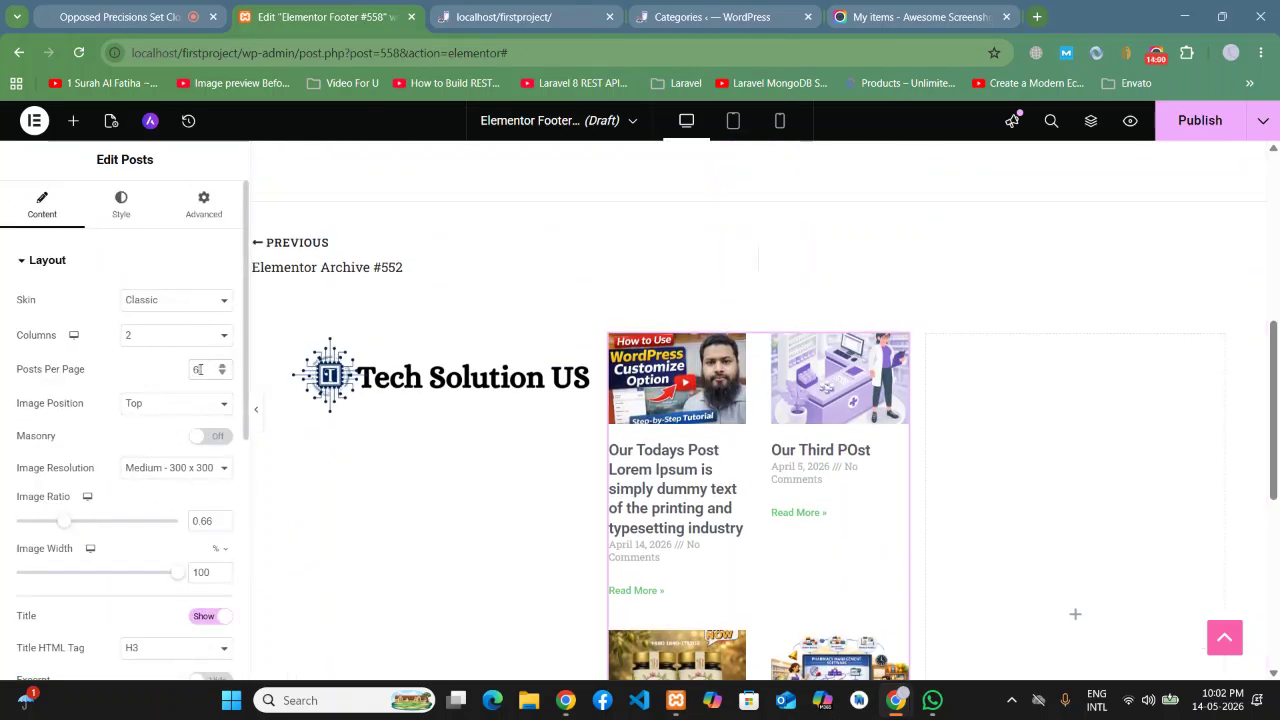
type("2")
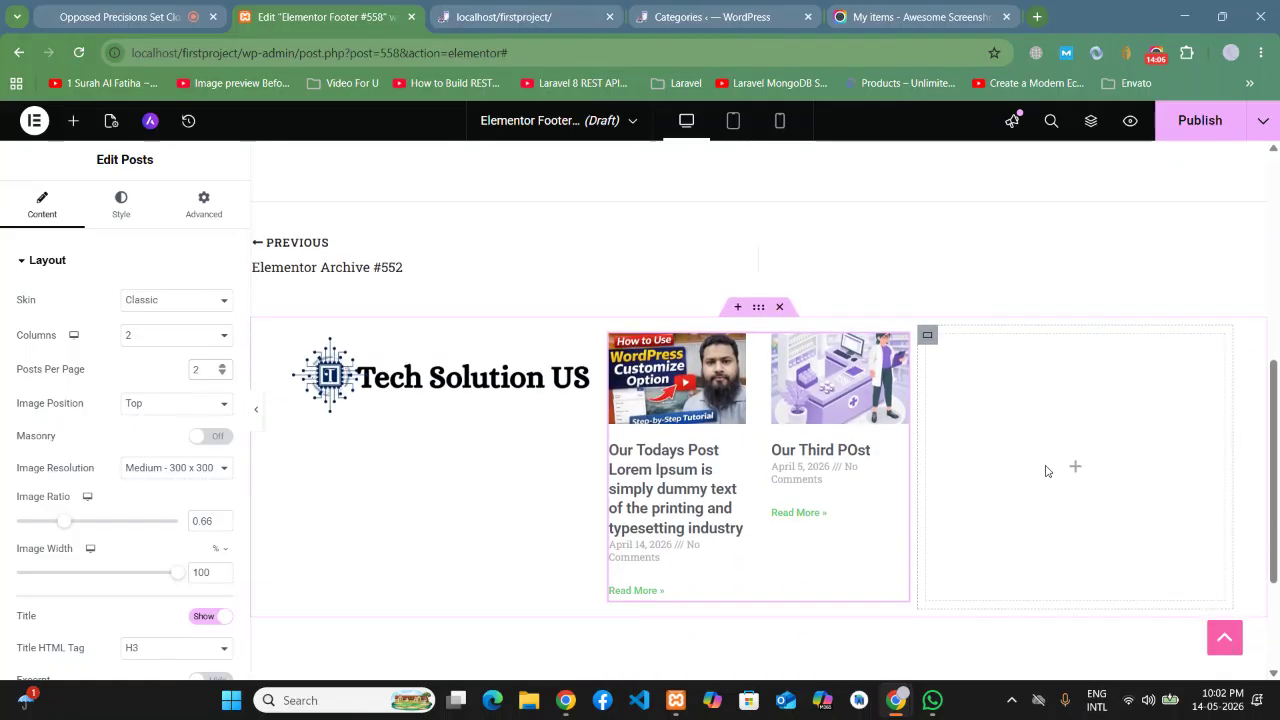
Step: Search the widgets for "menu" and place a WordPress Menu widget in the footer's empty third column
left_click(73, 120)
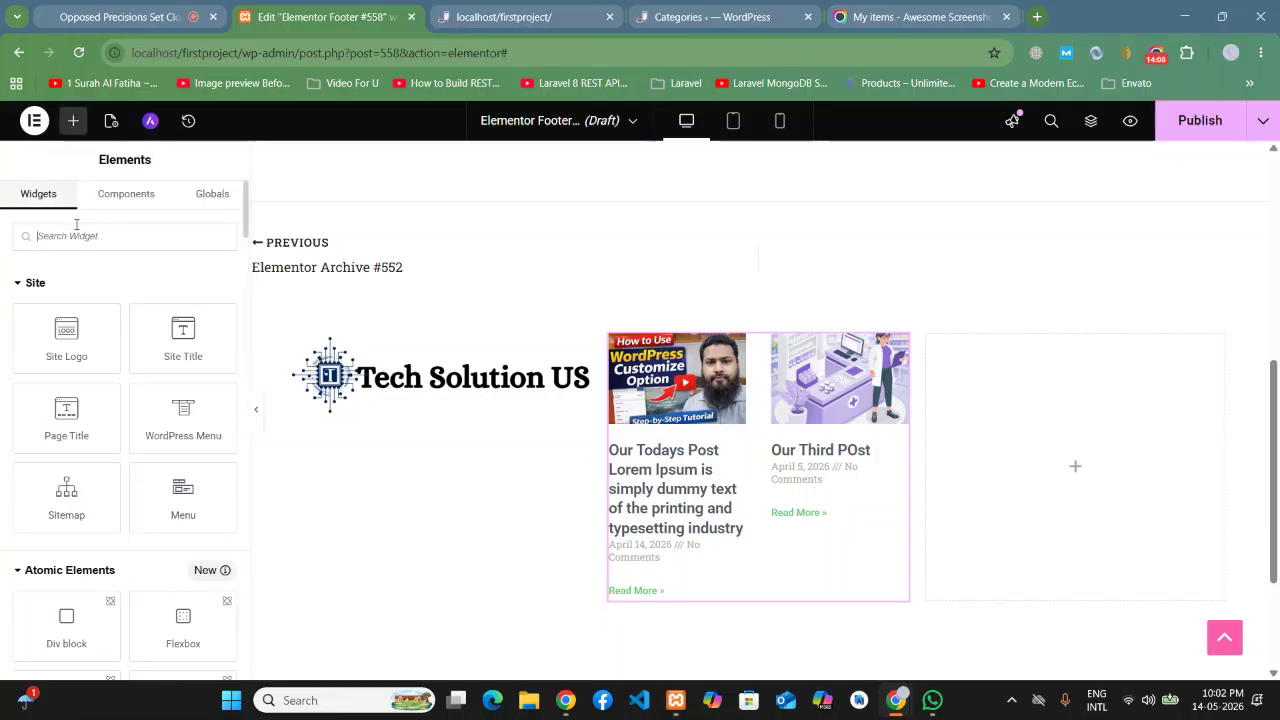
left_click(76, 235)
type("menu")
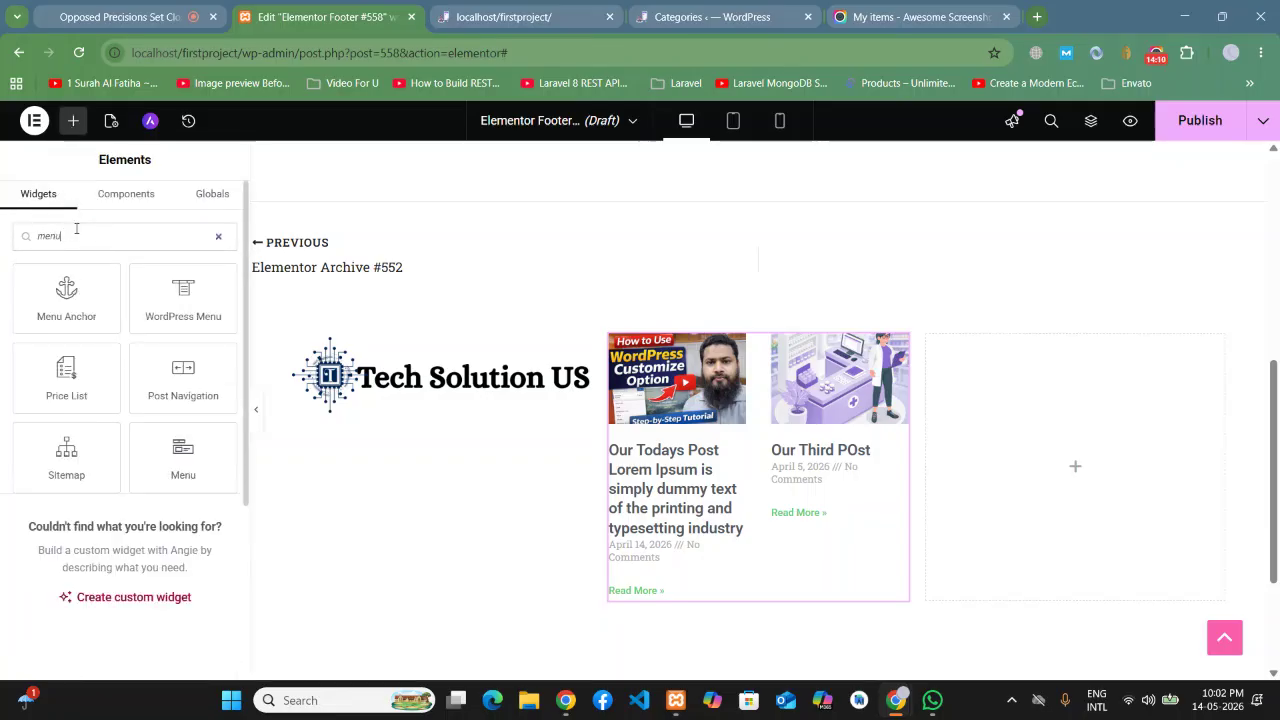
left_click_drag(183, 300, 1063, 462)
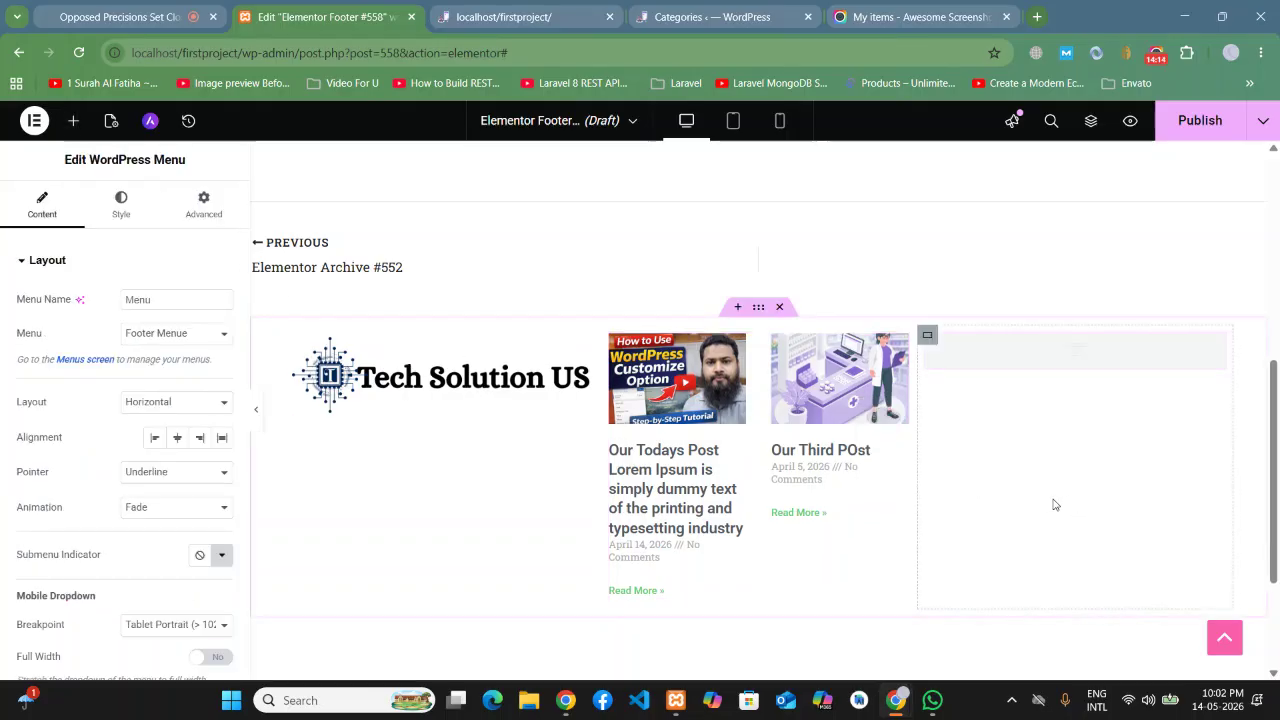
Step: Keep Footer Menue as the menu, set its layout to Vertical and its pointer to None
left_click(181, 340)
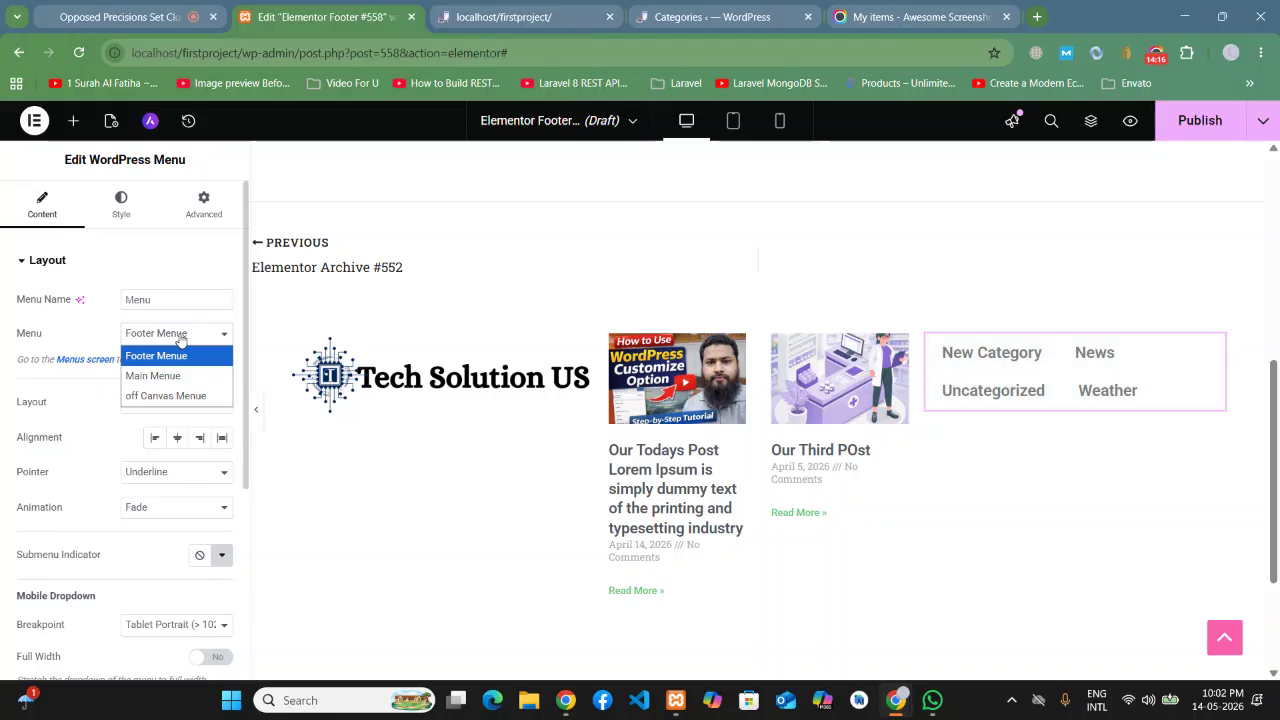
left_click(79, 404)
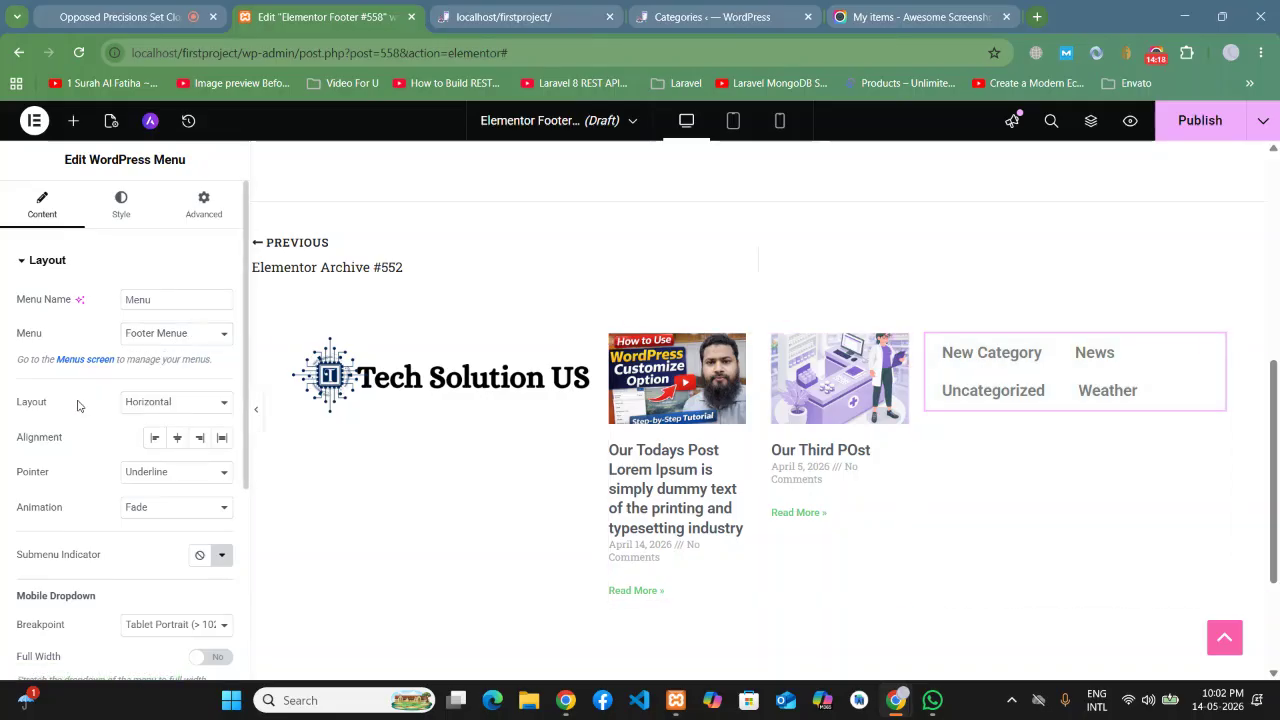
left_click(143, 410)
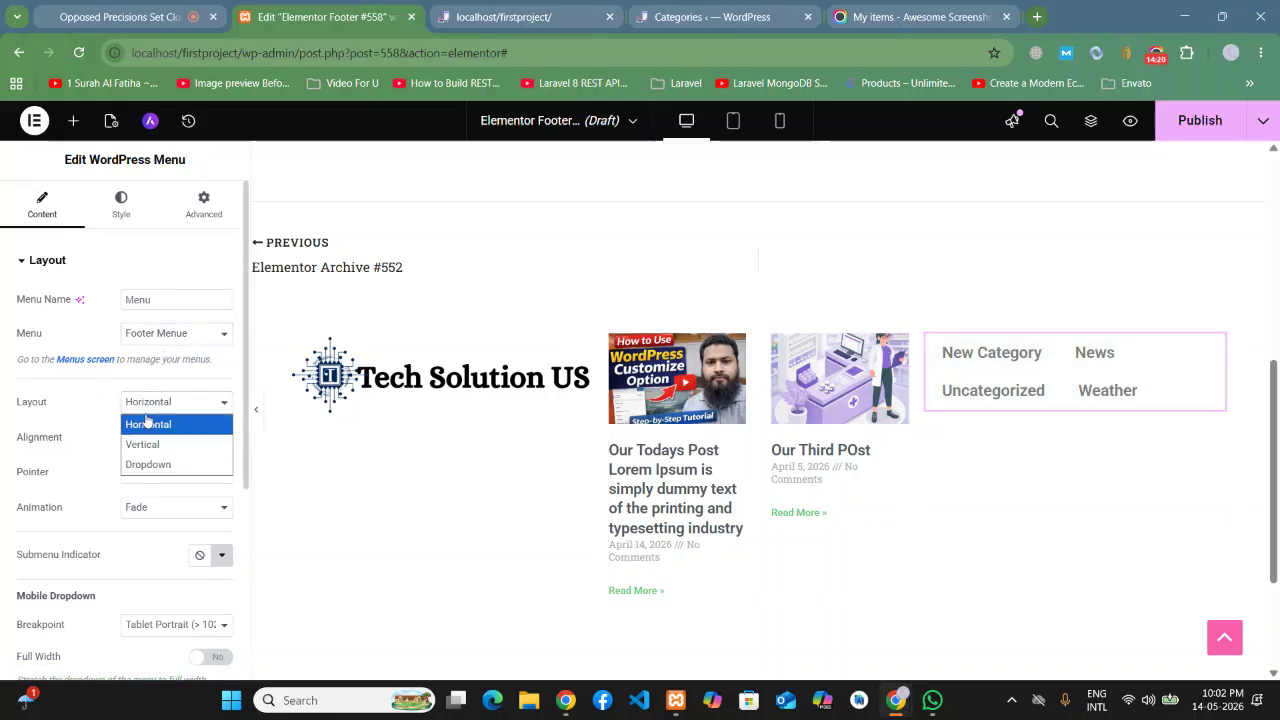
left_click(146, 445)
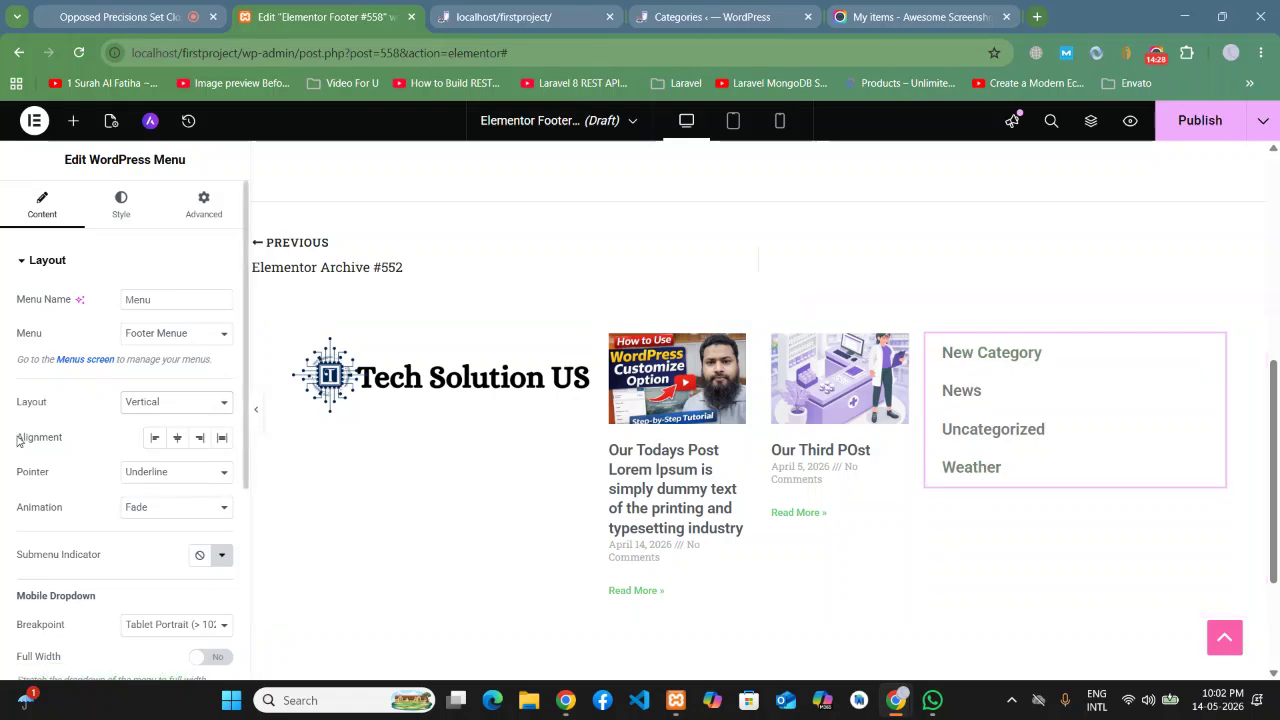
left_click(136, 483)
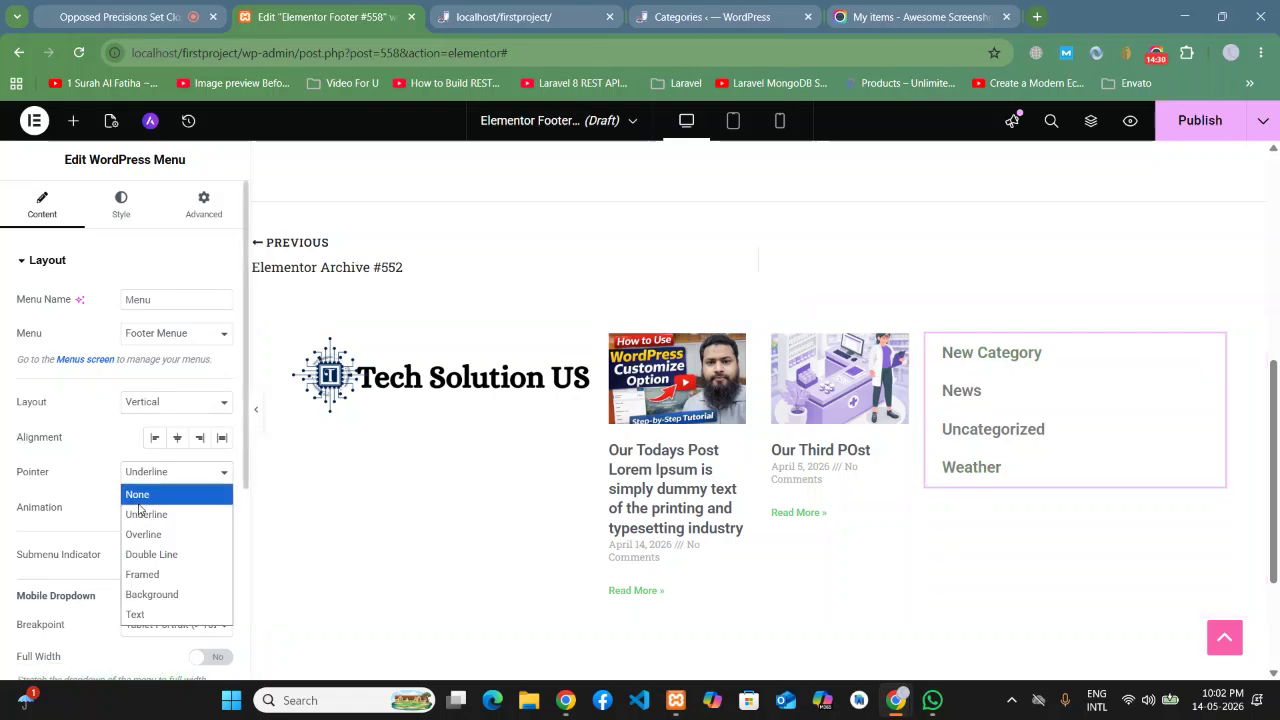
left_click(138, 491)
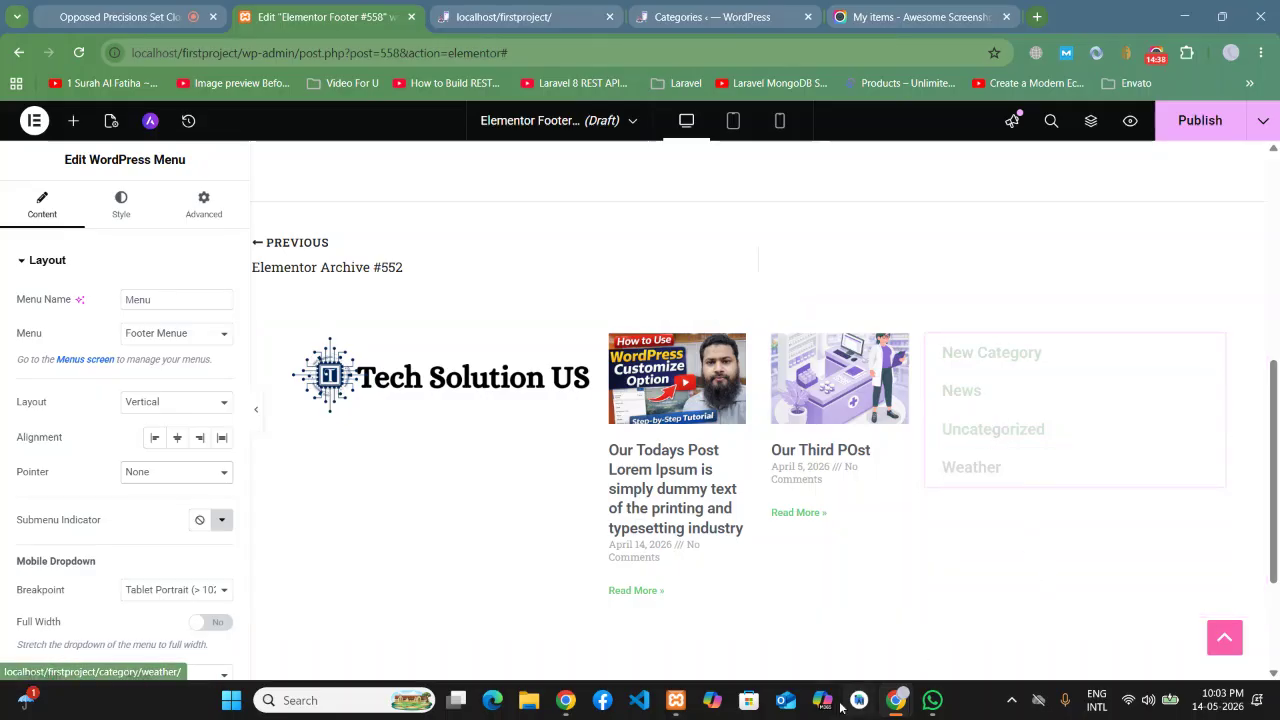
left_click(676, 702)
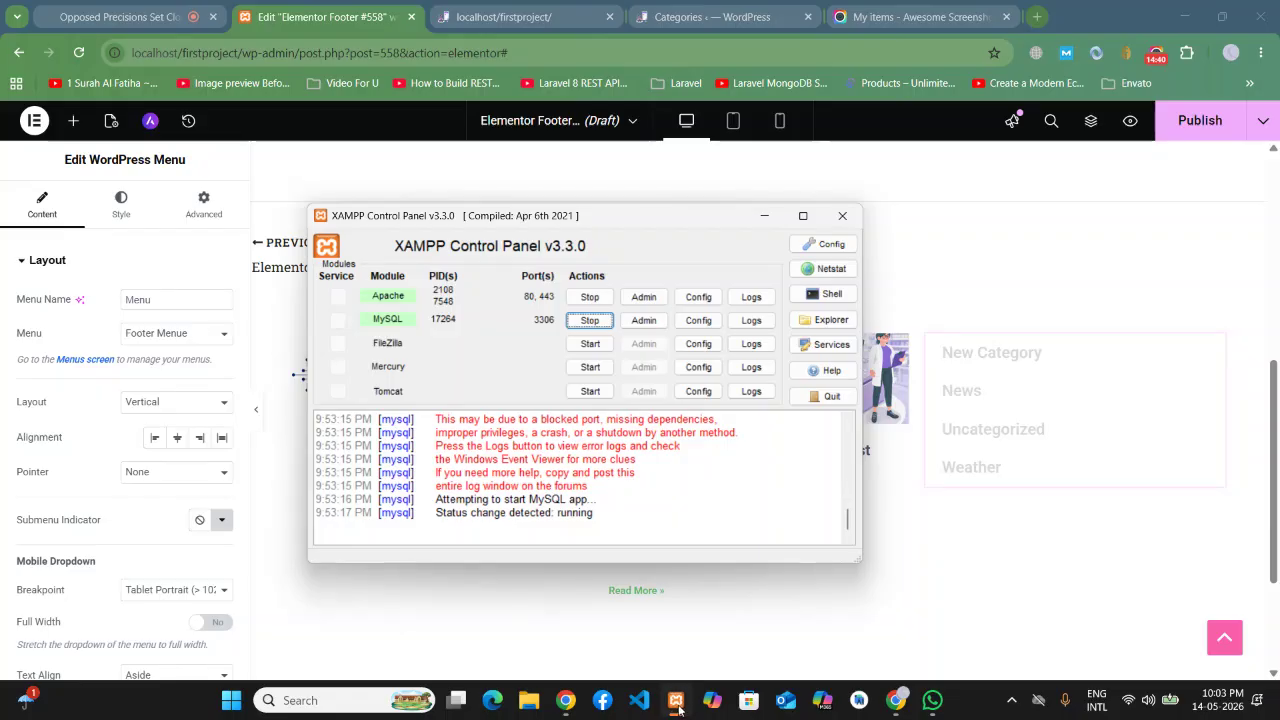
left_click(980, 457)
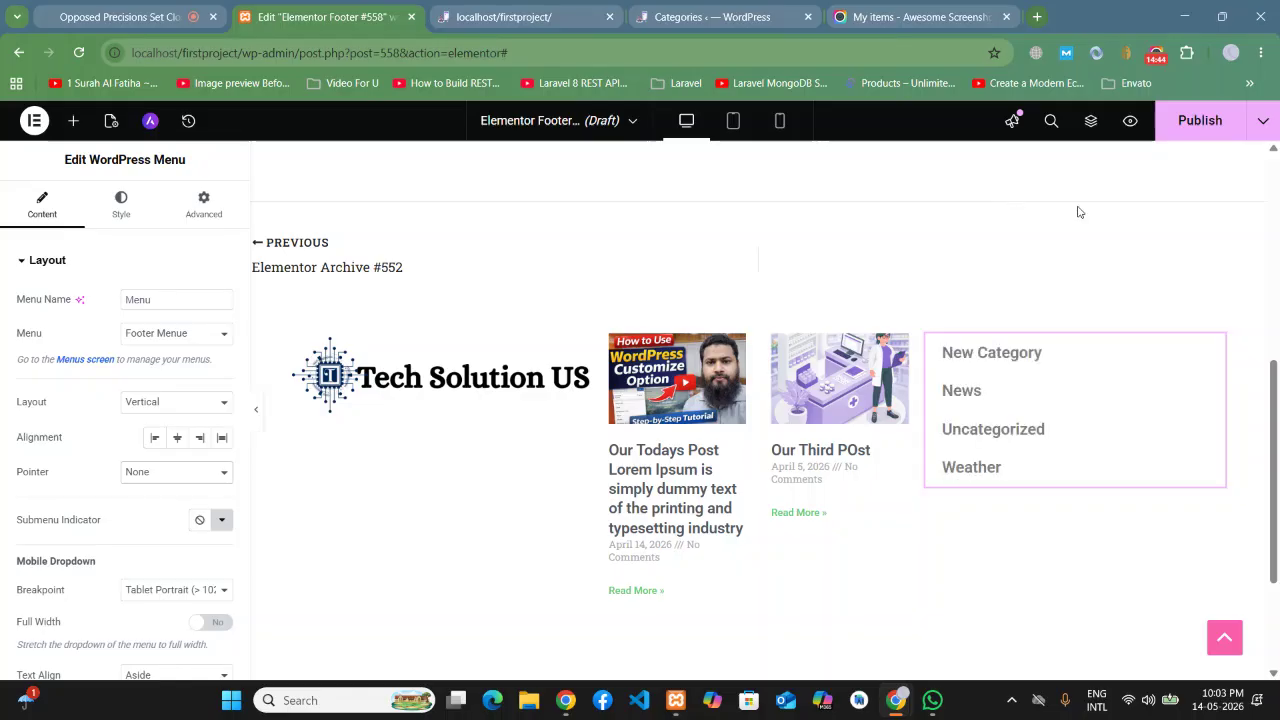
Step: Give the whole footer container a Classic background in a pale pink, about #F3E8E8
mouse_move(758, 314)
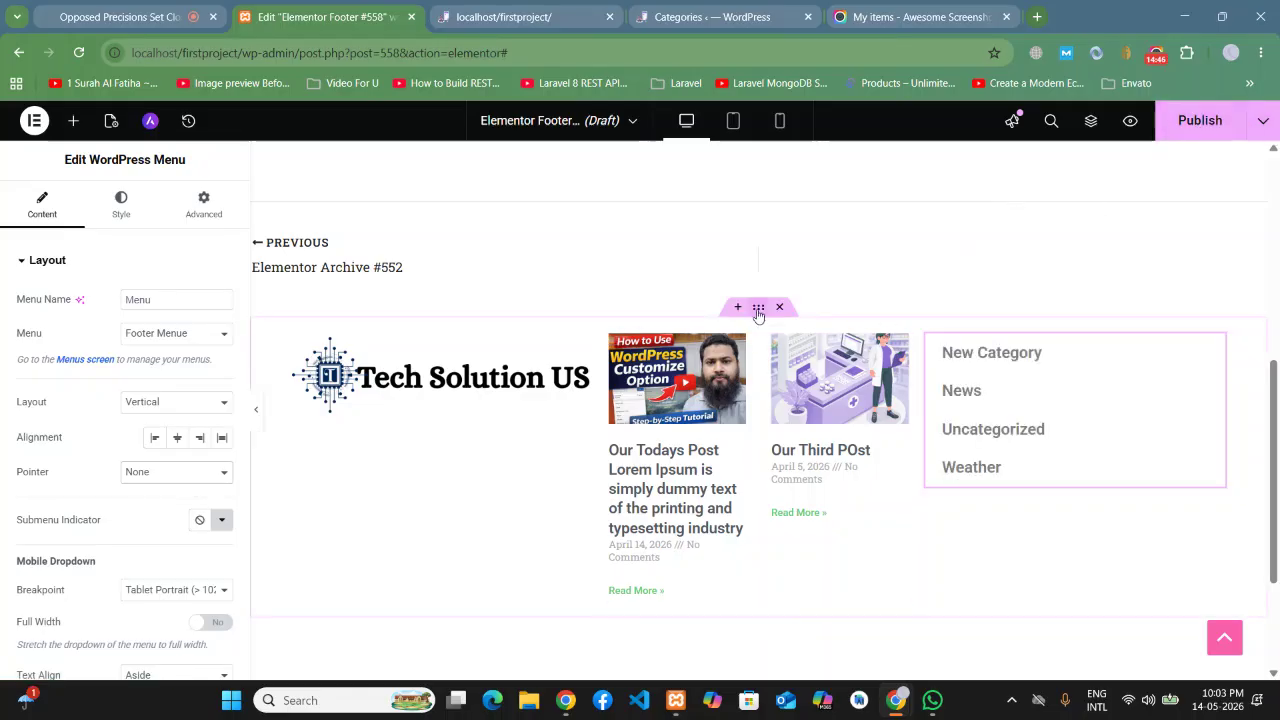
left_click(758, 314)
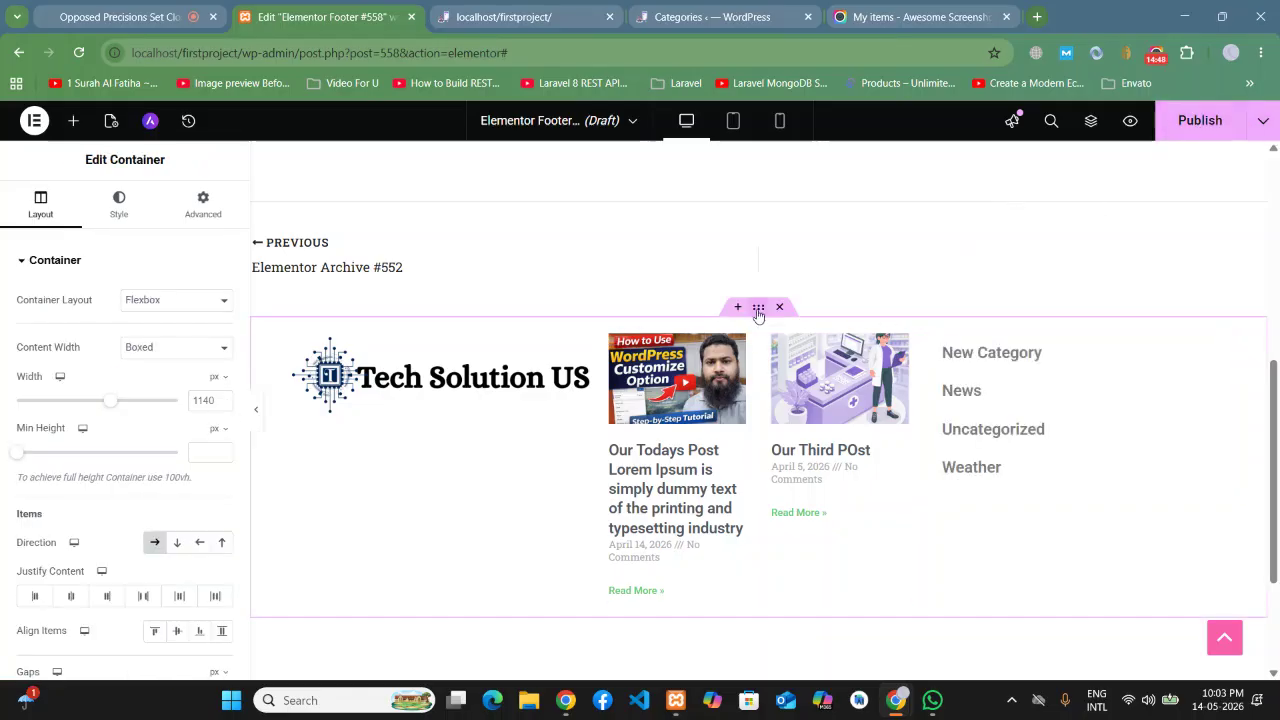
left_click(119, 203)
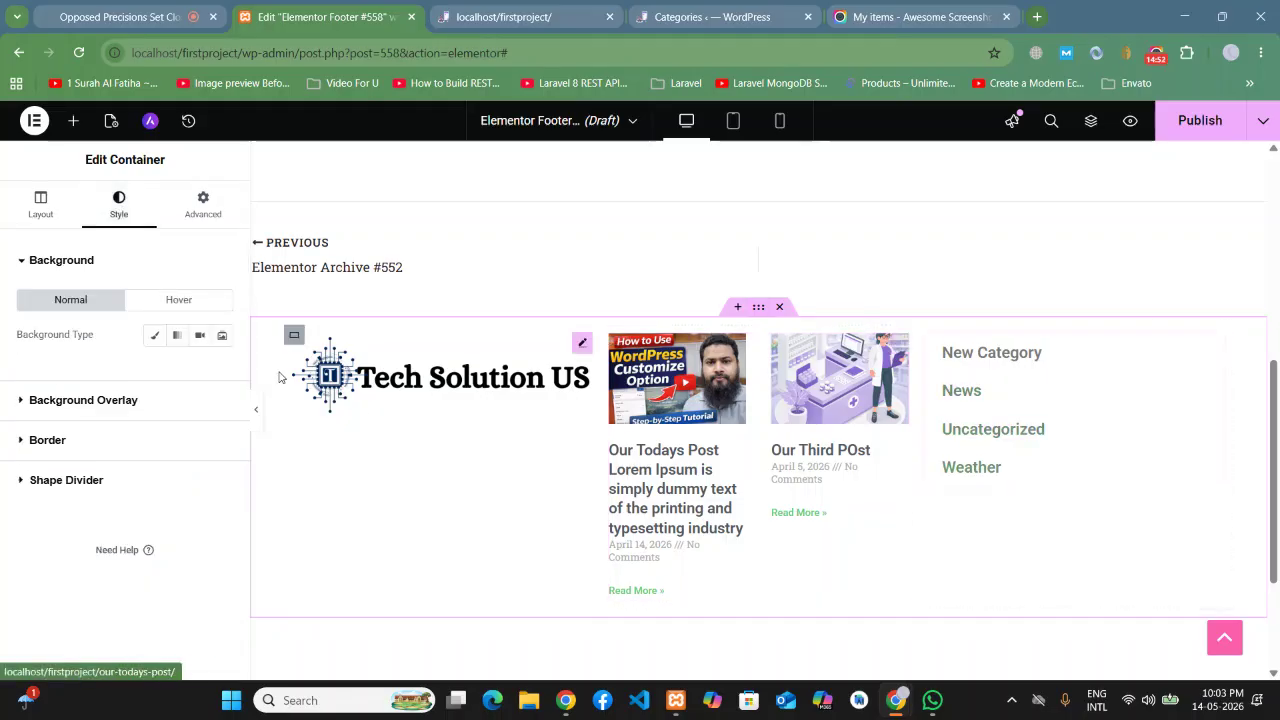
left_click(155, 335)
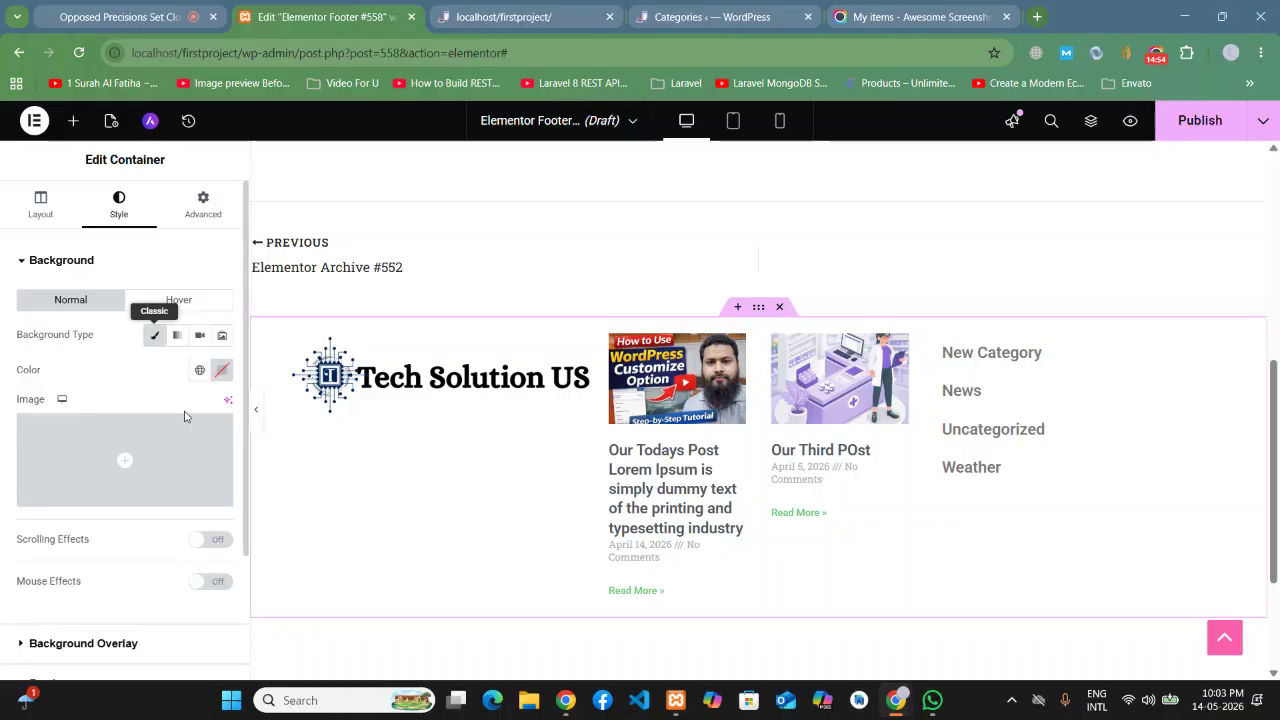
left_click(221, 369)
mouse_move(149, 483)
left_mouse_down()
mouse_move(122, 488)
mouse_move(122, 444)
mouse_move(129, 522)
left_mouse_up()
left_click(146, 455)
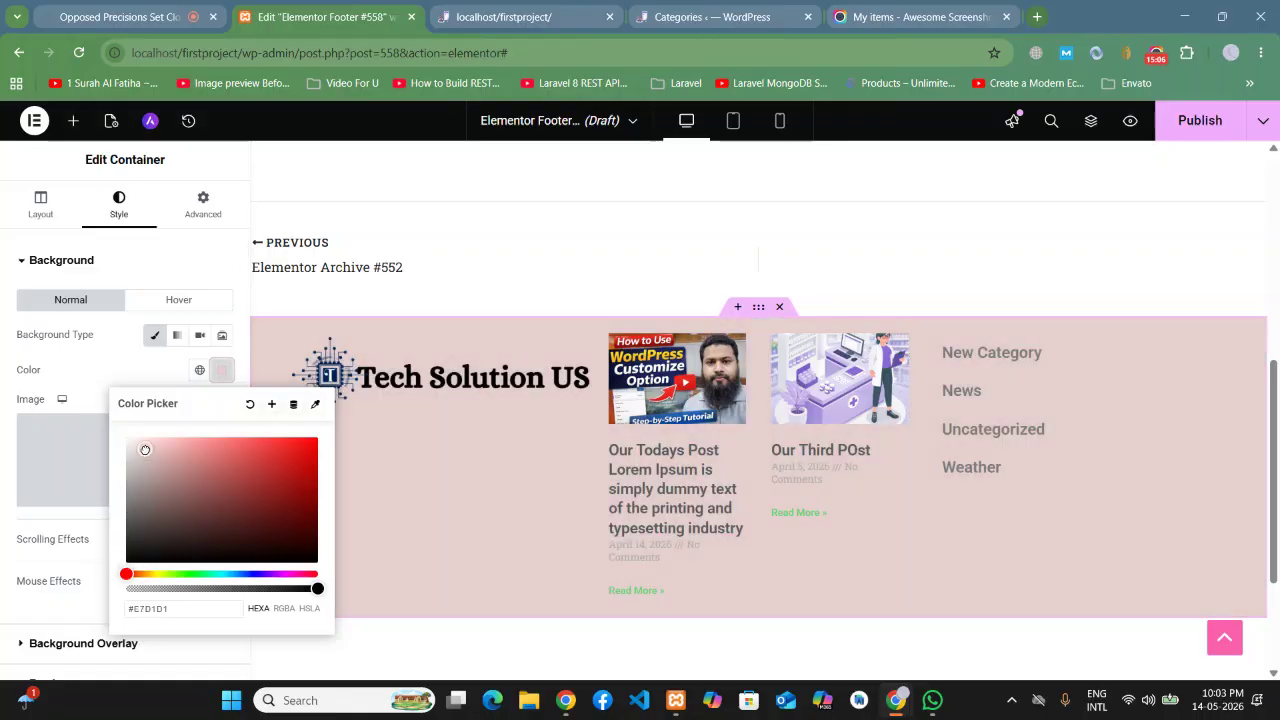
mouse_move(145, 450)
left_mouse_down()
mouse_move(155, 441)
mouse_move(135, 444)
left_mouse_up()
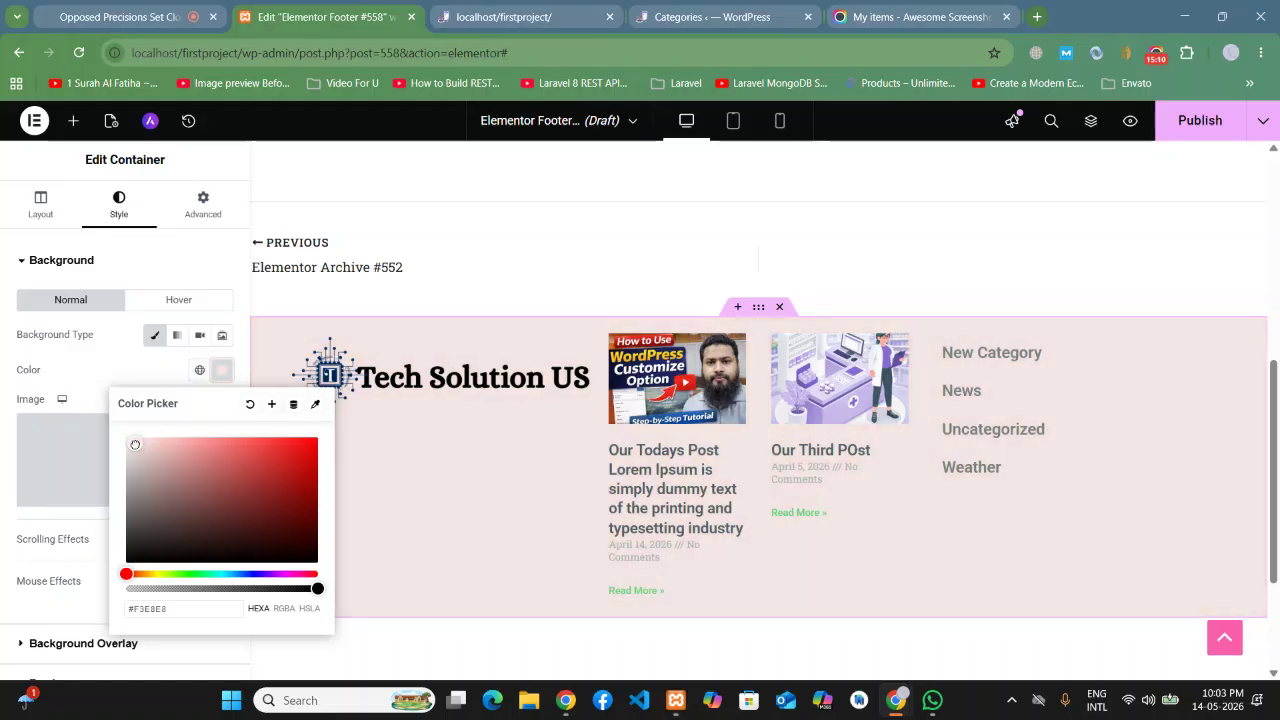
Step: Publish the footer template with the display condition Include Entire site
left_click(1194, 124)
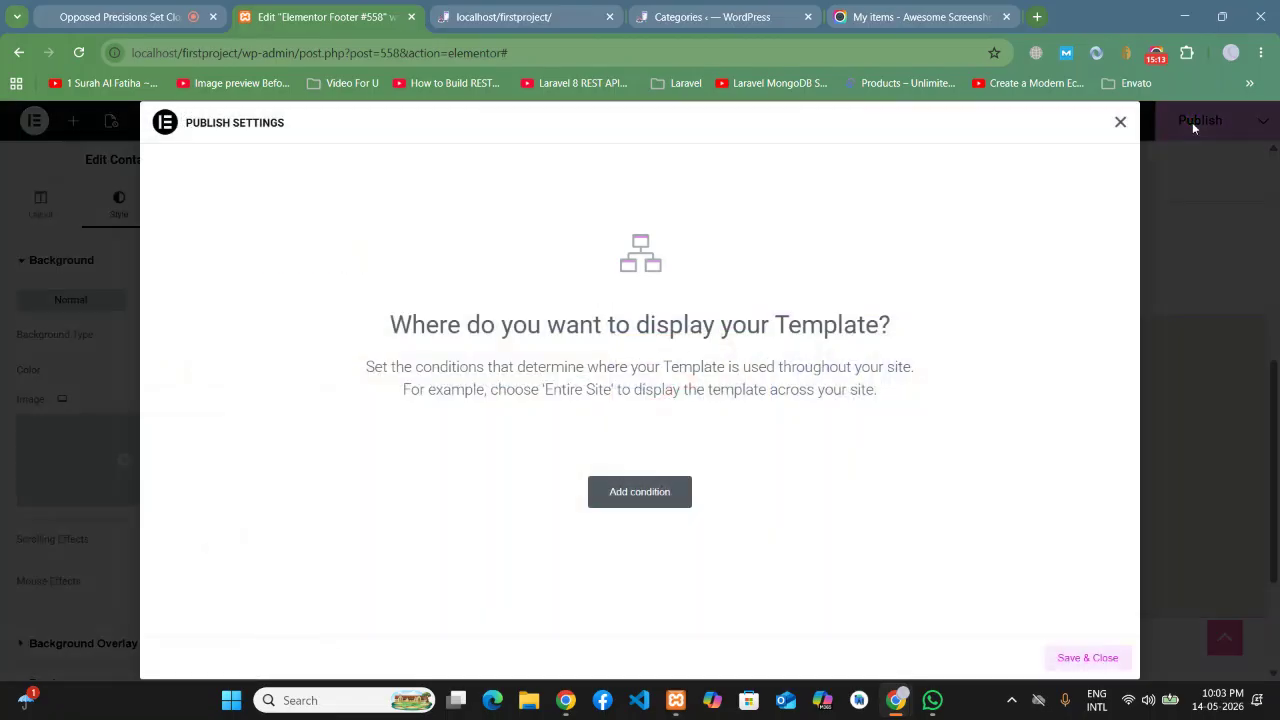
left_click(651, 493)
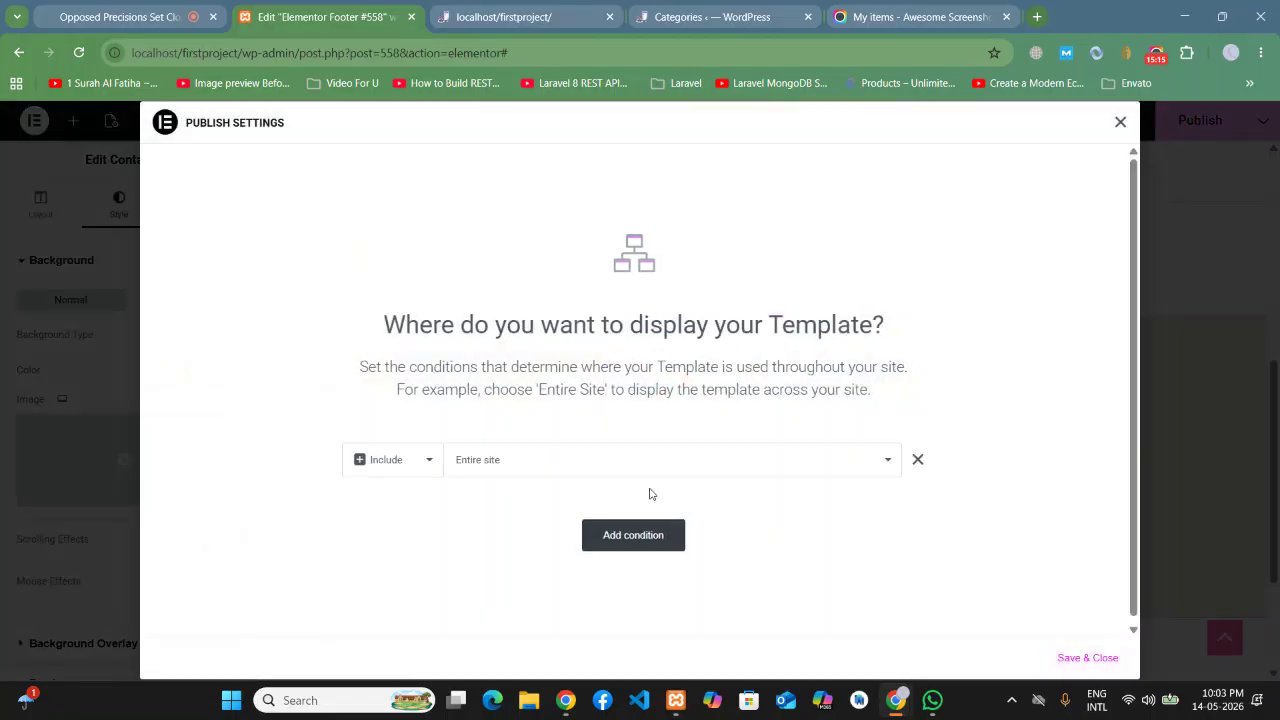
left_click(1088, 657)
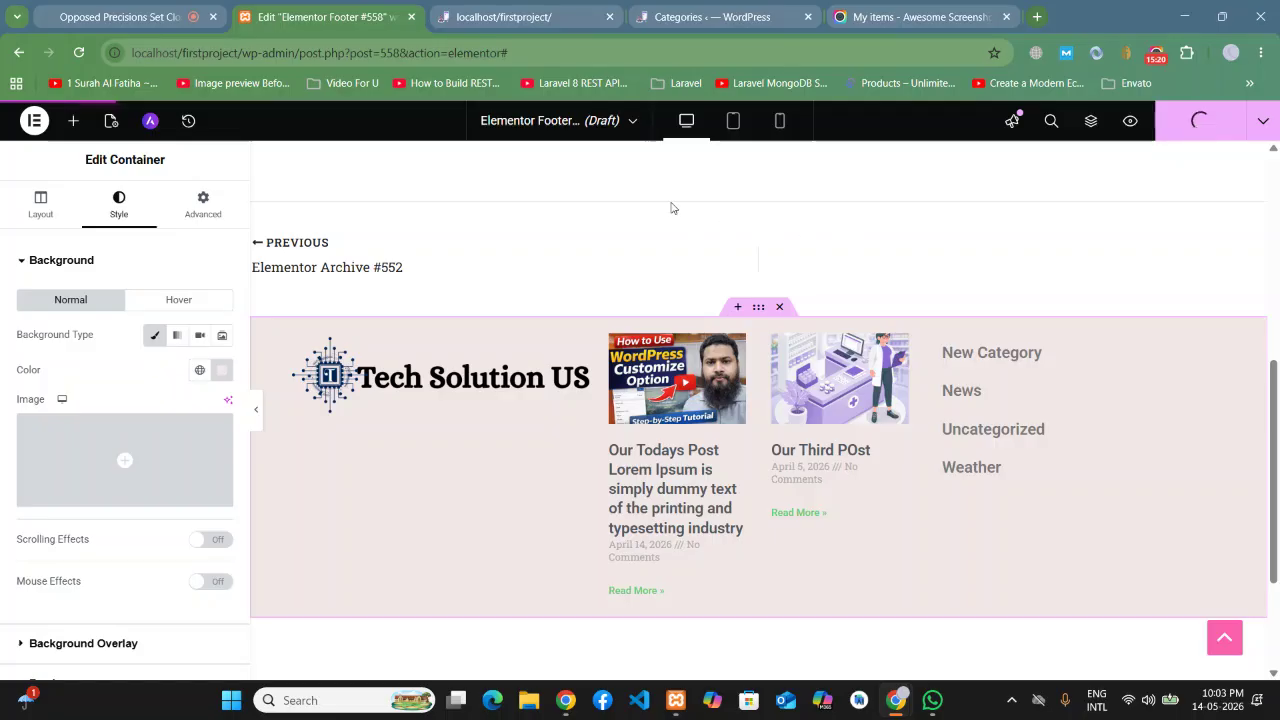
Step: Reload the live home page and examine the new footer at the bottom of the page
left_click(130, 5)
left_click(517, 5)
left_click(295, 10)
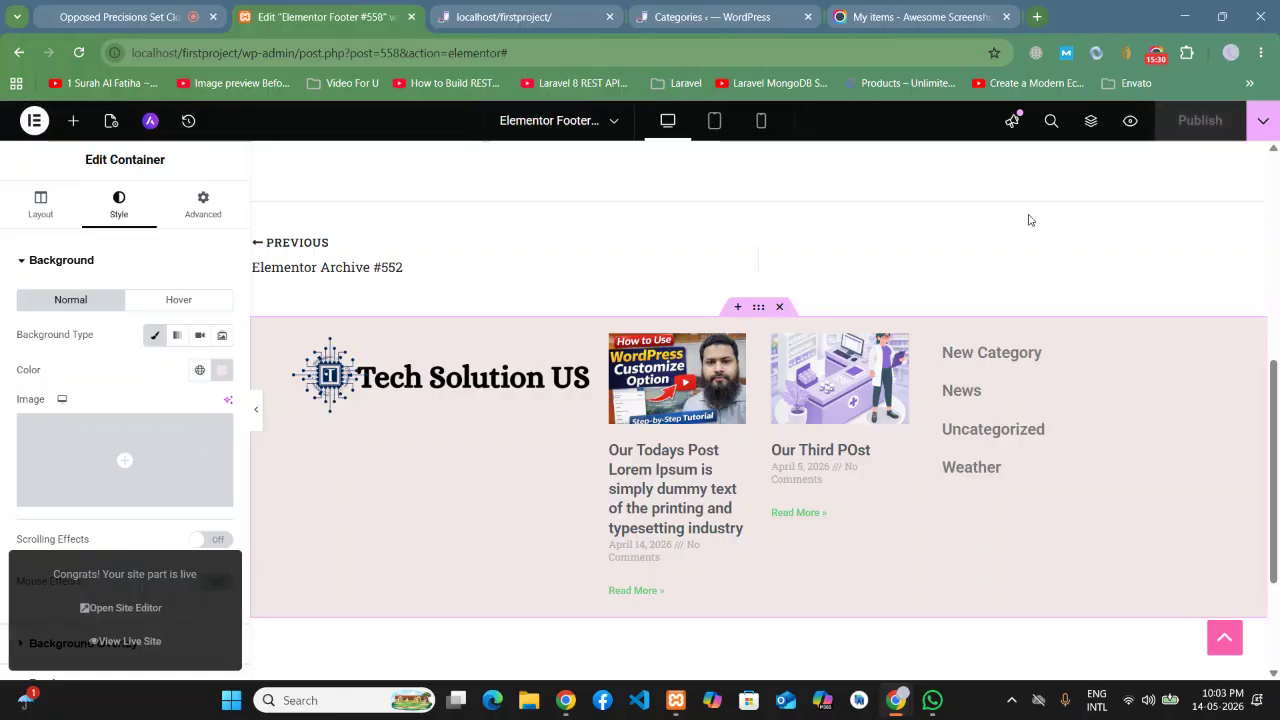
left_click(581, 10)
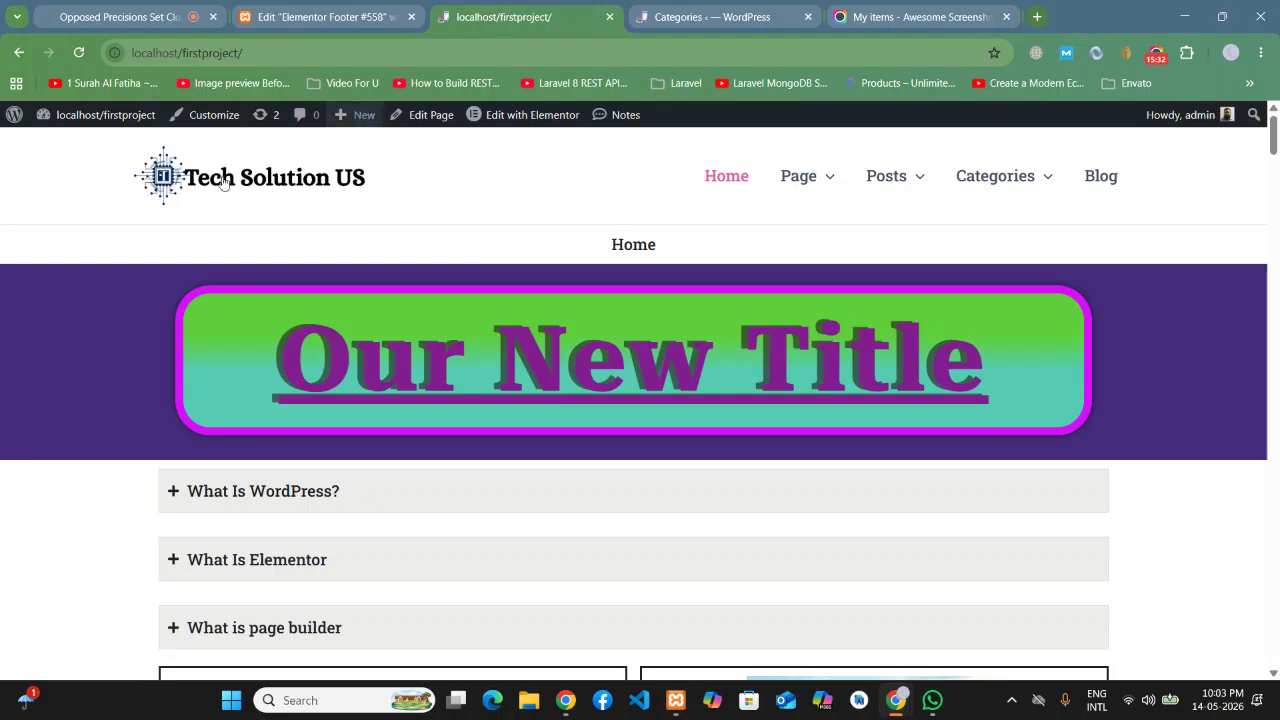
left_click_drag(1275, 158, 1275, 640)
scroll(651, 401, "up", 3)
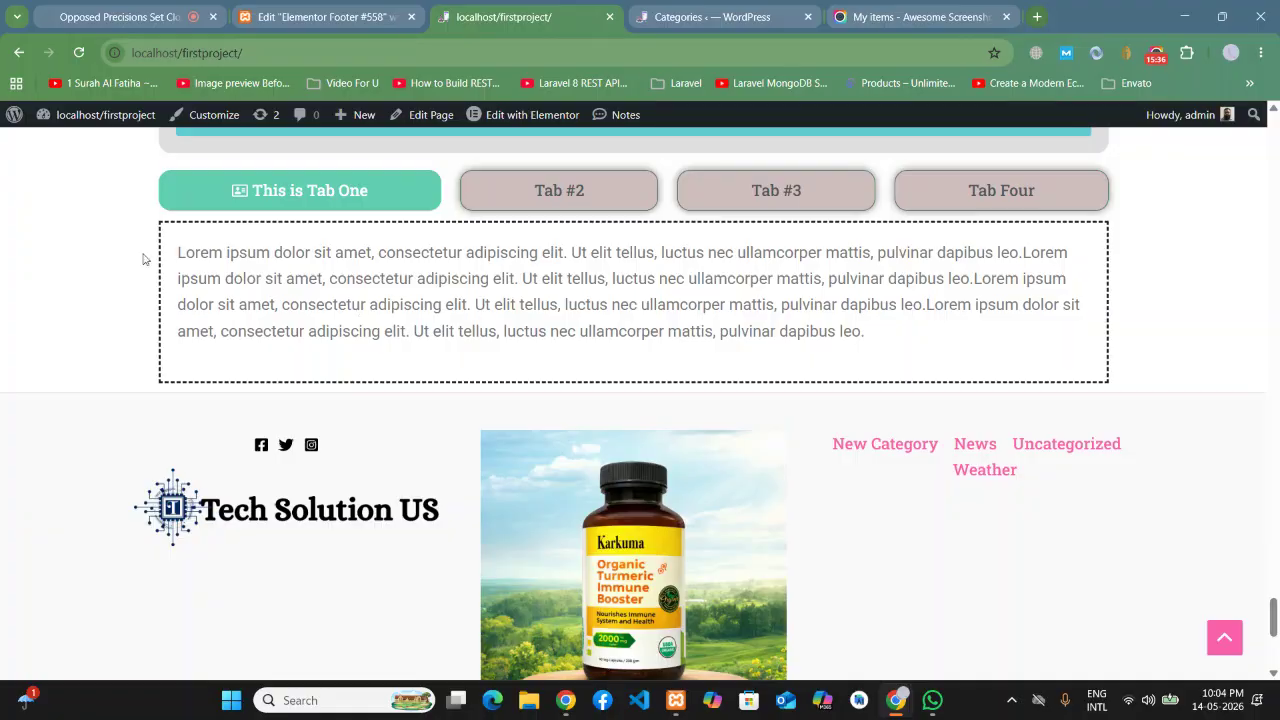
left_click(79, 53)
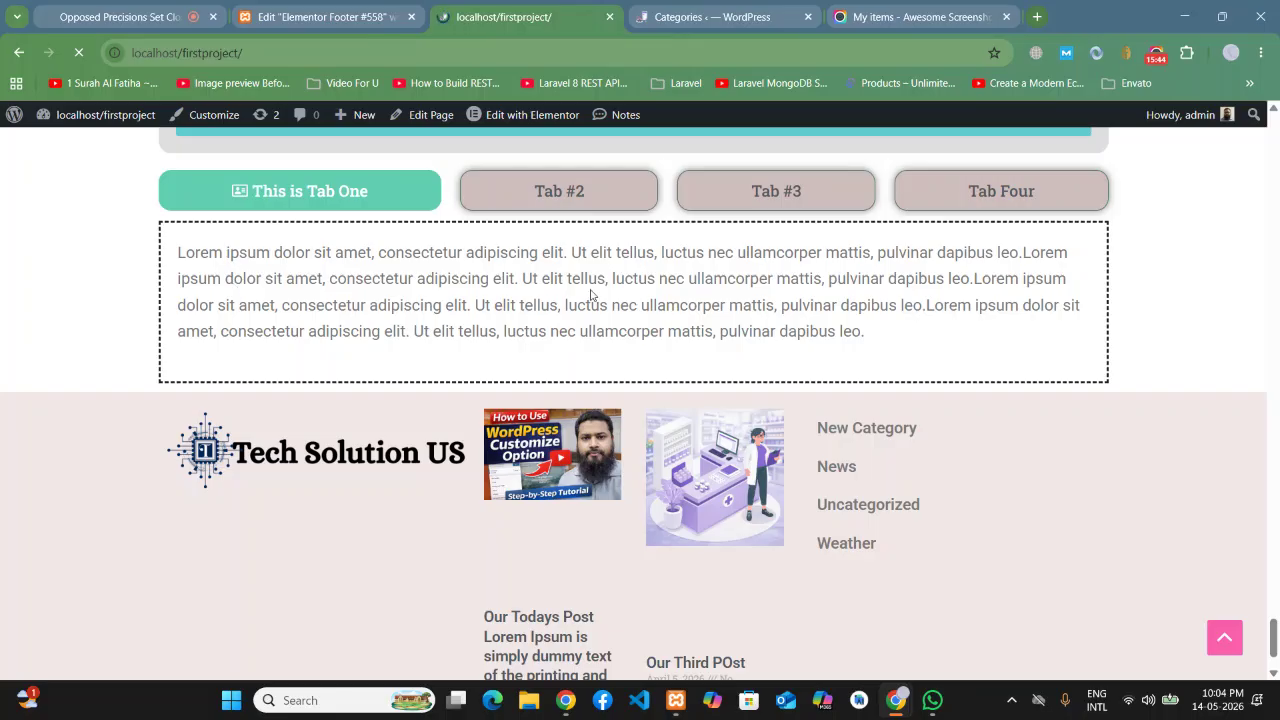
scroll(590, 297, "down", 1)
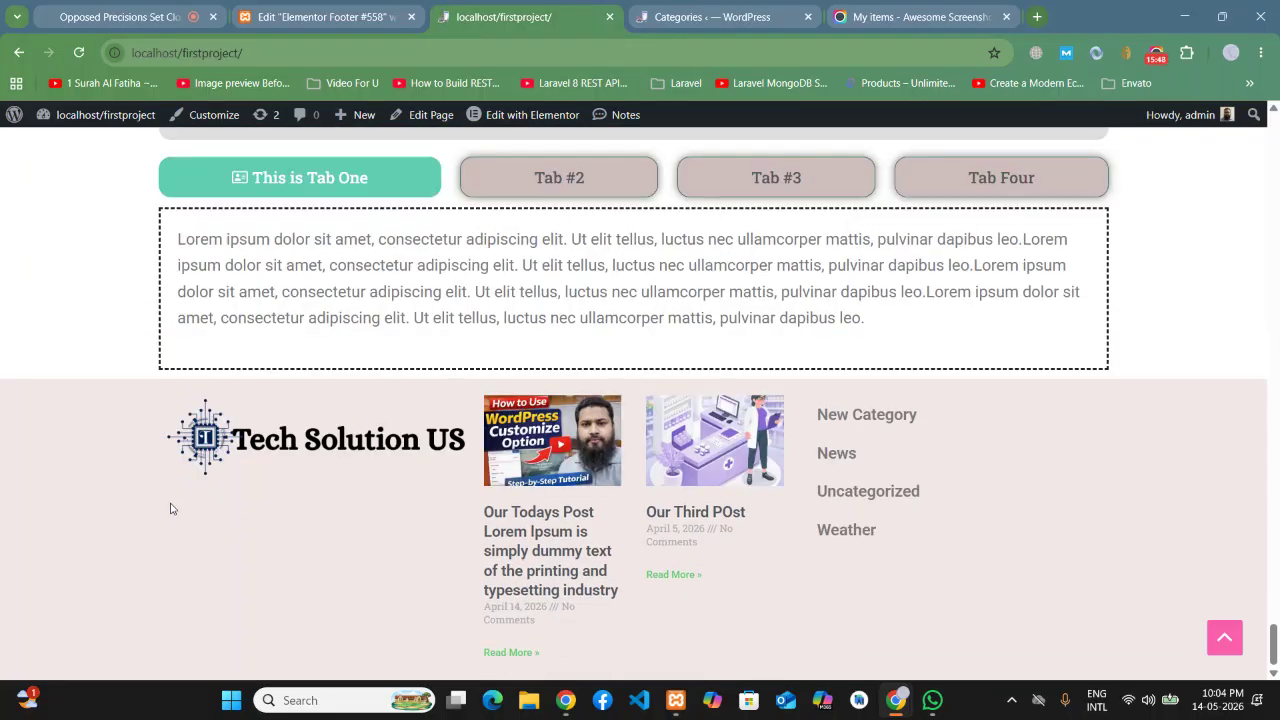
scroll(170, 508, "up", 3)
scroll(1046, 443, "down", 3)
Step: Open Our Dummy Page from the site's Page menu and check the footer there
scroll(1148, 468, "up", 20)
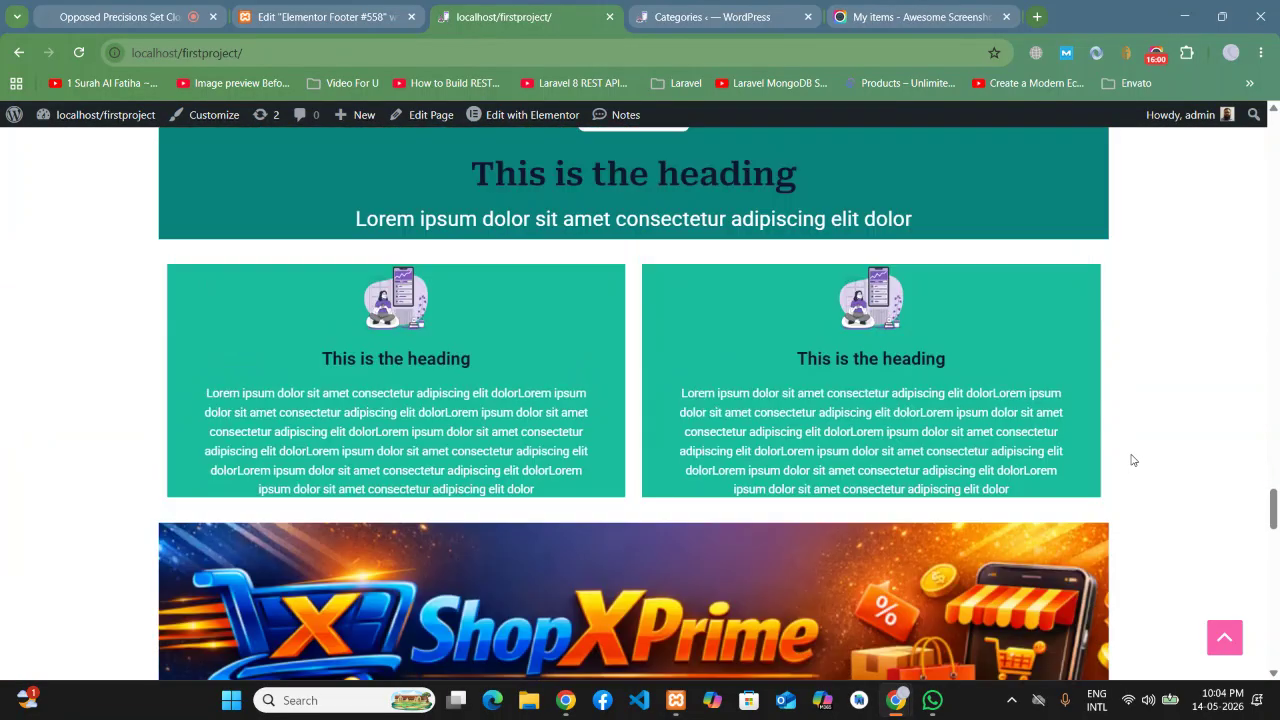
scroll(1106, 437, "up", 15)
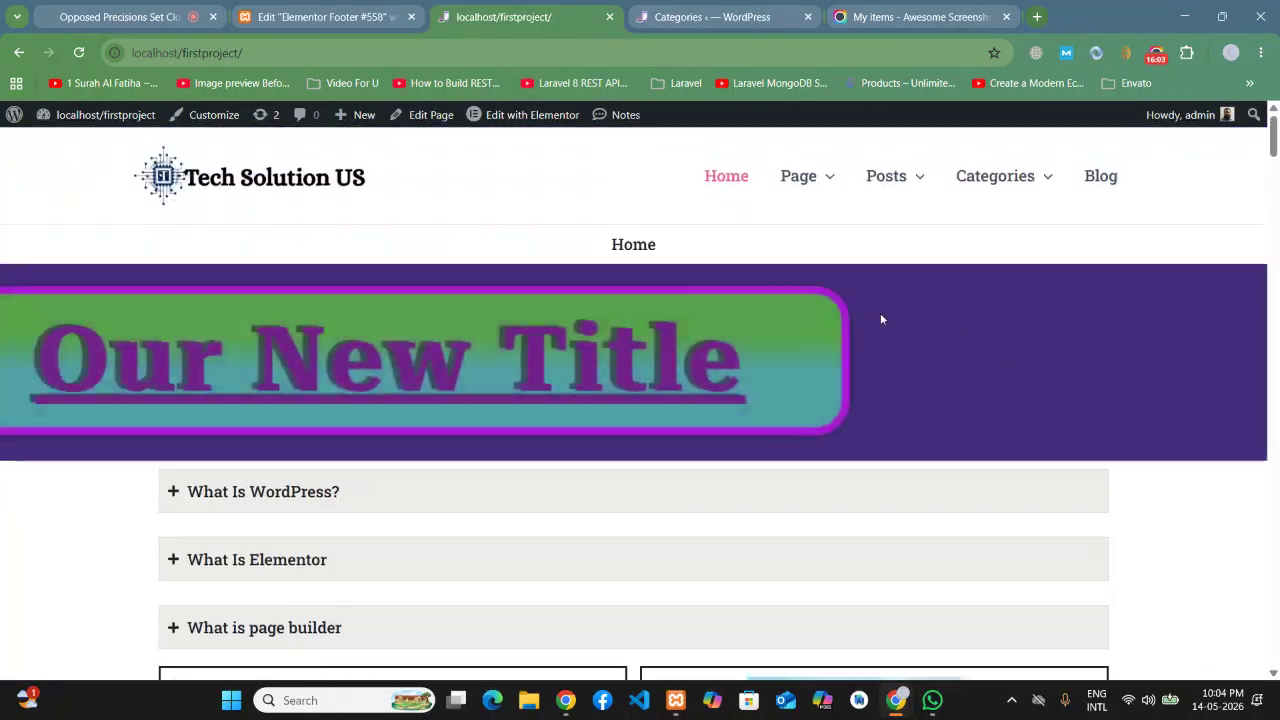
mouse_move(788, 177)
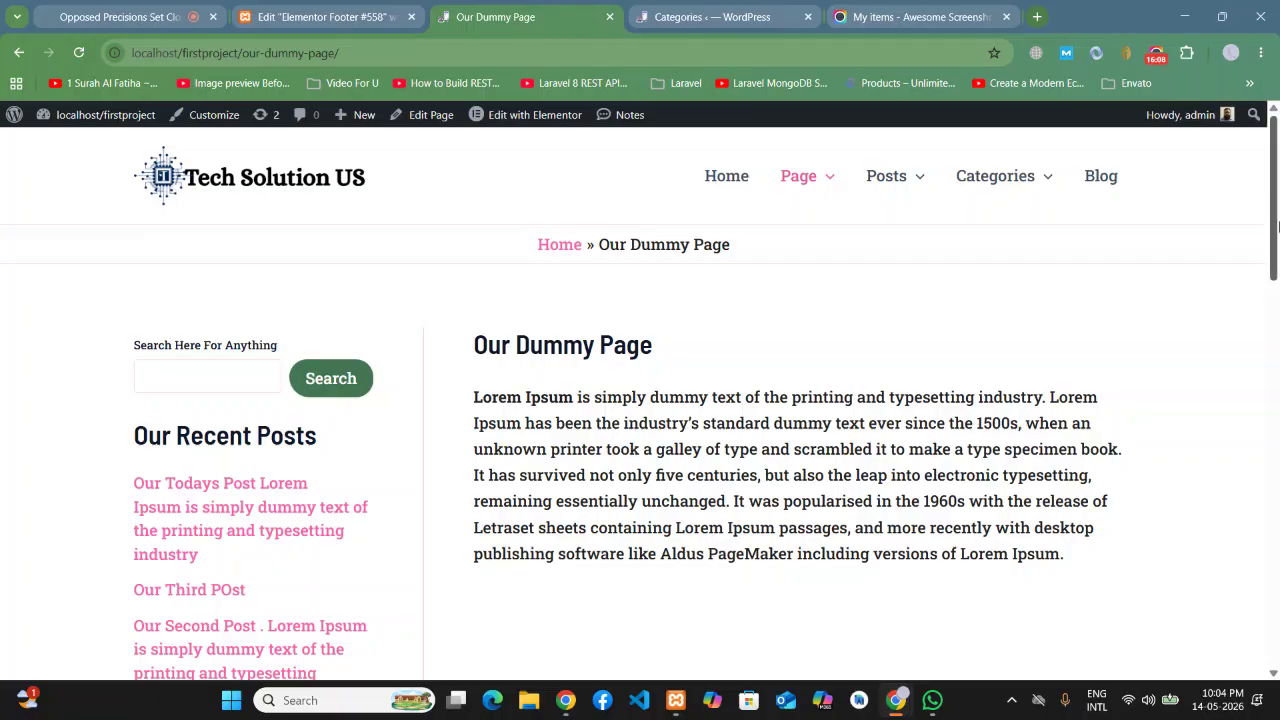
left_click_drag(1275, 250, 1275, 630)
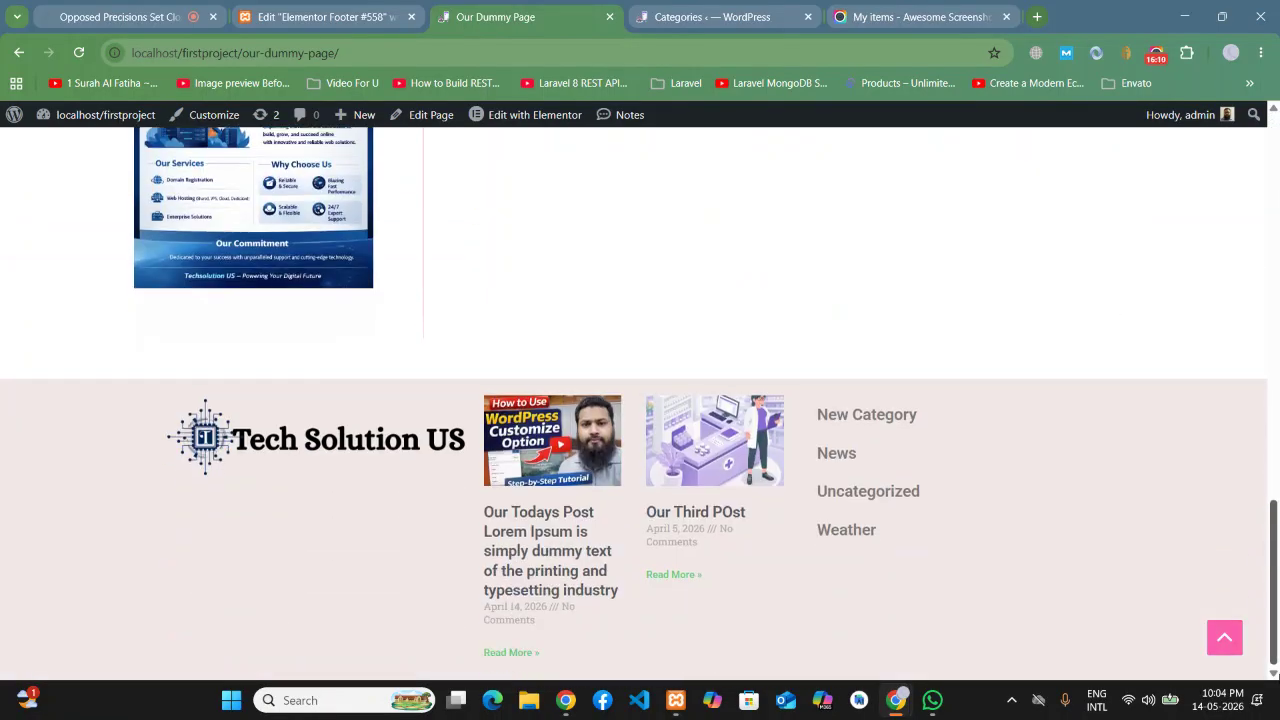
left_click_drag(1275, 628, 1275, 243)
Step: Return to the Elementor footer template and delete the Posts widget from the middle column
left_click(334, 10)
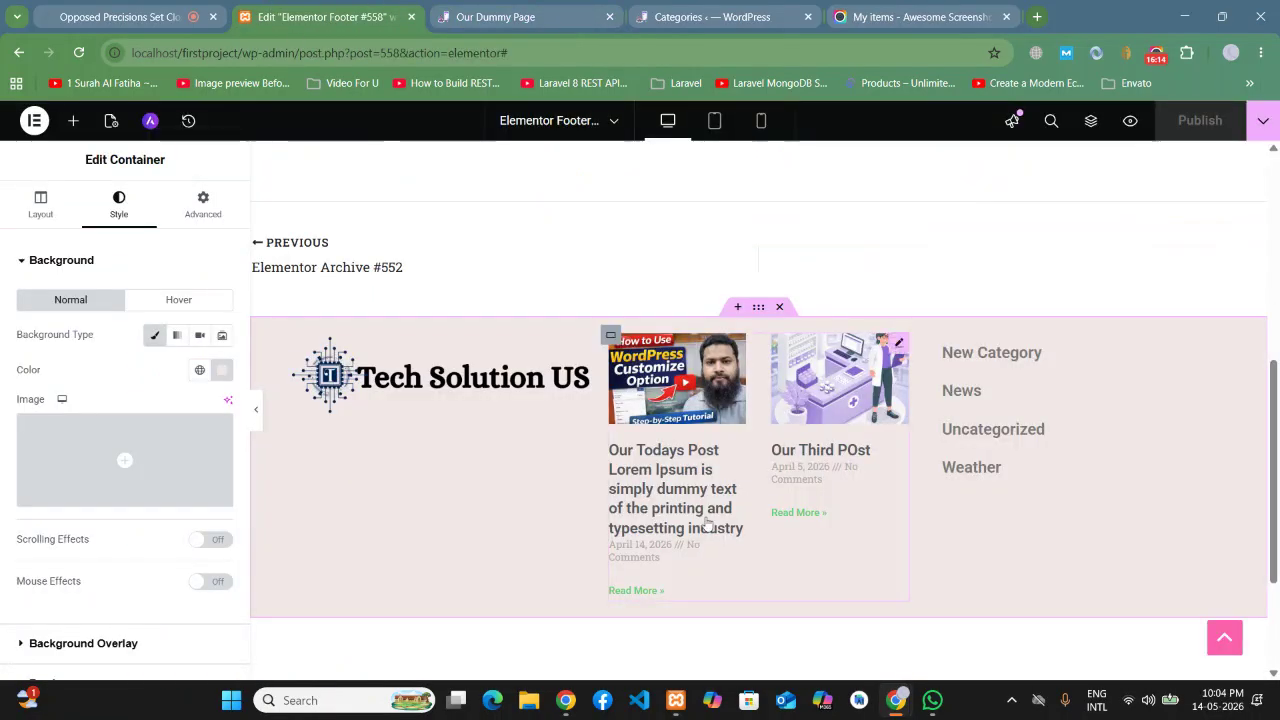
right_click(818, 388)
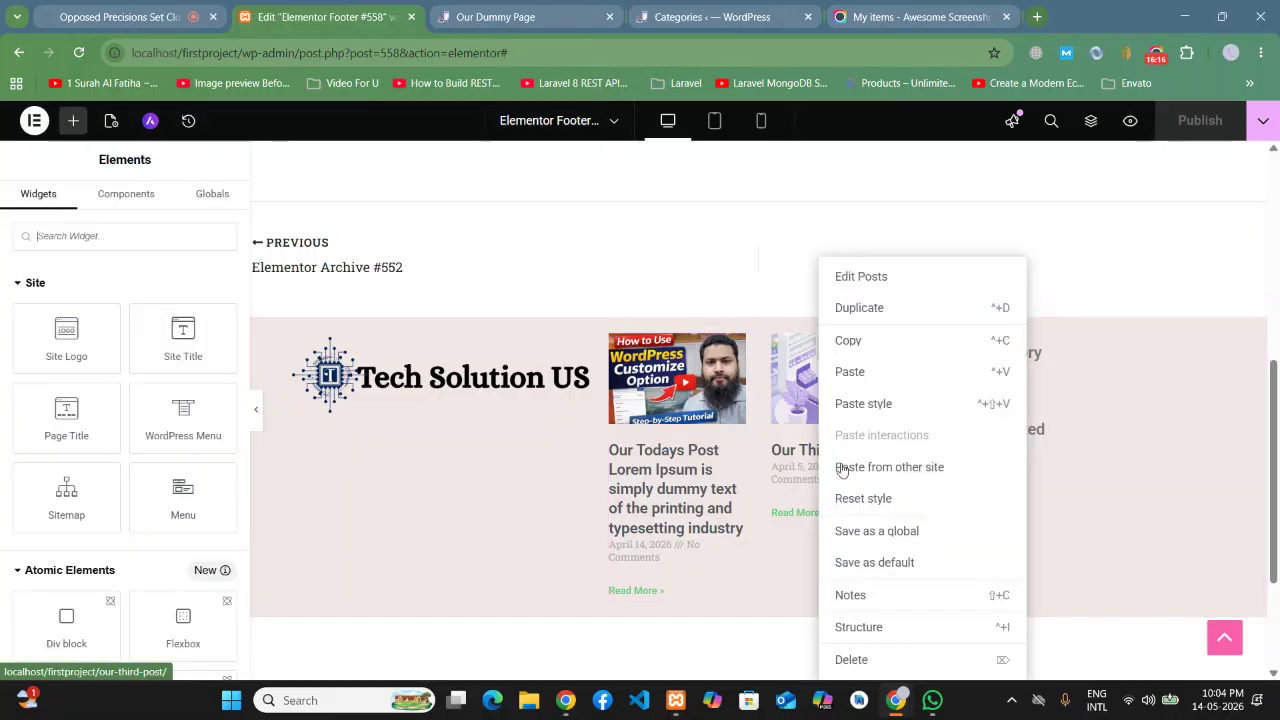
left_click(856, 662)
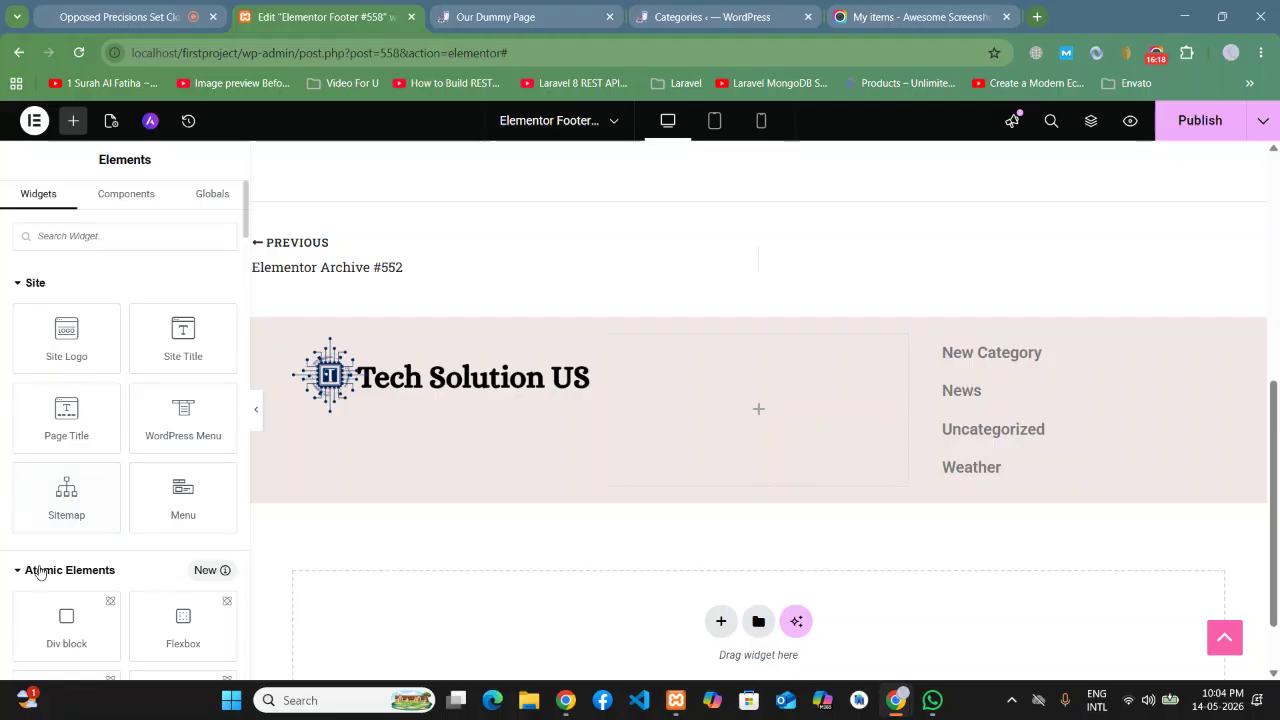
Step: Place a Pro Gallery widget in the footer's empty middle column
scroll(40, 570, "down", 10)
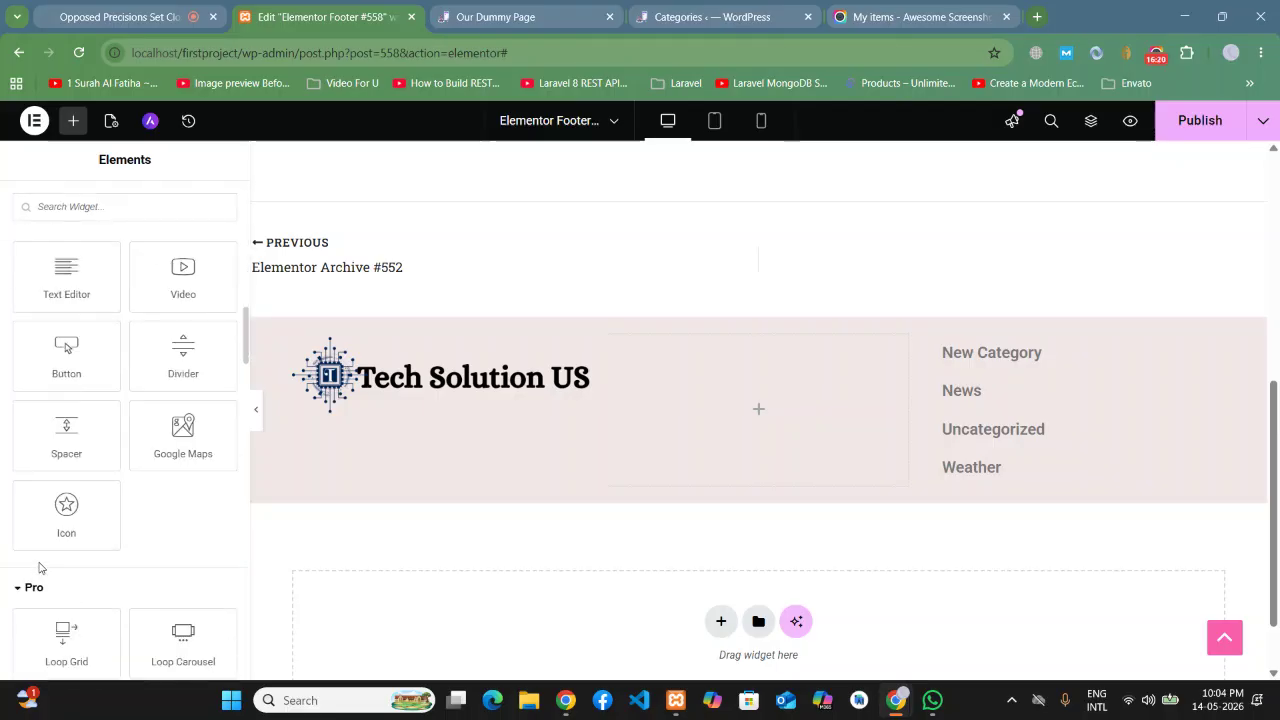
scroll(117, 354, "down", 3)
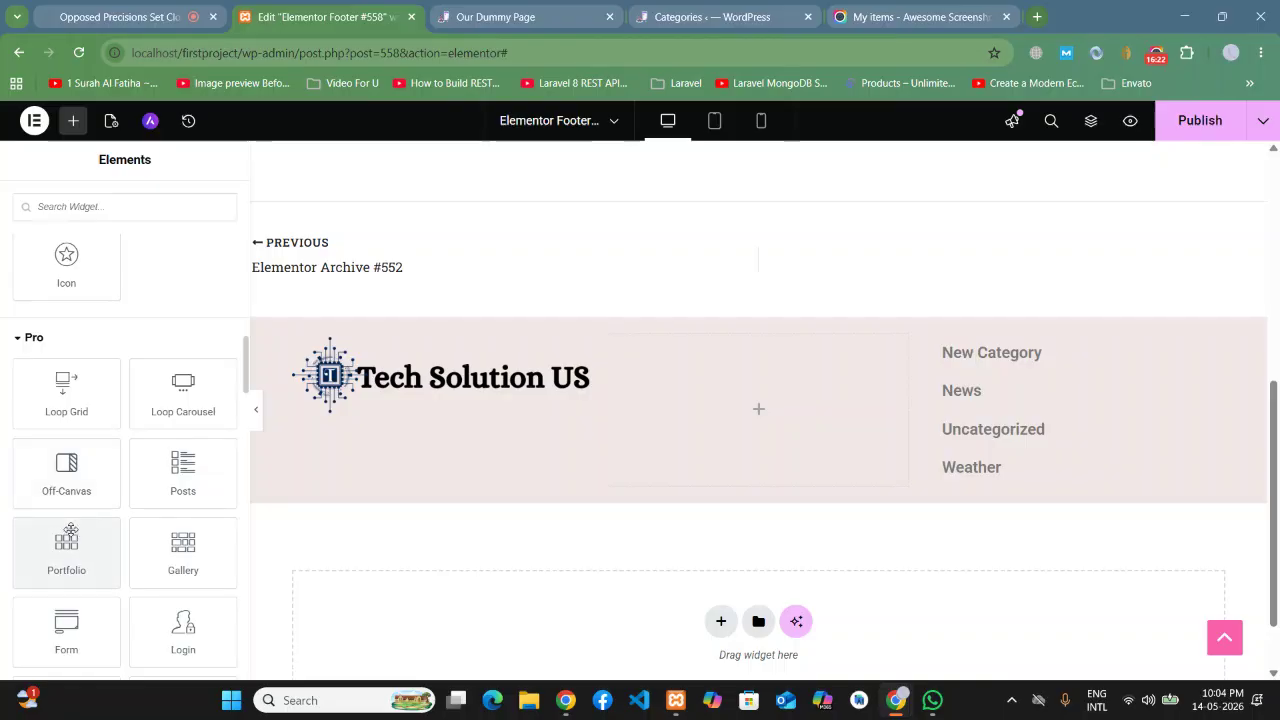
left_click_drag(183, 552, 779, 412)
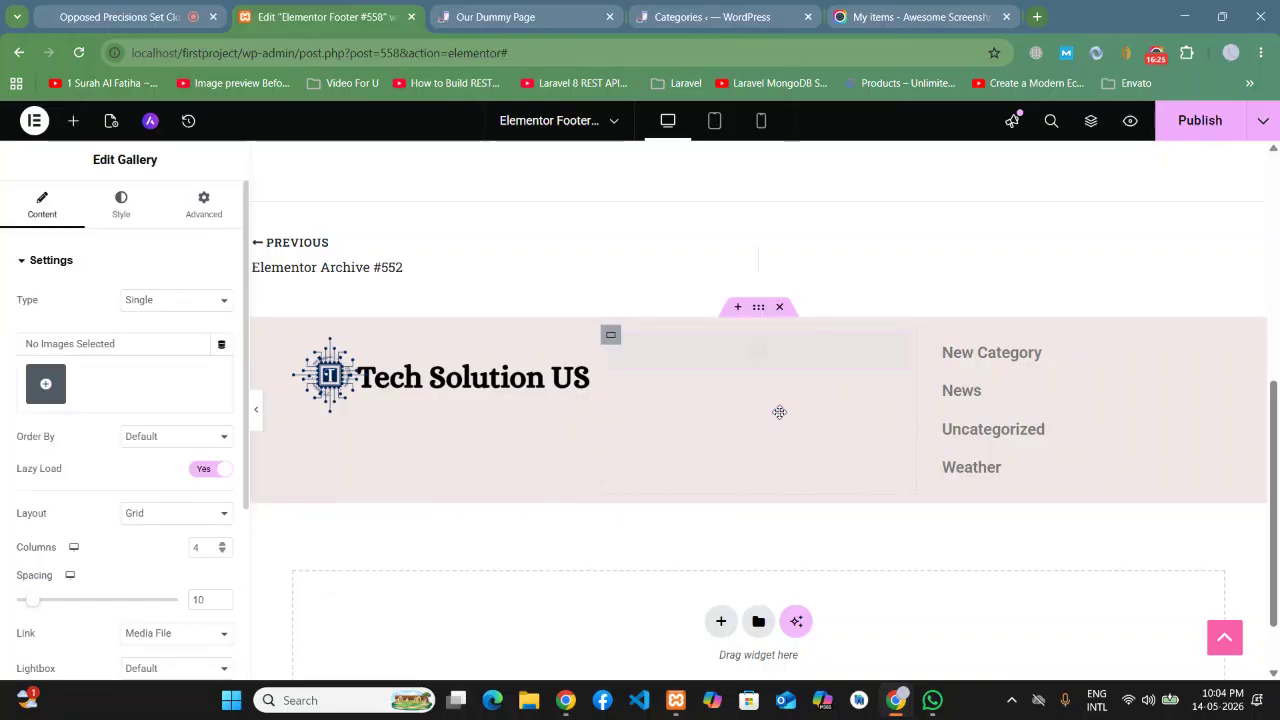
left_click(46, 388)
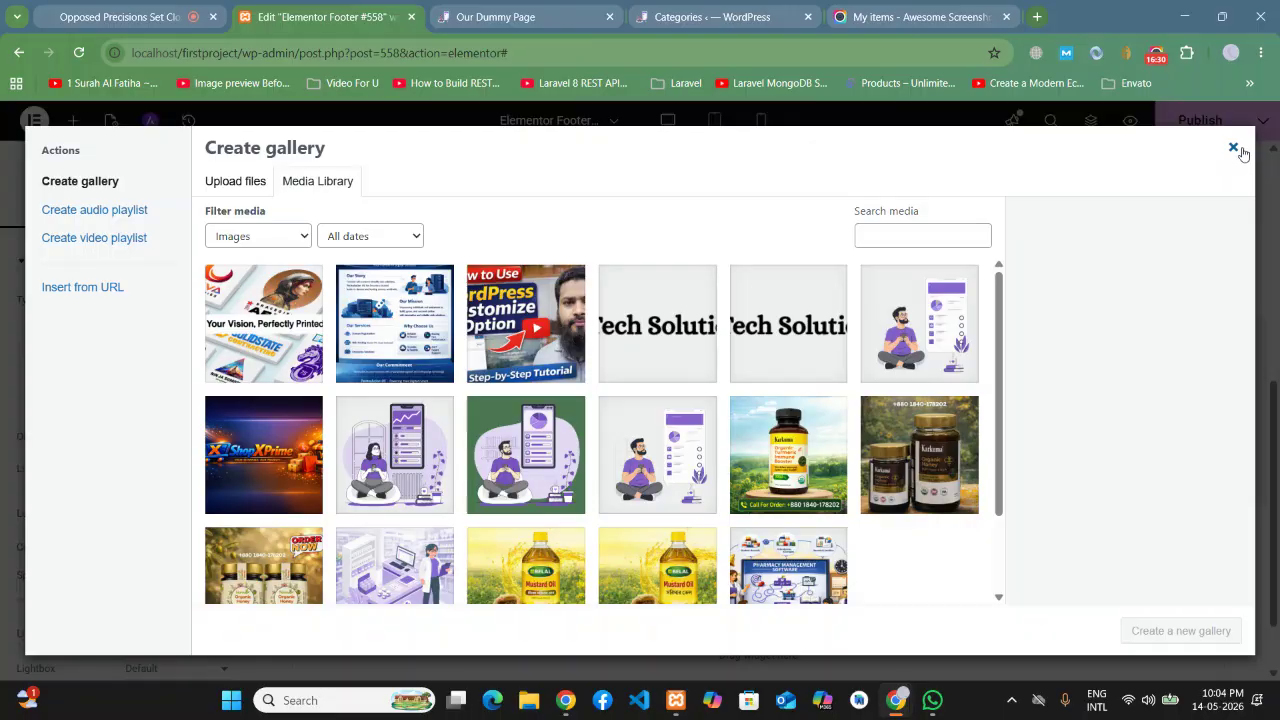
left_click(1233, 147)
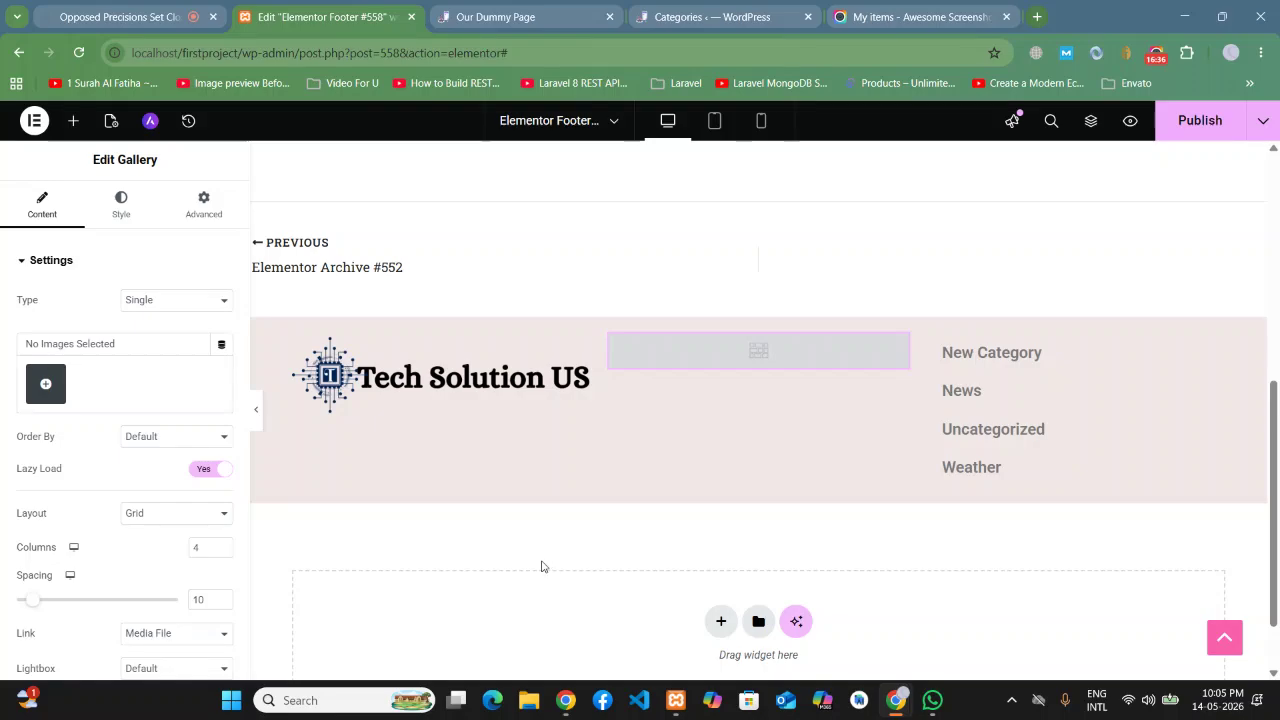
scroll(506, 337, "up", 3)
scroll(320, 188, "up", 5)
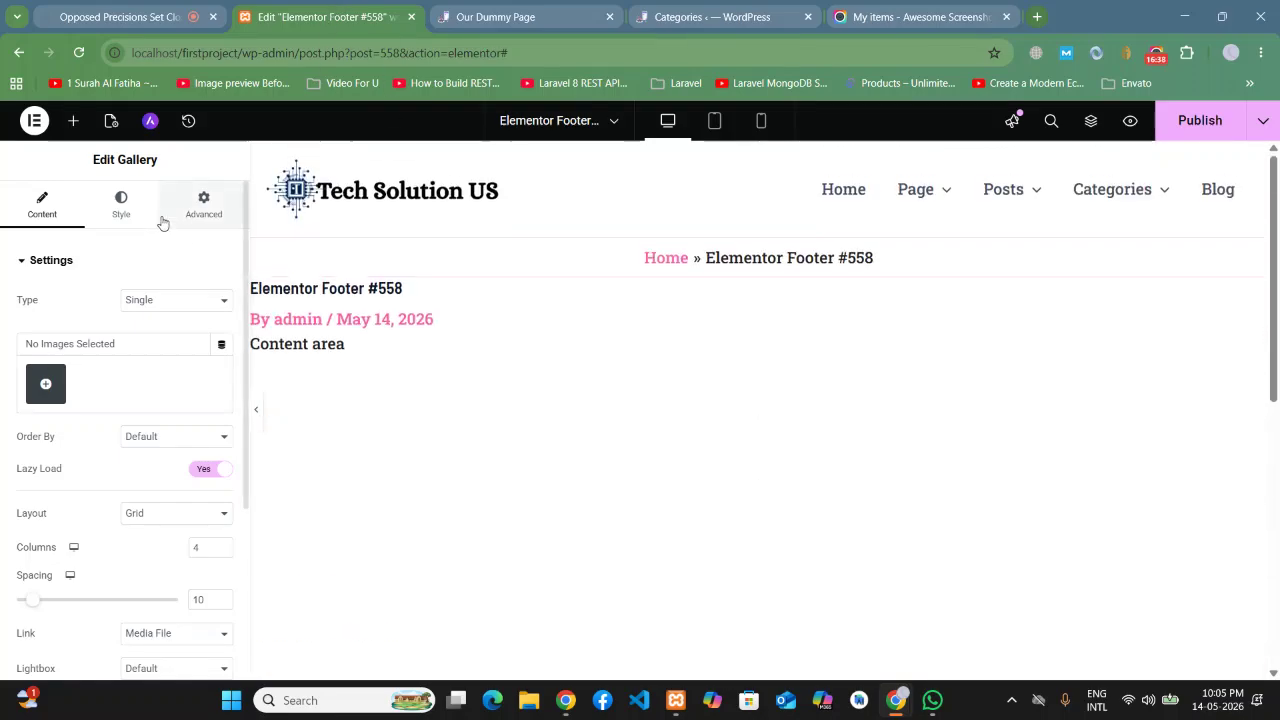
scroll(456, 386, "down", 10)
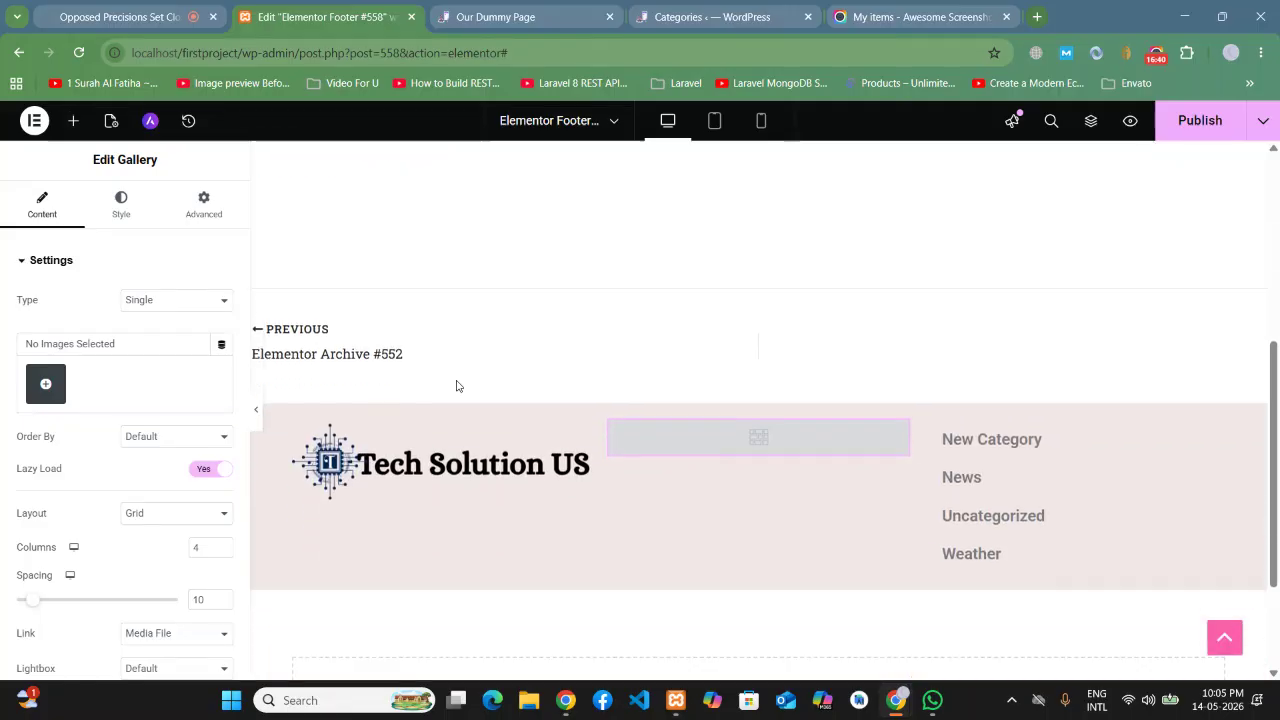
Step: Fill the gallery with the first three images from the media library and set its spacing to 17
left_click(52, 386)
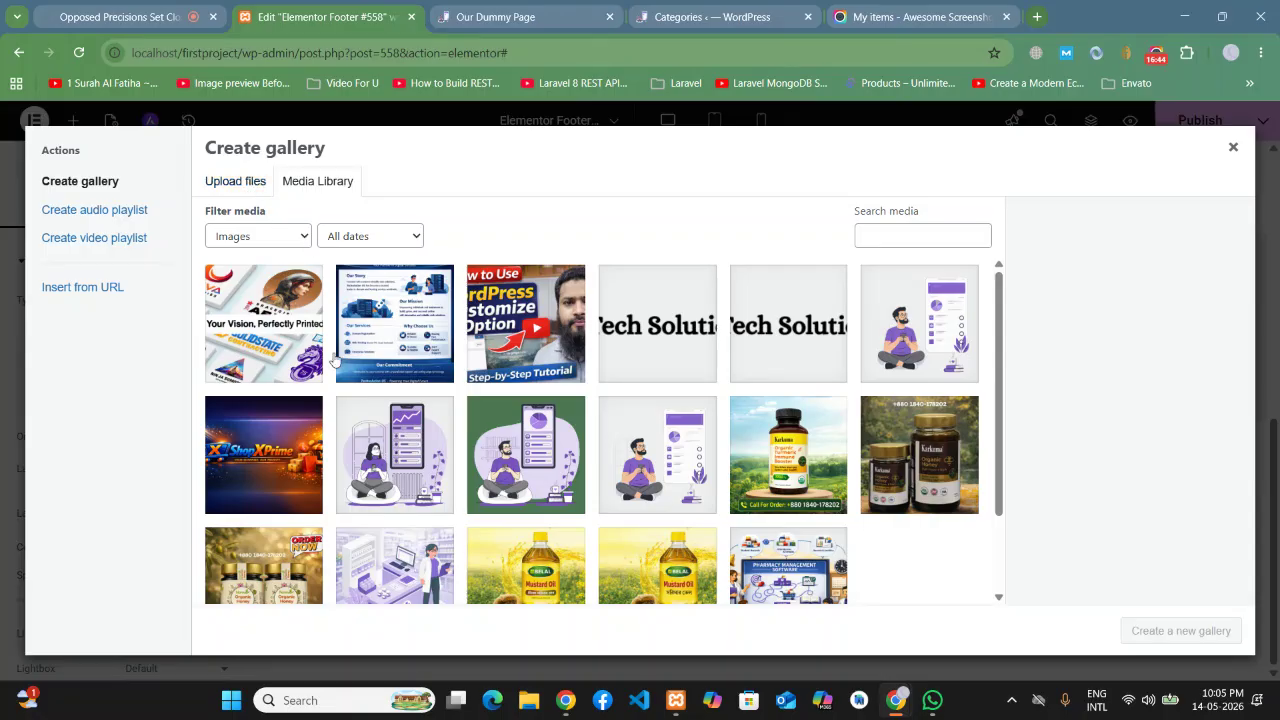
left_click(288, 360)
left_click(416, 362)
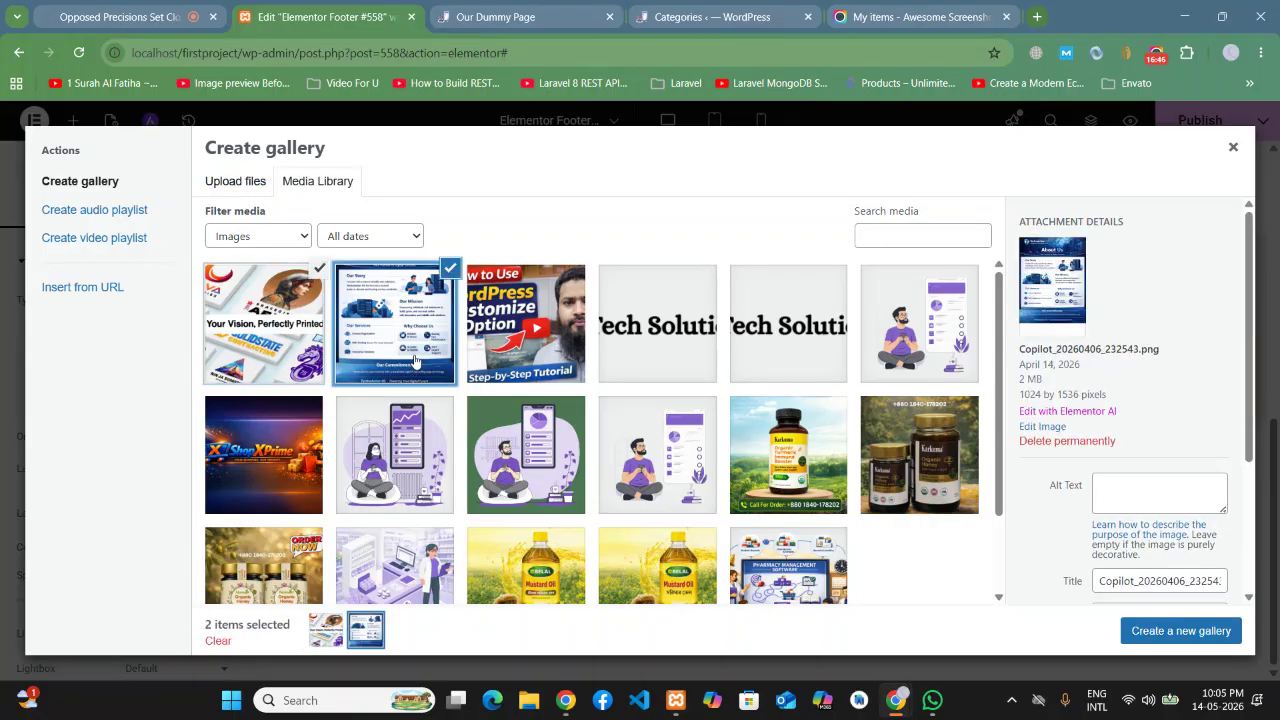
left_click(517, 349)
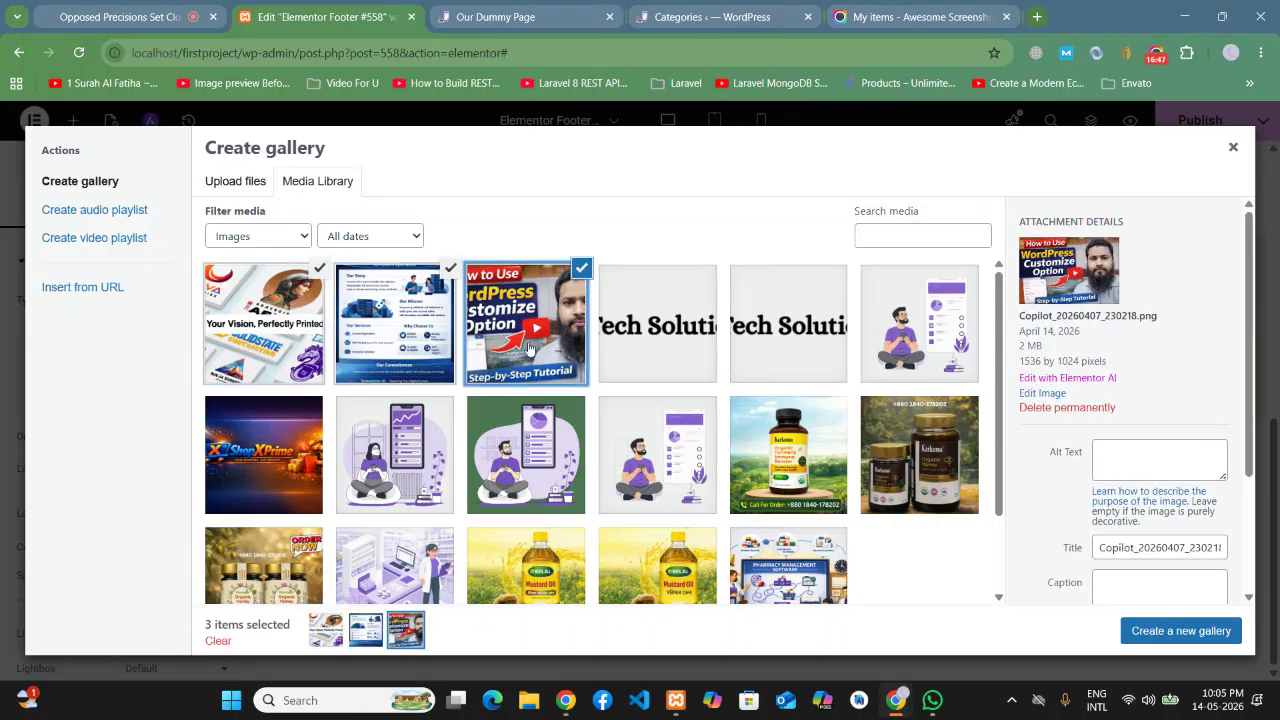
left_click(1185, 631)
left_click(1215, 631)
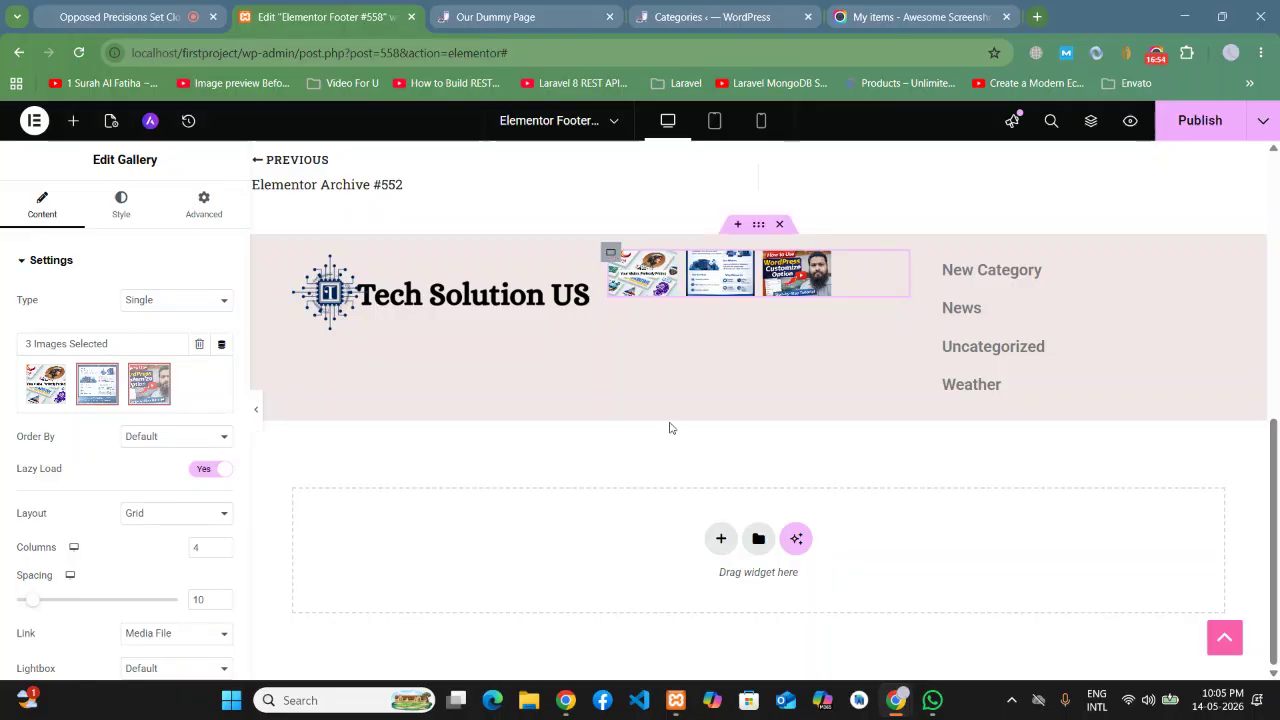
left_click_drag(35, 607, 46, 606)
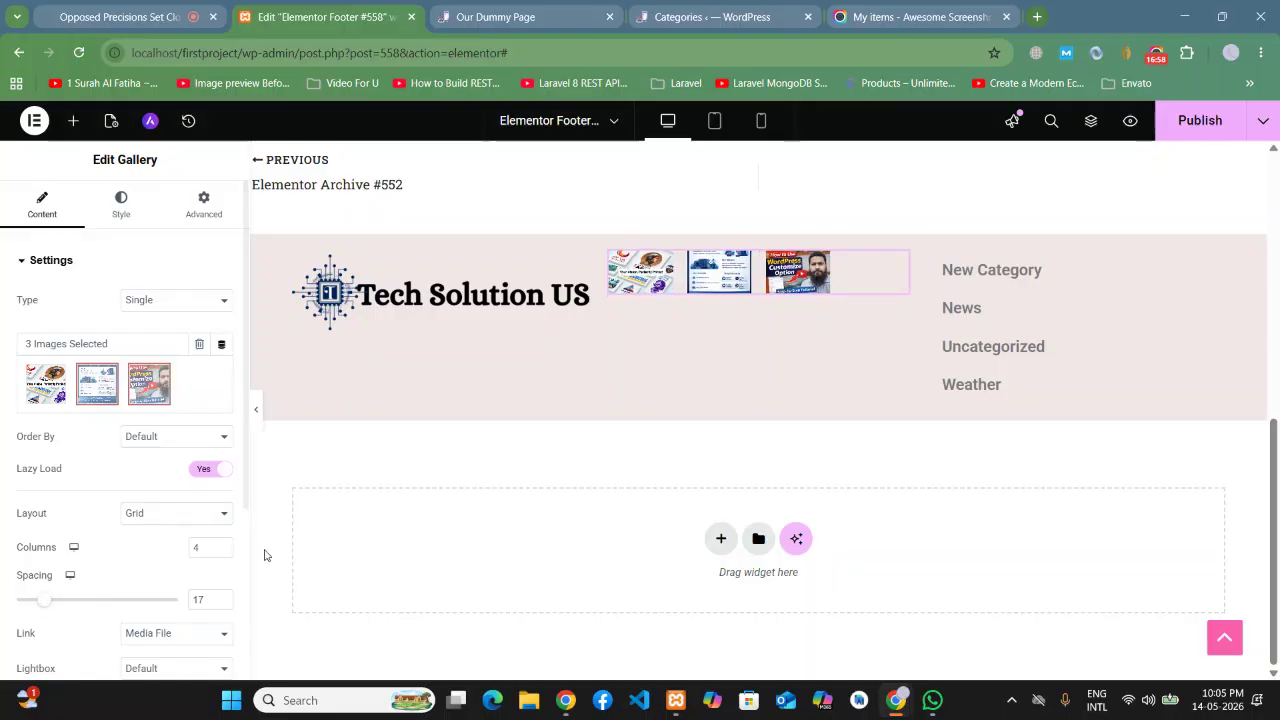
Step: Switch the gallery type to Multiple, then back to Single
left_click(150, 302)
left_click(148, 344)
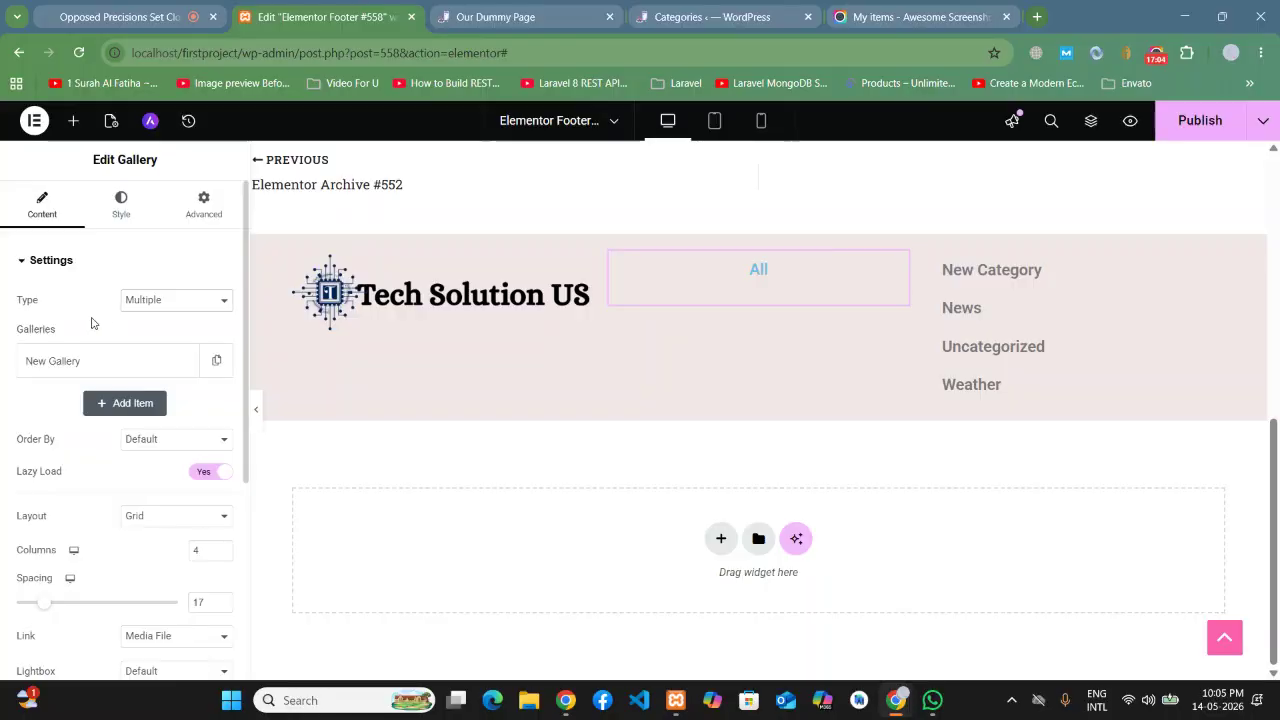
left_click(150, 302)
left_click(137, 322)
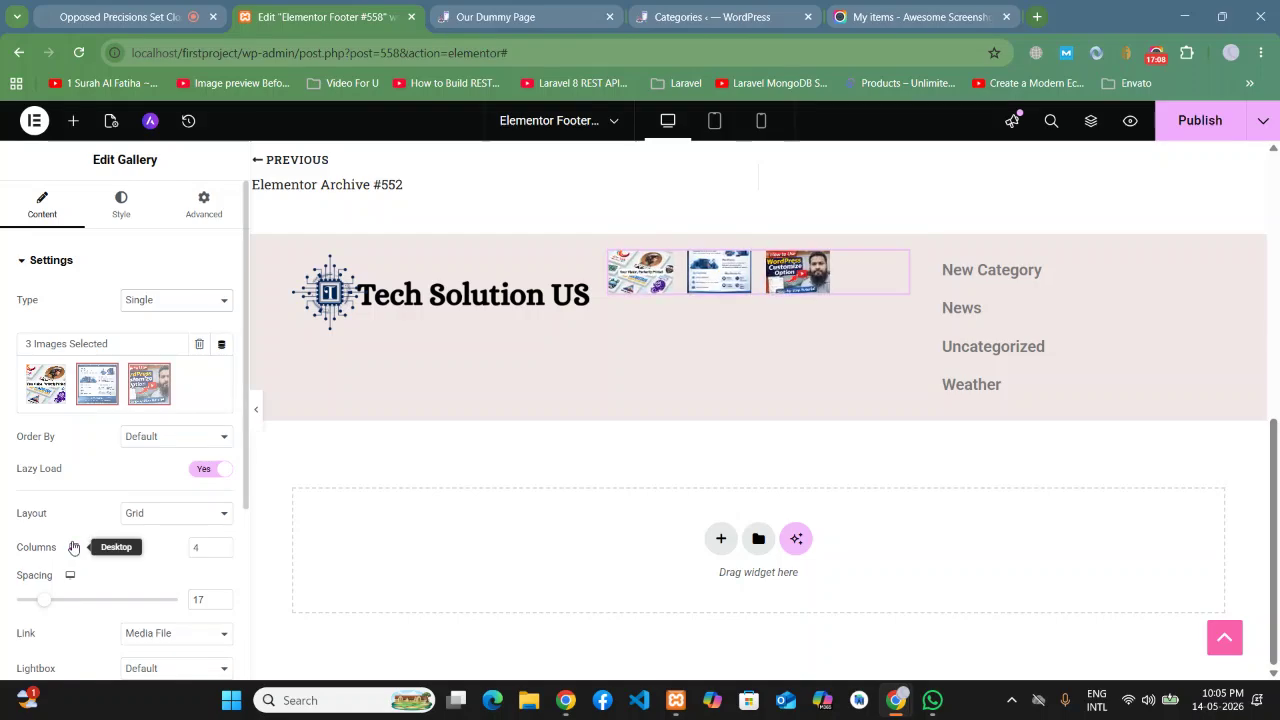
Step: Set the gallery's aspect ratio to 1:1 and its image resolution to Full
scroll(83, 546, "down", 1)
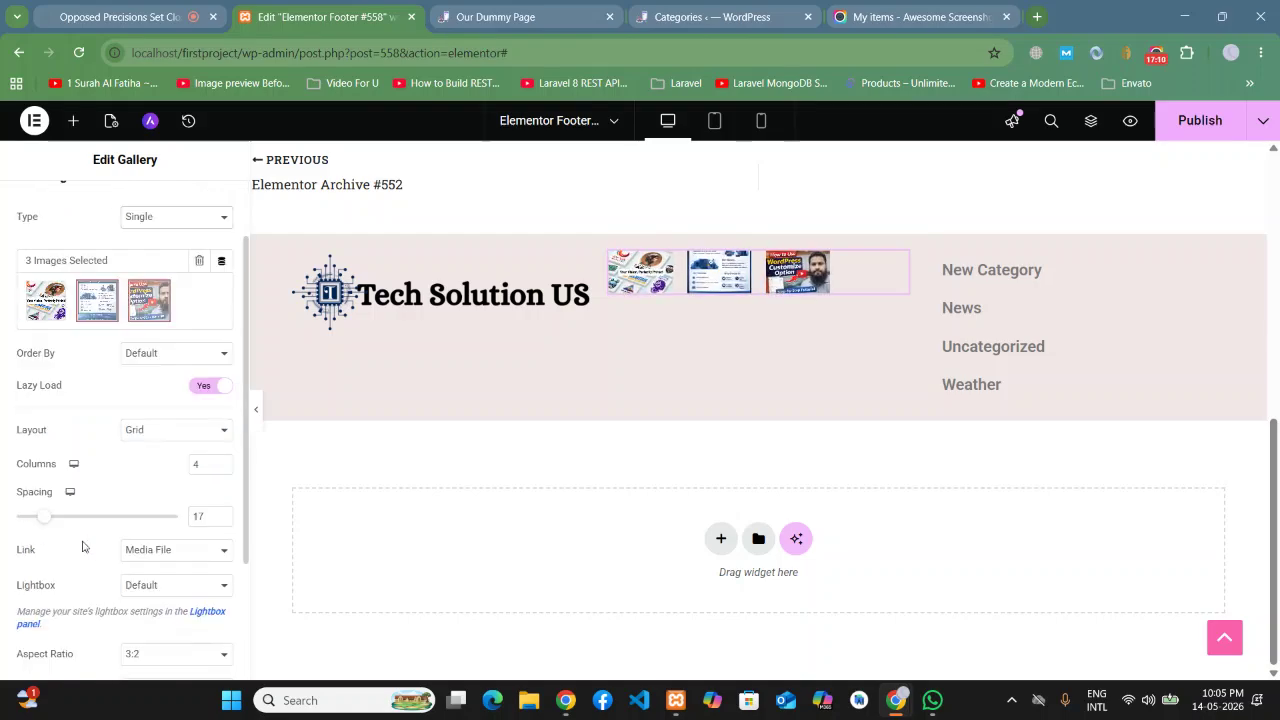
scroll(71, 549, "down", 1)
left_click(152, 571)
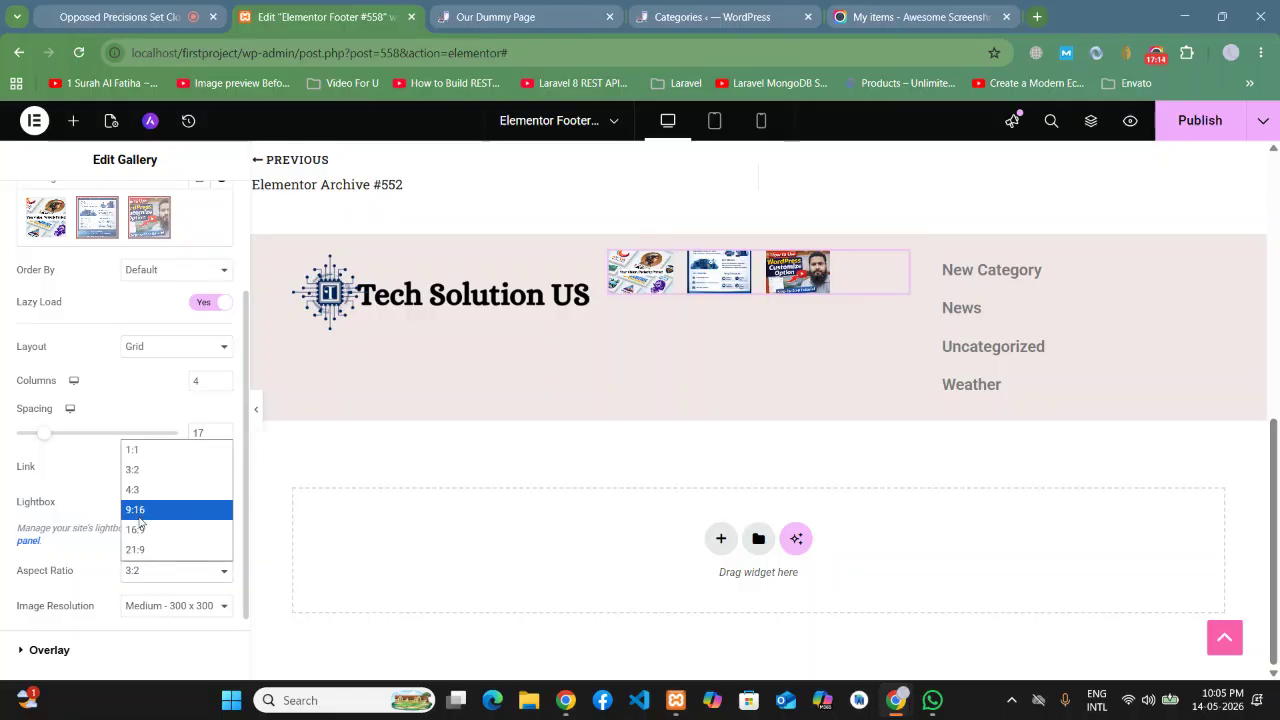
left_click(135, 550)
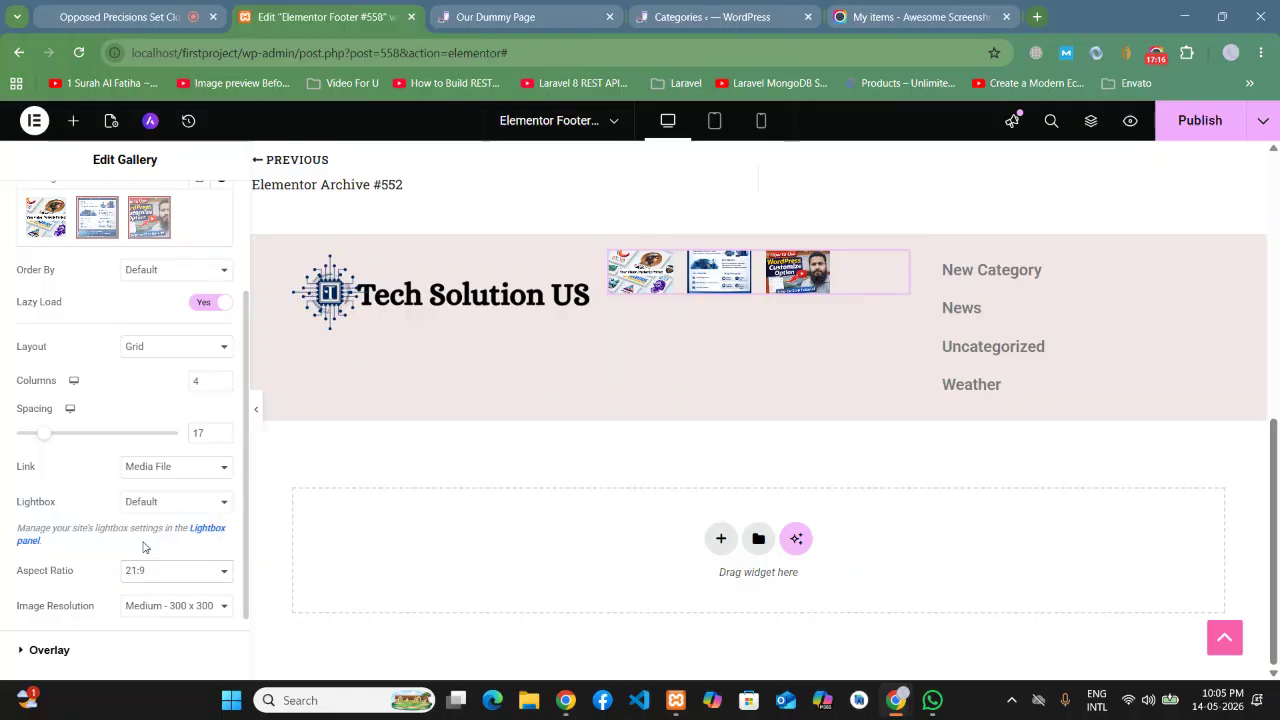
left_click(138, 570)
left_click(133, 452)
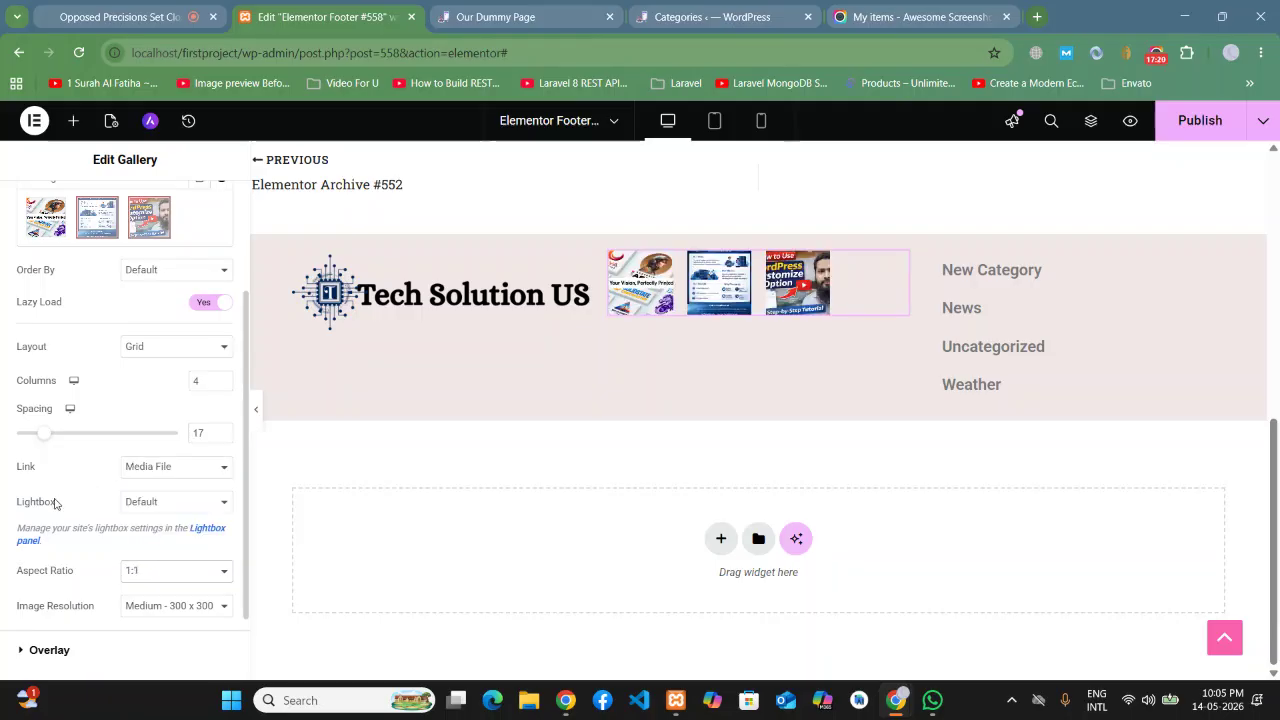
left_click(149, 606)
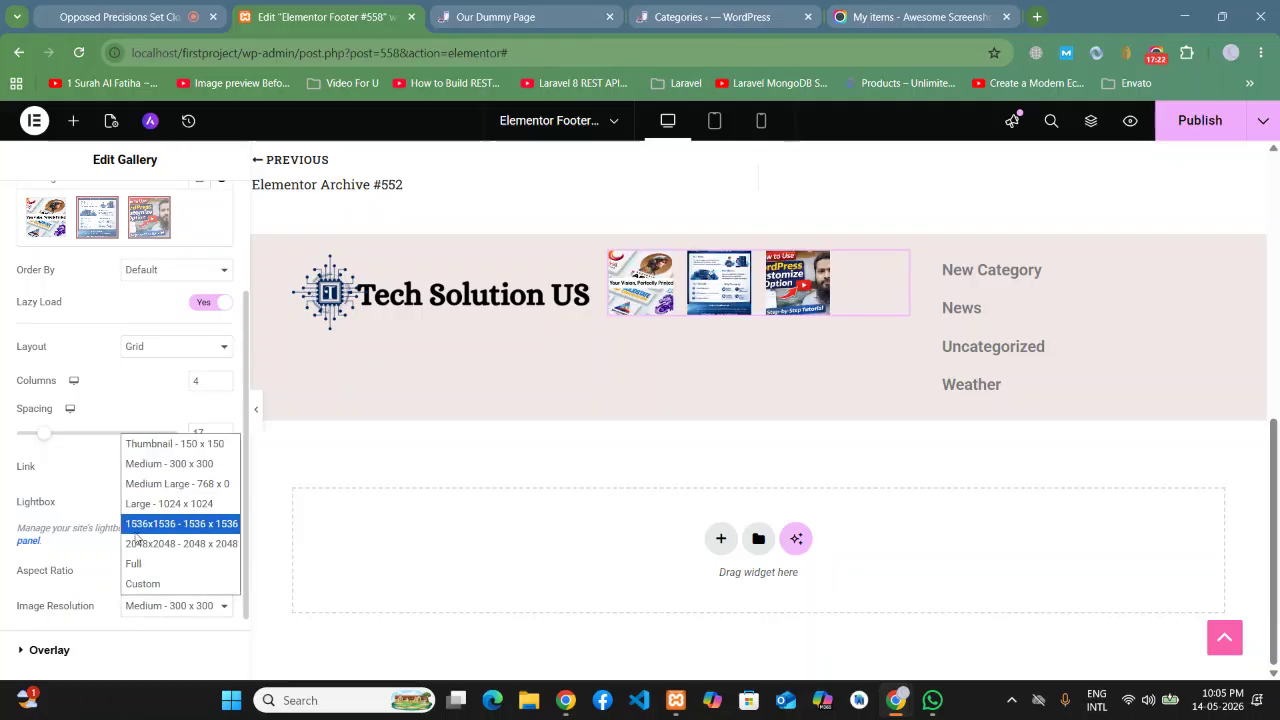
left_click(140, 564)
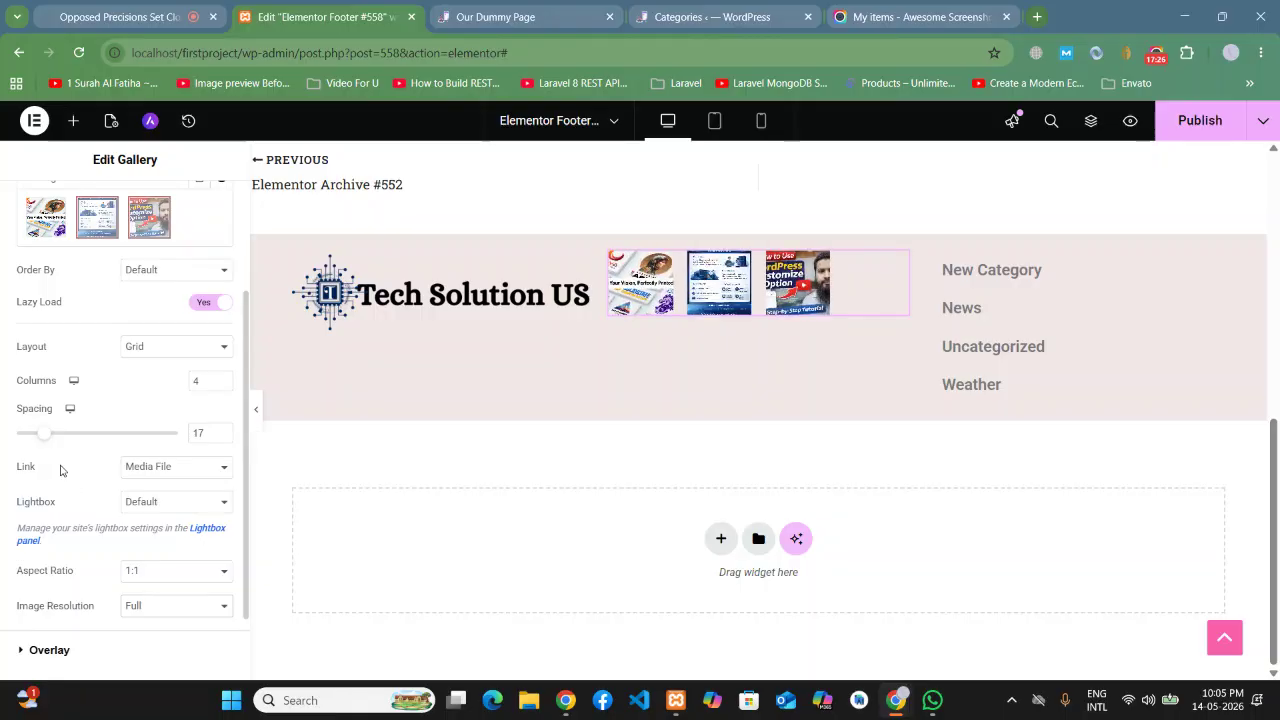
Step: Add four more media library images to the footer gallery: the pharmacy desk illustration, both mustard oil pictures and the pharmacy management software graphic
scroll(95, 463, "up", 2)
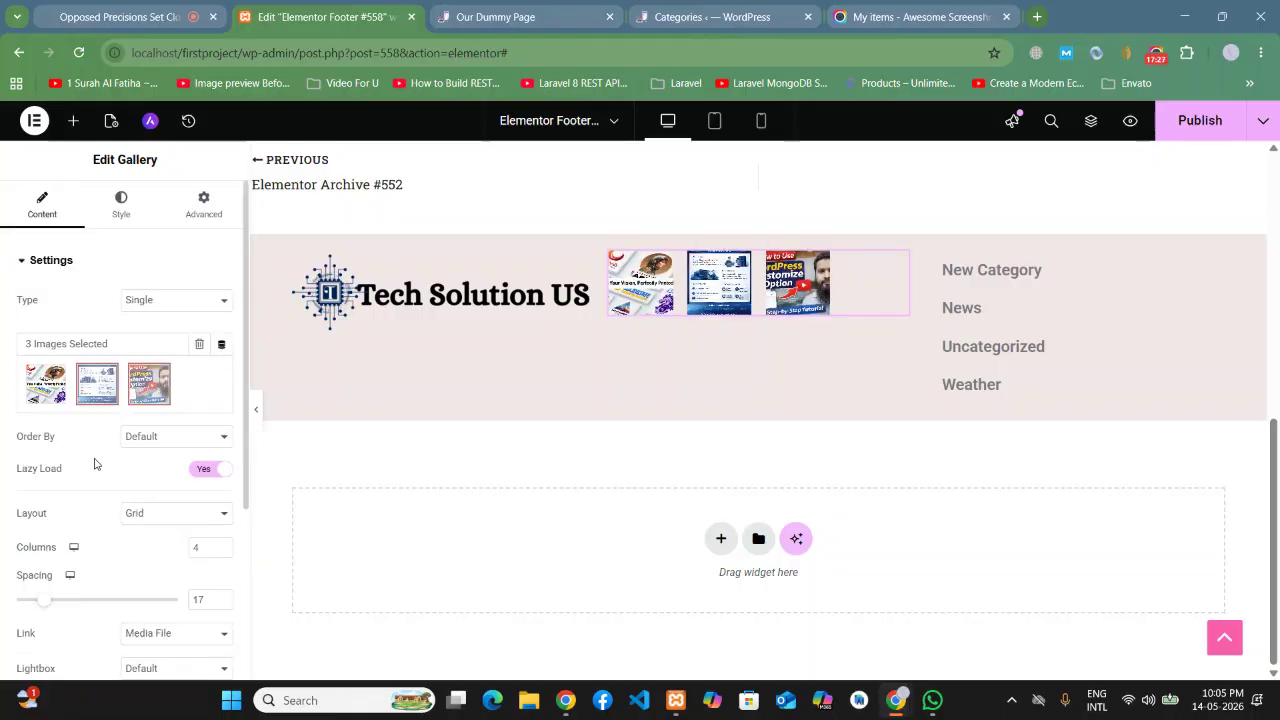
left_click(141, 300)
left_click(141, 300)
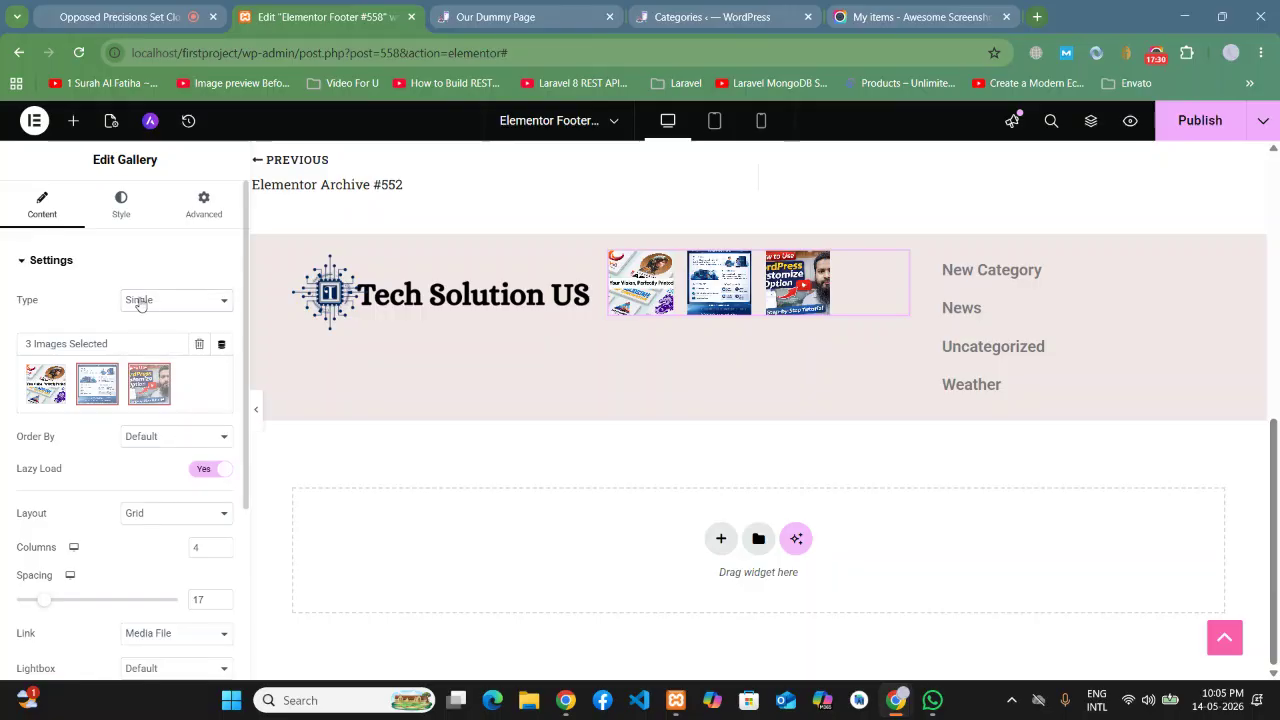
left_click(190, 388)
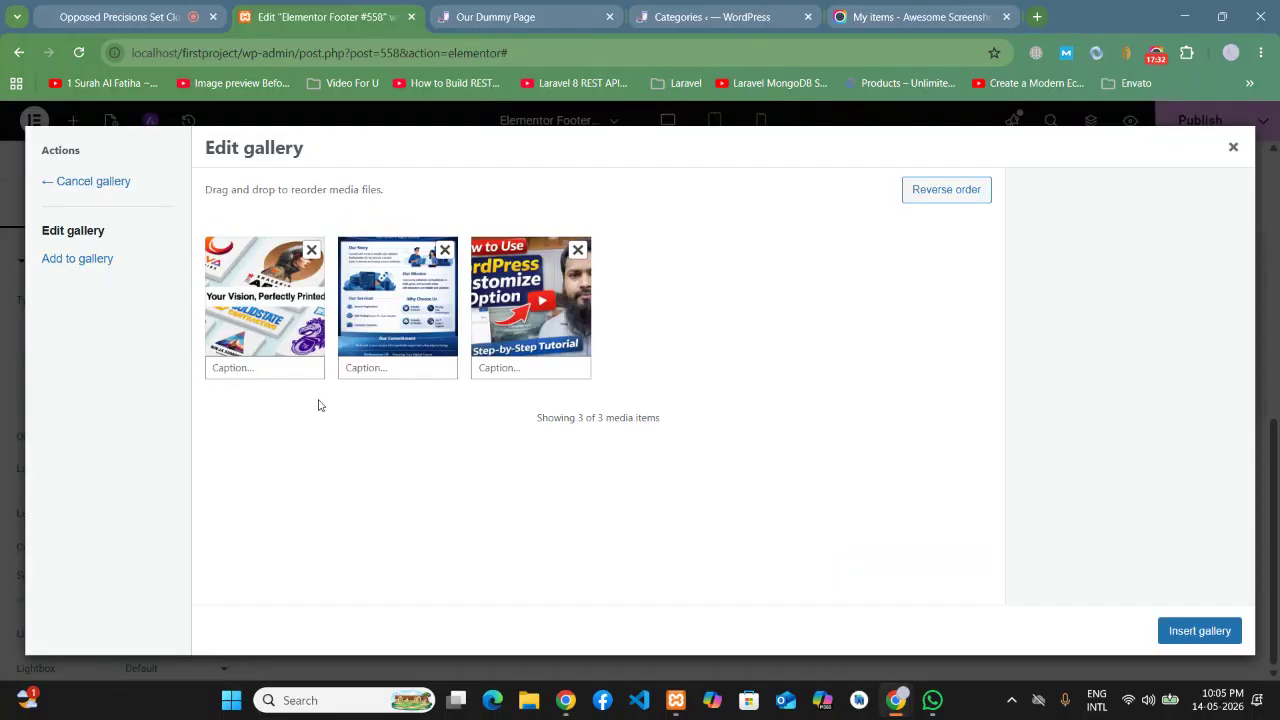
left_click(84, 262)
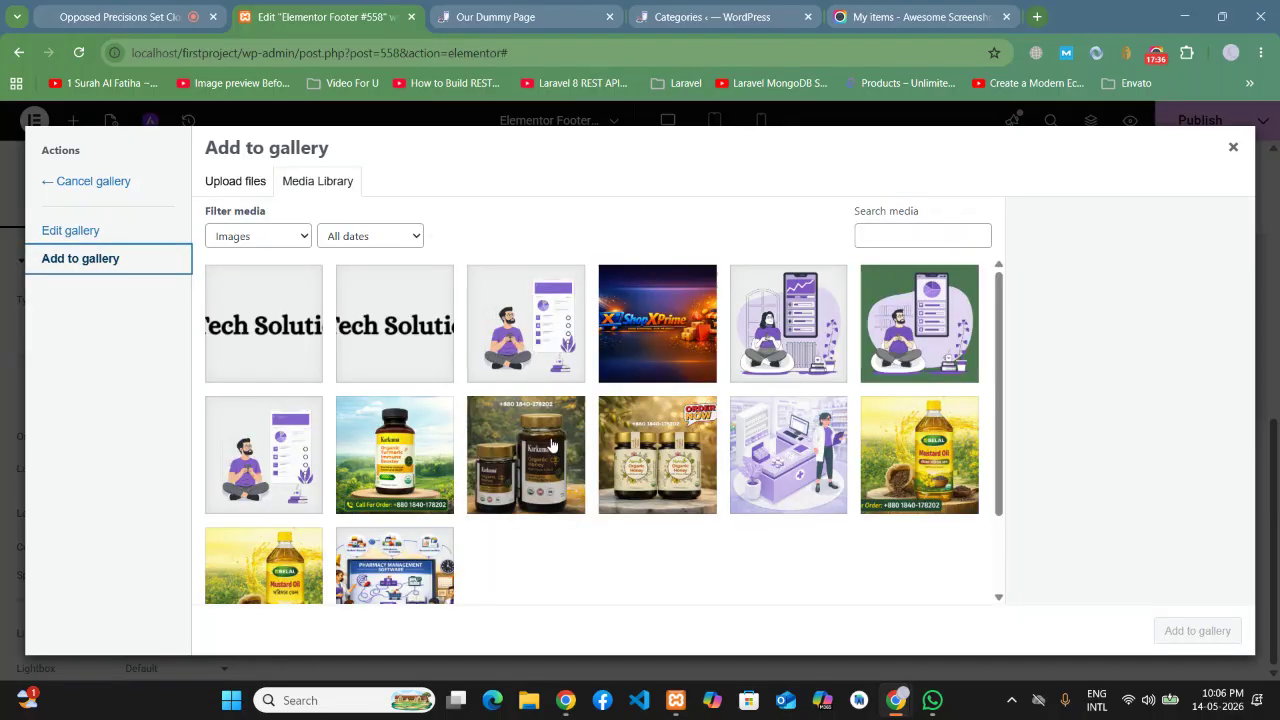
left_click(799, 497)
left_click(905, 470)
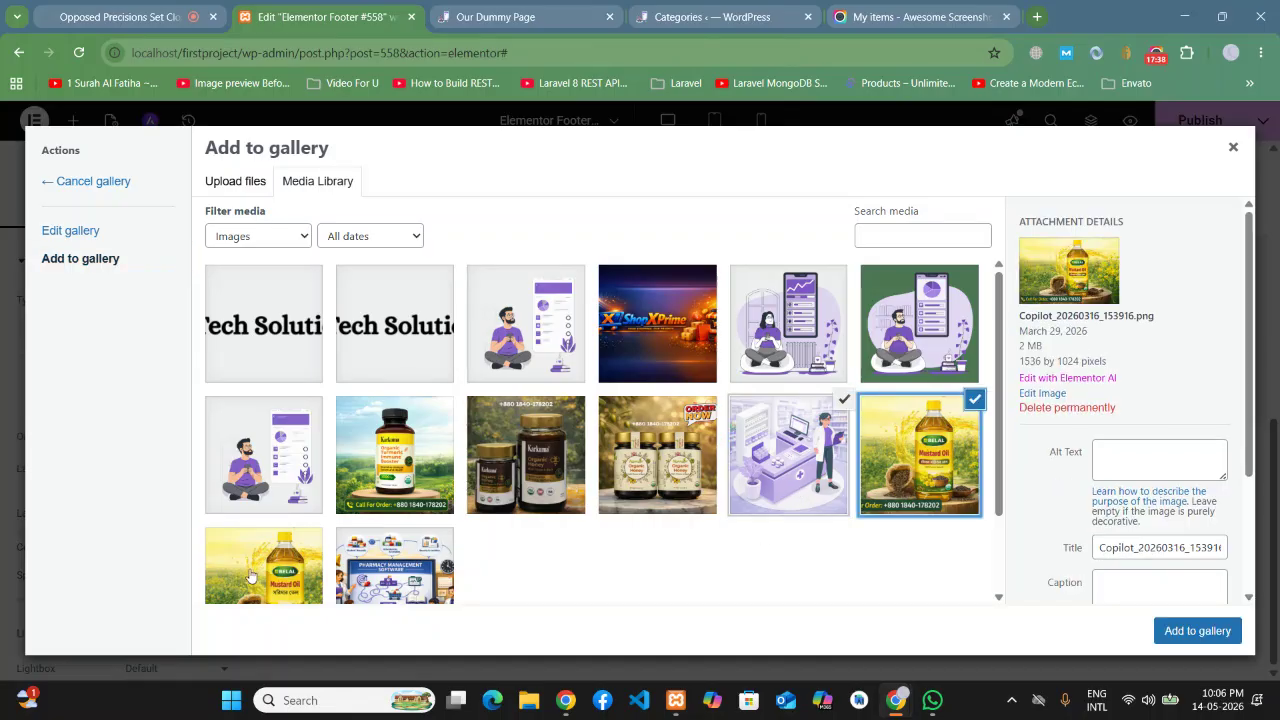
left_click(252, 577)
left_click(372, 577)
left_click(1185, 631)
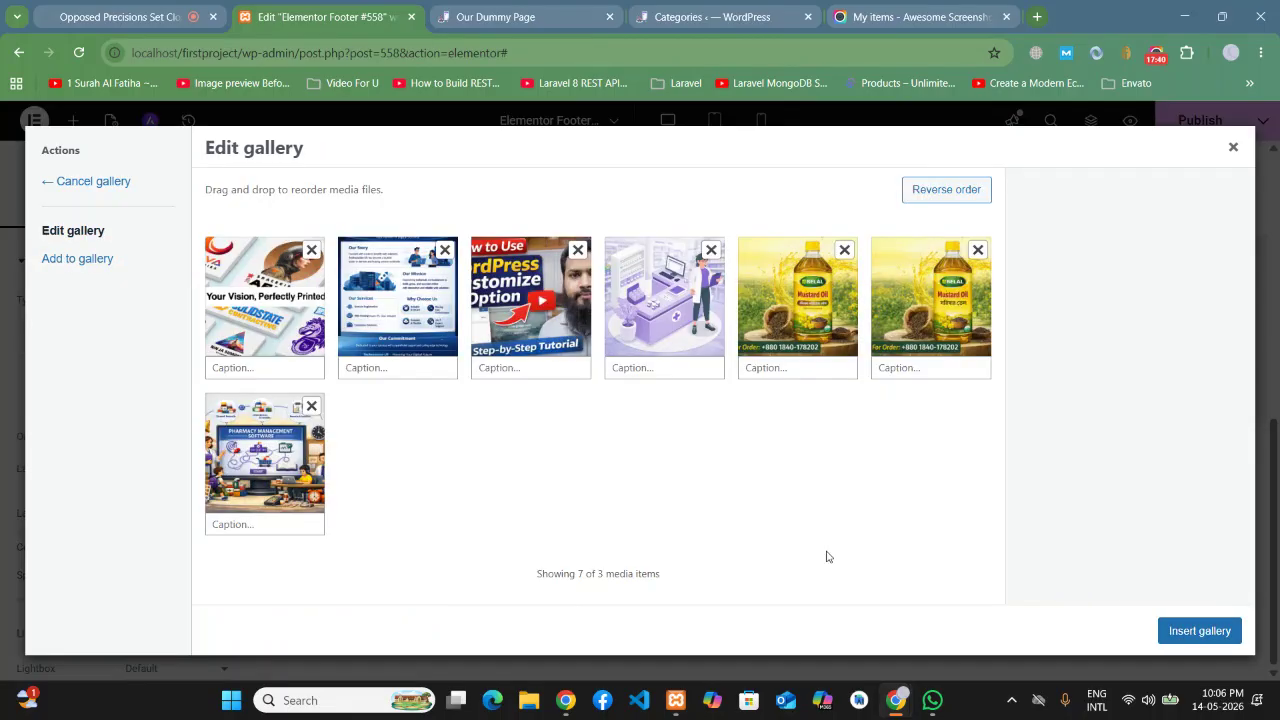
left_click(1237, 638)
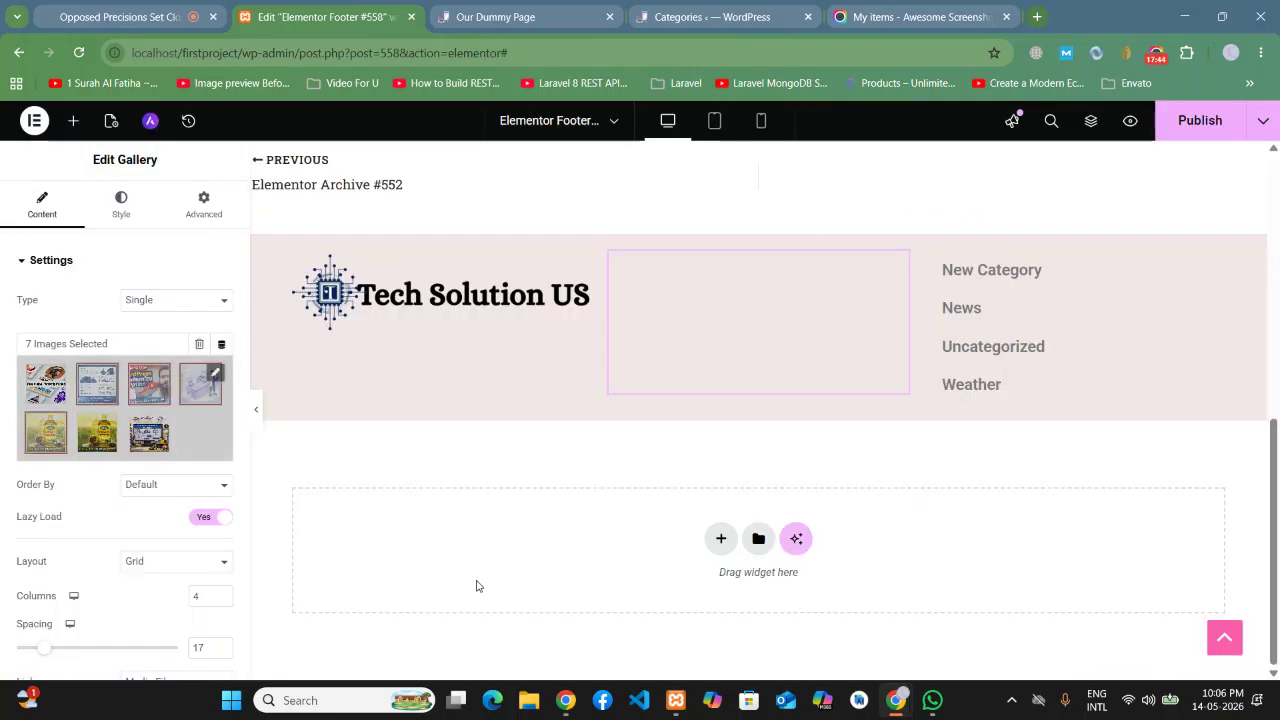
scroll(543, 583, "up", 1)
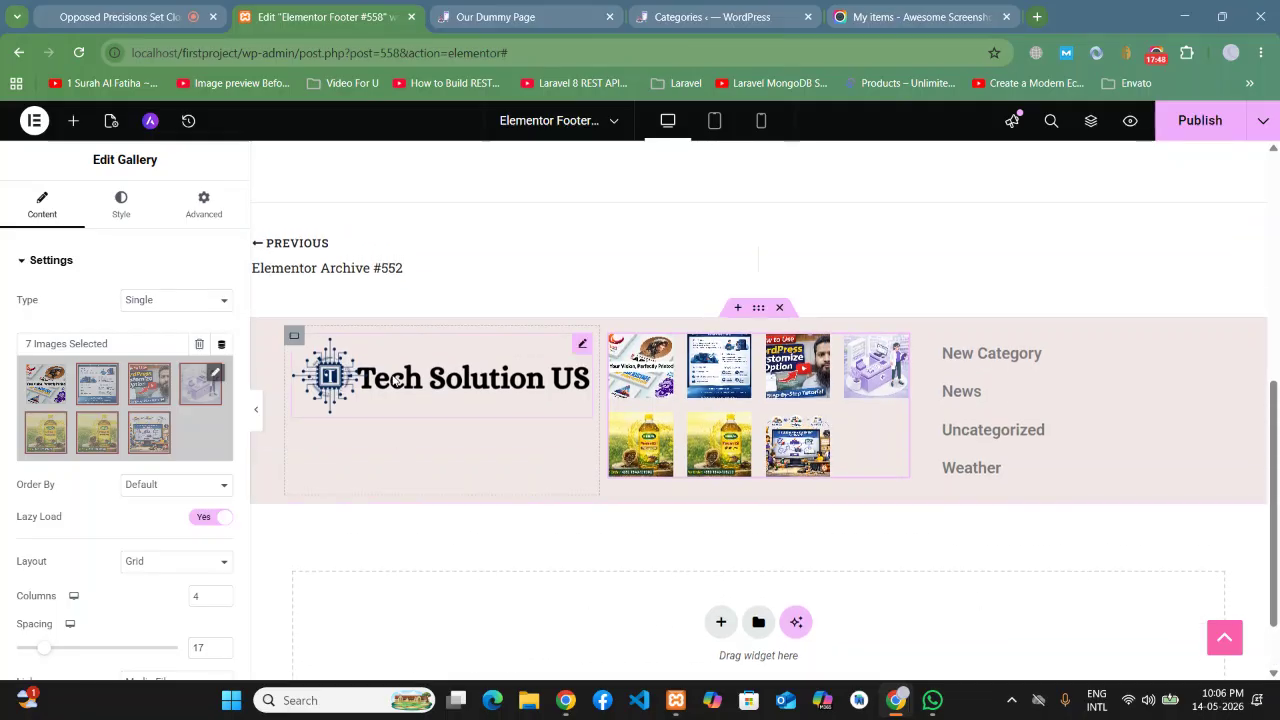
Step: Place a Text Editor widget below the logo in the footer's first column
left_click(73, 120)
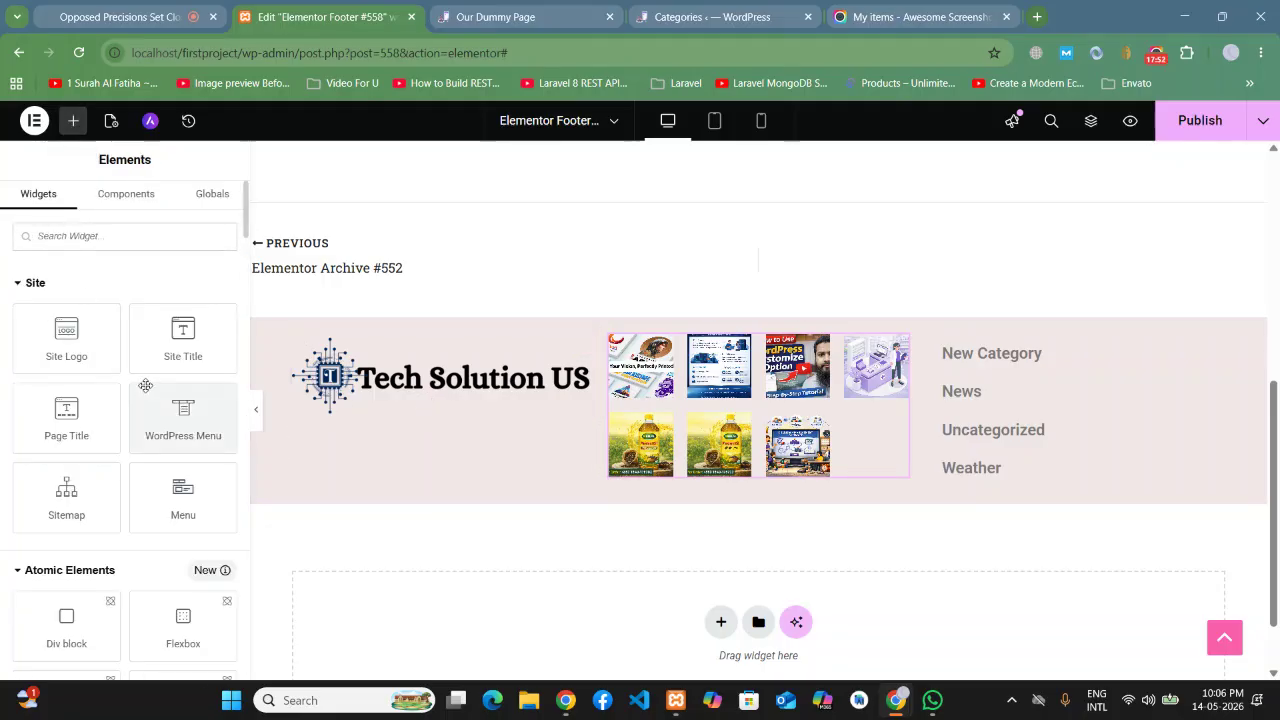
left_click(74, 237)
type("text")
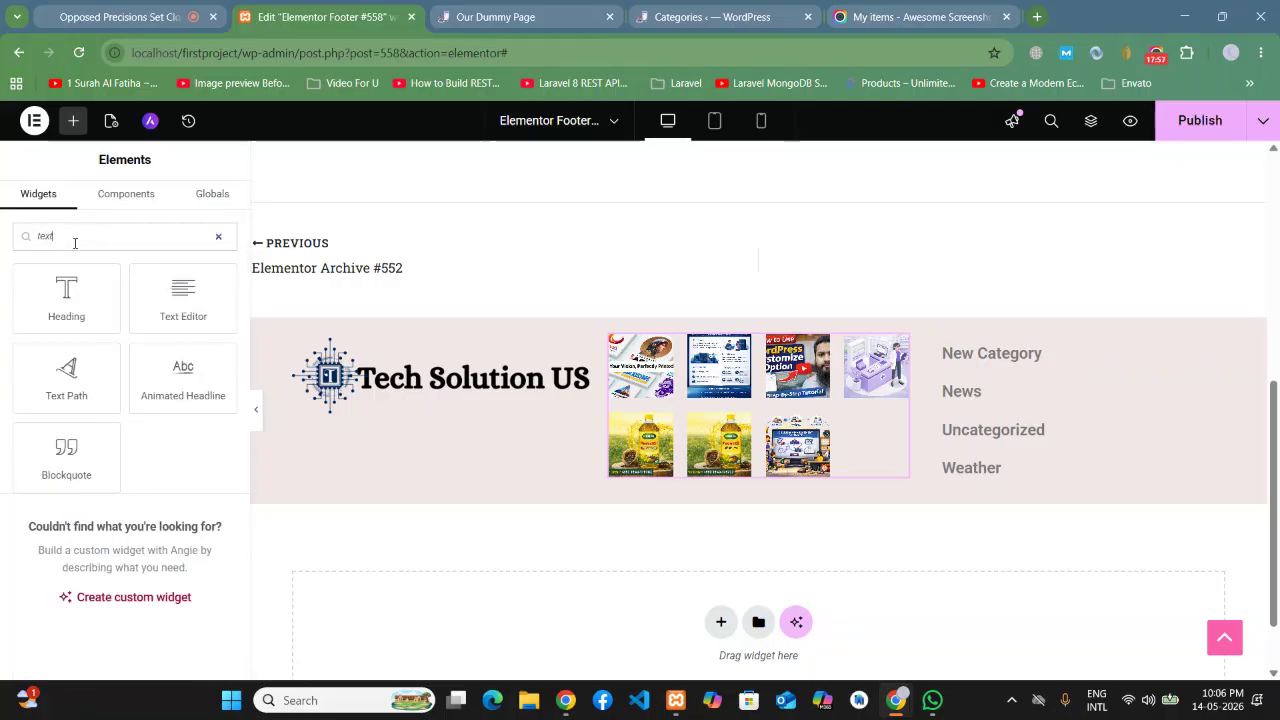
left_click_drag(160, 292, 397, 399)
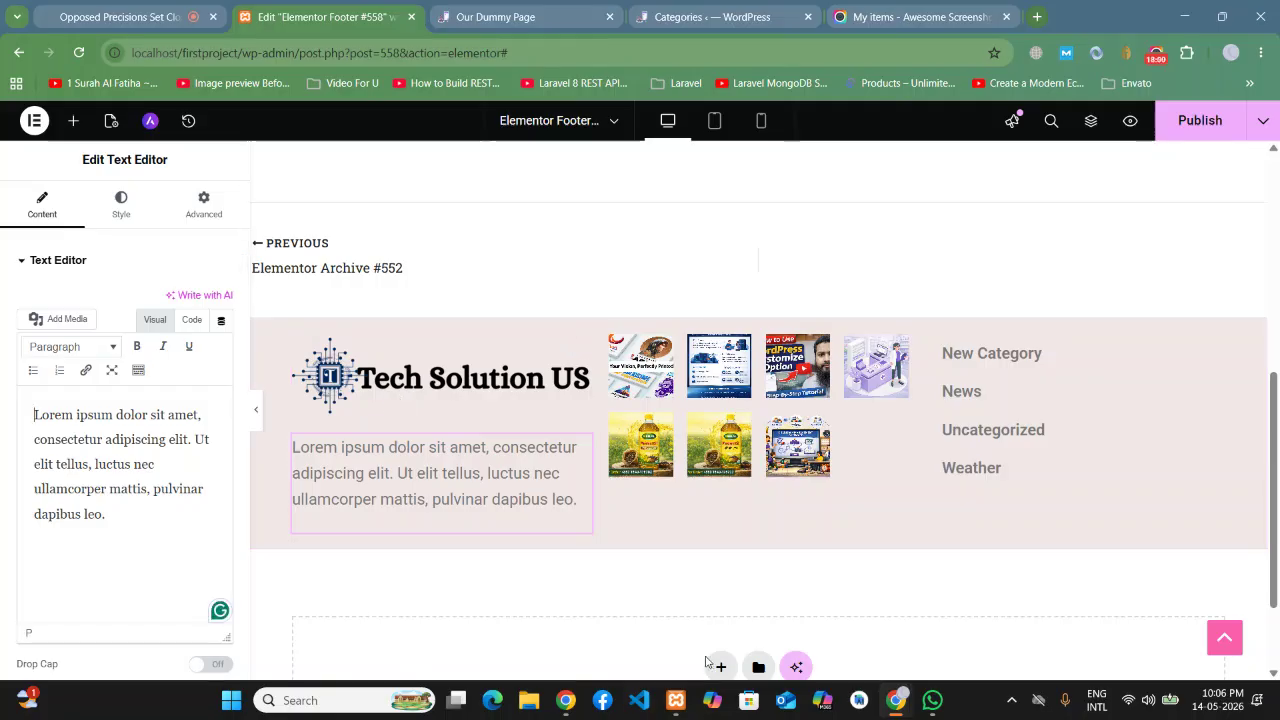
Step: Style the footer paragraph with black text in the Roboto Mono font at a size of 13 px
left_click(121, 212)
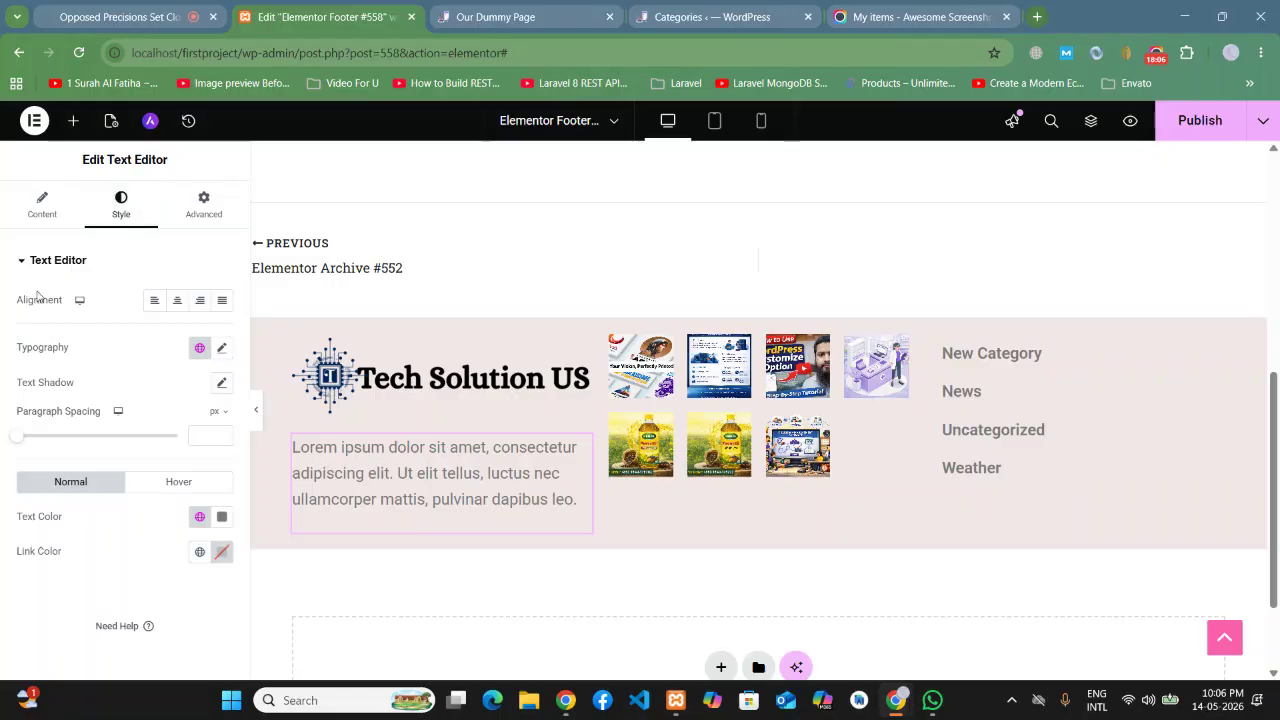
left_click(222, 516)
left_click(40, 597)
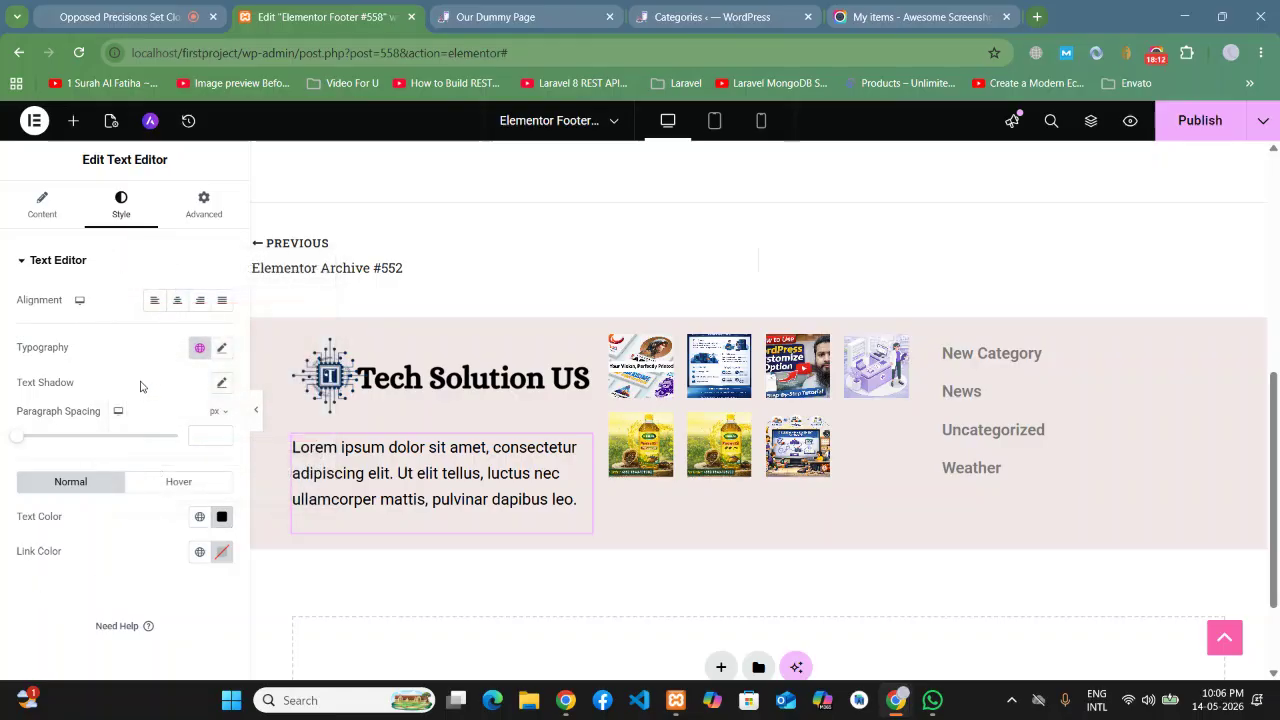
left_click(222, 347)
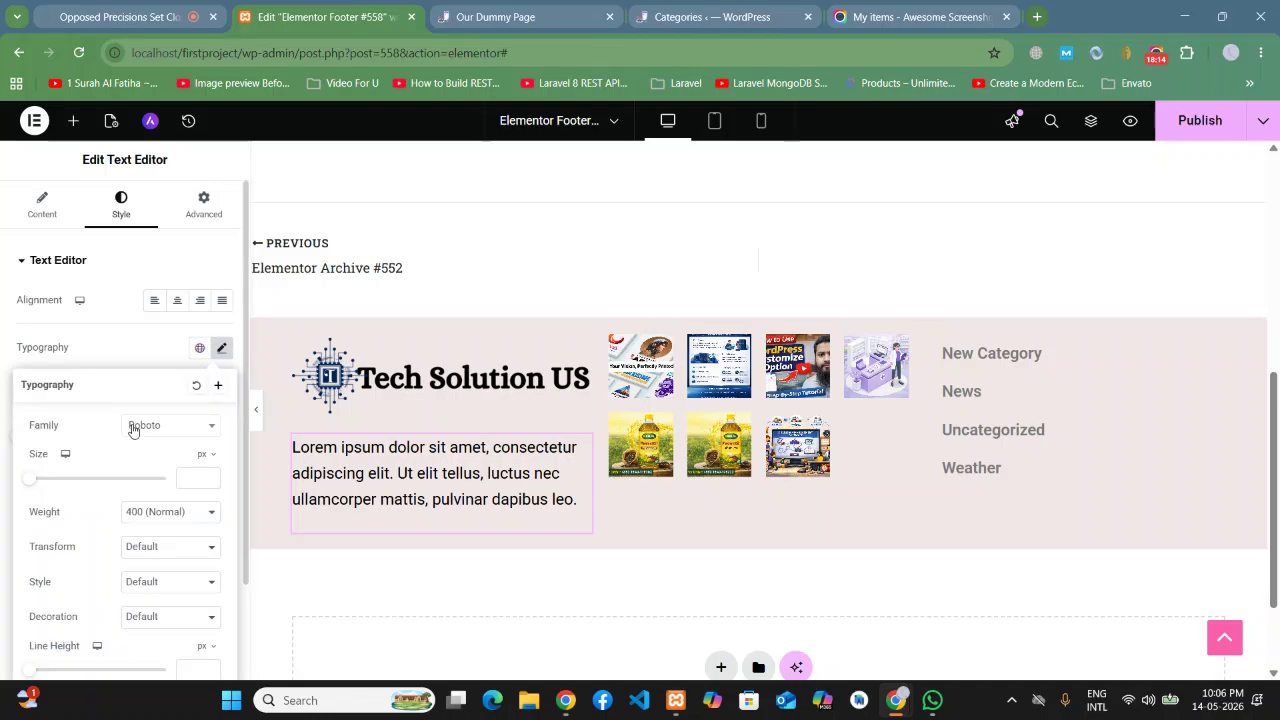
left_click(133, 429)
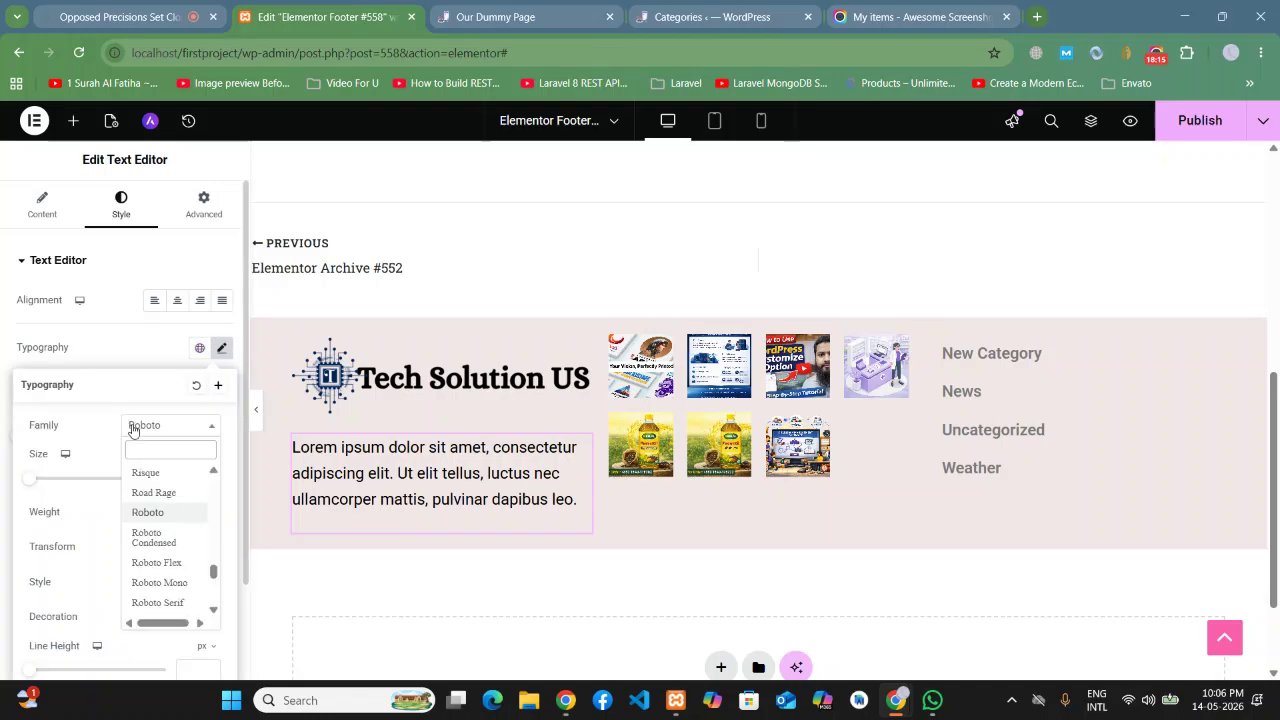
left_click(176, 585)
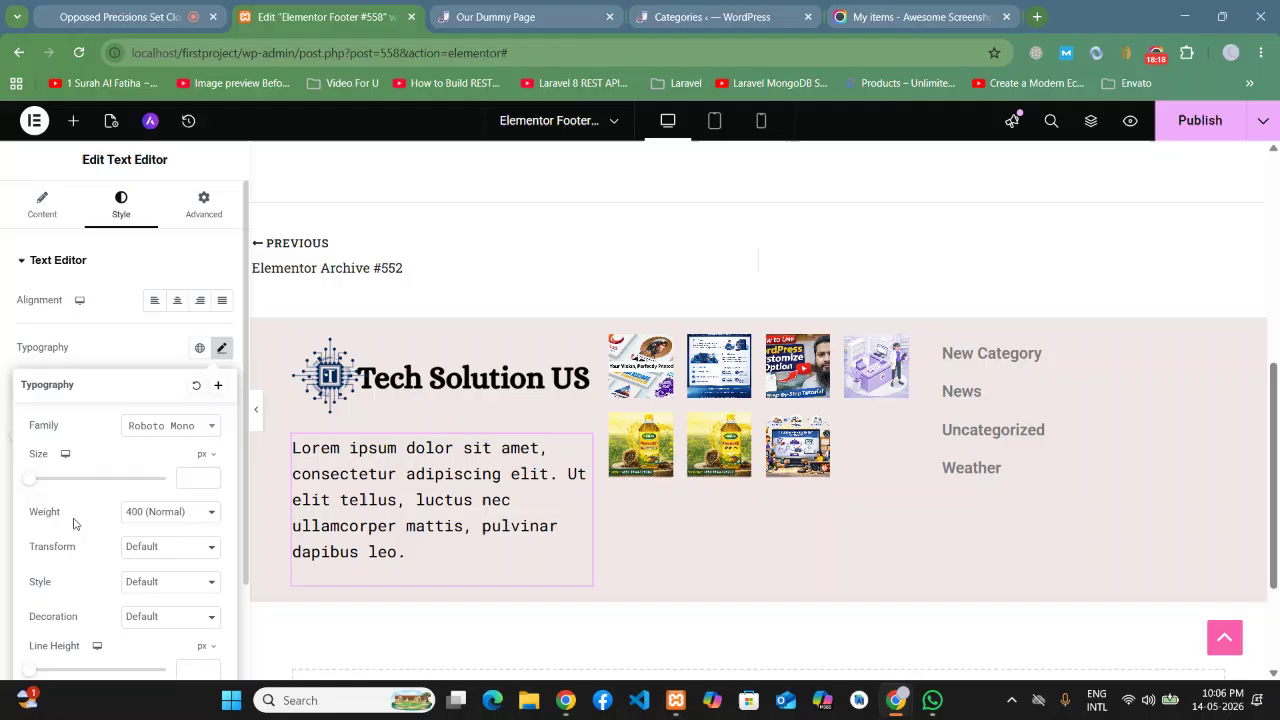
left_click_drag(35, 486, 38, 487)
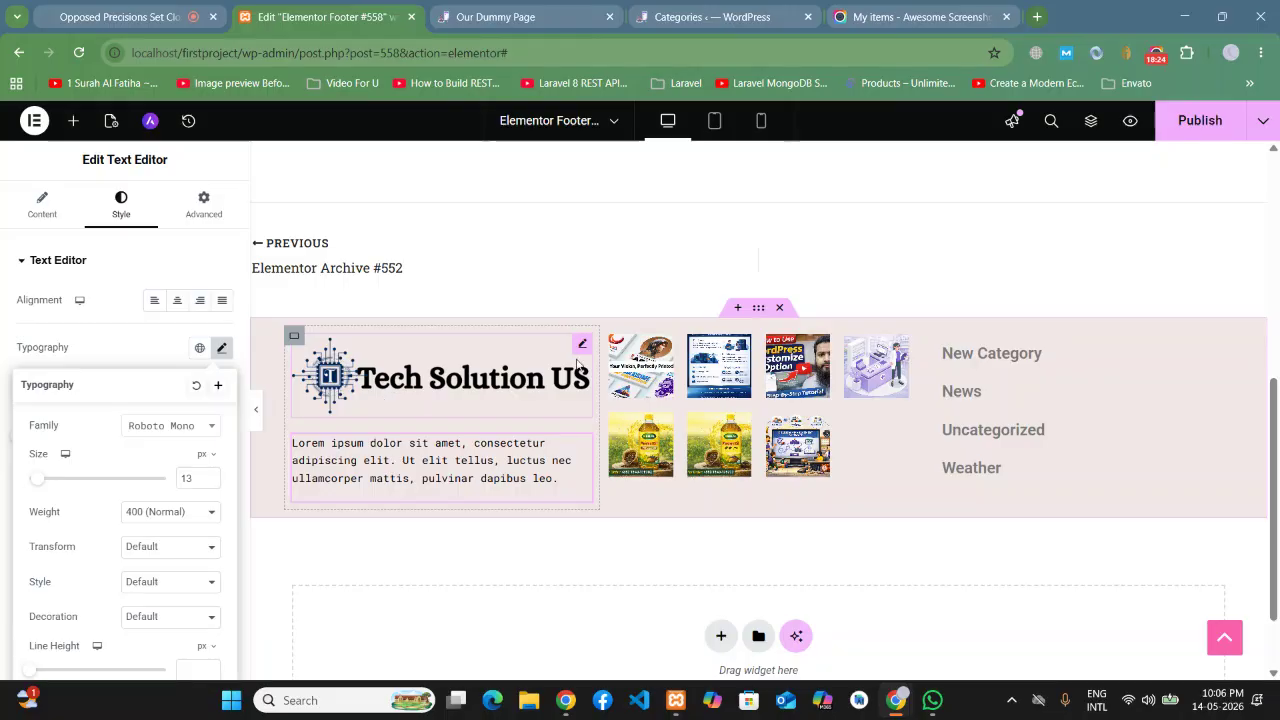
Step: Set the height of the footer's logo image to 91 px
left_click(582, 344)
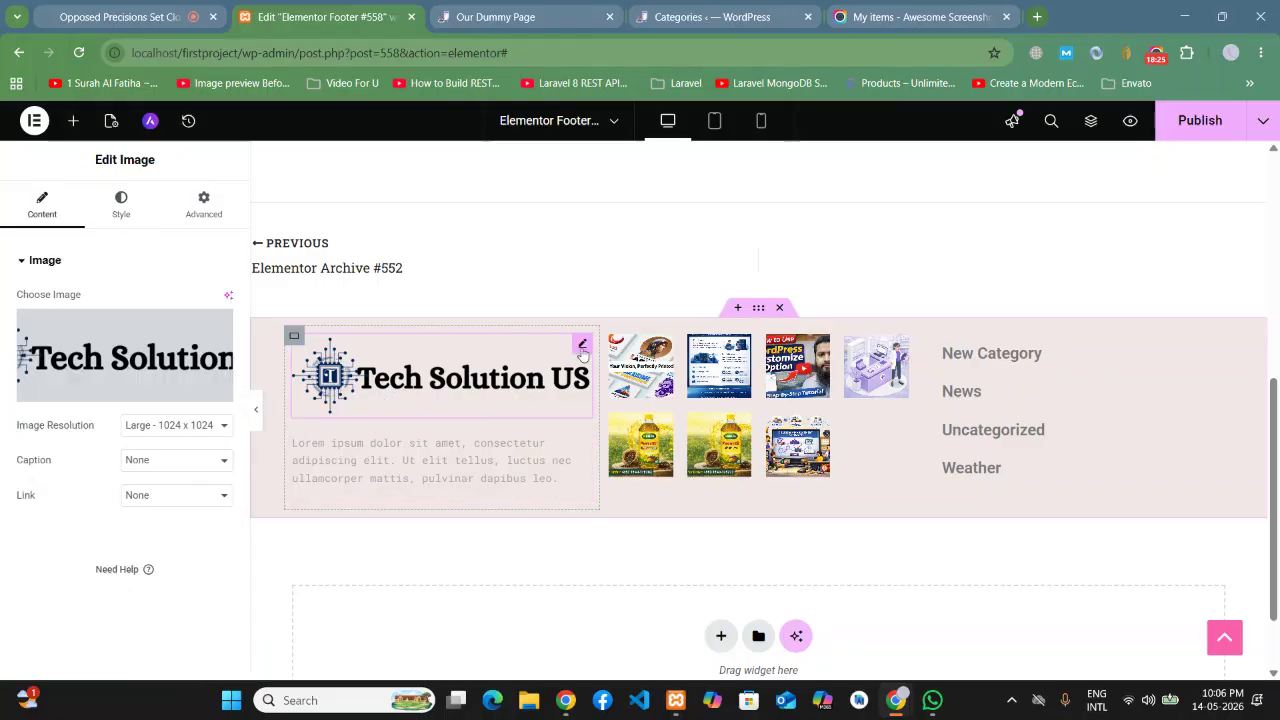
left_click(120, 205)
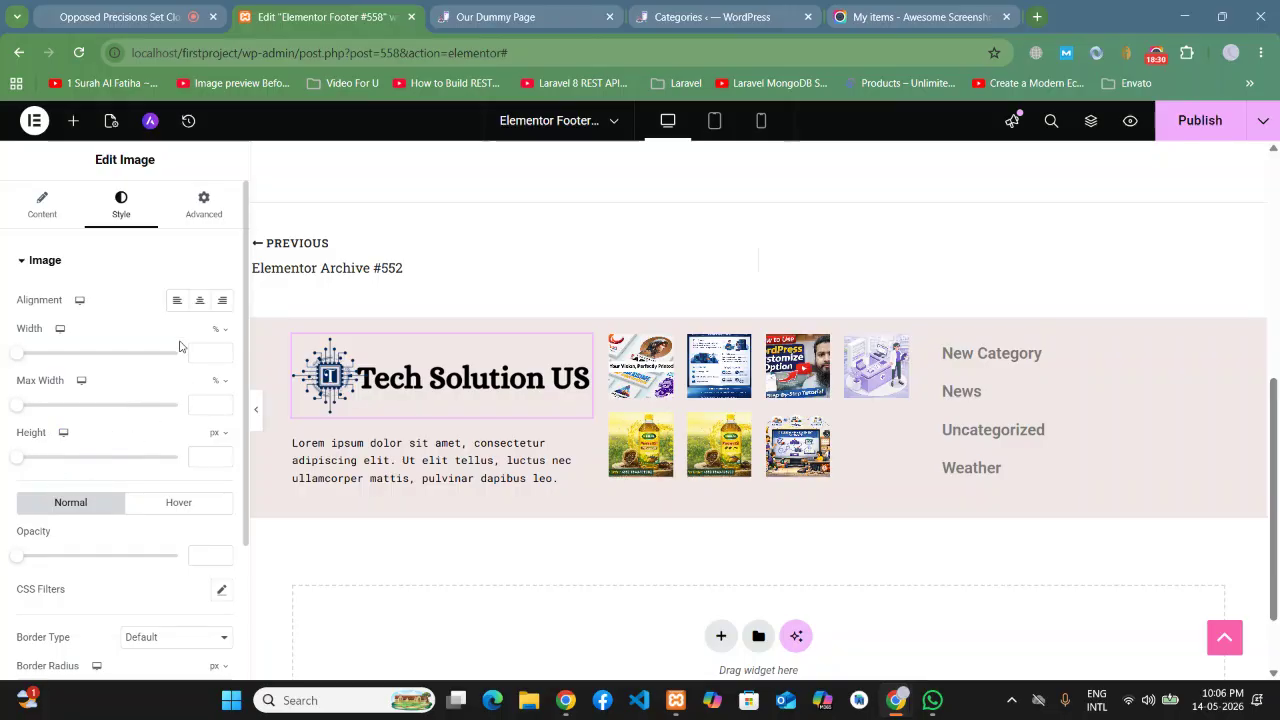
left_click(203, 205)
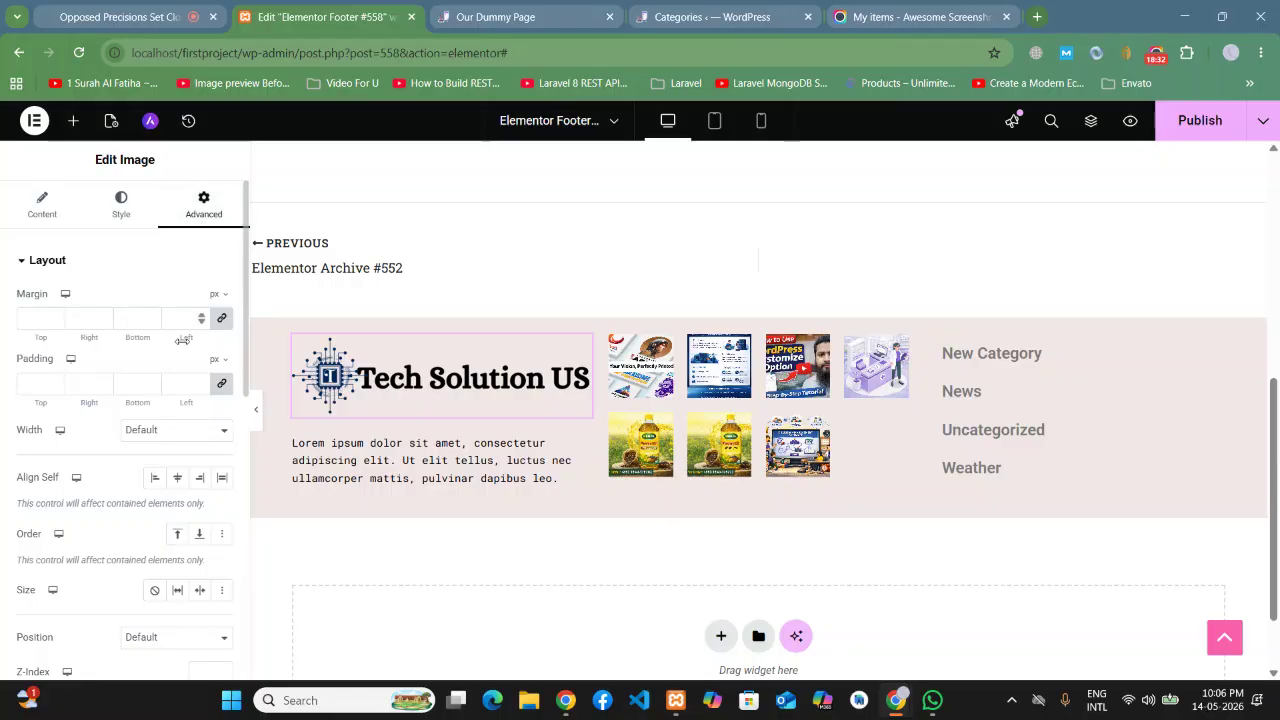
left_click(221, 387)
left_click(117, 210)
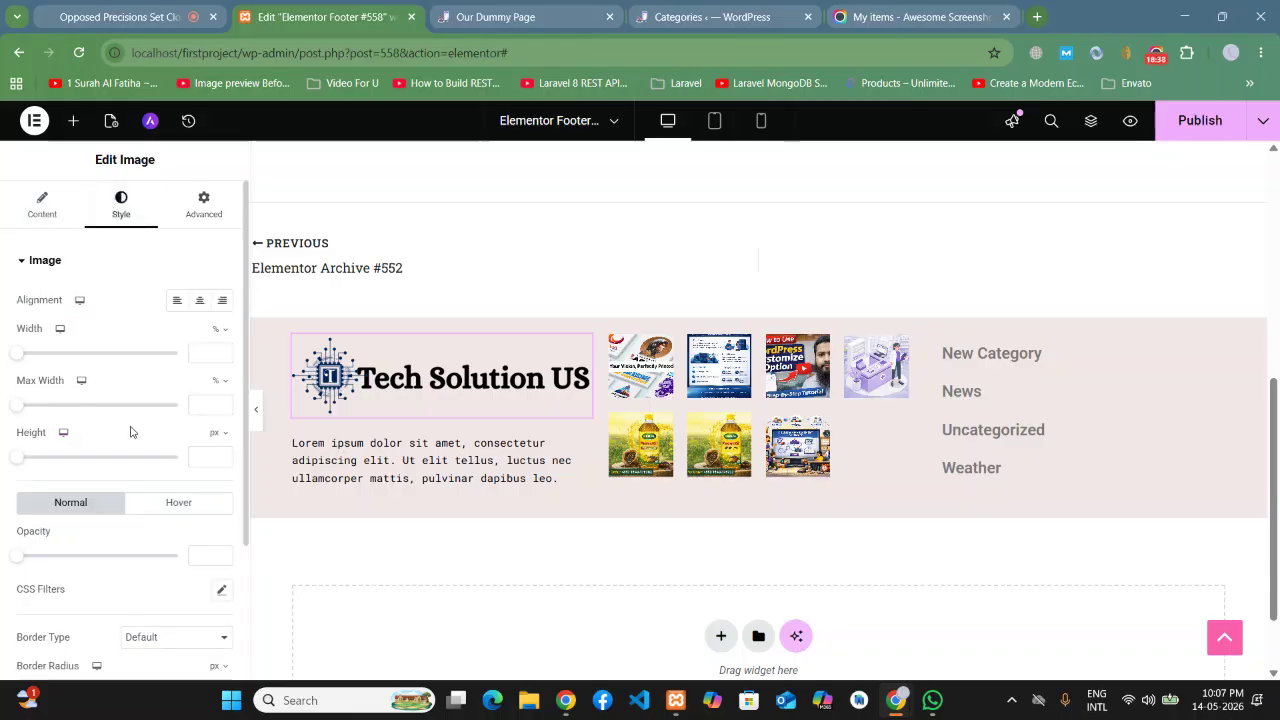
left_click_drag(17, 462, 46, 460)
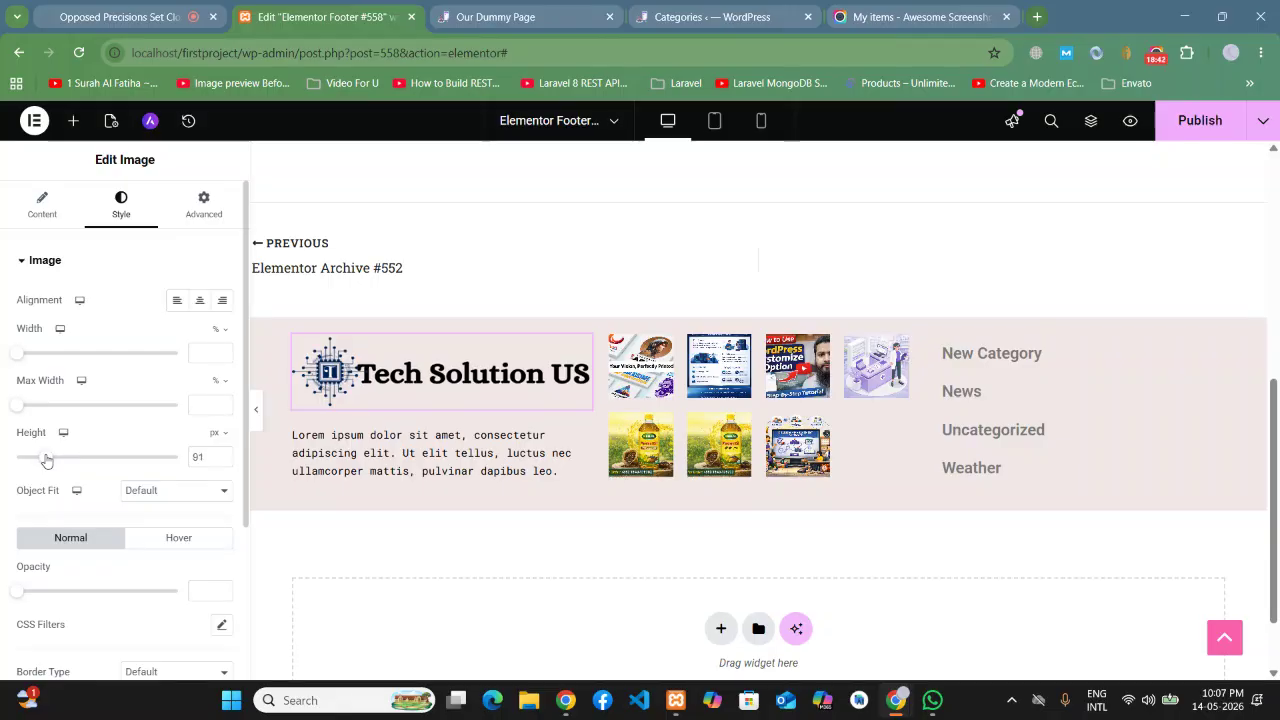
scroll(133, 610, "down", 1)
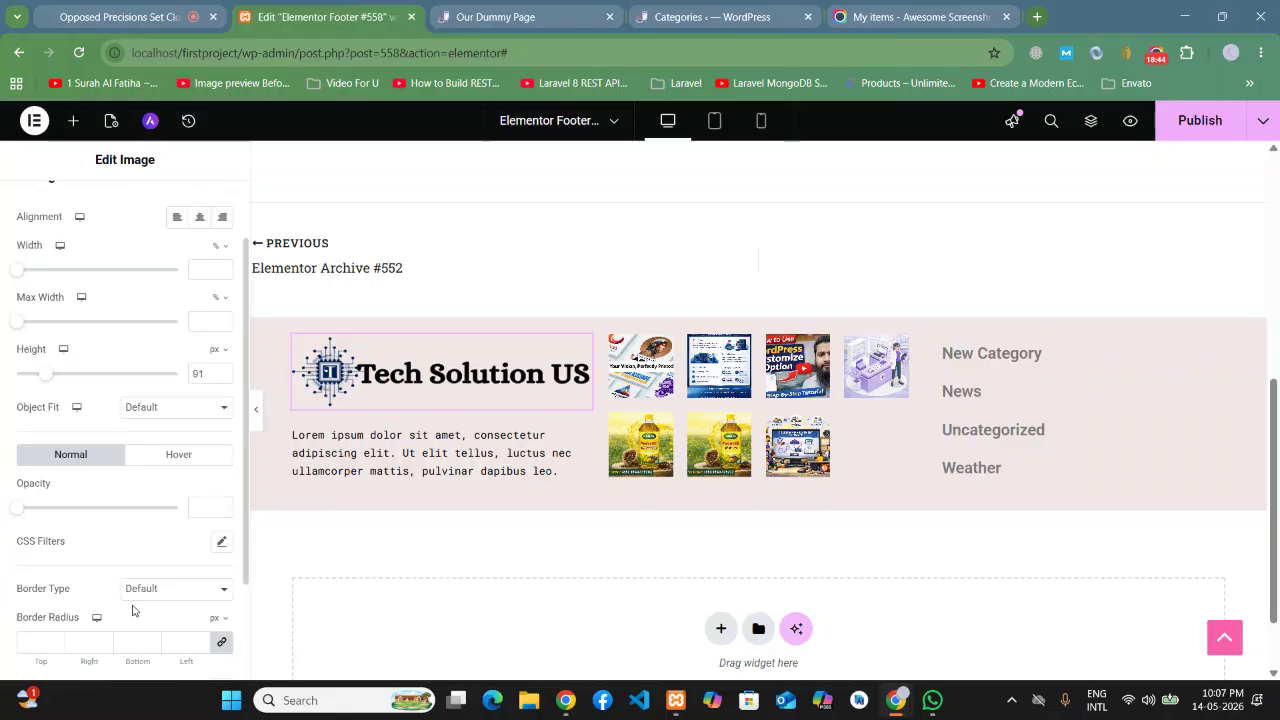
scroll(133, 610, "up", 1)
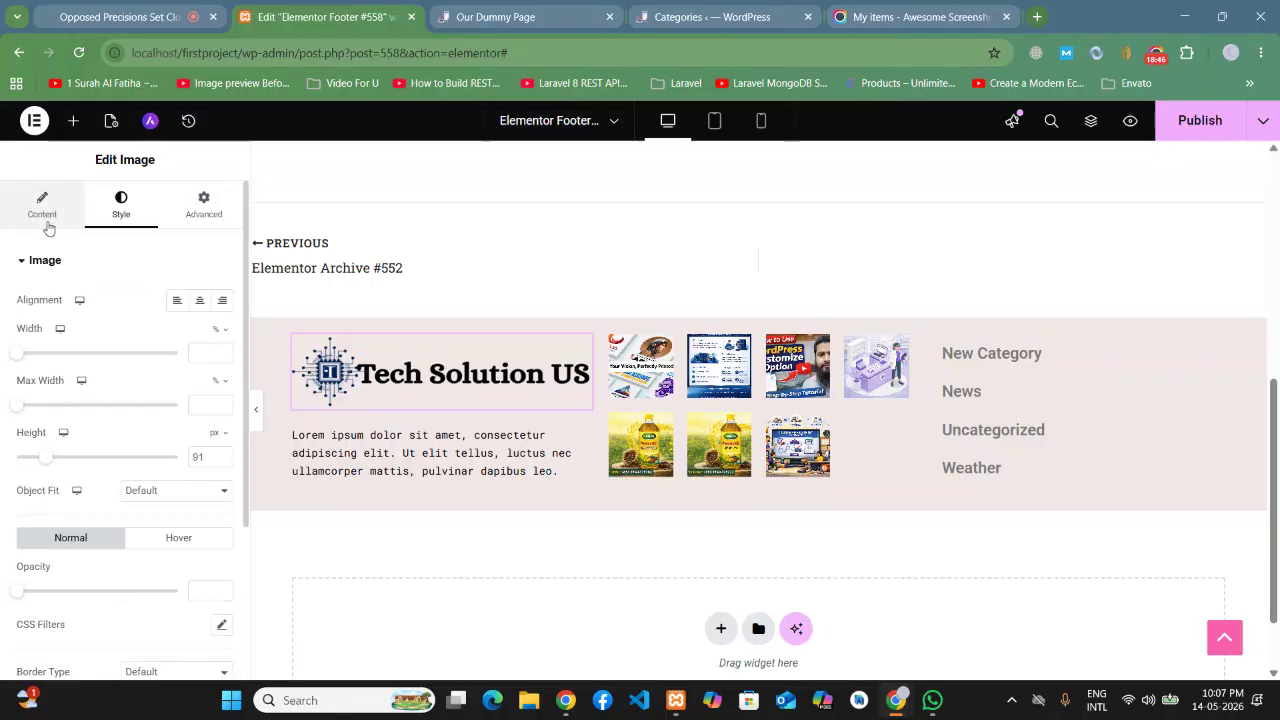
Step: Set the footer paragraph's spacing to 0 px, and unlink its margins to give it a top margin of -10 px
left_click(581, 438)
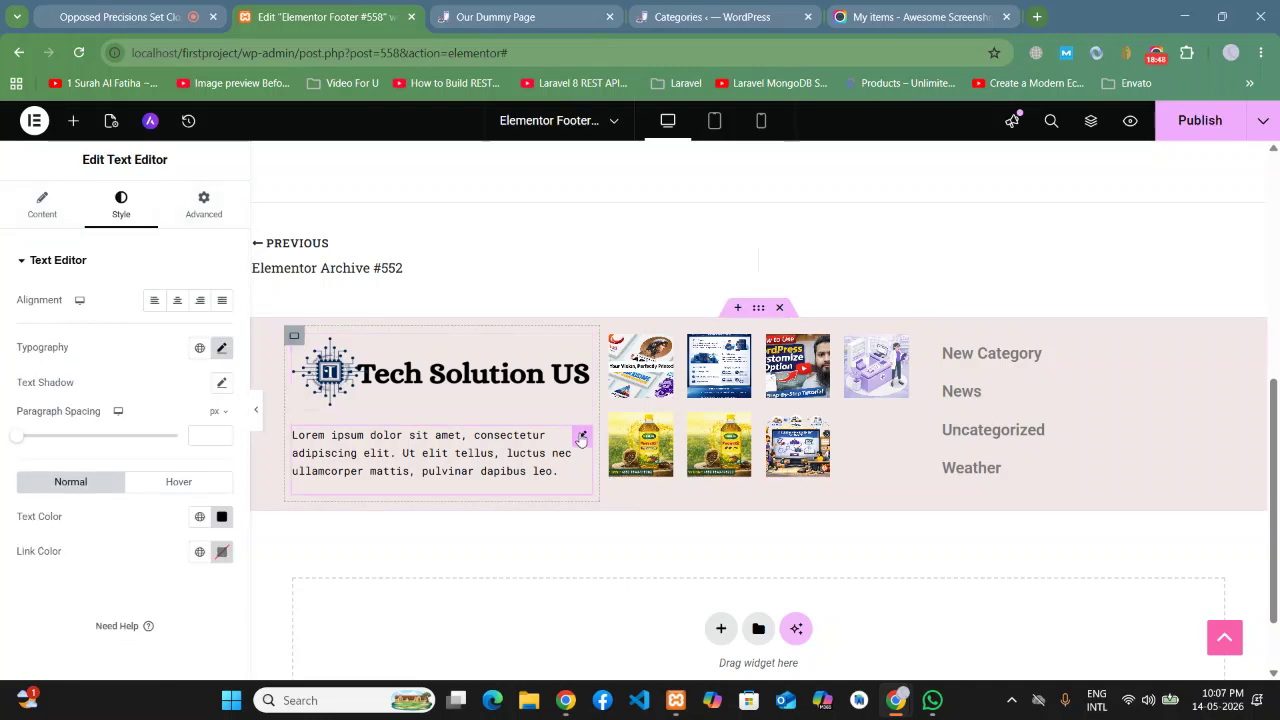
mouse_move(7, 441)
left_mouse_down()
mouse_move(31, 444)
mouse_move(3, 441)
left_mouse_up()
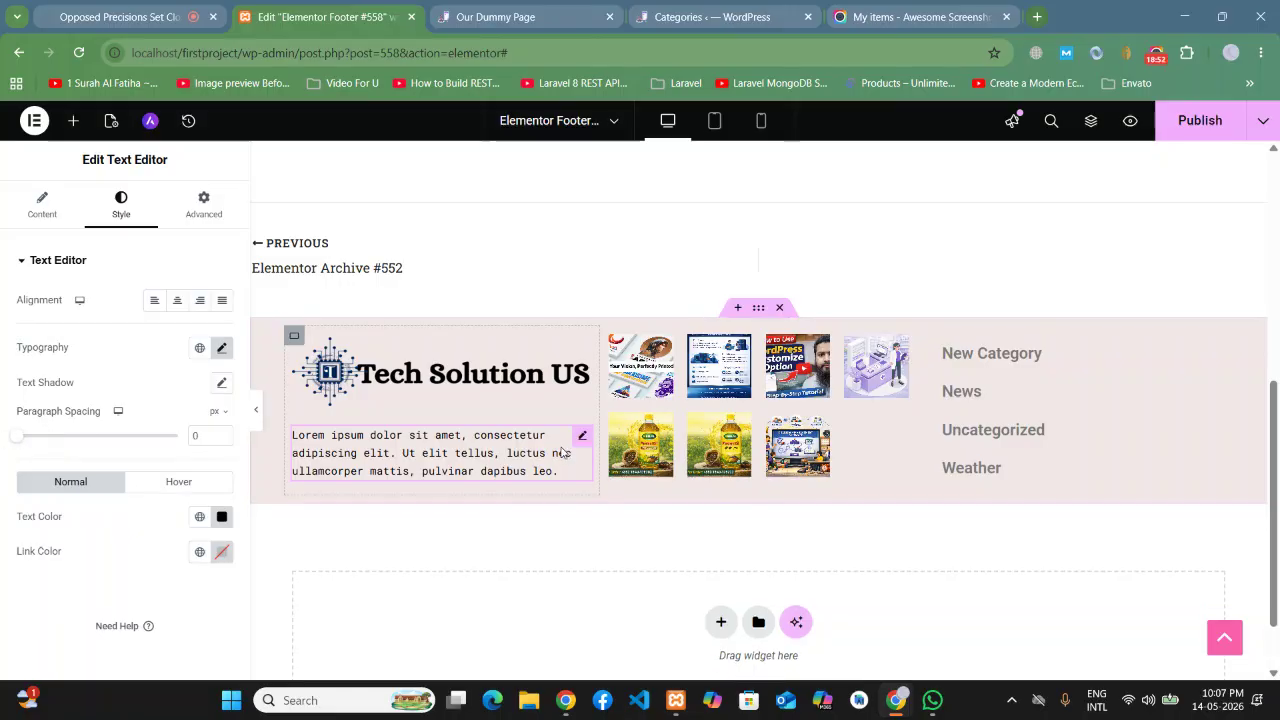
left_click(203, 205)
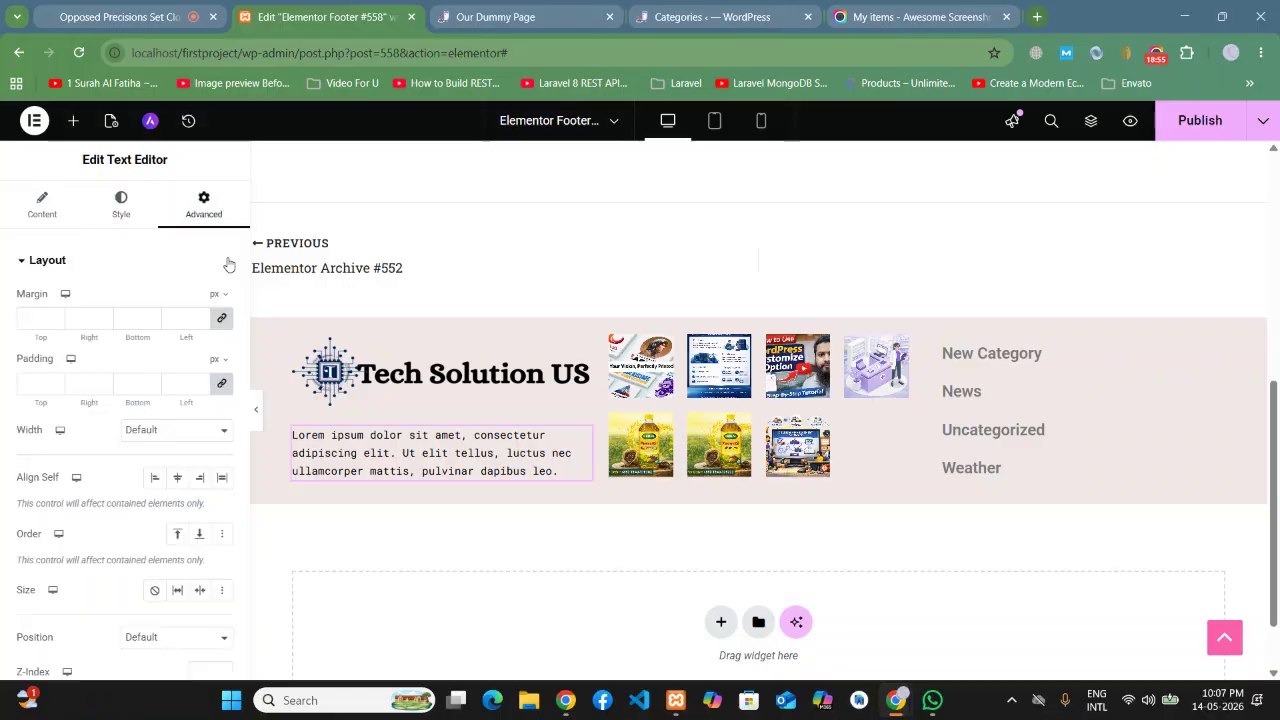
left_click(220, 327)
left_click_drag(38, 321, 6, 325)
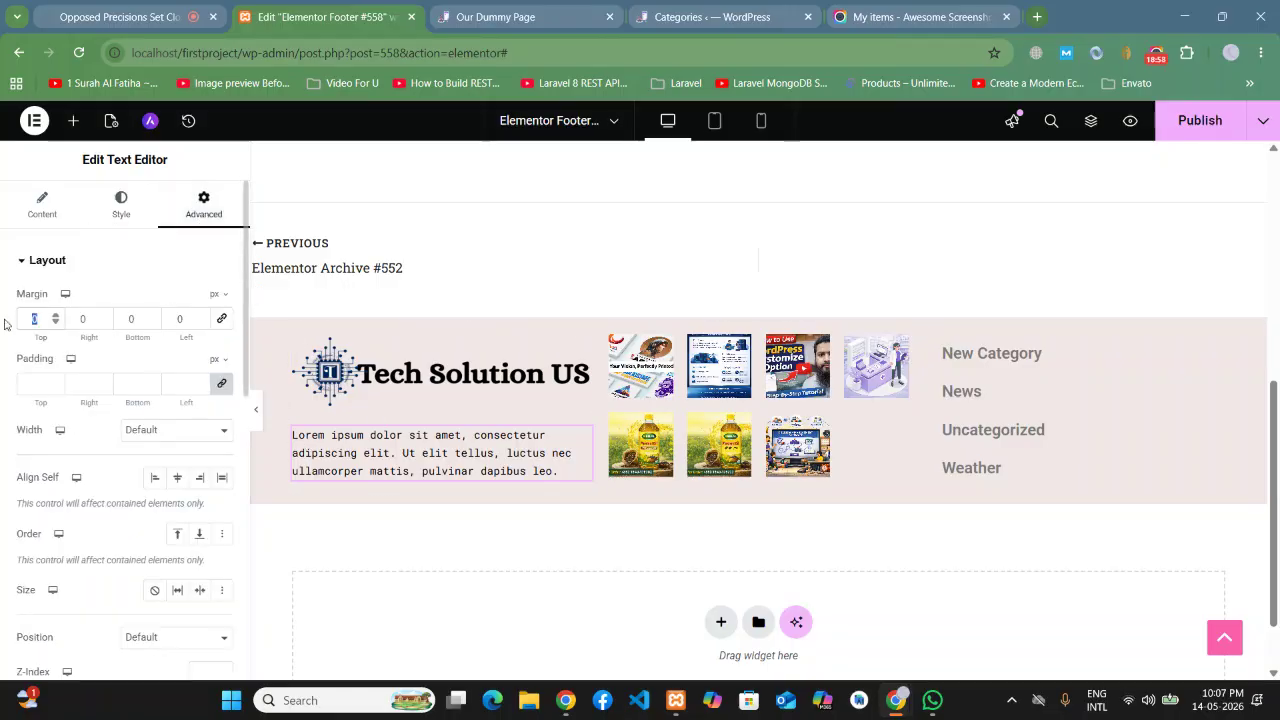
type("-10")
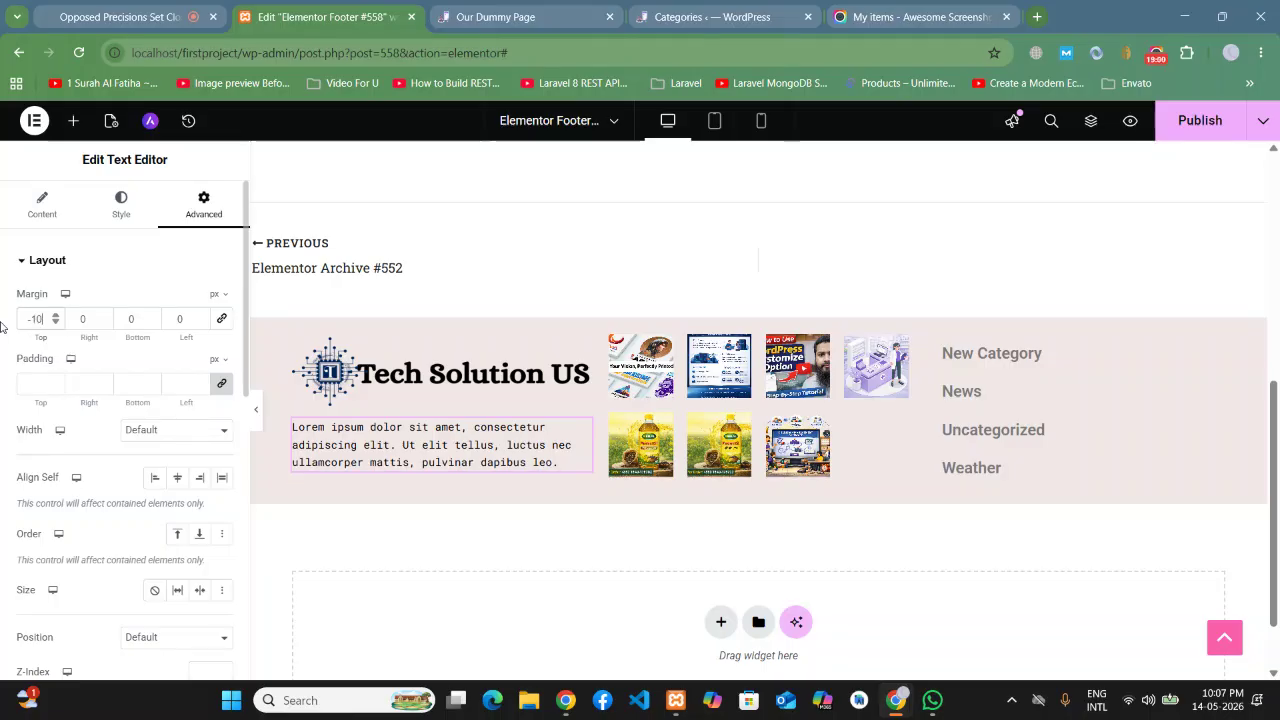
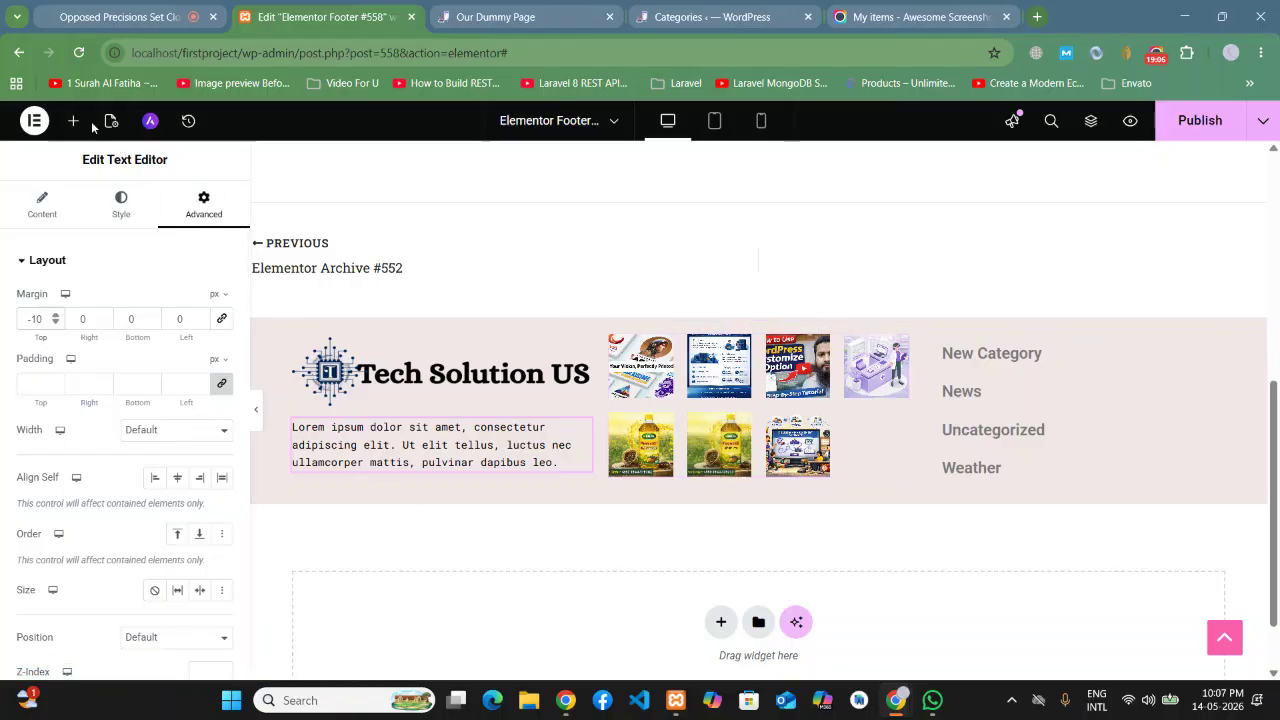
Step: Place a Social Icons widget below the paragraph in the footer's first column
left_click(73, 120)
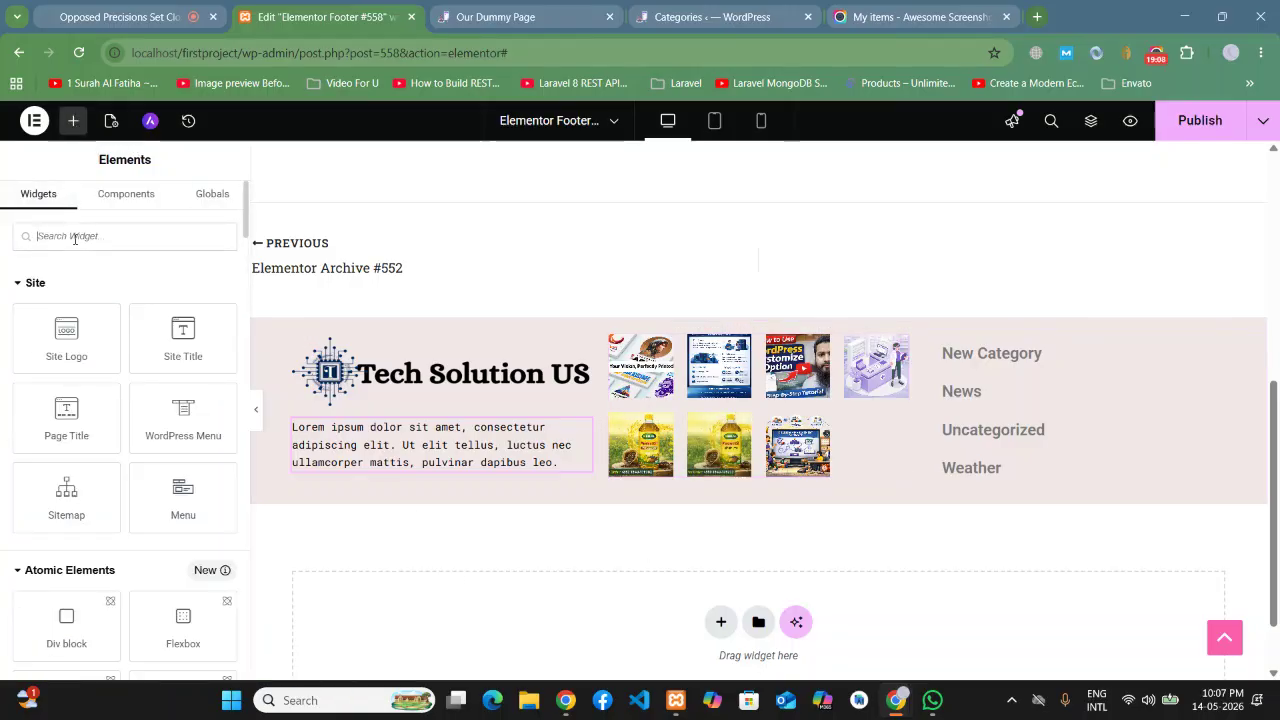
type("sha")
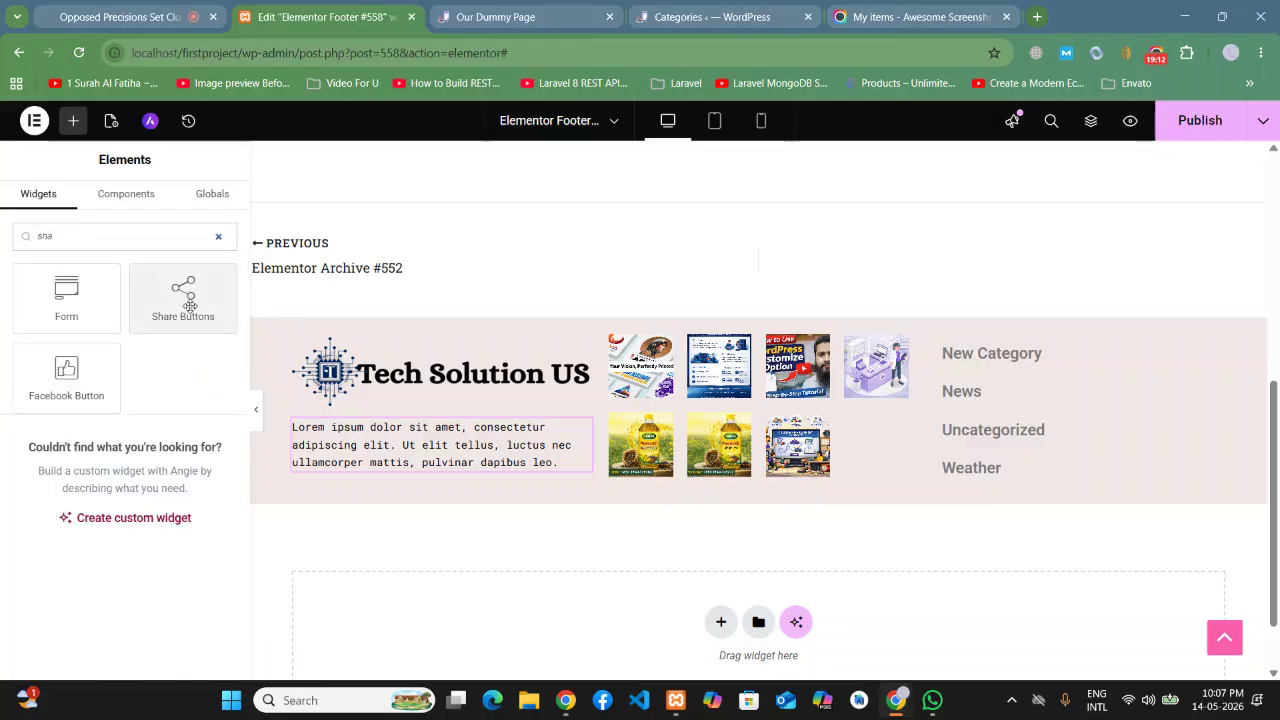
left_click_drag(78, 244, 2, 237)
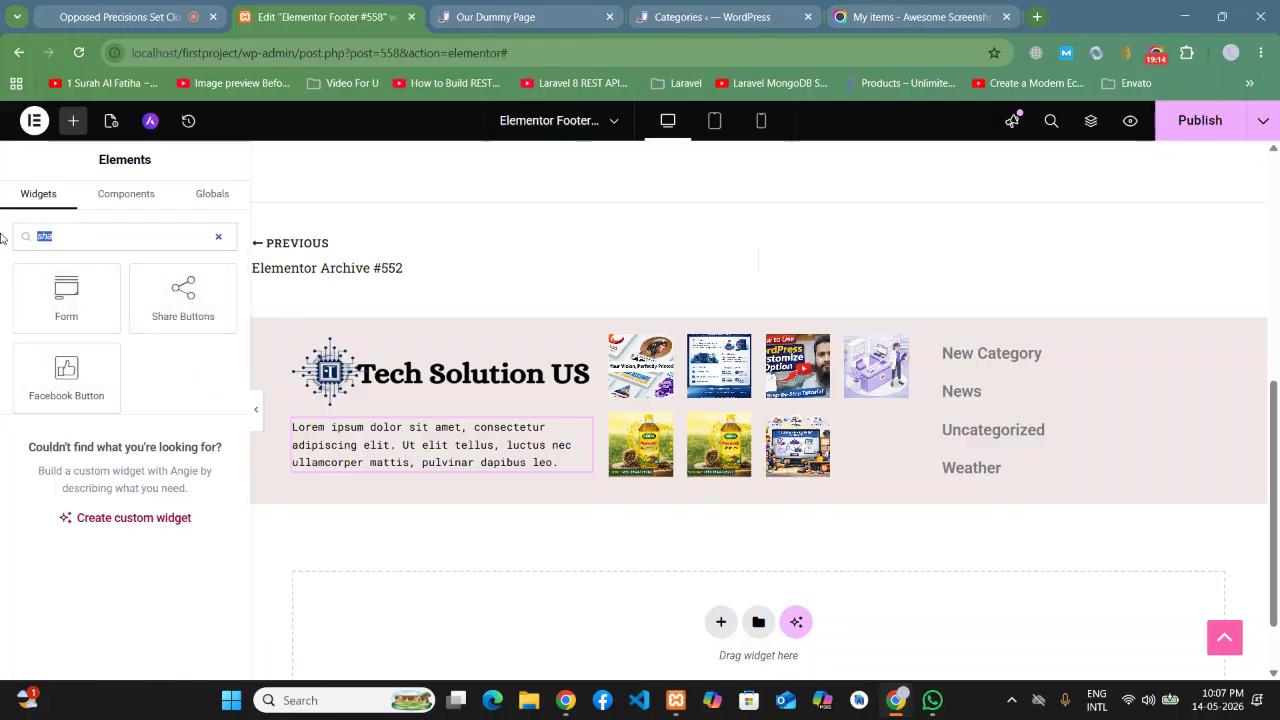
key("BackSpace")
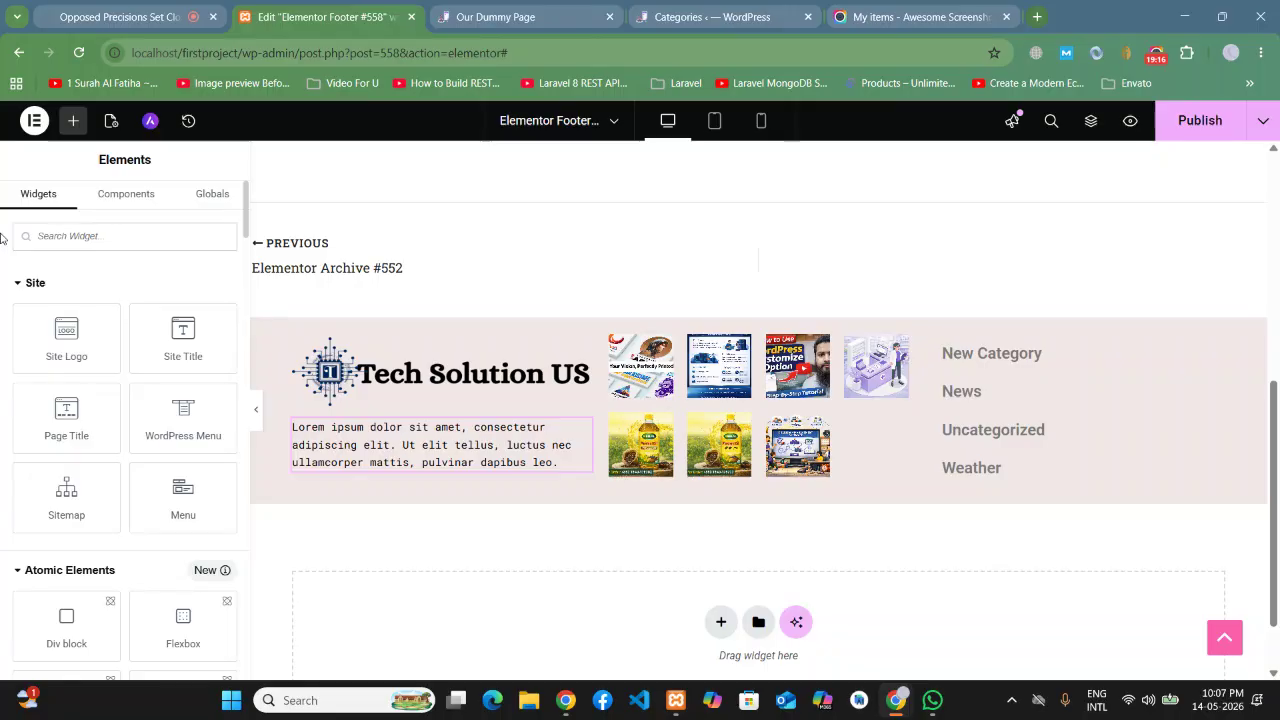
type("soc")
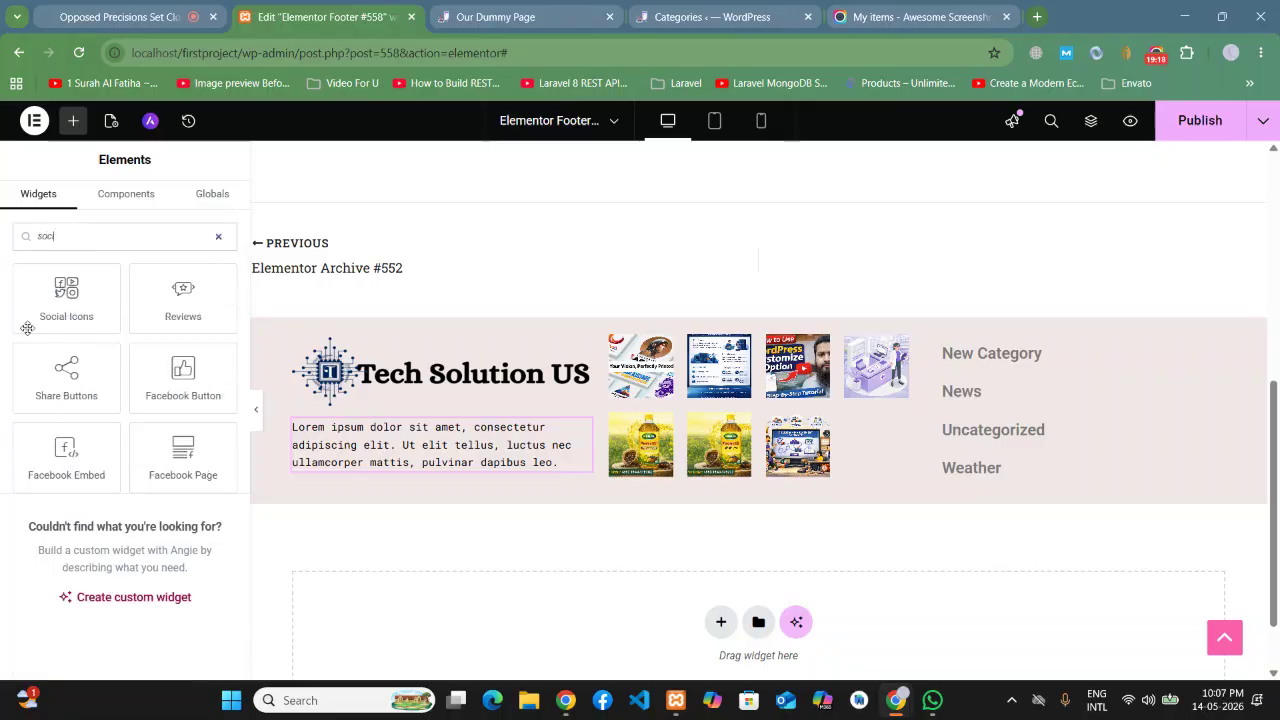
left_click_drag(55, 292, 412, 450)
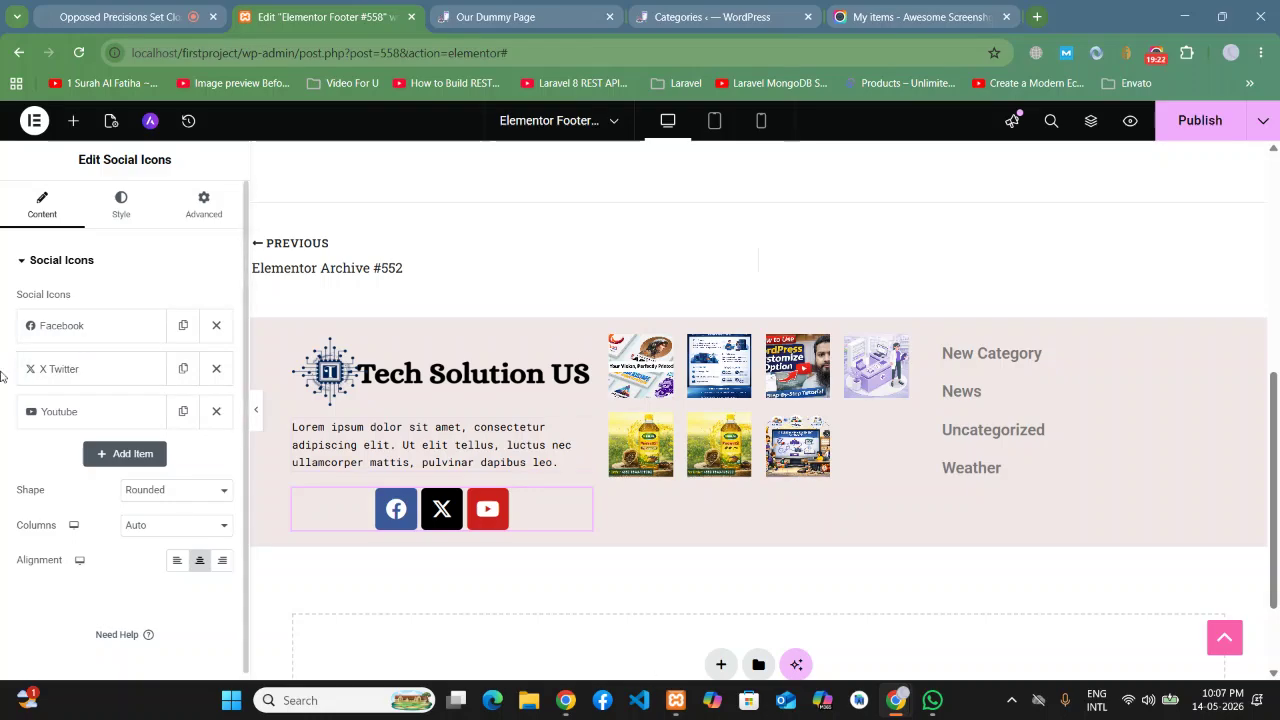
Step: Give the footer's social icons the Circle shape and a size of 15 px
left_click(146, 494)
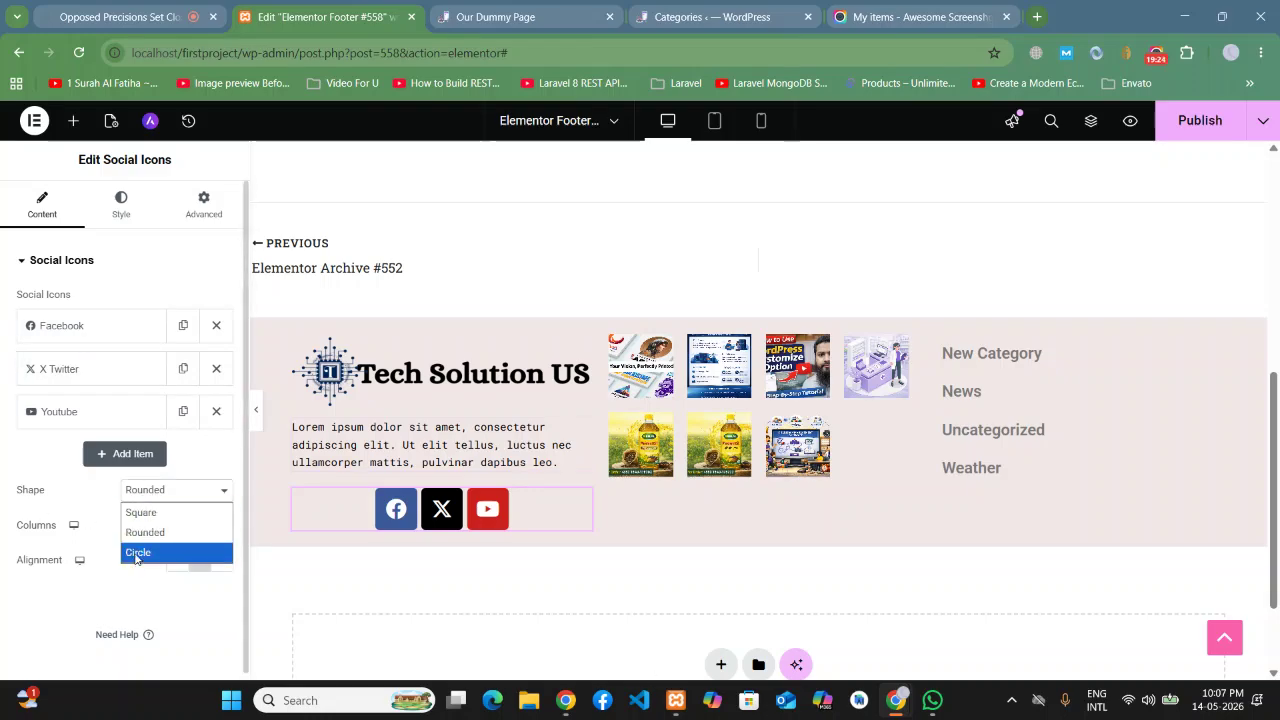
left_click(139, 551)
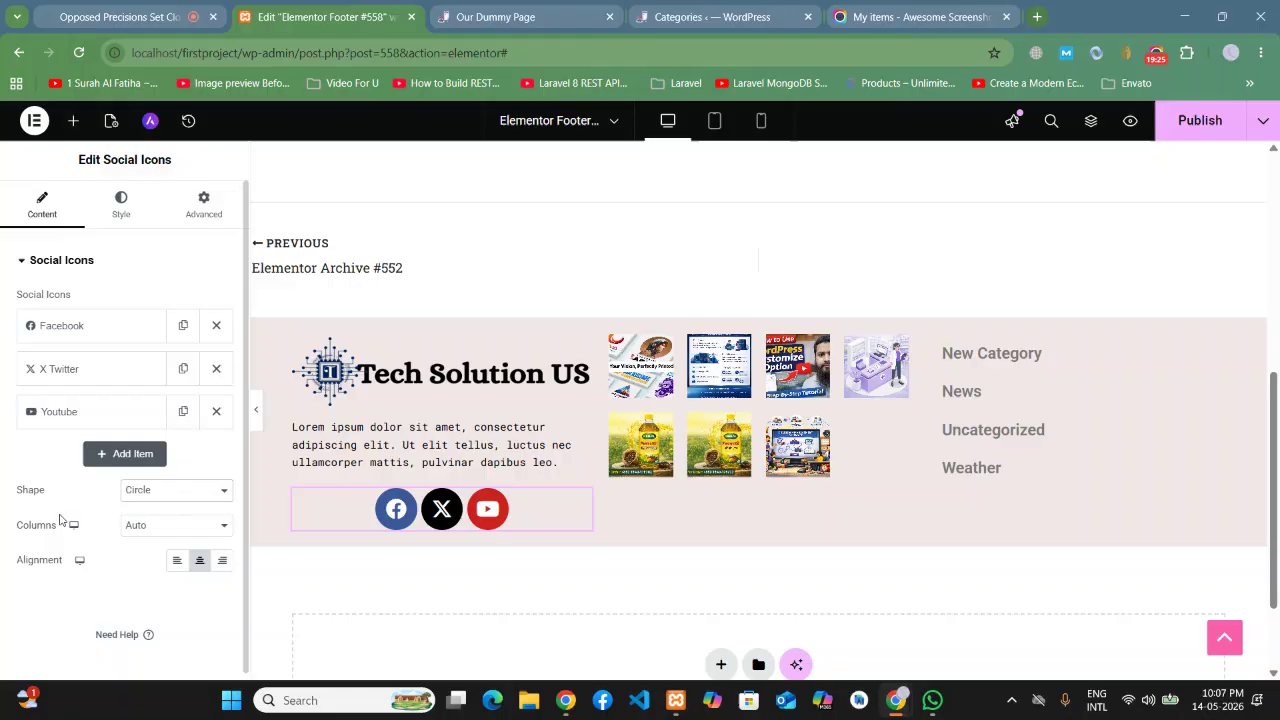
left_click(117, 218)
left_click_drag(14, 357, 24, 362)
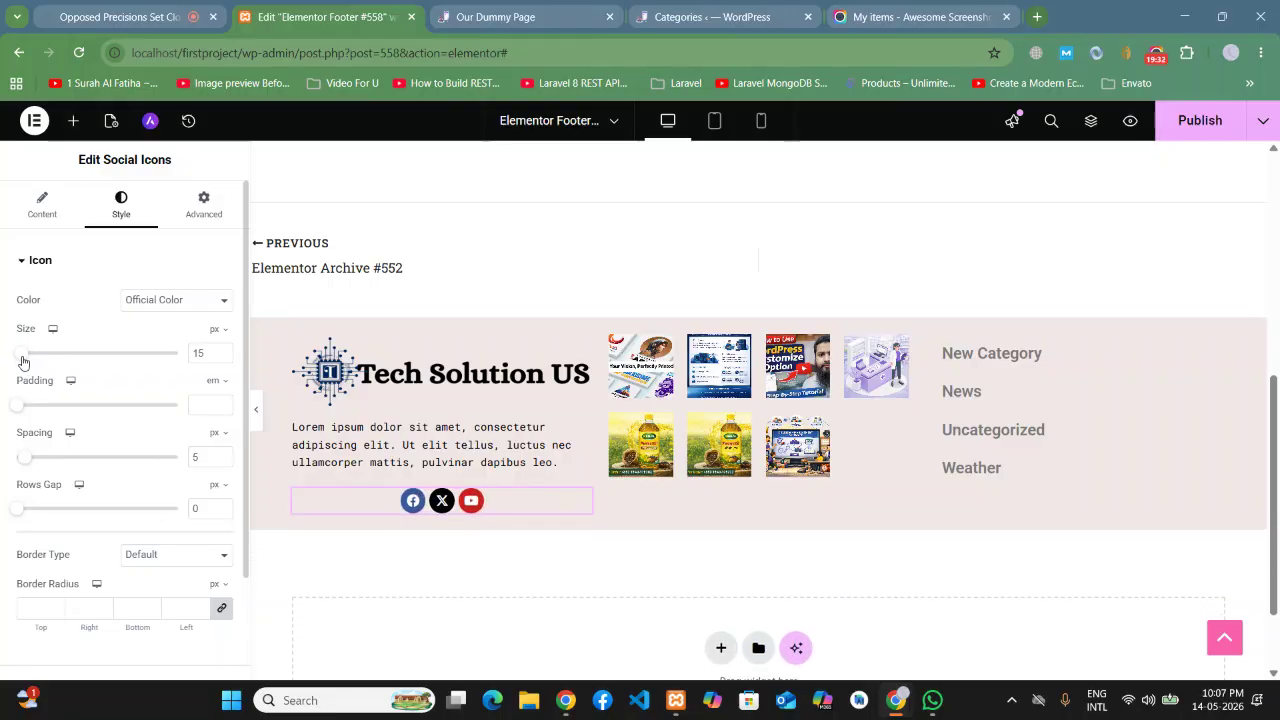
Step: Align the footer's social icons to the left of their column
scroll(85, 449, "down", 3)
scroll(85, 449, "up", 3)
left_click(42, 205)
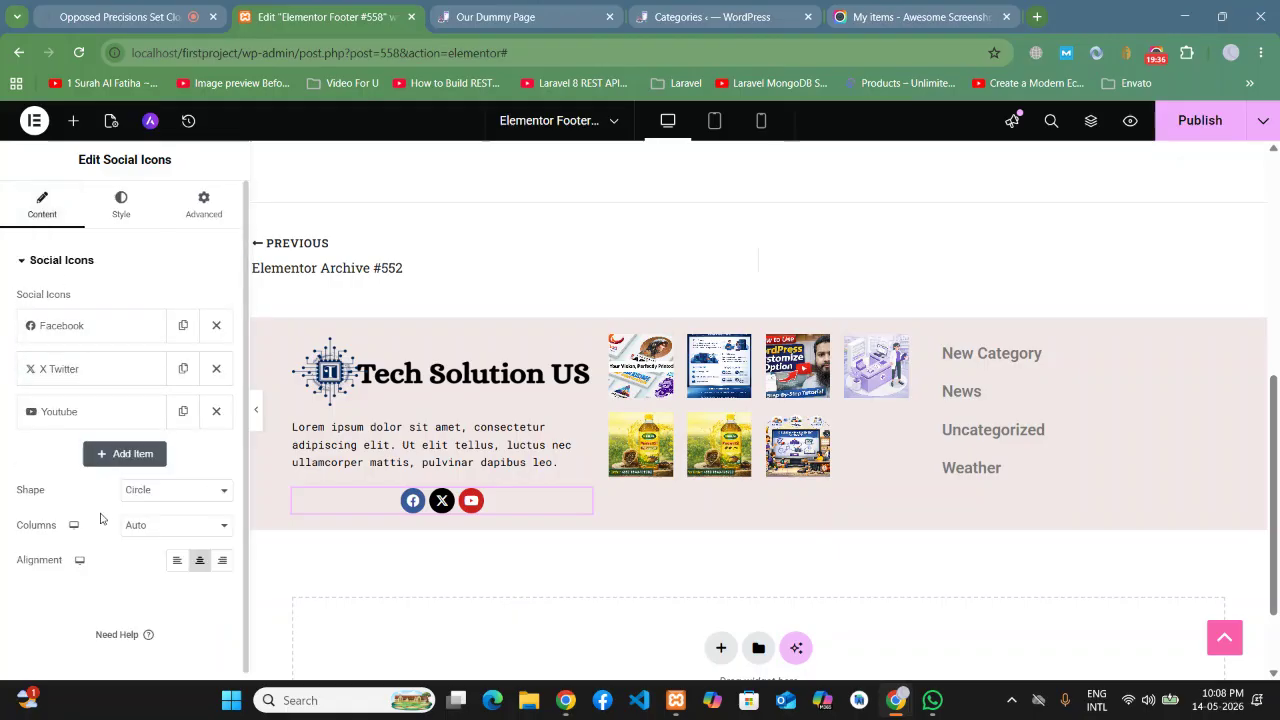
left_click(176, 560)
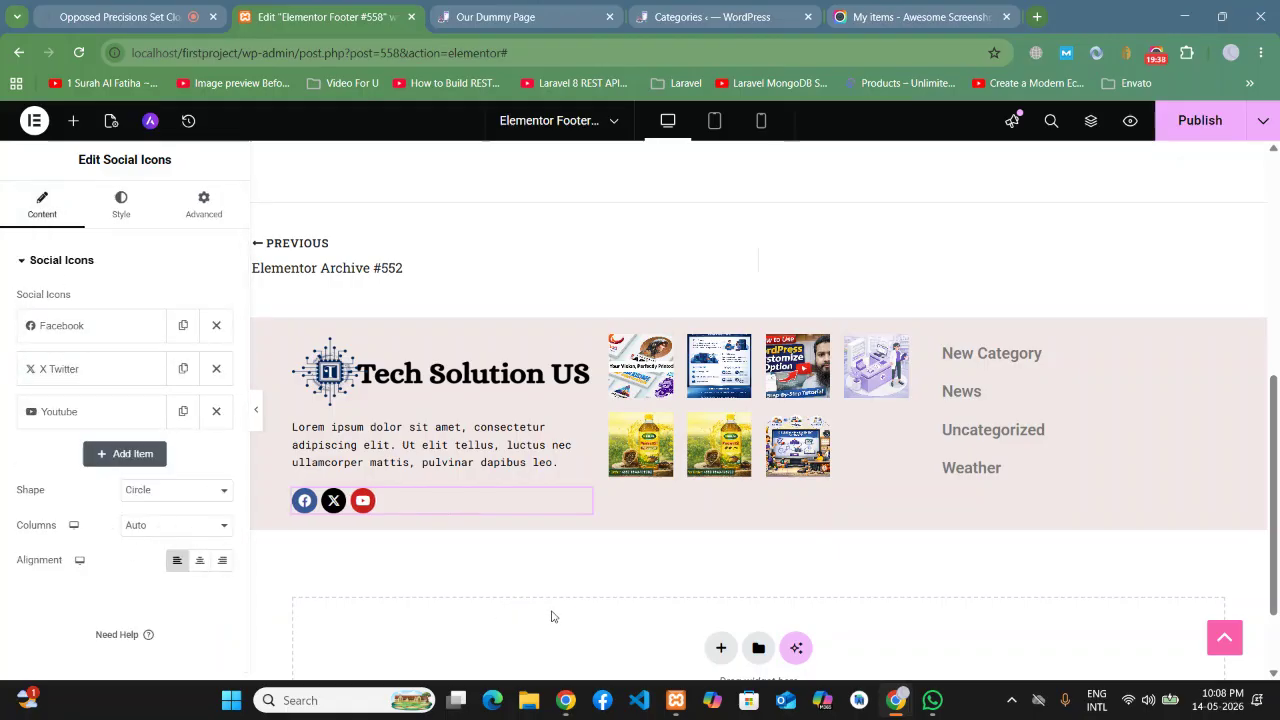
Step: Add a single-column Flexbox container with vertical direction below the three-column footer section
scroll(603, 620, "down", 1)
left_click(720, 565)
left_click(690, 607)
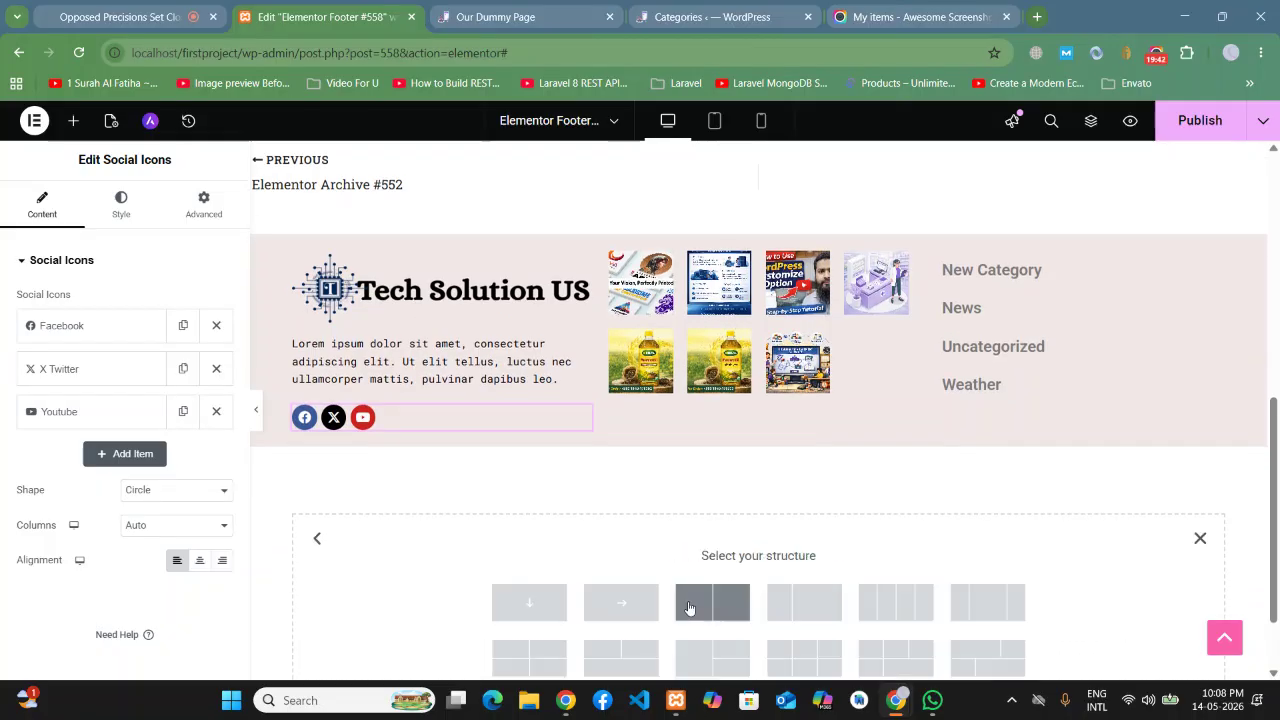
left_click(529, 604)
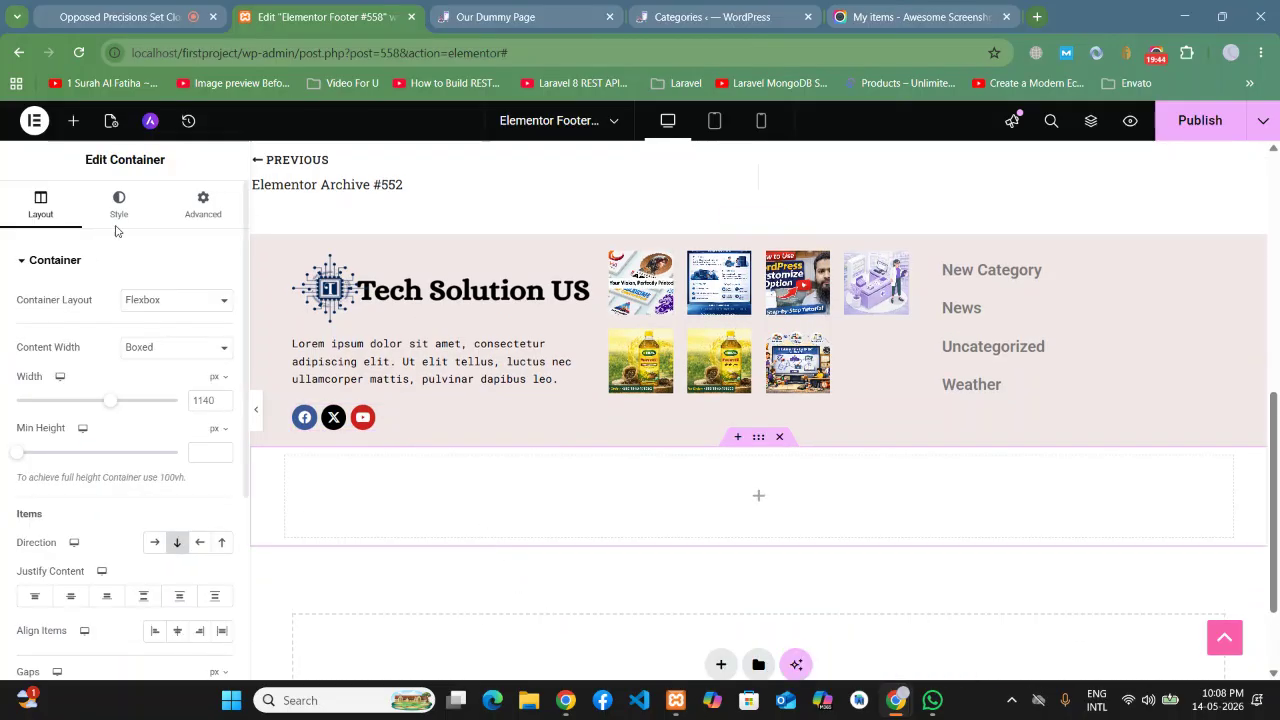
Step: Place a Heading widget in the new bottom container and select its placeholder title text
left_click(73, 120)
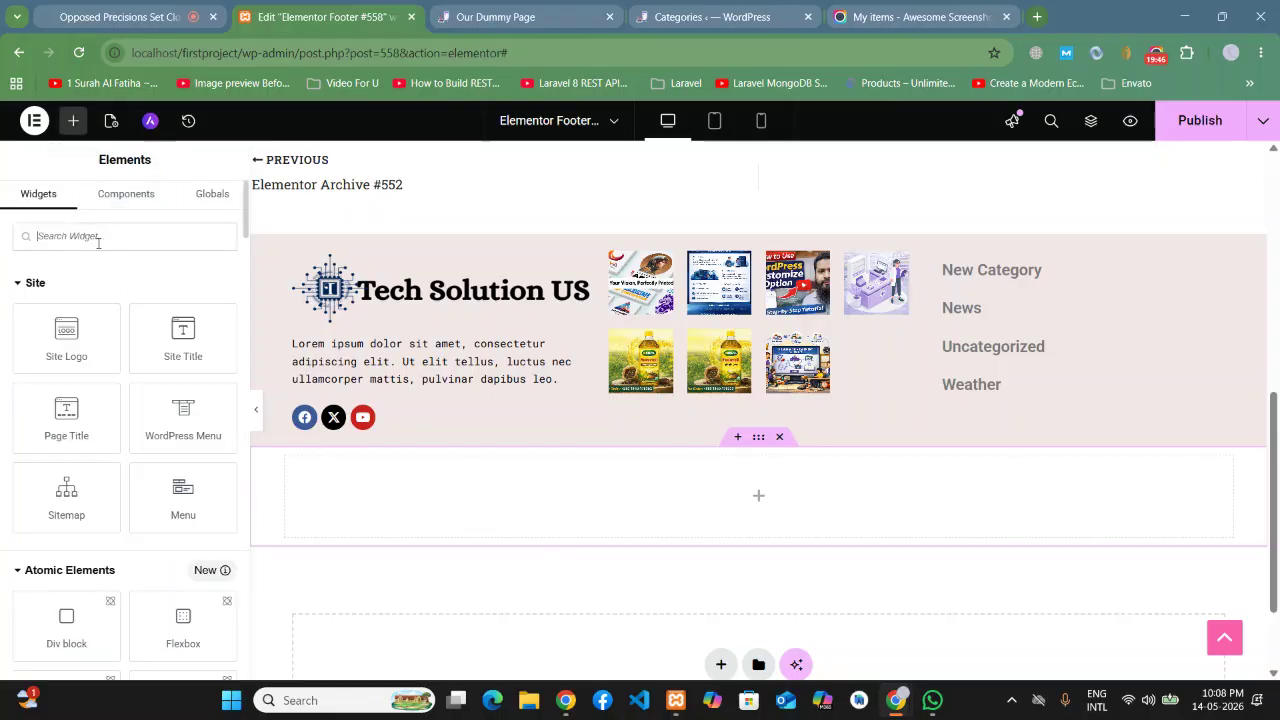
type("head")
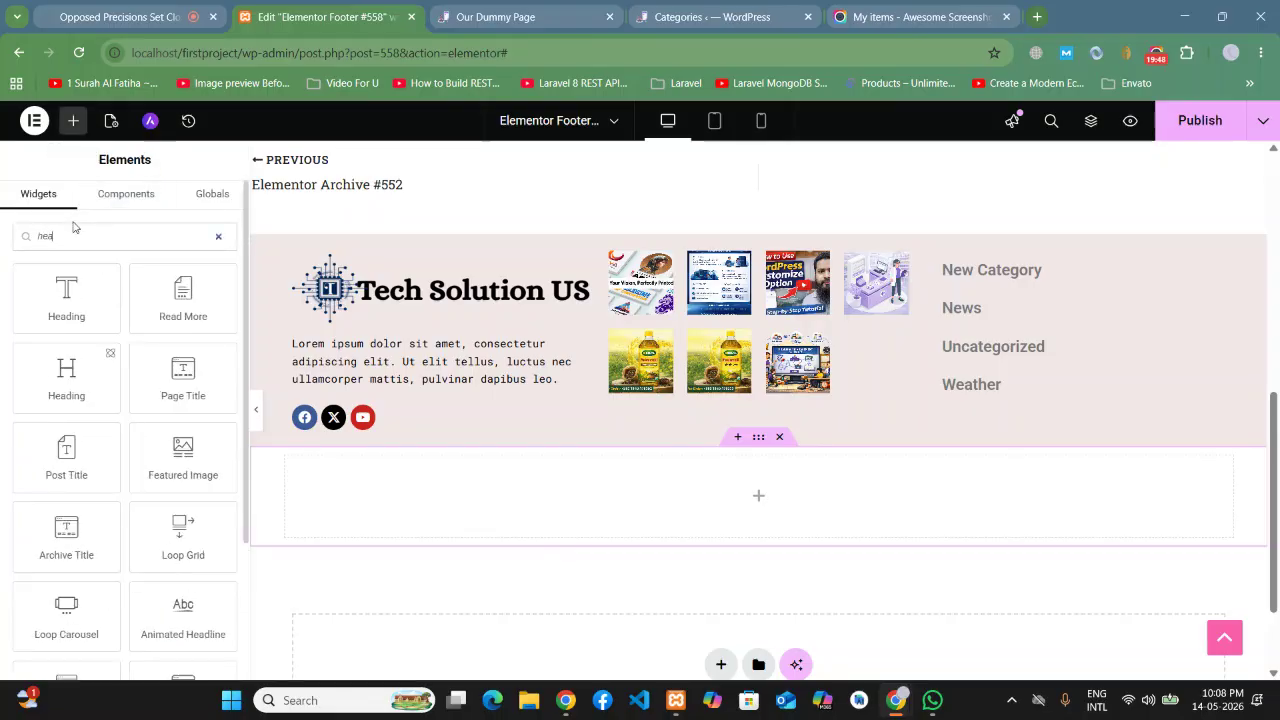
left_click_drag(66, 295, 748, 540)
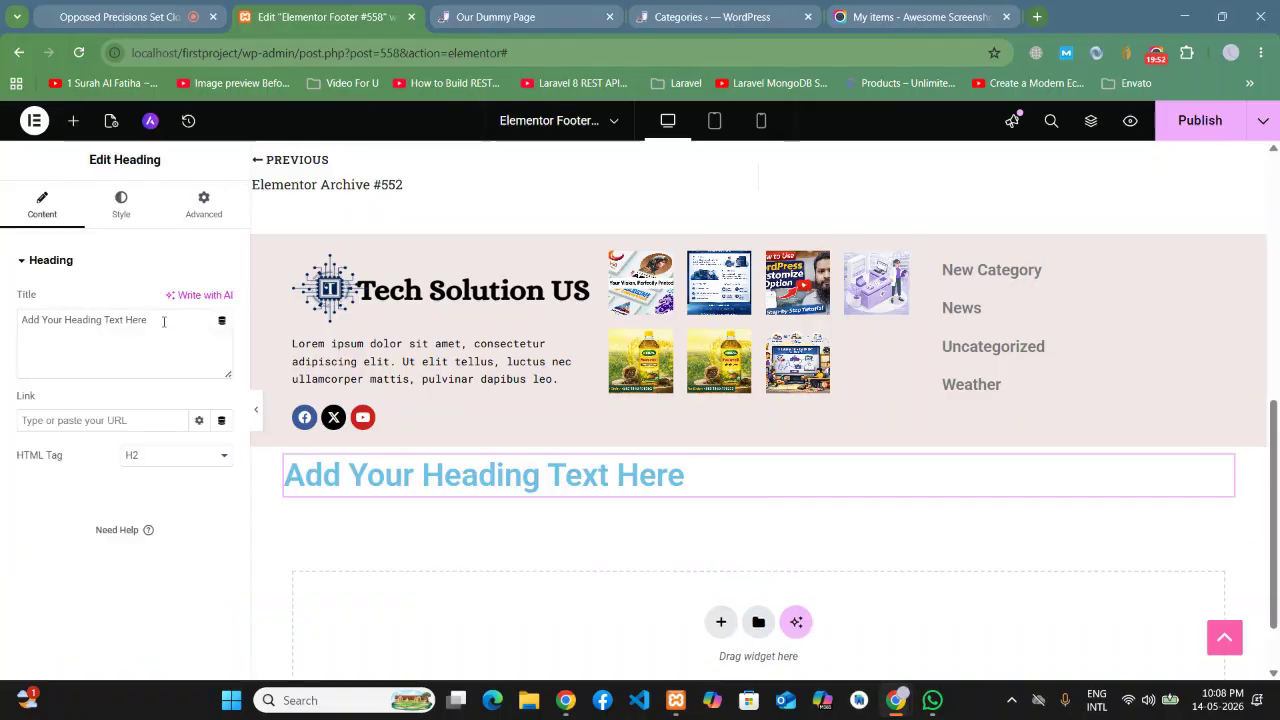
left_click_drag(165, 321, 3, 327)
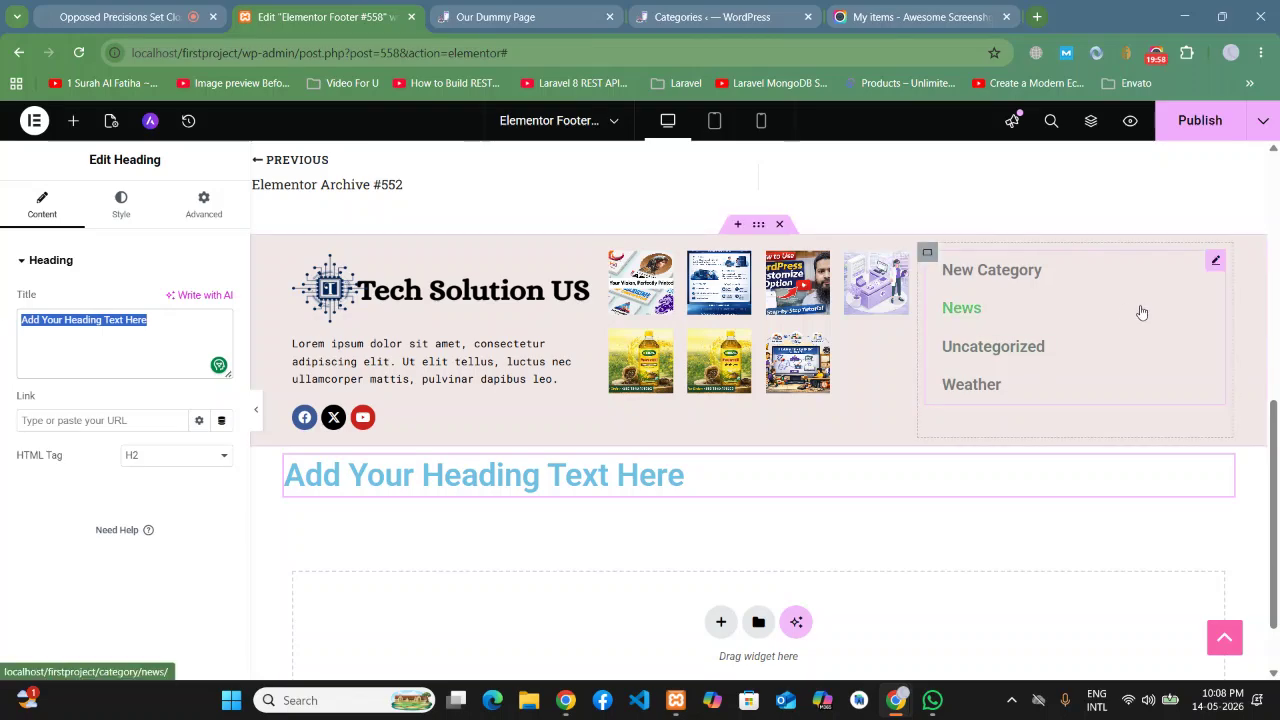
Step: Search Google in a new browser tab for "copyright html entity"
left_click(1037, 17)
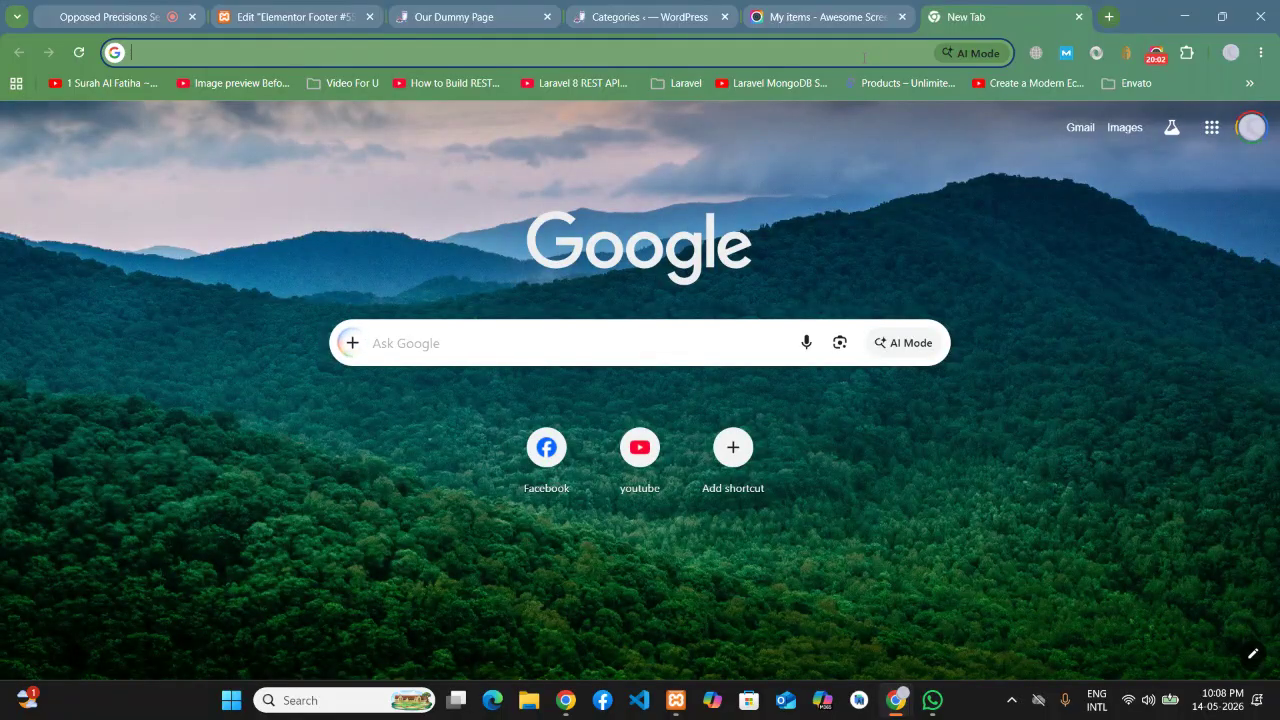
type("copy")
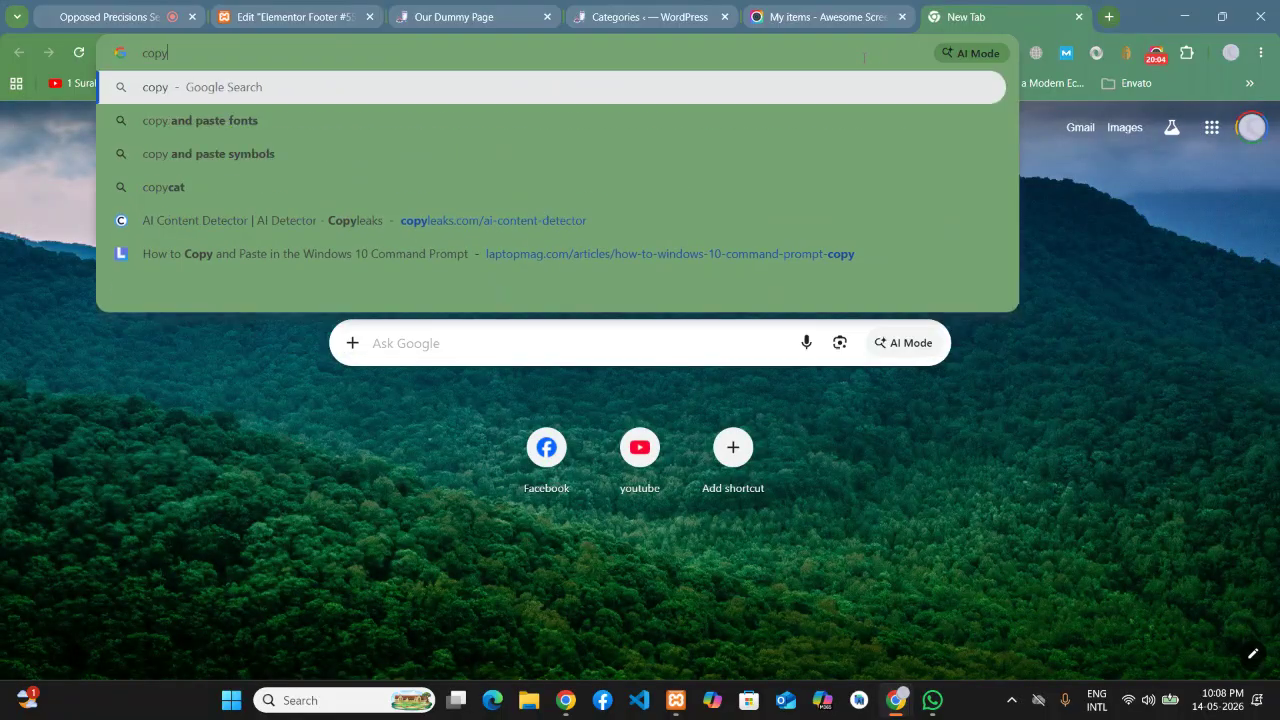
type(" html")
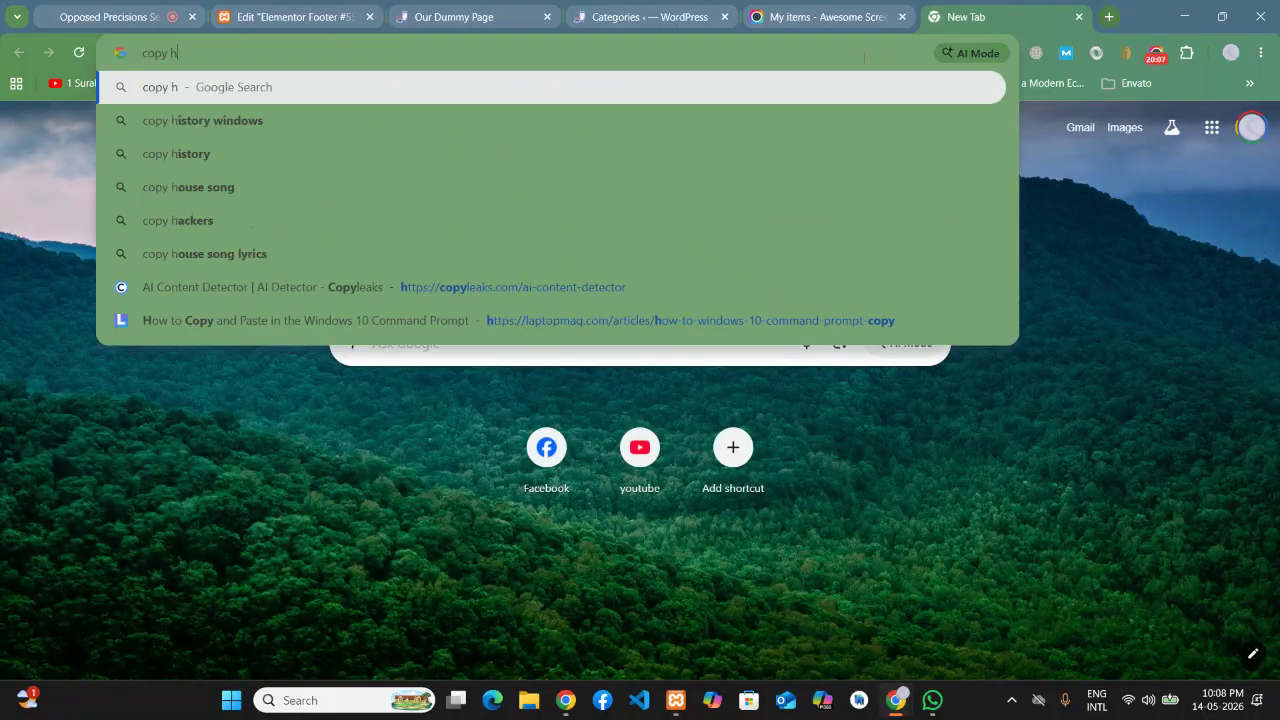
key("BackSpace")
key("BackSpace")
key("BackSpace")
key("BackSpace")
key("BackSpace")
type("right")
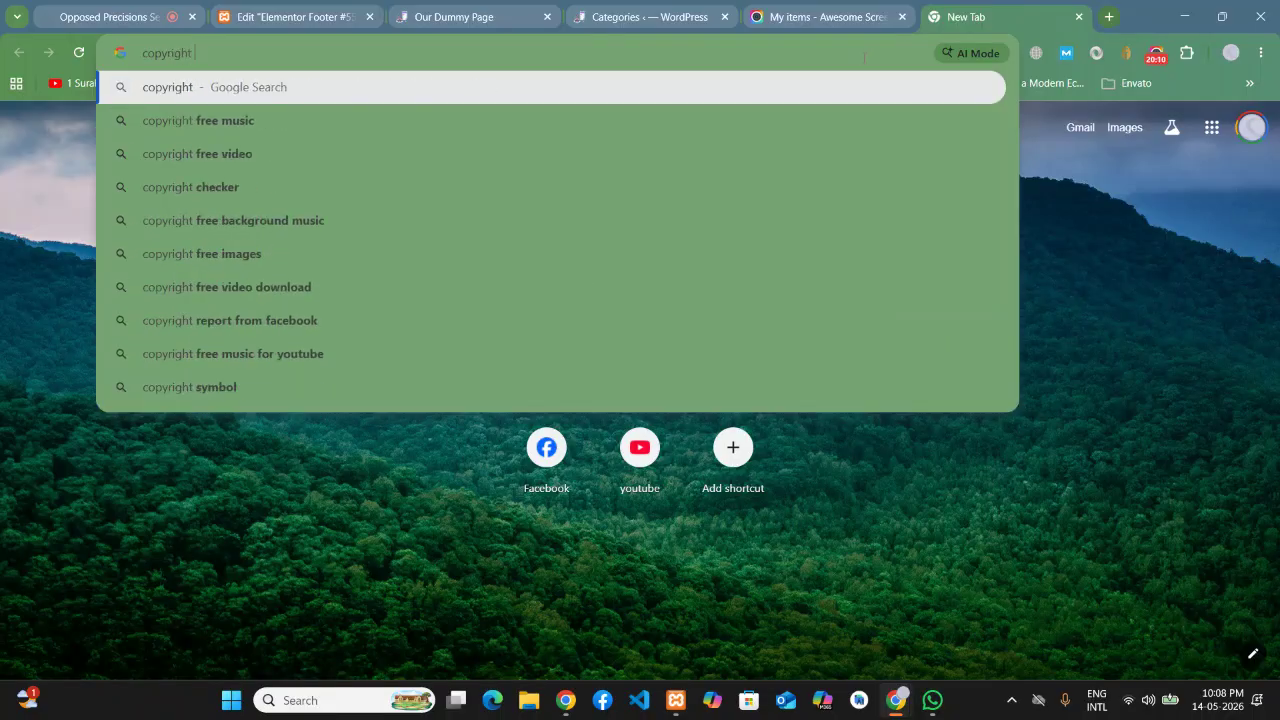
type("html ")
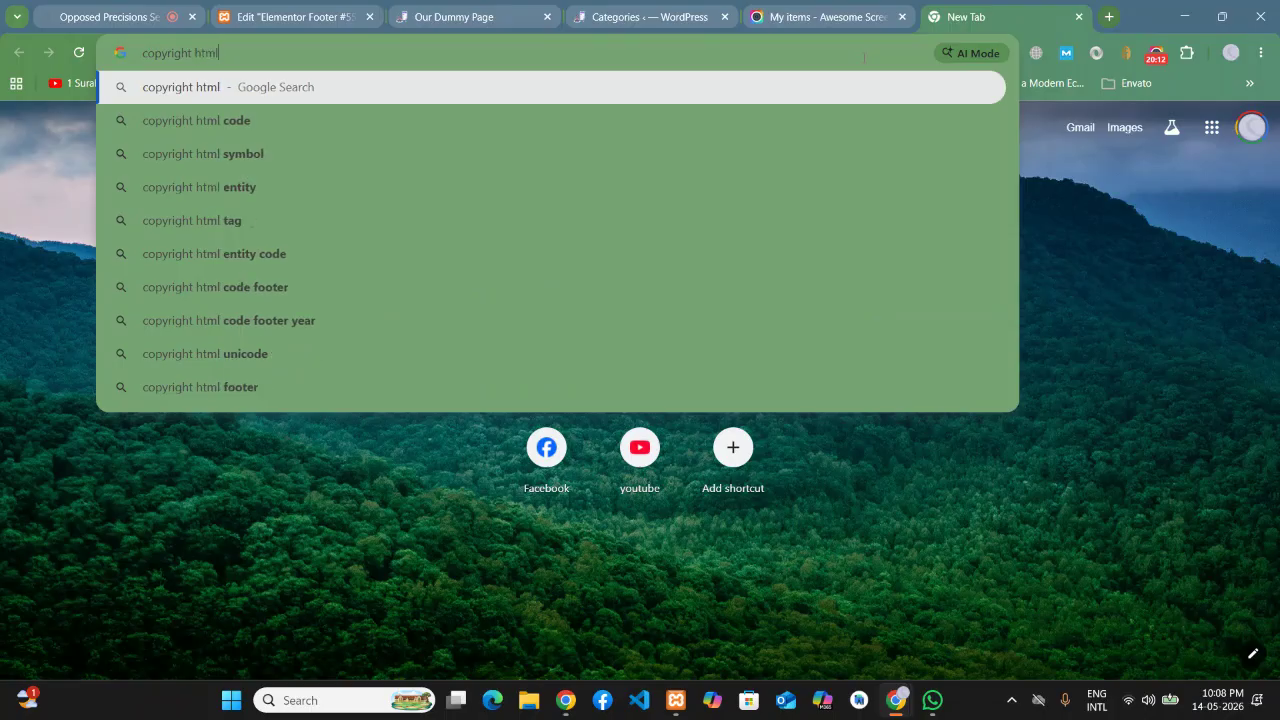
type("ent")
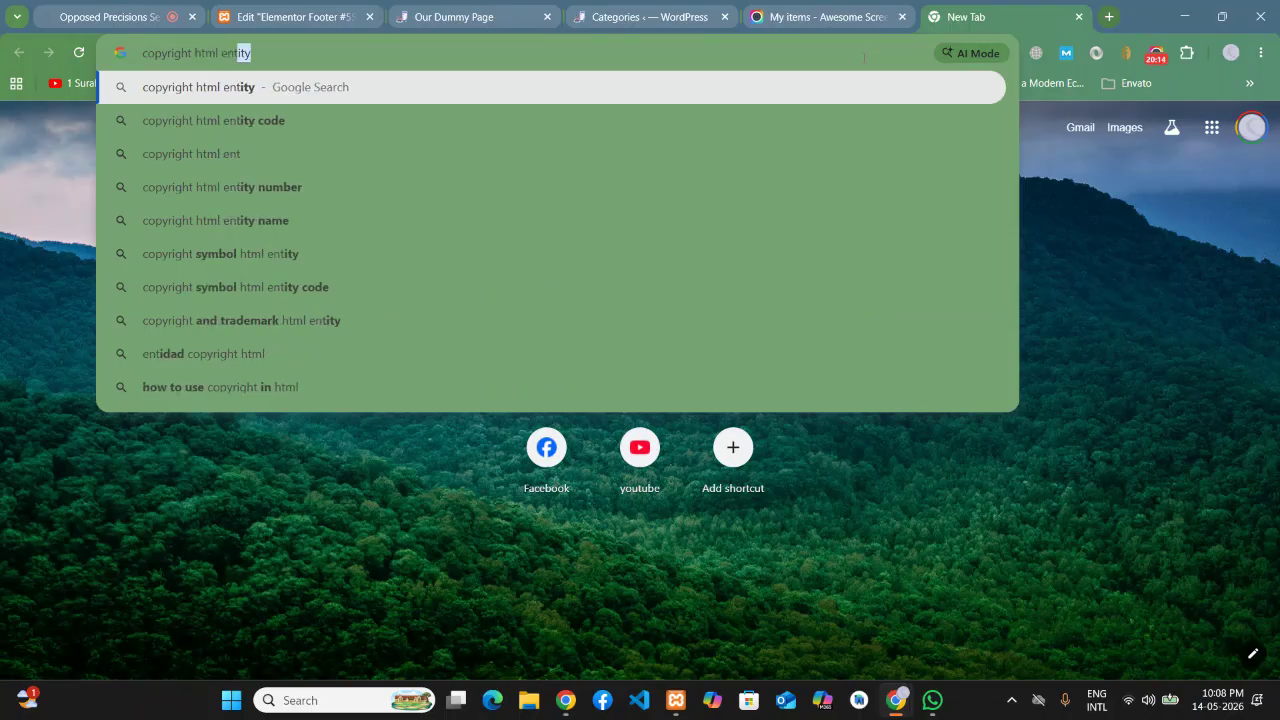
key("Return")
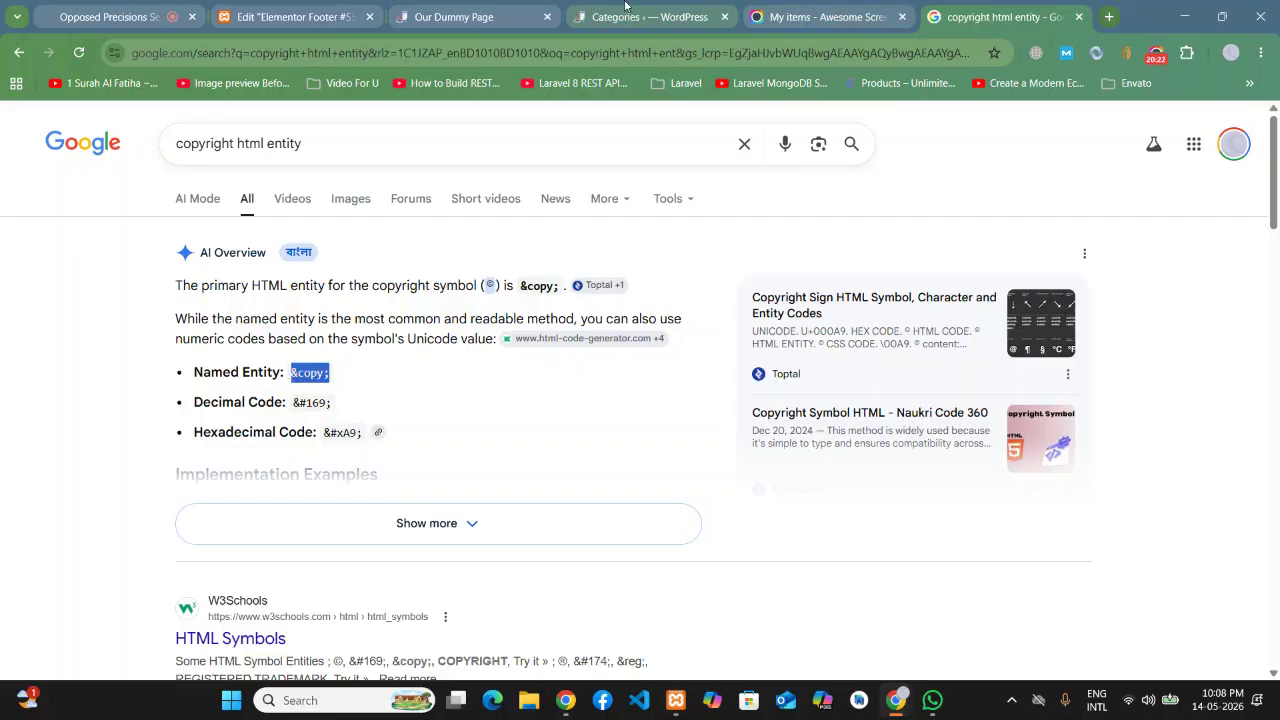
Step: Return to the Elementor footer editor and set the heading's title to "&copy; All Rights Reserved - Techsolution US"
left_click(460, 17)
left_click(276, 14)
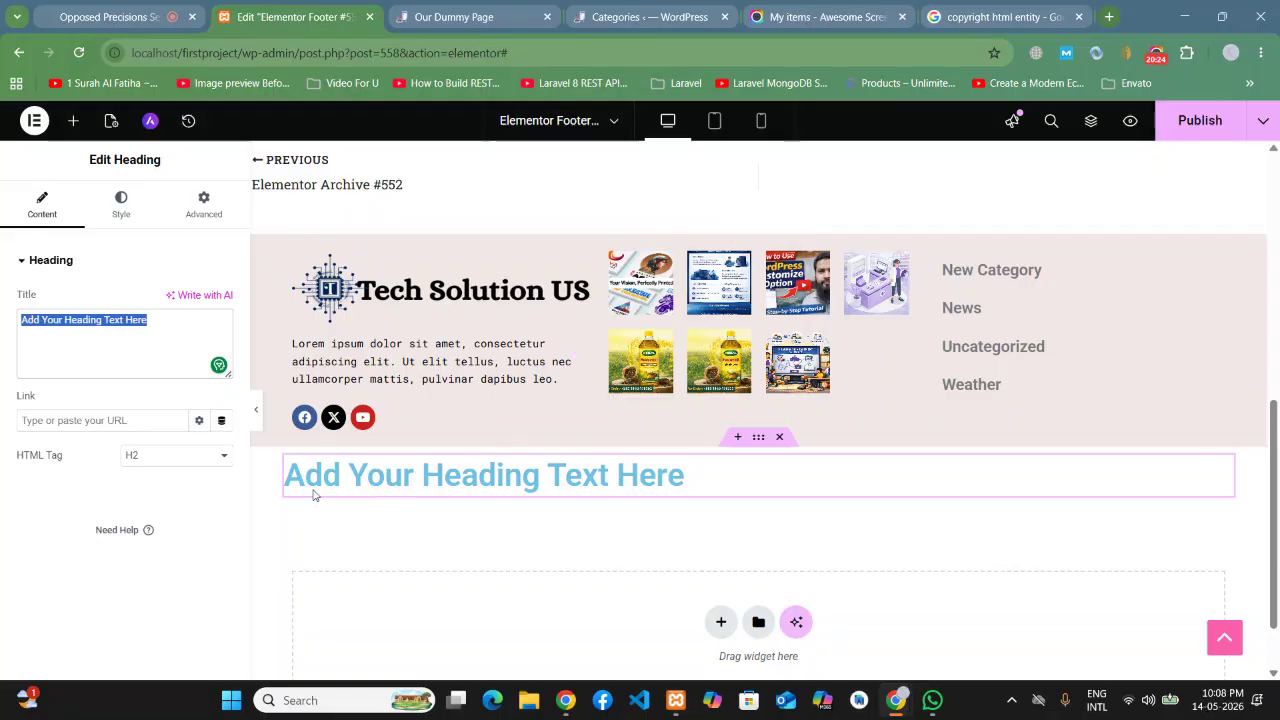
type("&copy;")
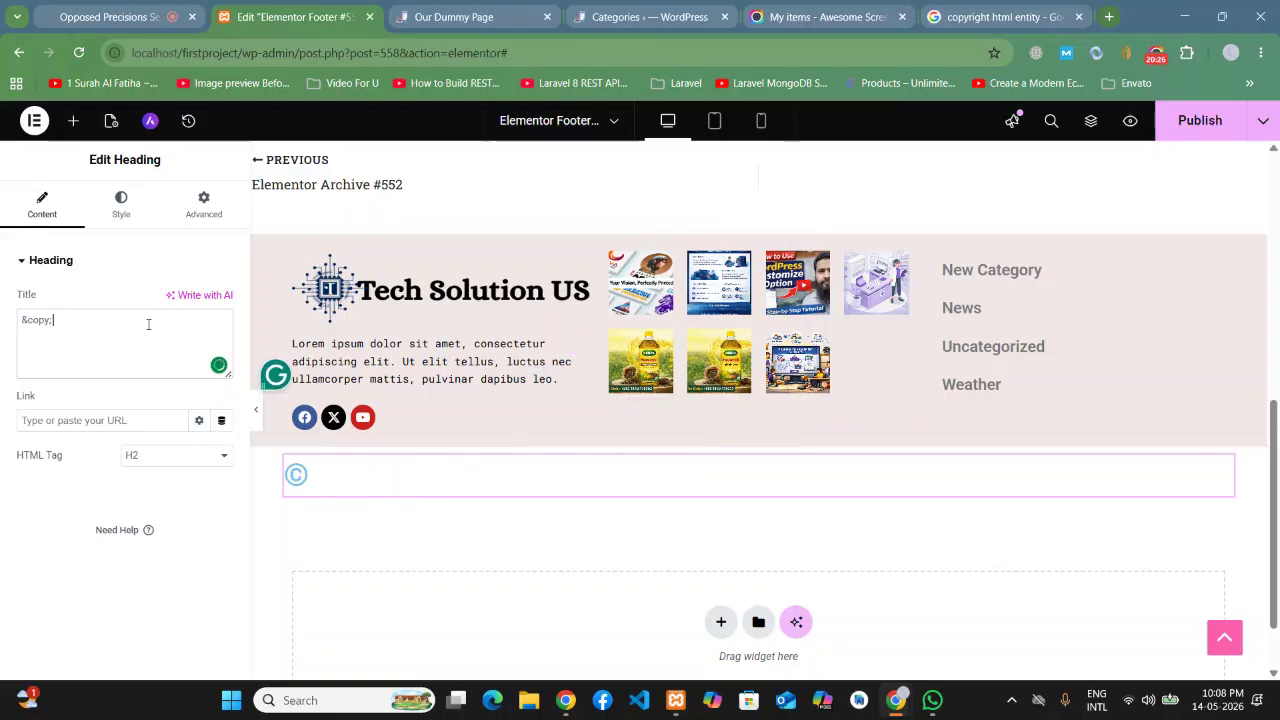
type("All")
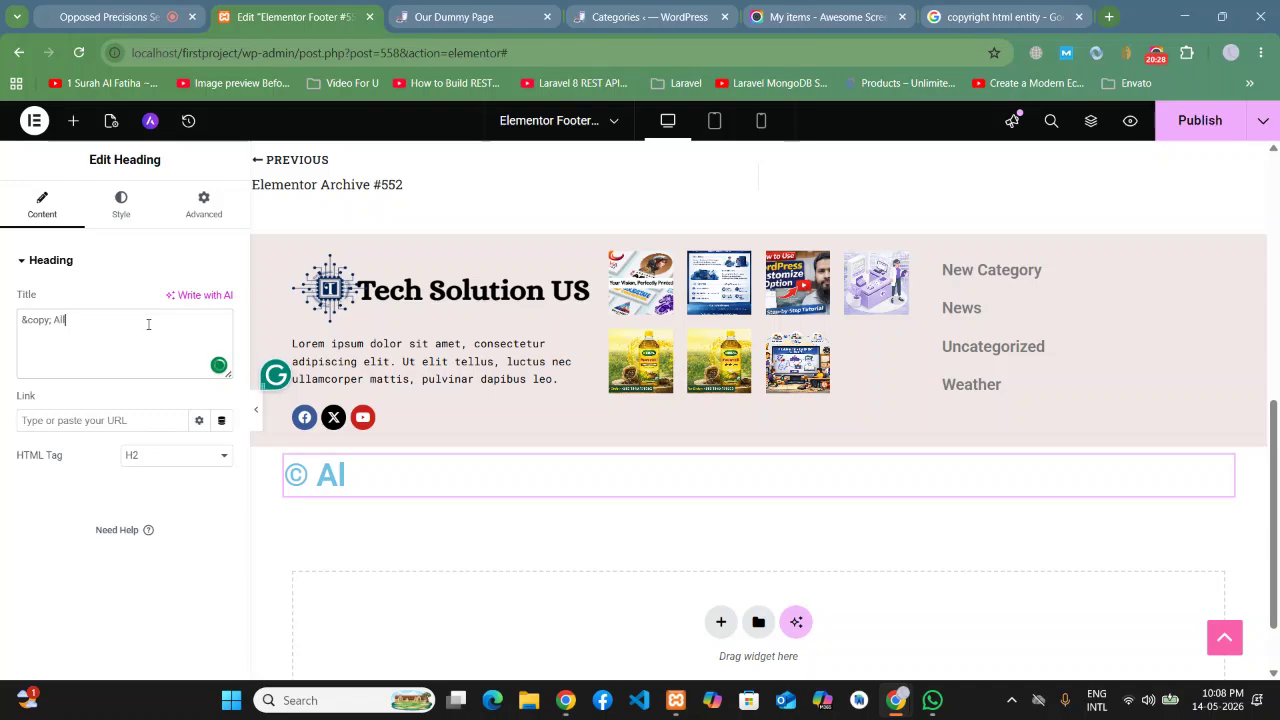
type(" Rights R")
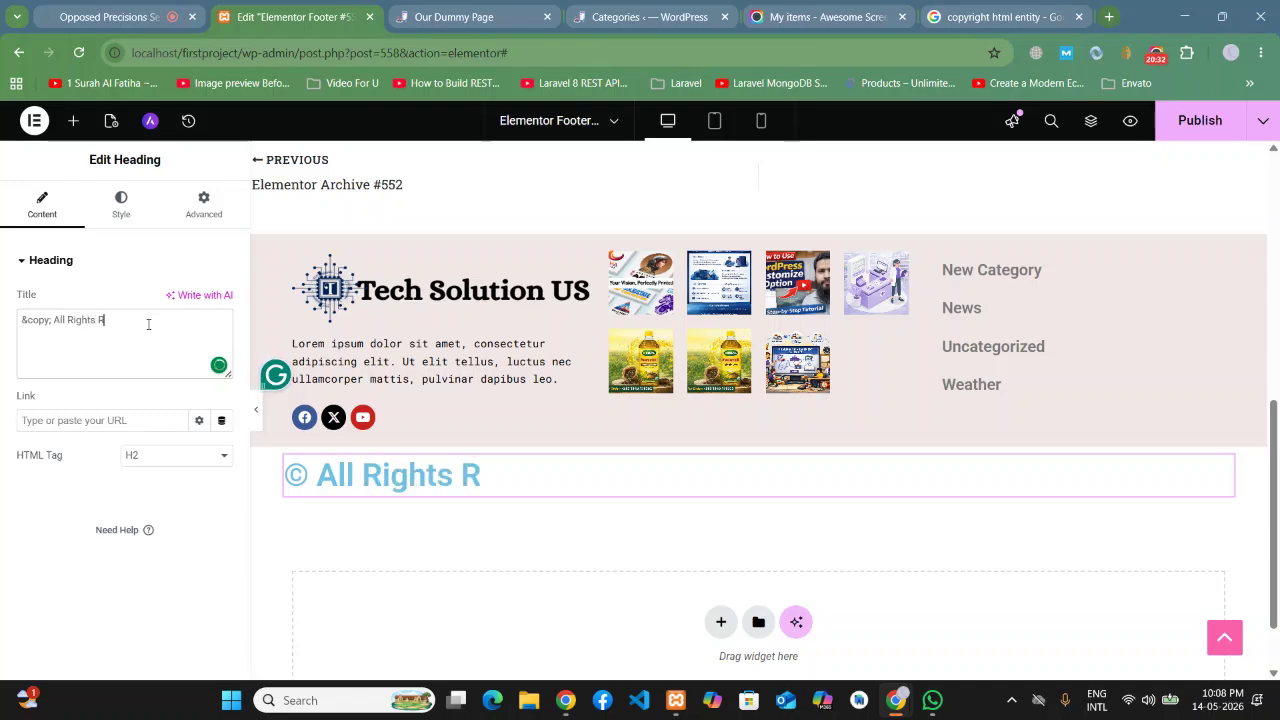
type("eserved")
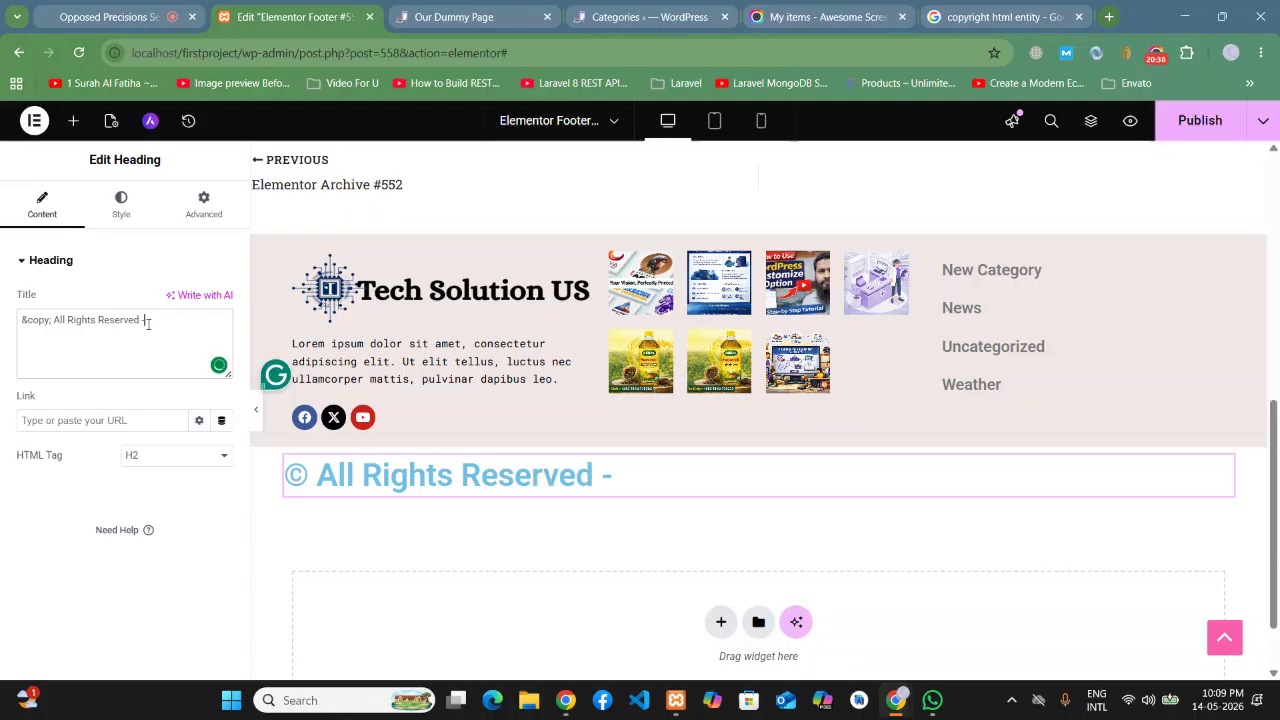
type(" - Techsolution US")
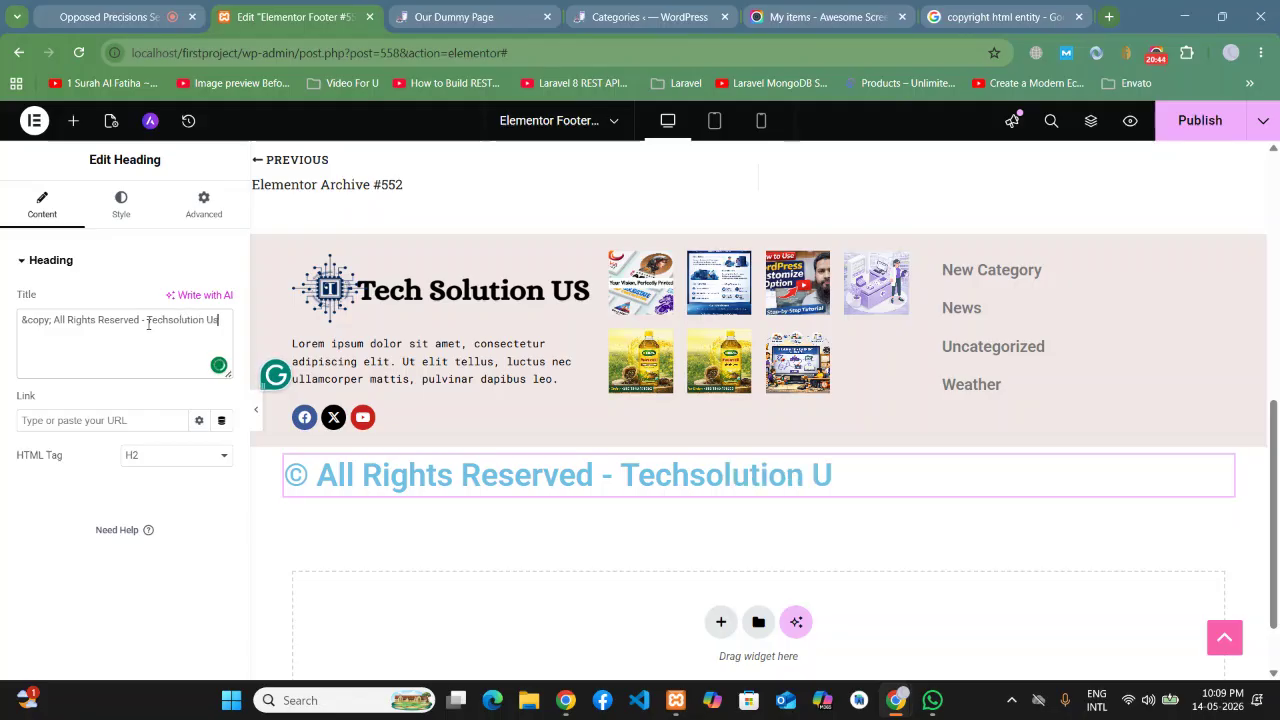
key("BackSpace")
type("S")
Step: Set the copyright heading's text color to white (#FFFFFF)
left_click(120, 210)
left_click(221, 537)
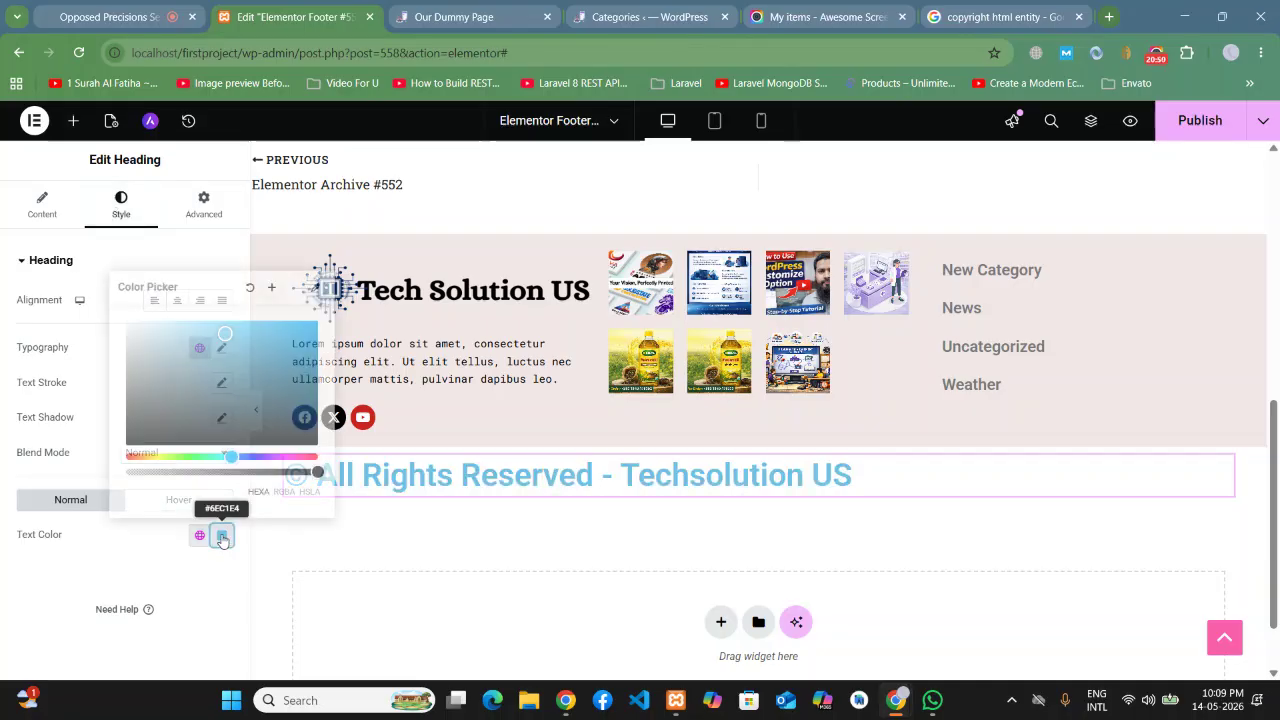
left_click_drag(132, 422, 114, 316)
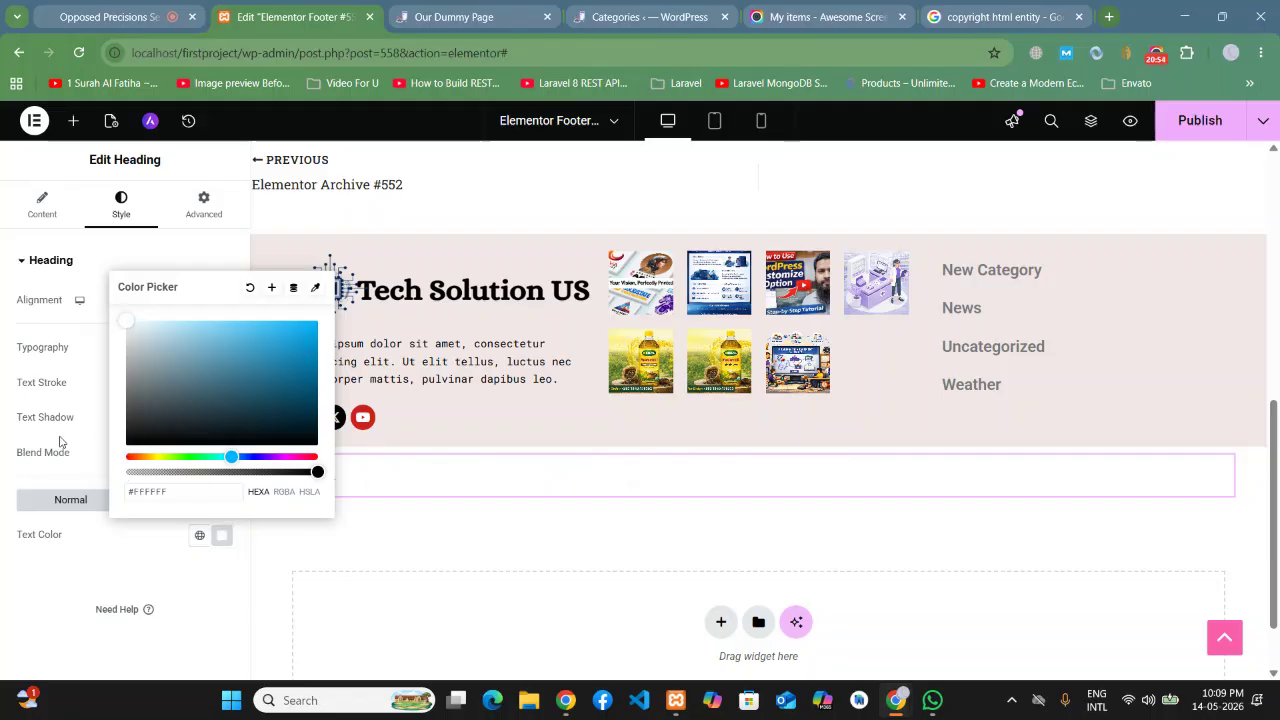
left_click(28, 570)
Step: Give the copyright heading's container a classic background in solid black
left_click(758, 437)
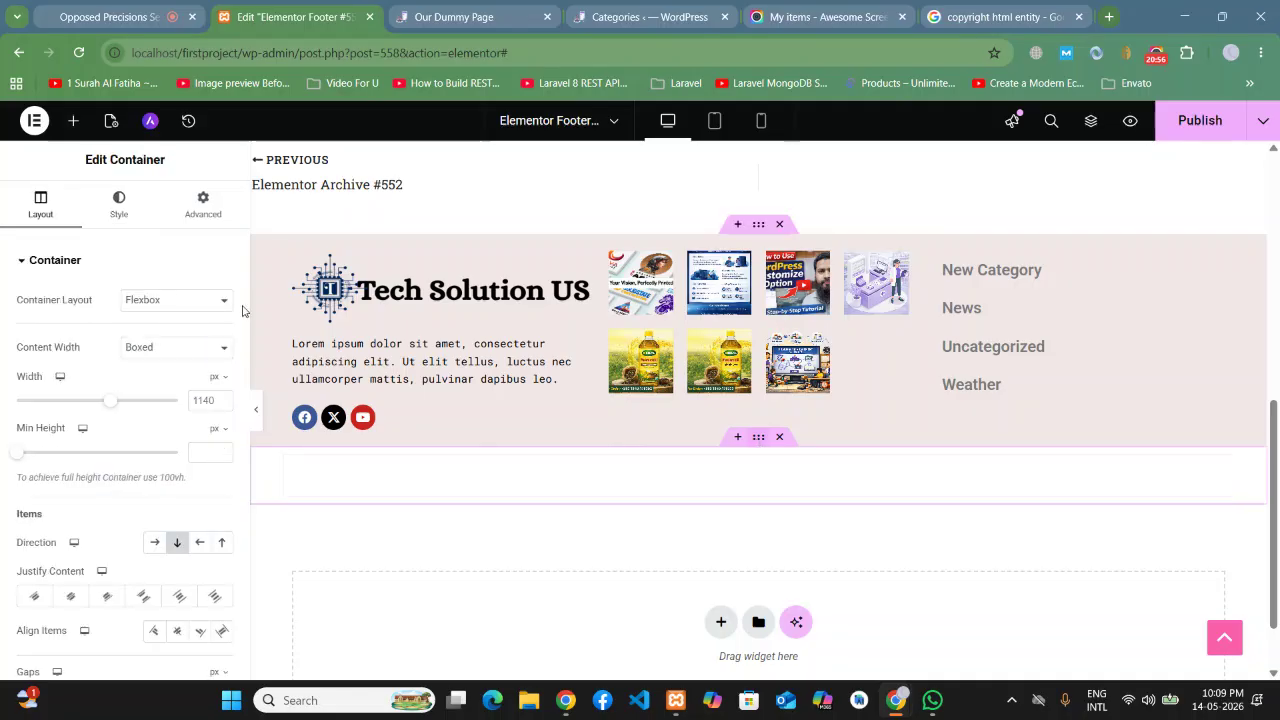
left_click(200, 222)
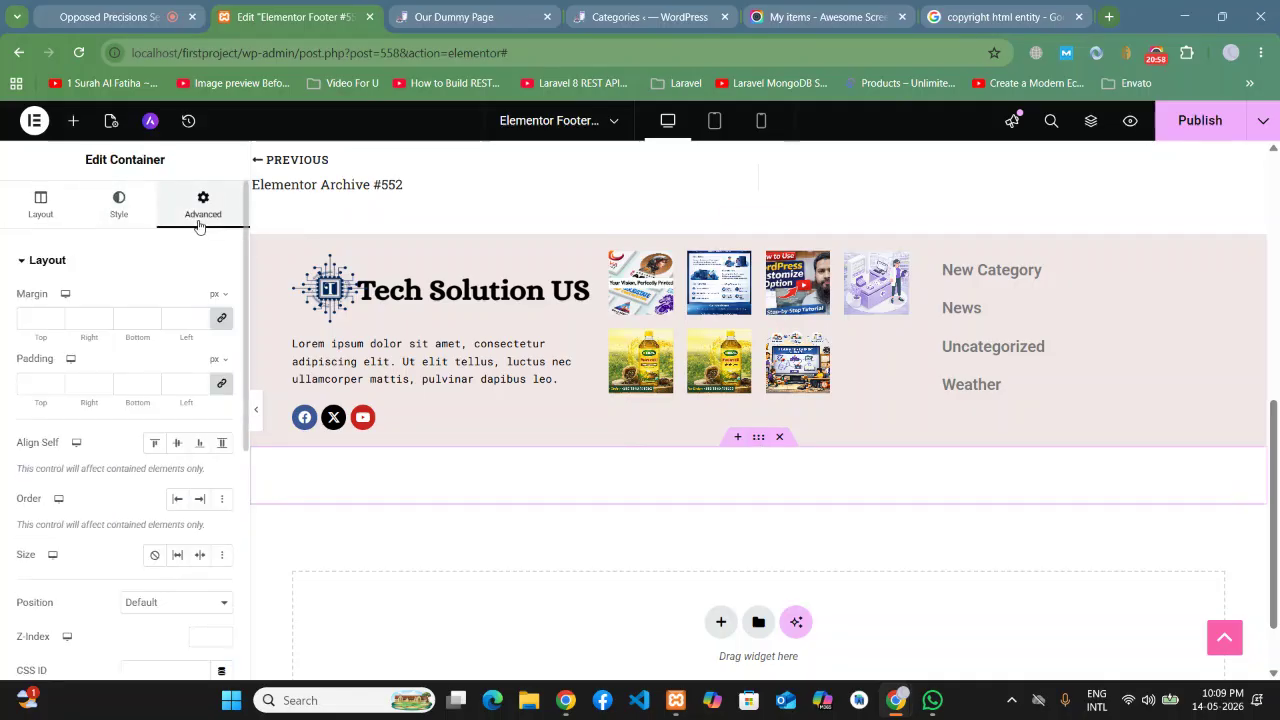
left_click(119, 205)
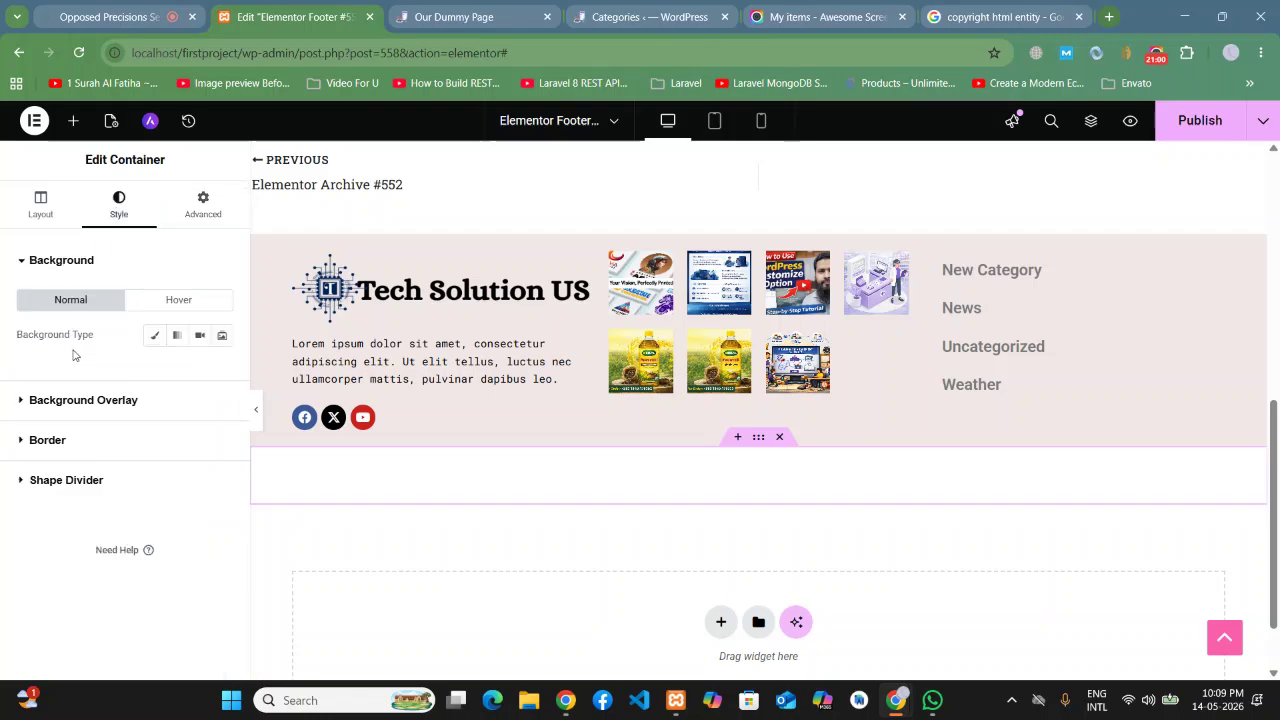
left_click(155, 335)
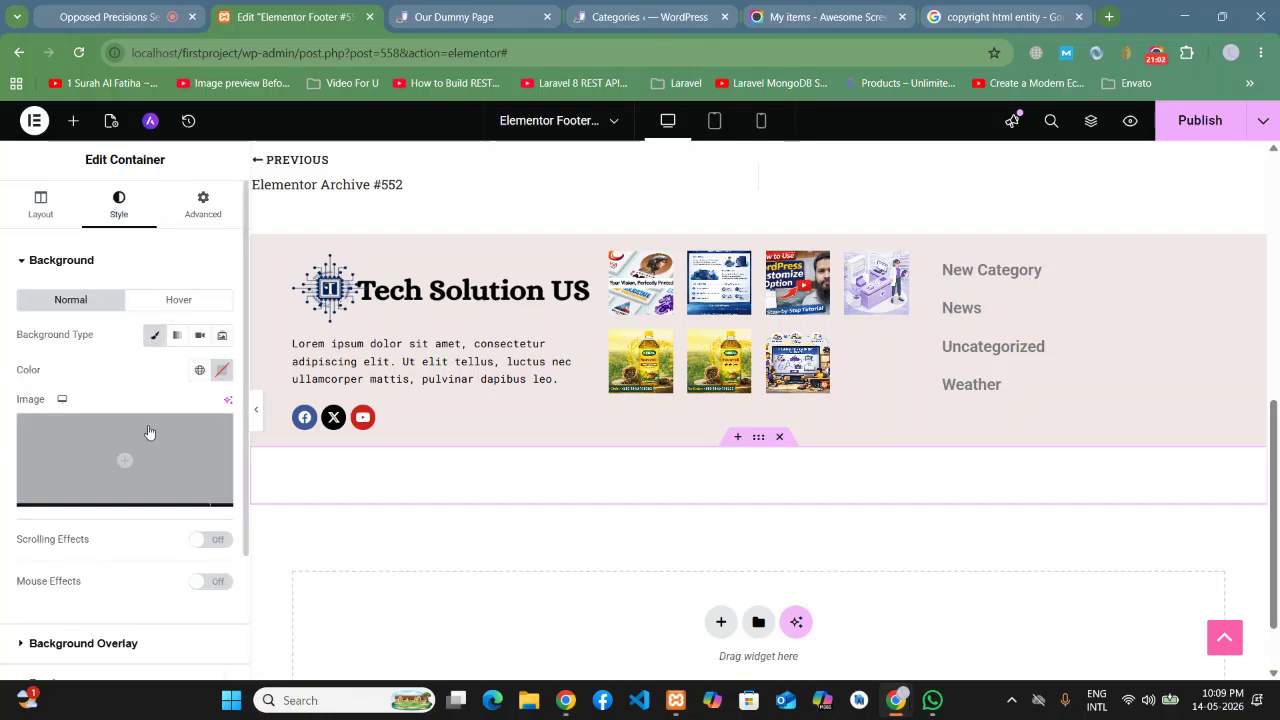
left_click(222, 370)
left_click_drag(158, 466, 77, 601)
left_click(421, 639)
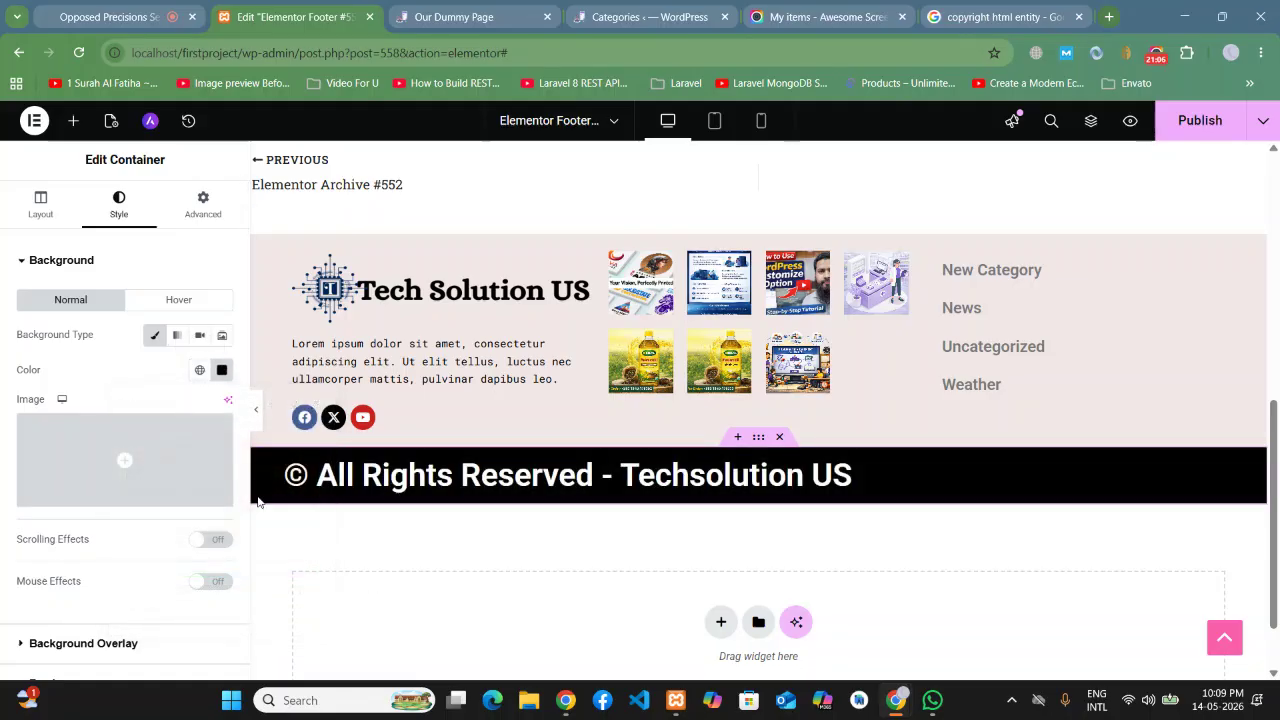
Step: Set the copyright heading's HTML tag to p
left_click(1222, 466)
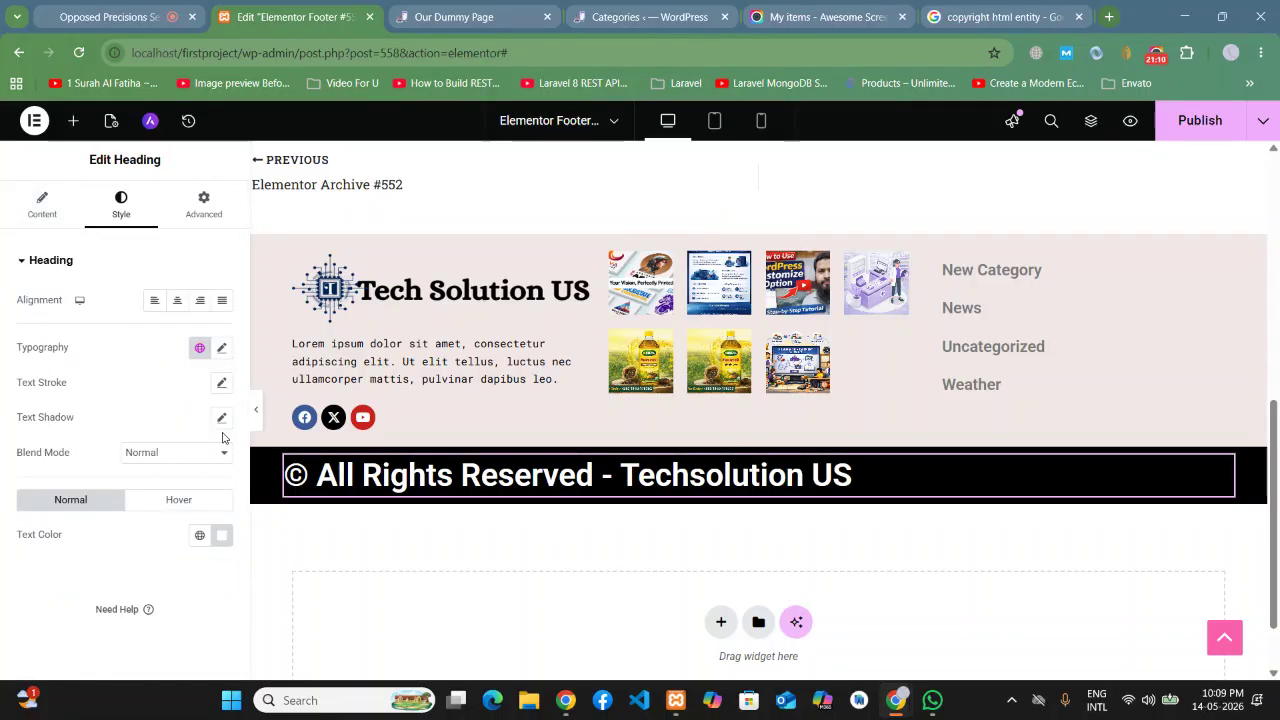
left_click(221, 347)
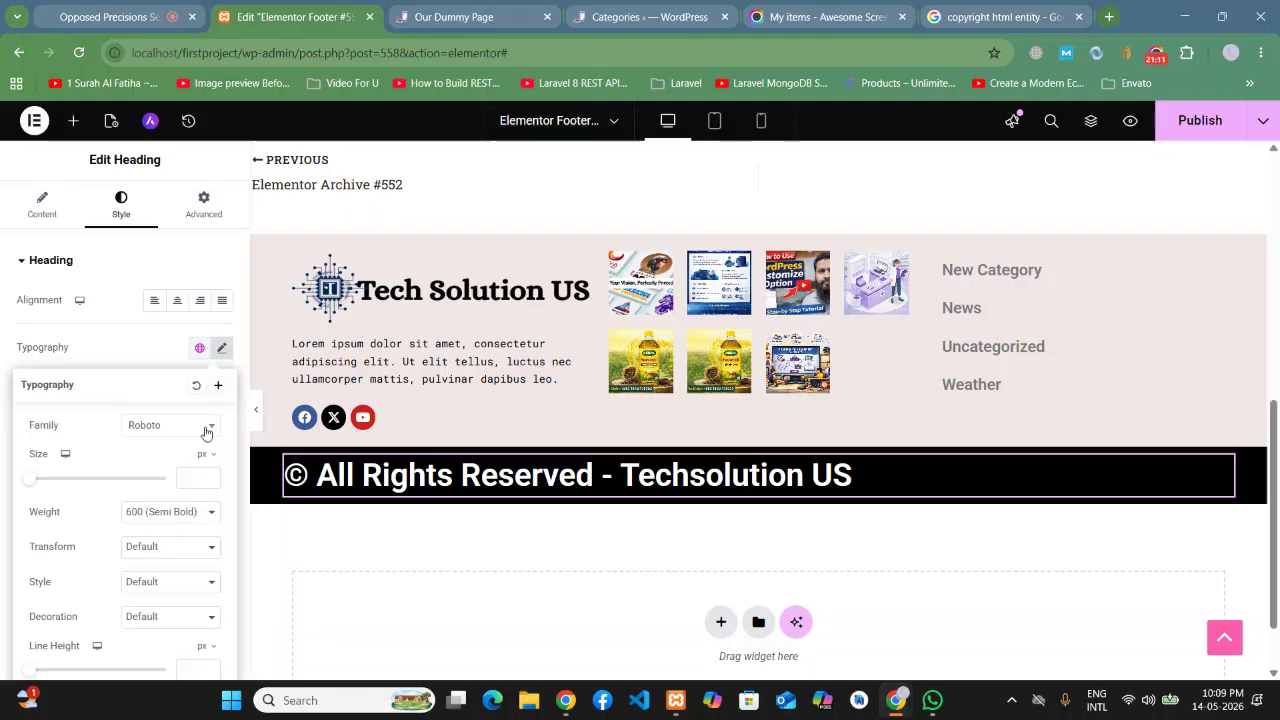
left_click(104, 289)
left_click(51, 262)
left_click(51, 262)
left_click(51, 262)
left_click(42, 212)
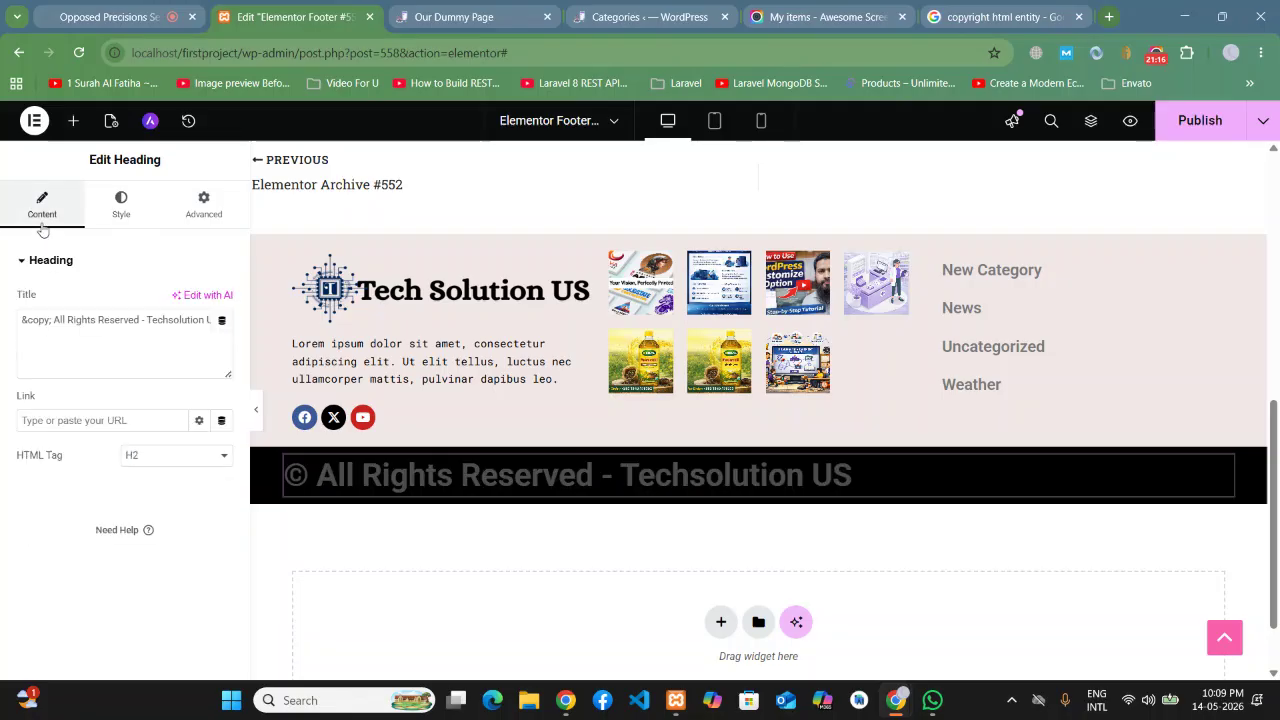
left_click(155, 460)
left_click(140, 637)
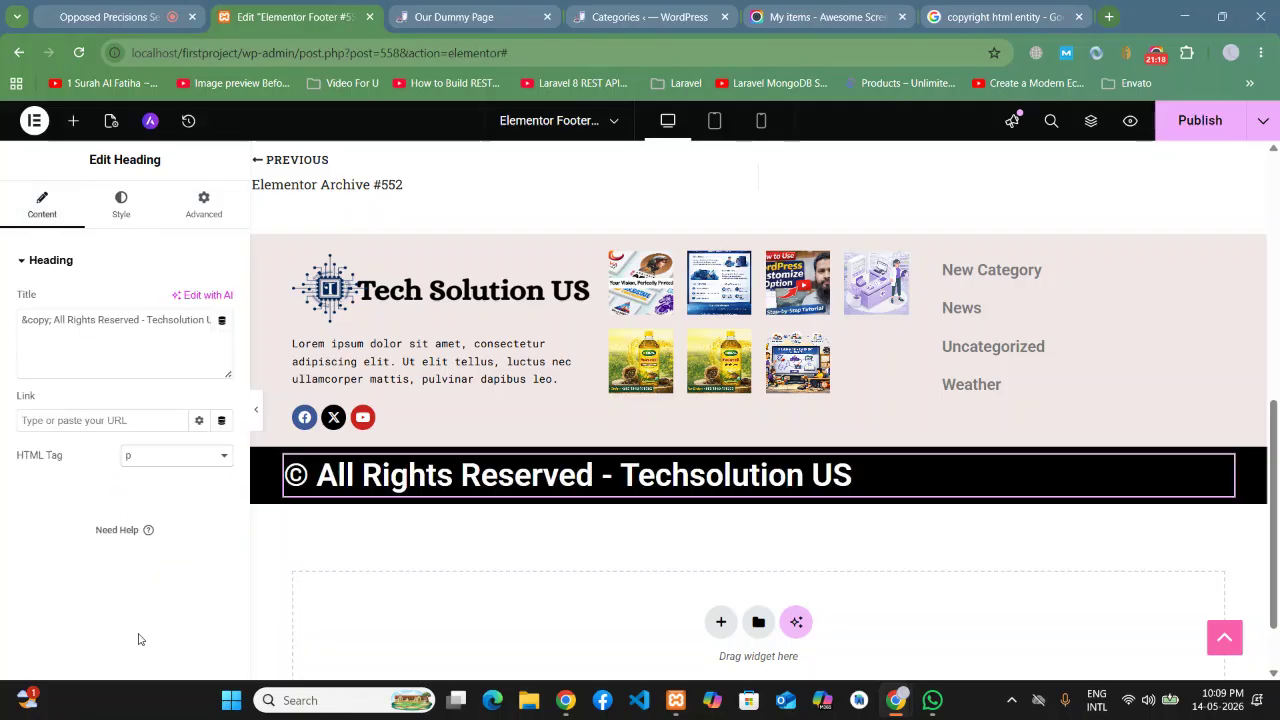
Step: Center the copyright heading with a smaller font size and publish the footer
left_click(116, 210)
left_click(176, 299)
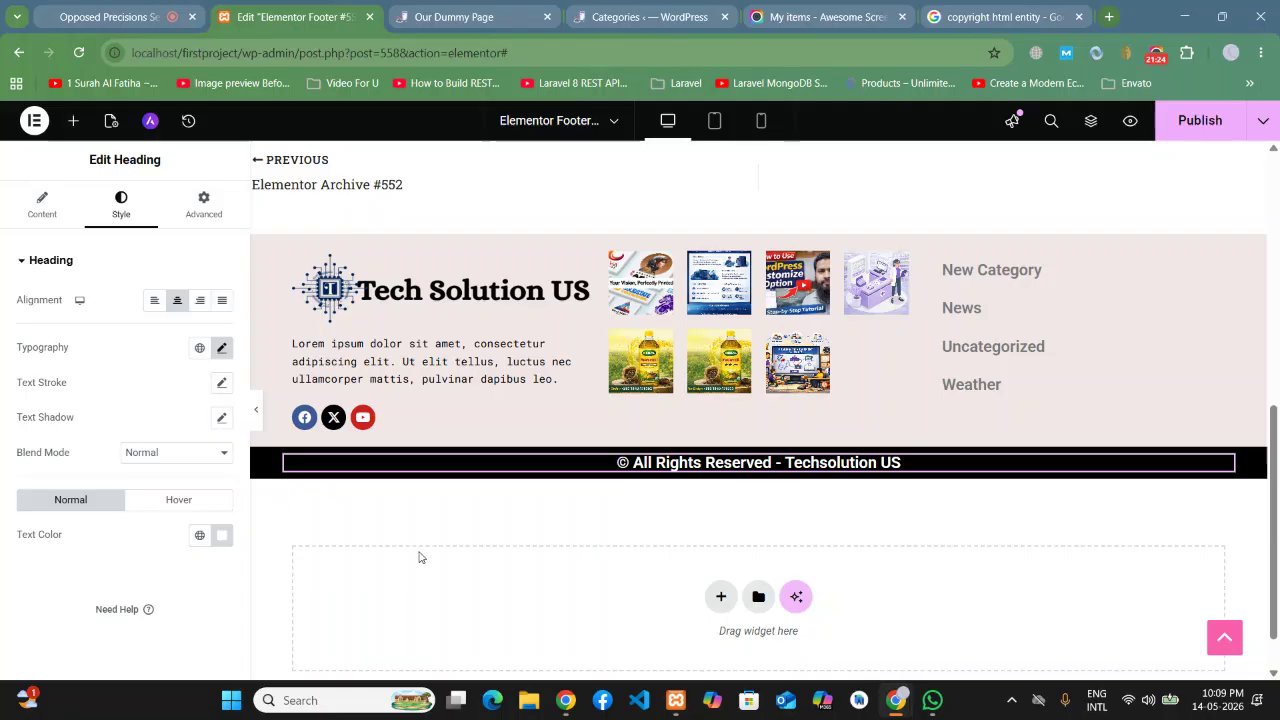
left_click(1196, 120)
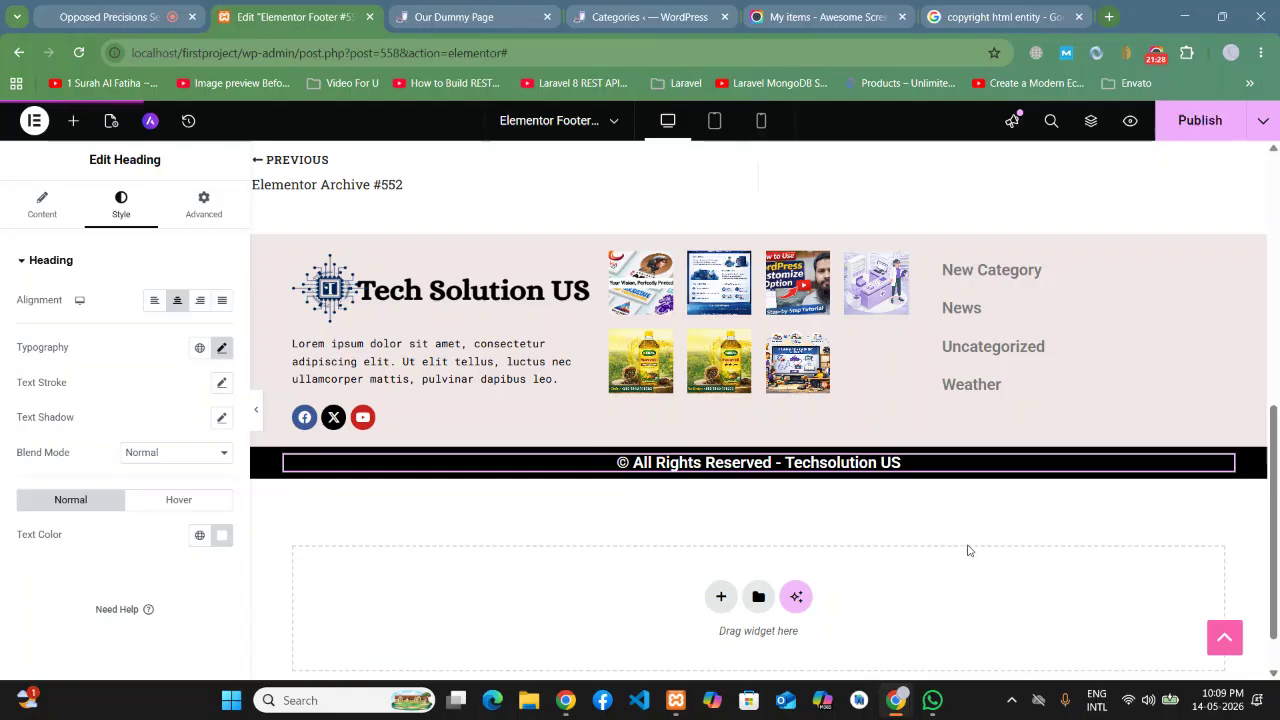
Step: Reload the Our Dummy Page on the live site and inspect the footer and copyright bar
left_click(460, 16)
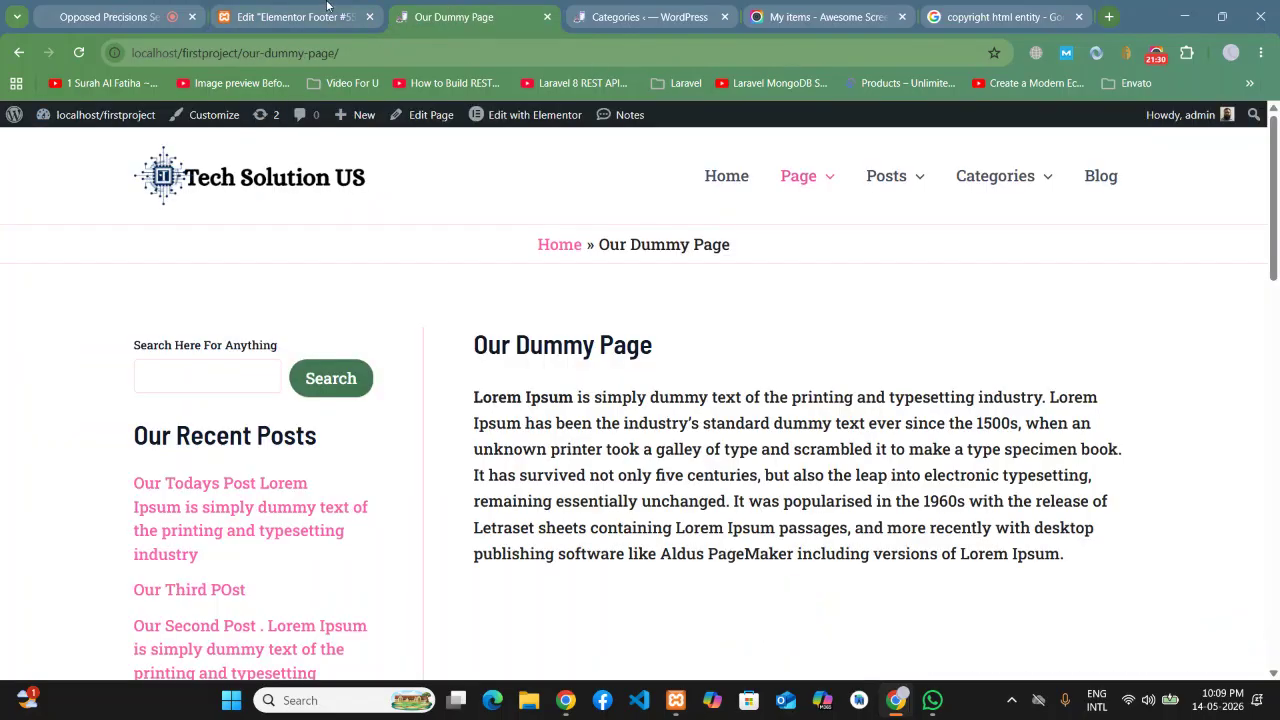
left_click(81, 52)
scroll(1277, 335, "down", 15)
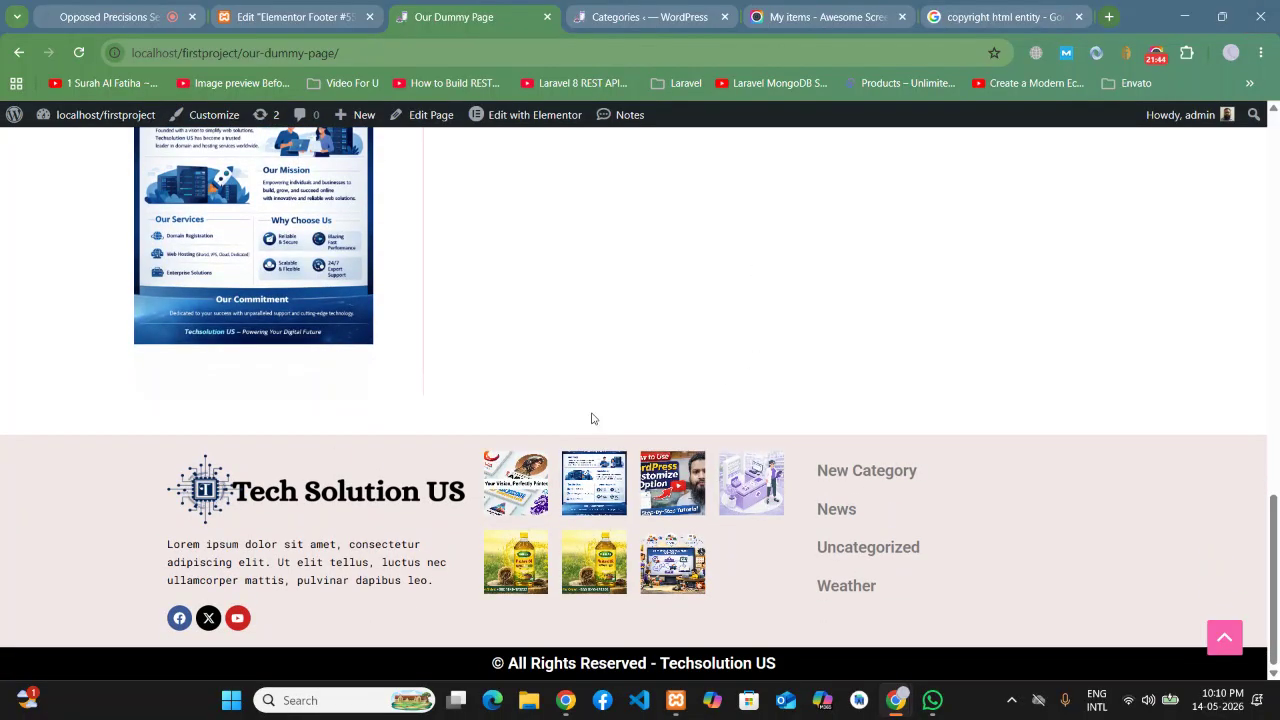
Step: Return to the footer editor, set the three-column container's top and bottom padding to 50 px with unlinked sides, and publish
key("ctrl+shift+Tab")
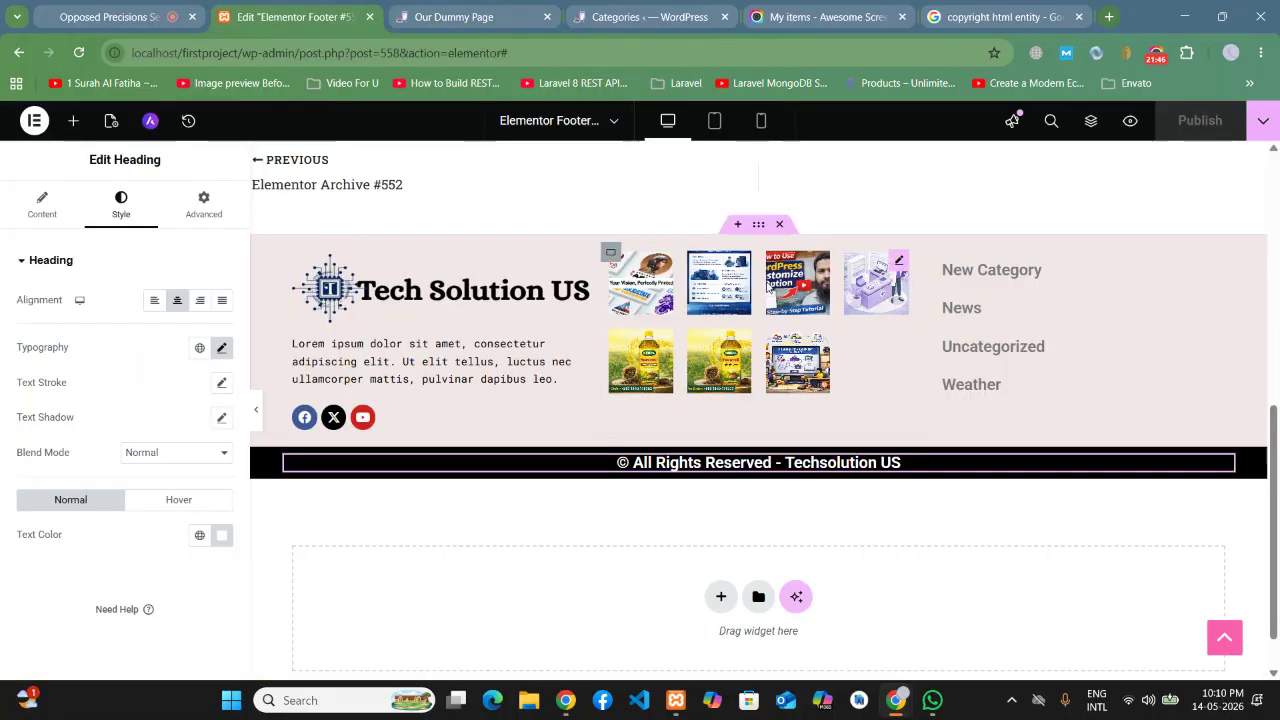
left_click(758, 224)
left_click(191, 208)
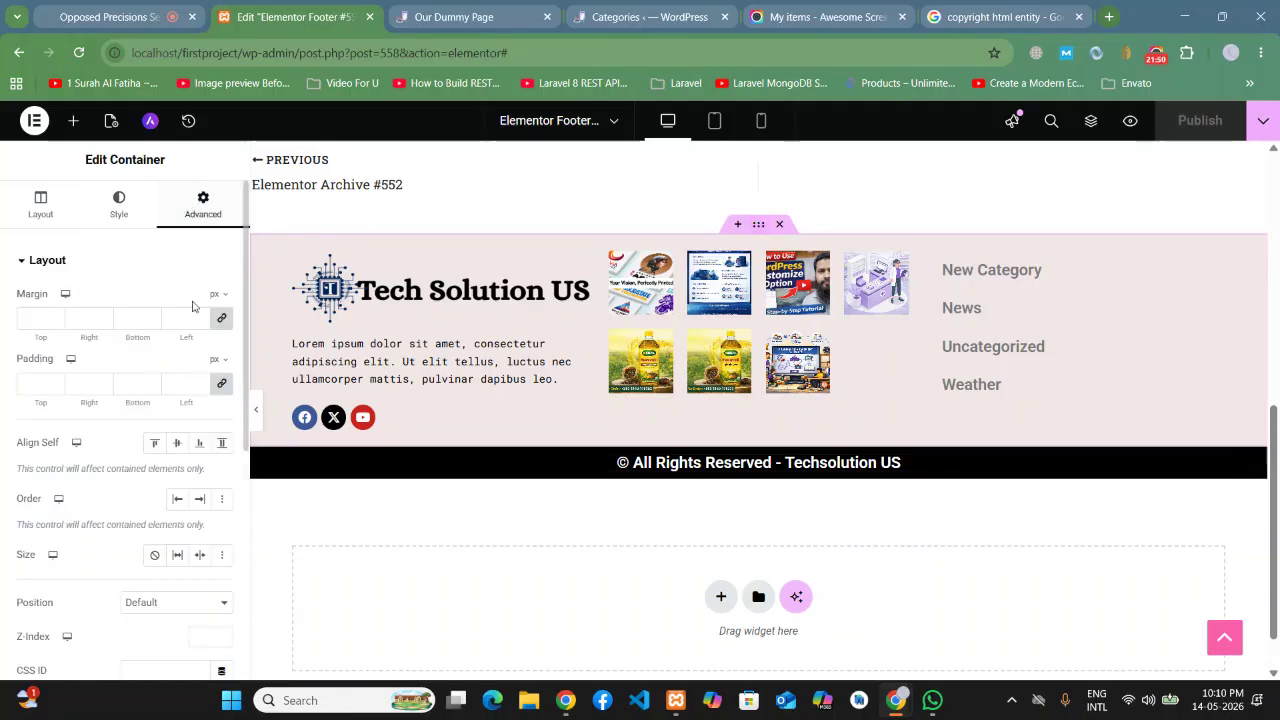
left_click(221, 383)
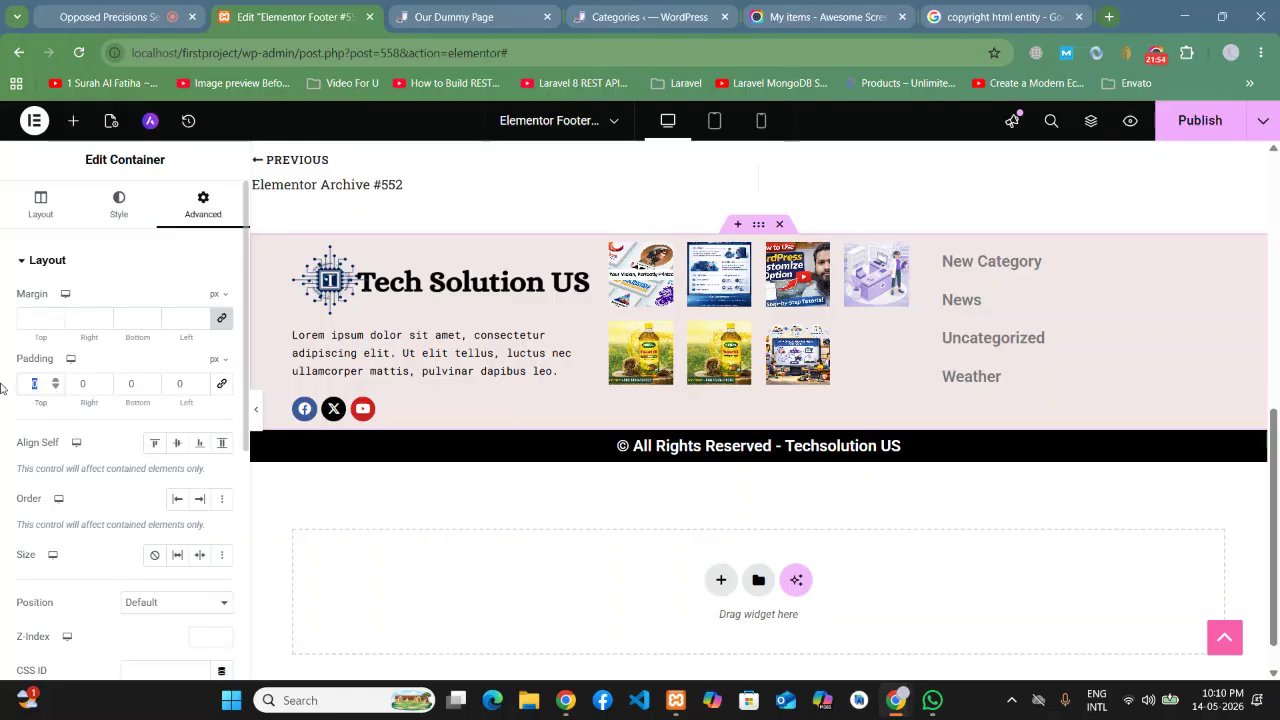
type("50")
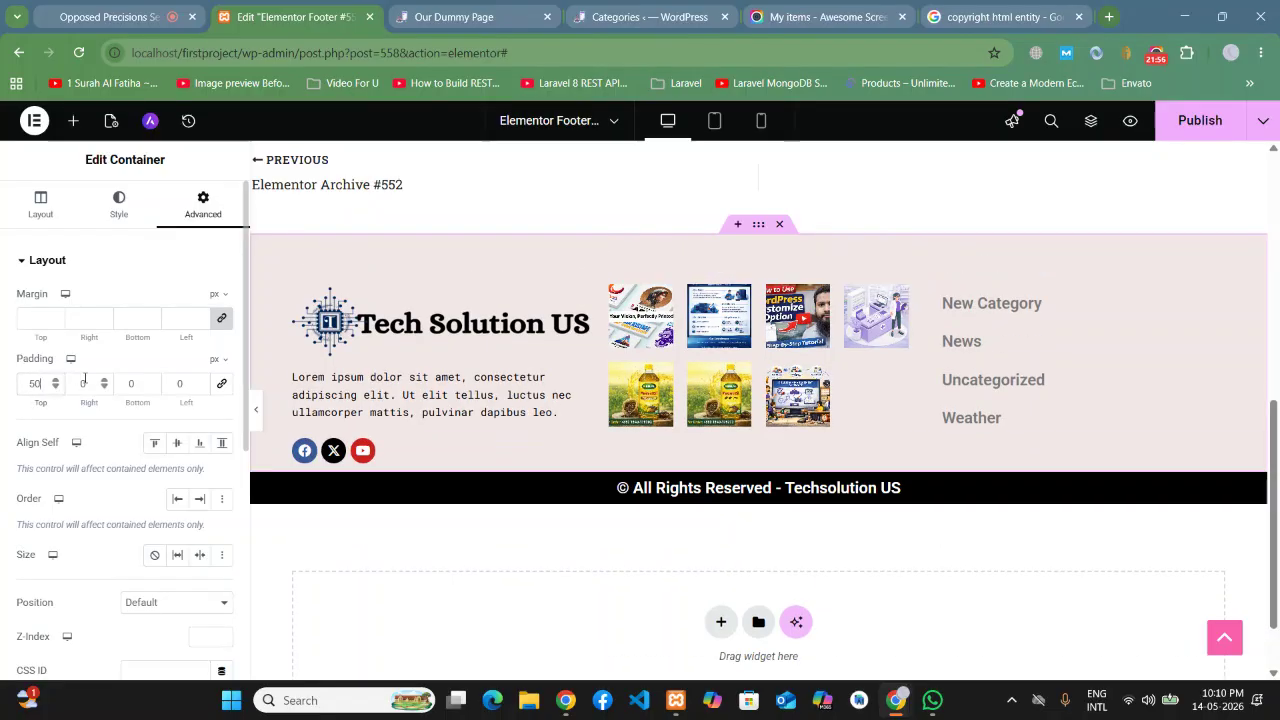
type("50")
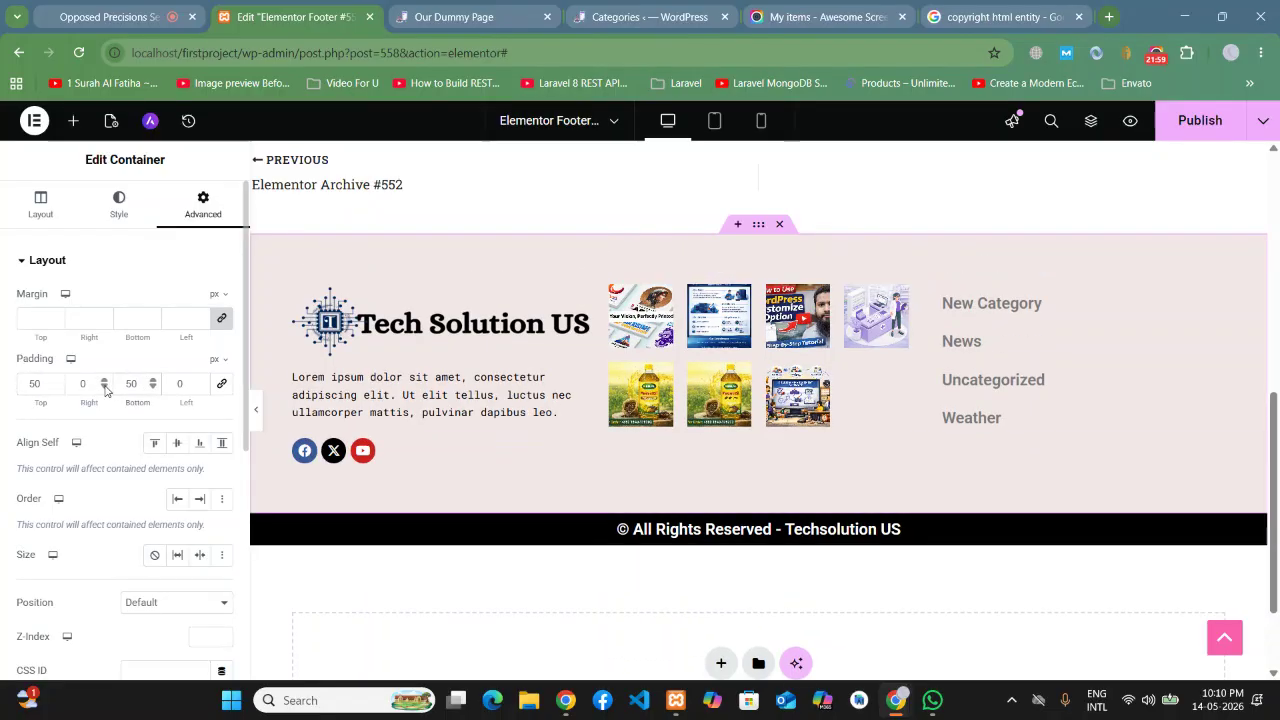
left_click(1200, 120)
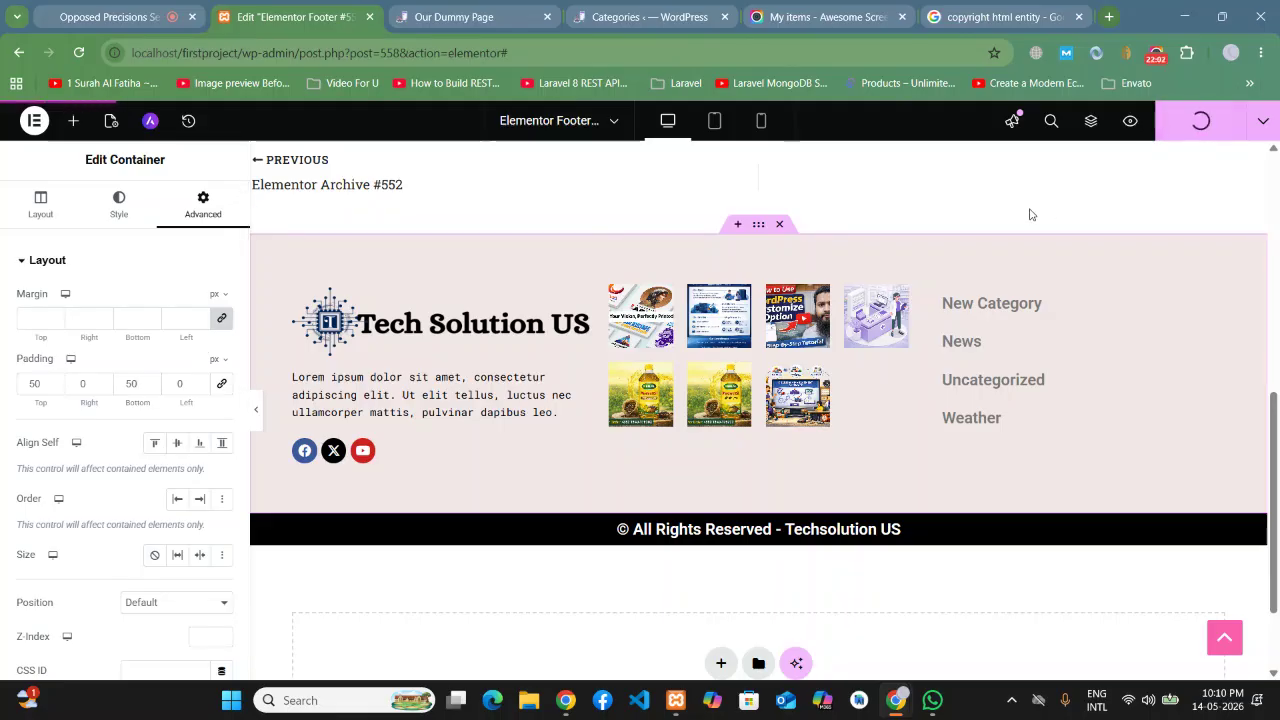
Step: Reload the Our Dummy Page and check the footer's new spacing
left_click(442, 10)
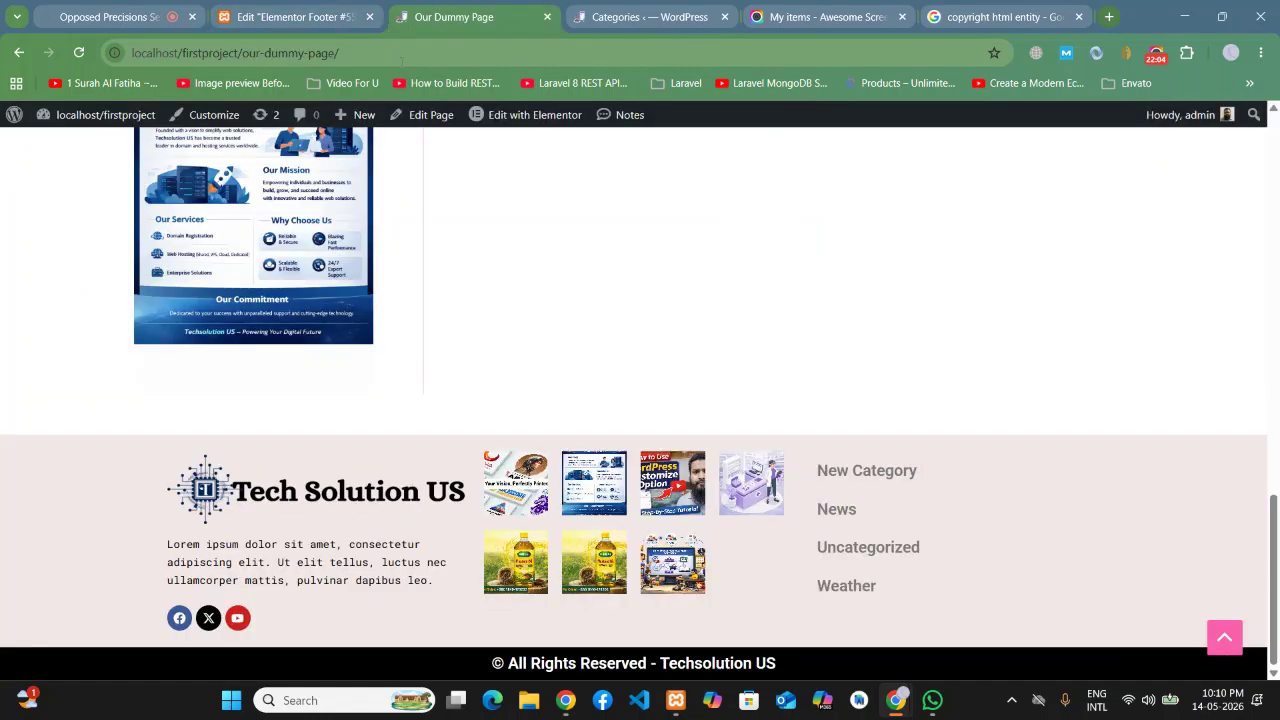
left_click(80, 53)
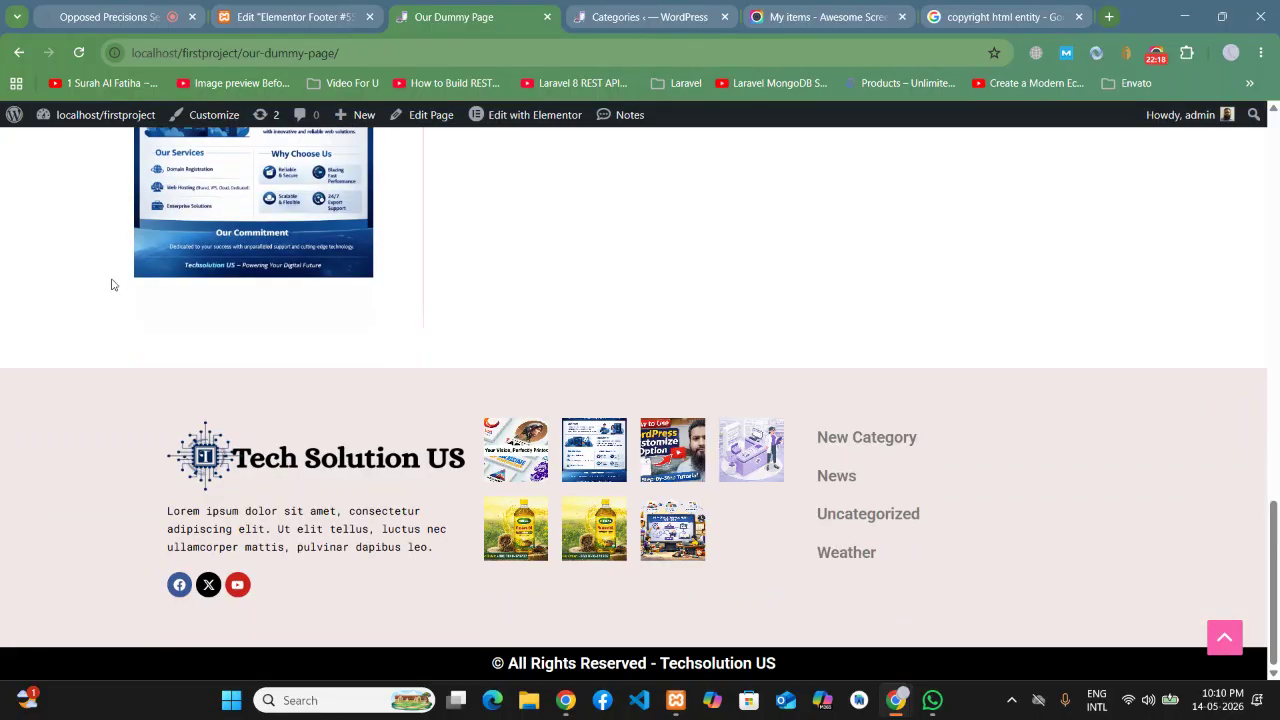
scroll(112, 285, "up", 15)
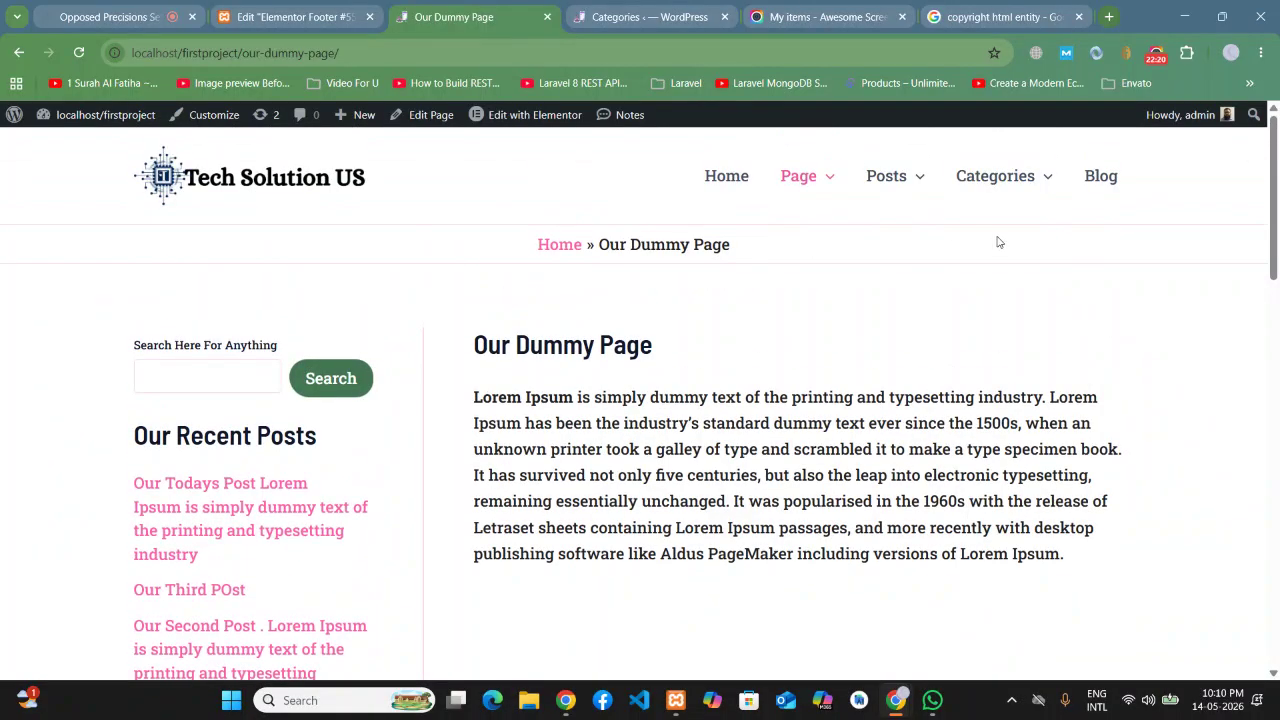
Step: Open the site's Home page and examine its full length, including the footer and the scroll-to-top control
left_click(740, 188)
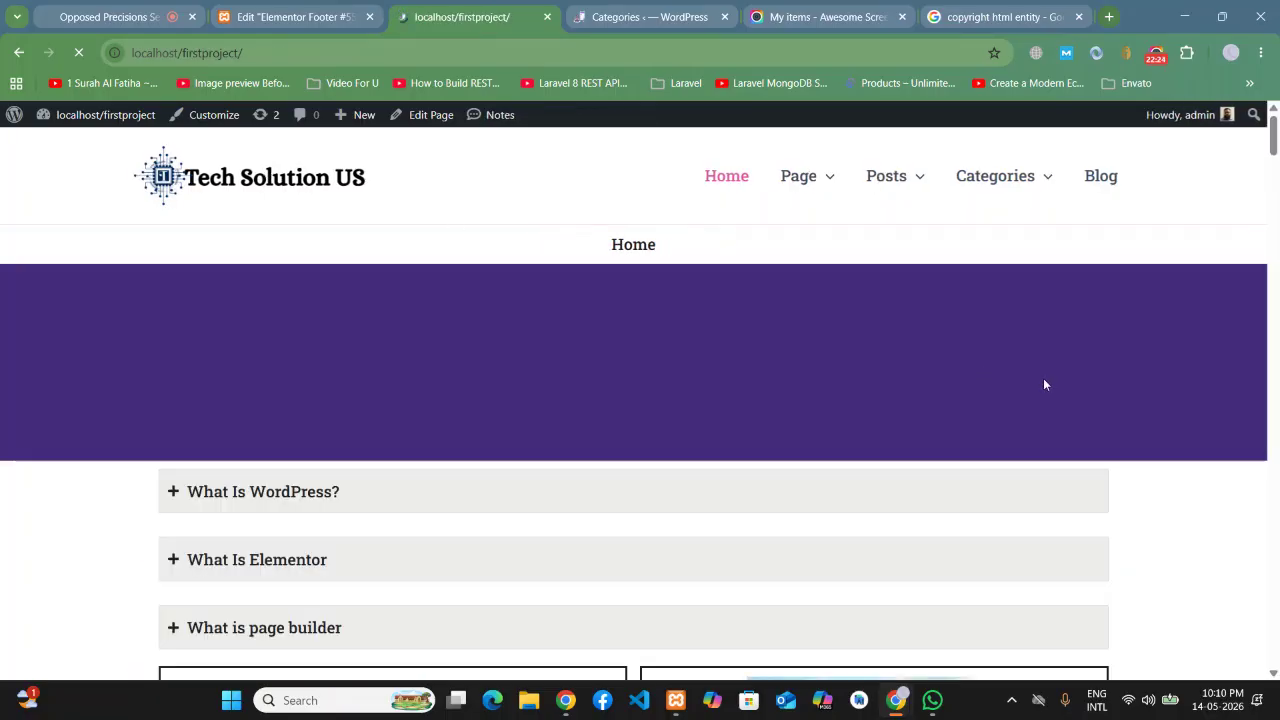
scroll(1190, 383, "down", 20)
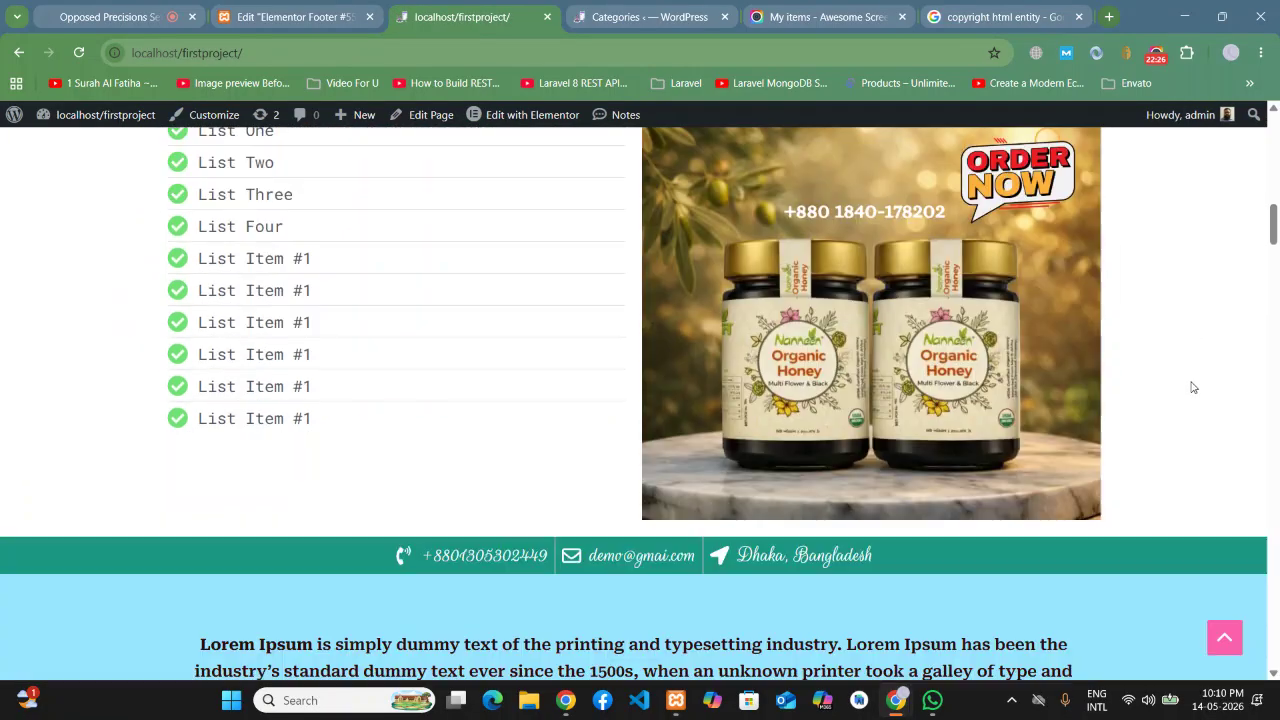
scroll(1273, 272, "down", 10)
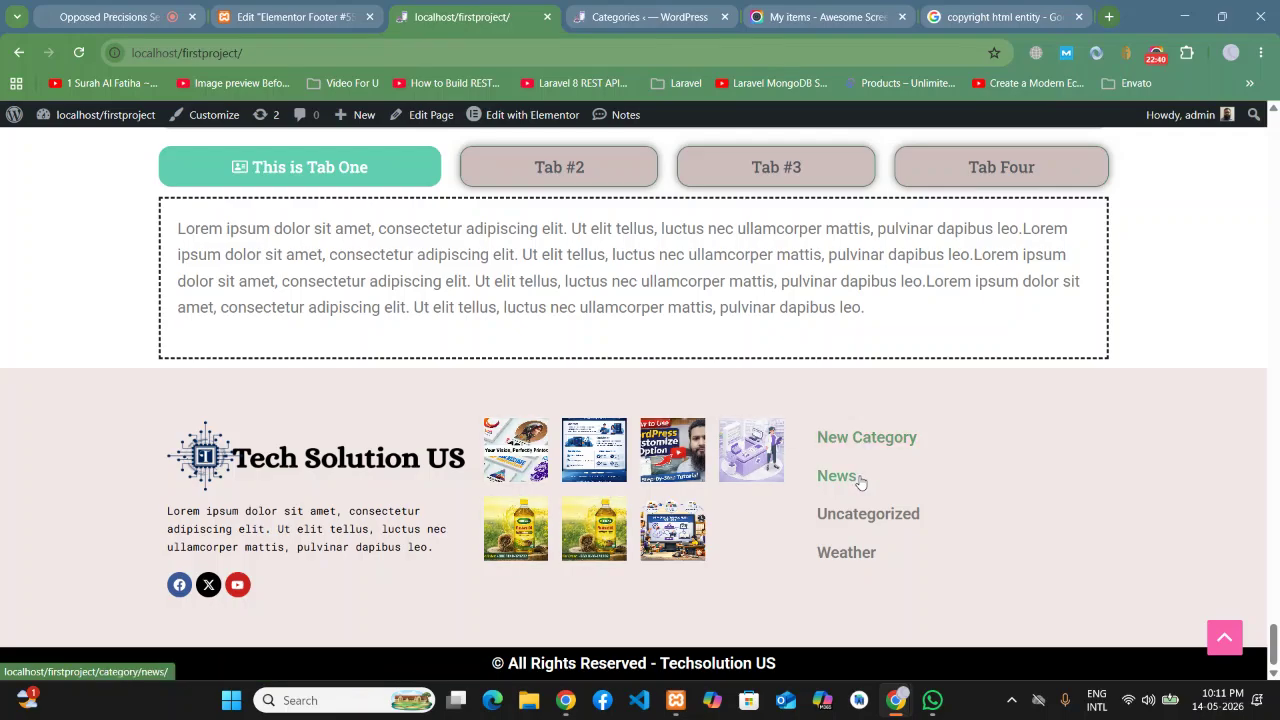
scroll(561, 527, "up", 15)
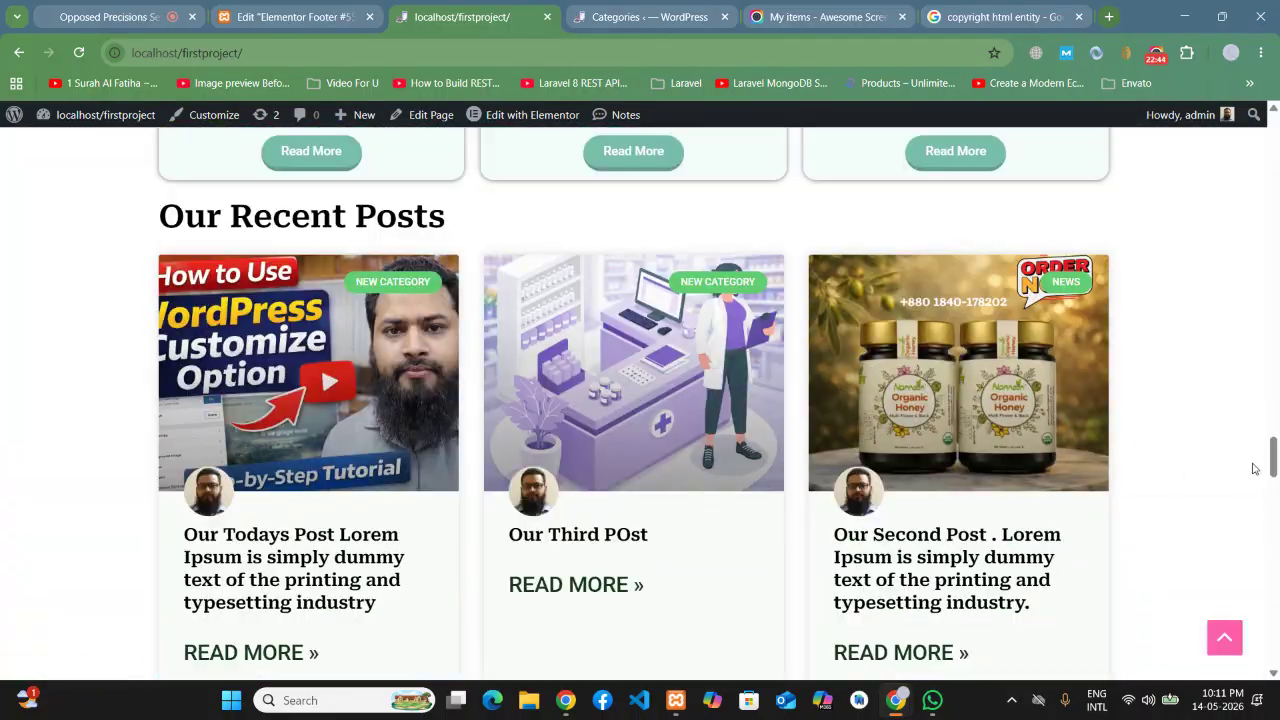
left_click_drag(1274, 466, 1274, 657)
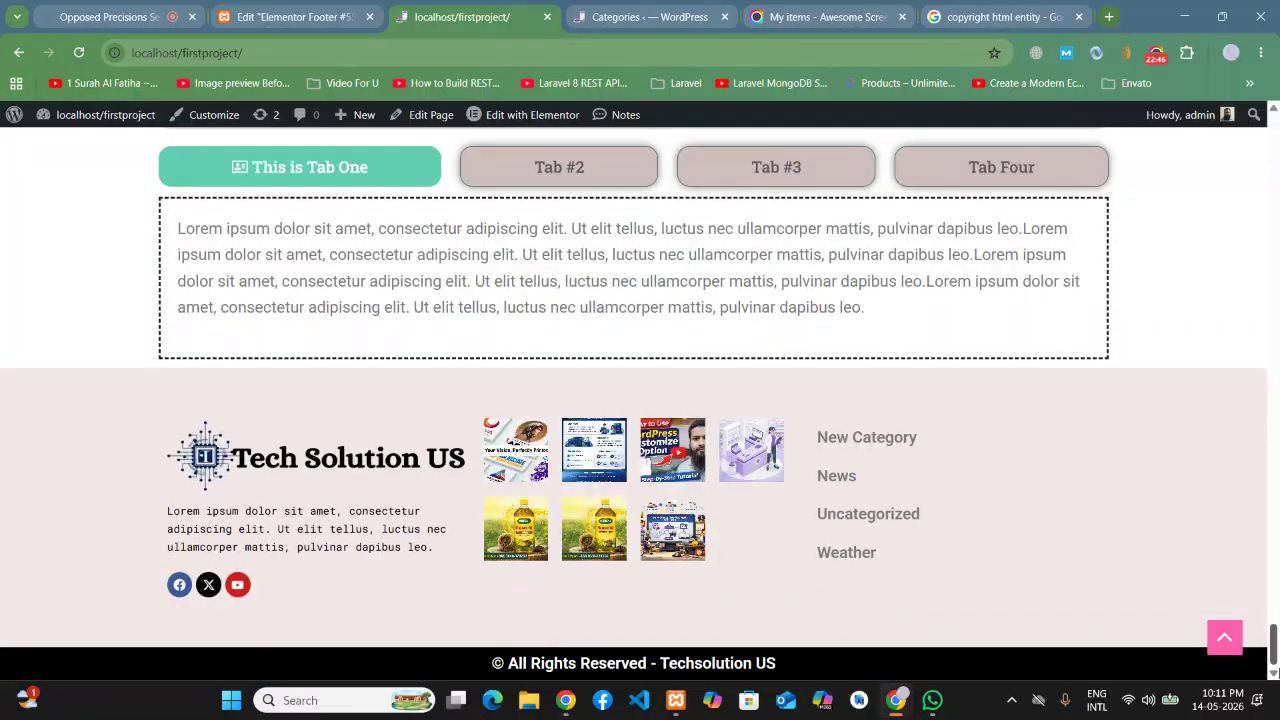
scroll(1236, 600, "up", 12)
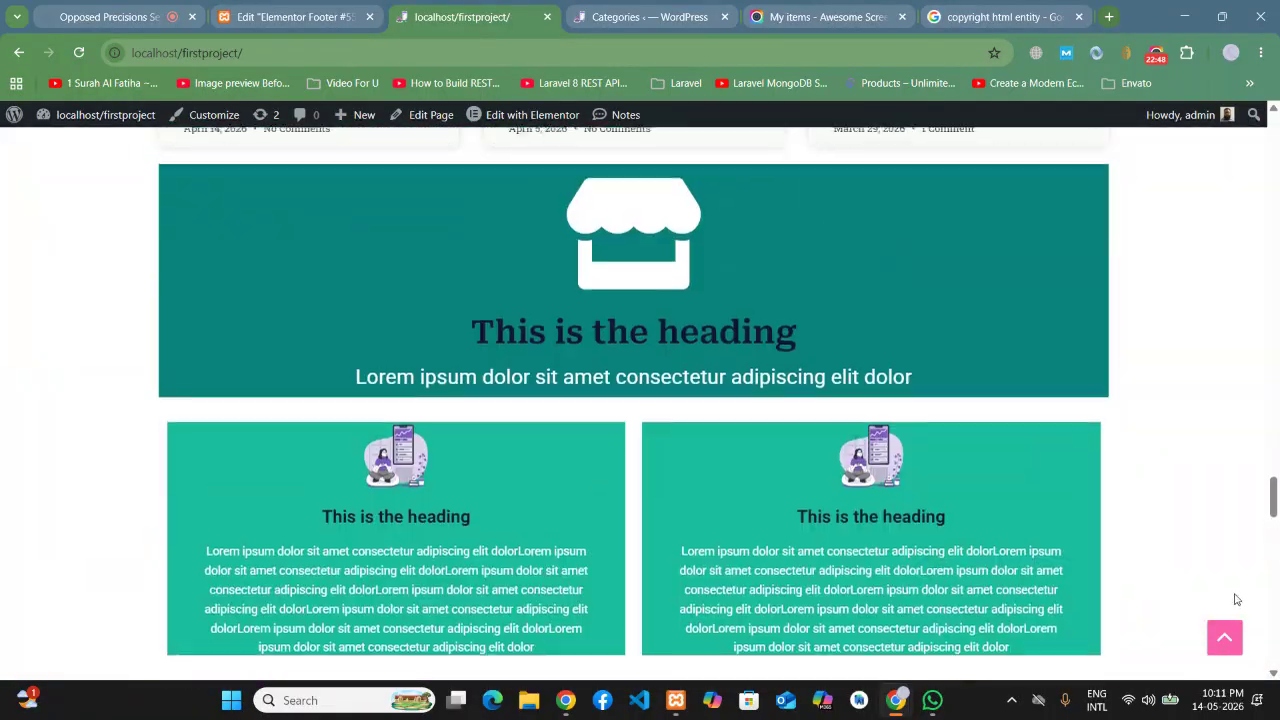
scroll(1236, 599, "up", 15)
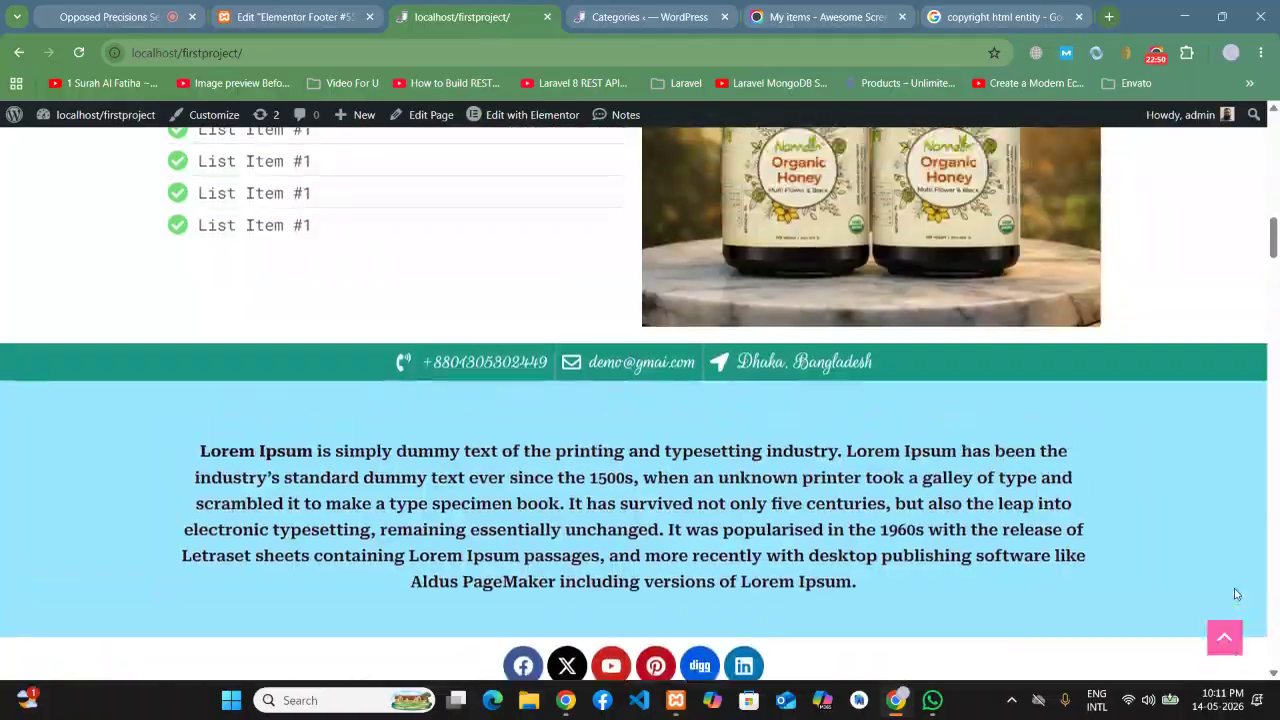
scroll(1236, 594, "up", 10)
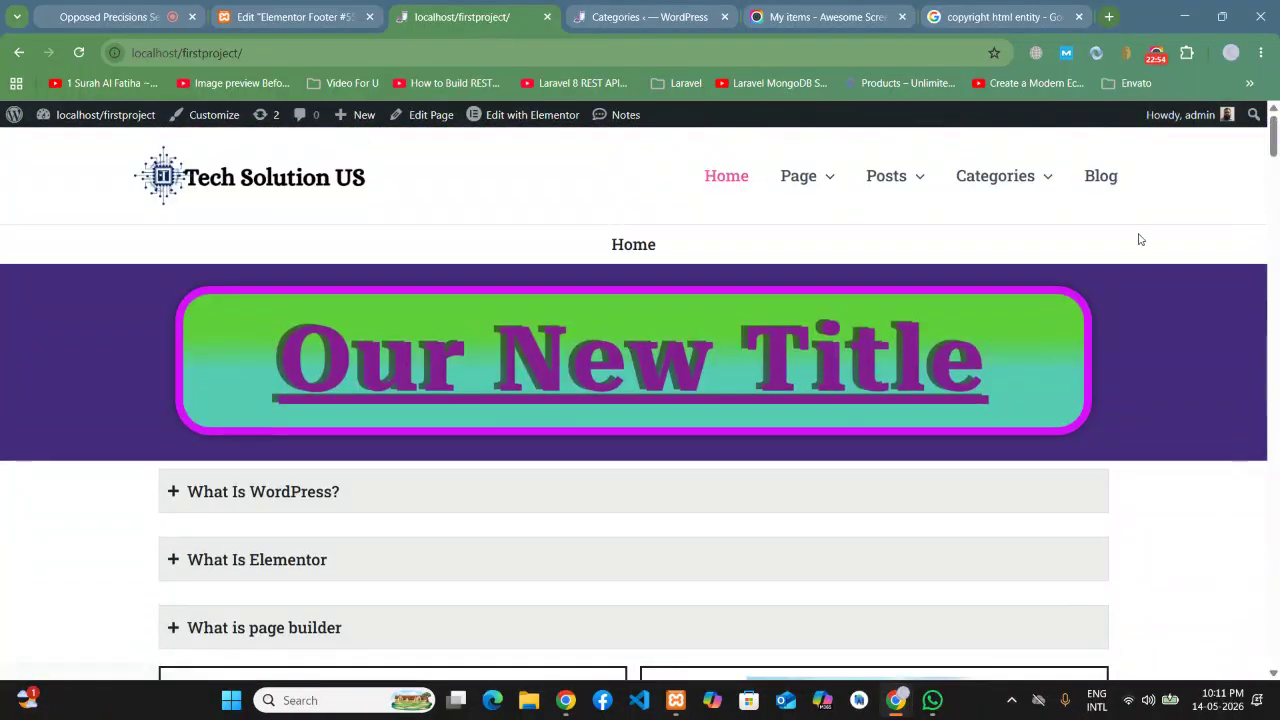
scroll(1275, 200, "down", 5)
left_click_drag(1275, 200, 1277, 670)
left_click(1224, 637)
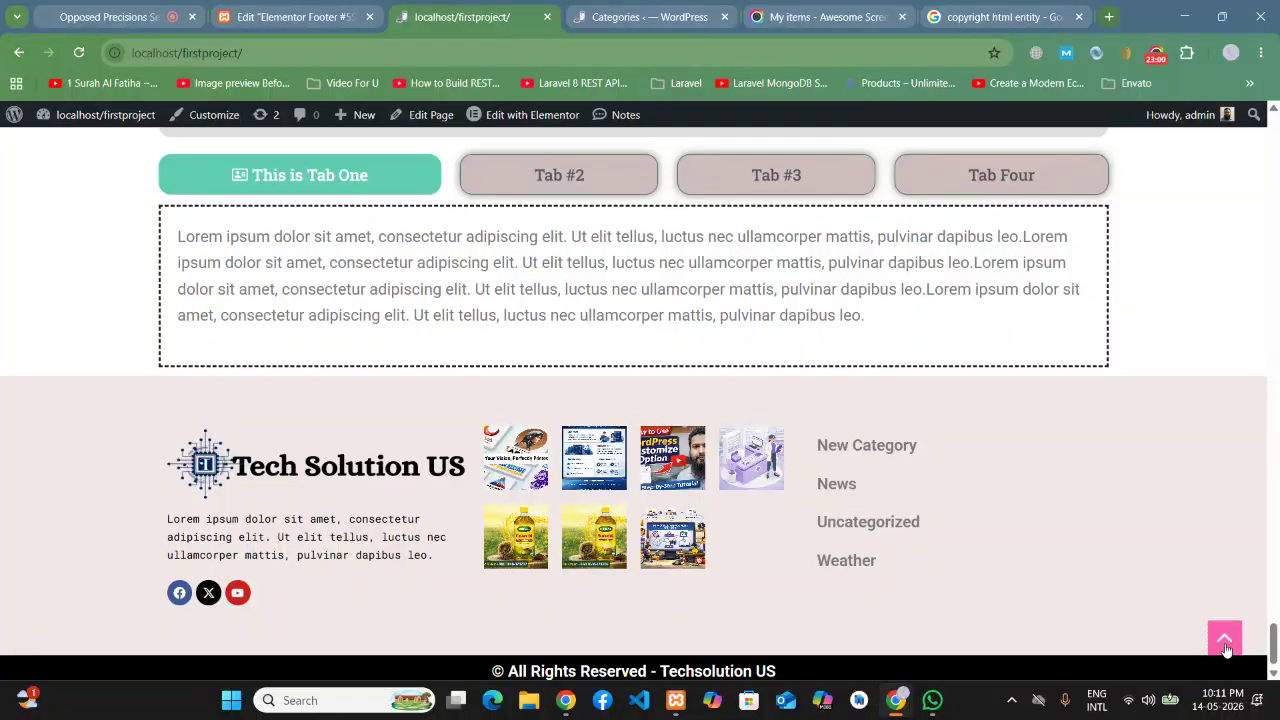